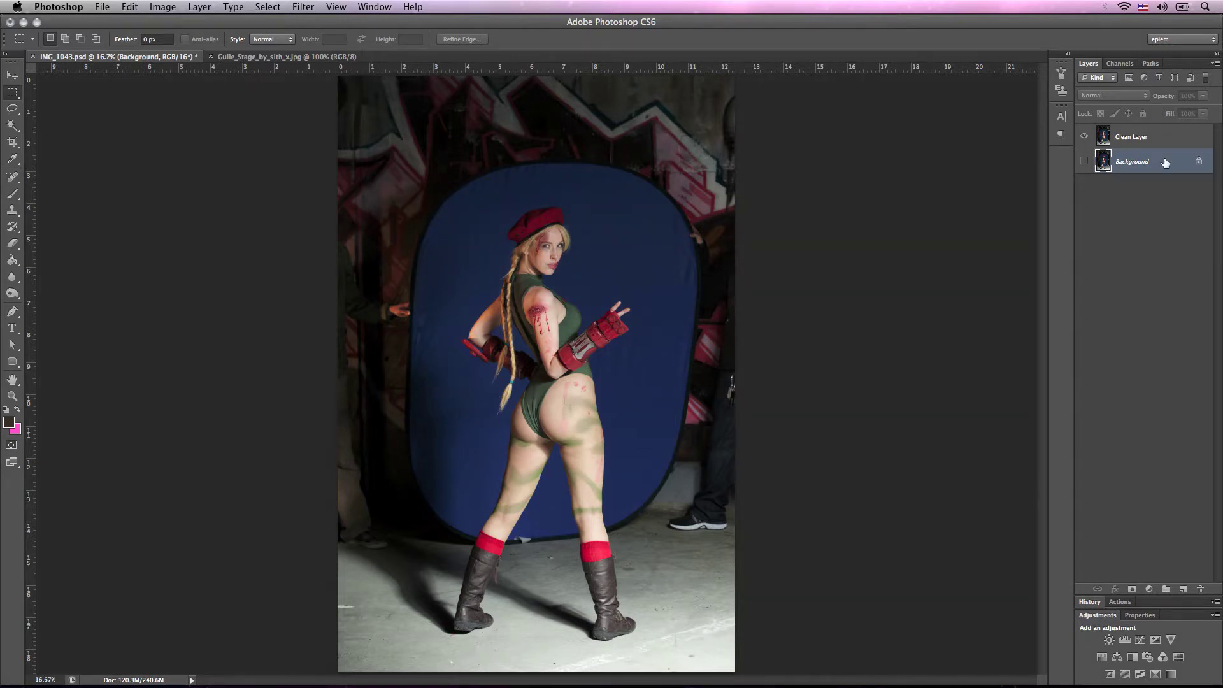
Step: Add a new layer above the Background layer and fill it with 50% Gray
key("super+shift+n")
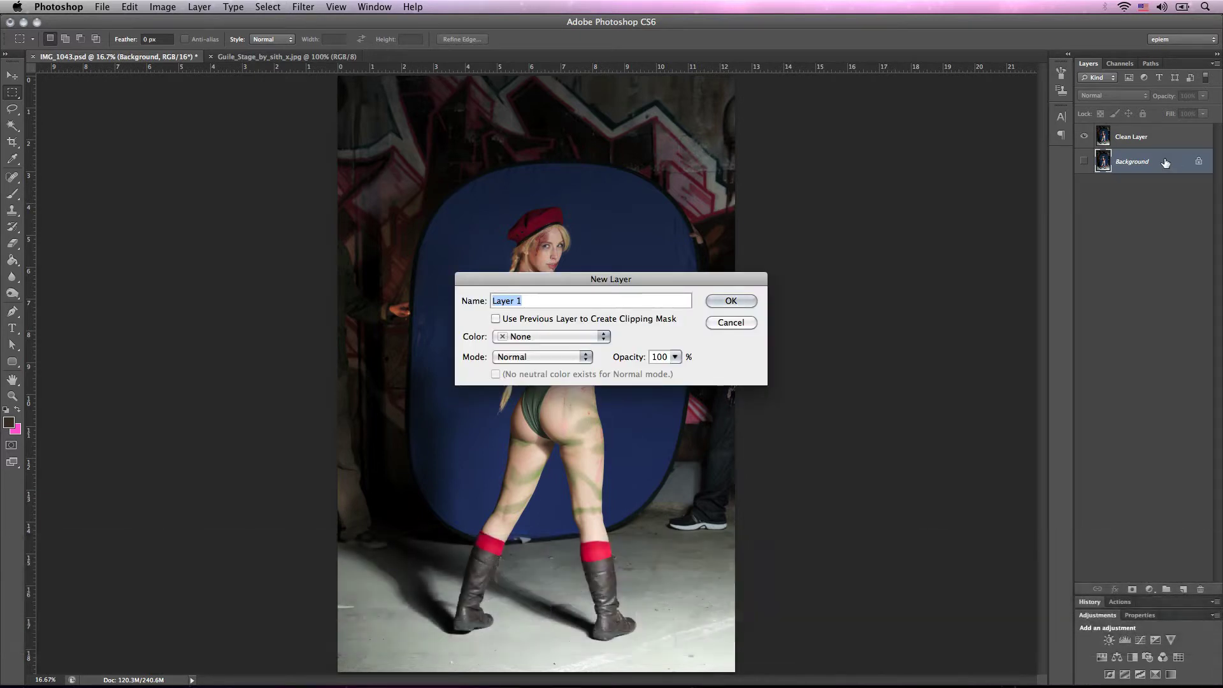
key("Return")
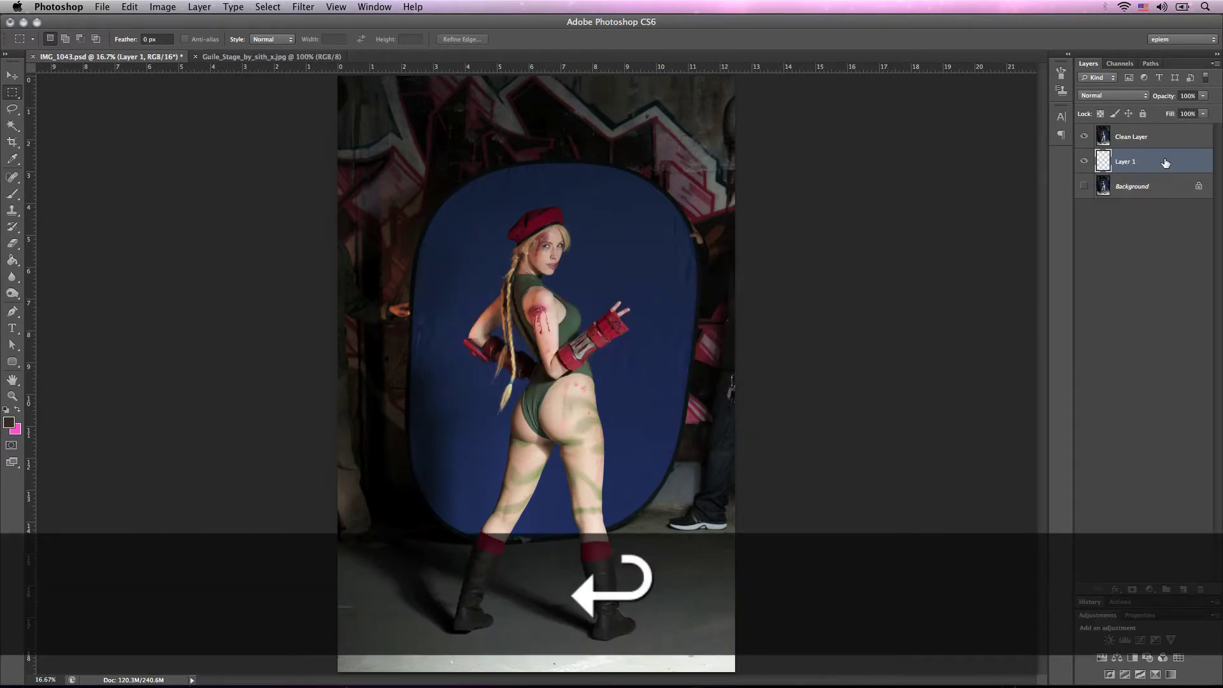
key("shift+BackSpace")
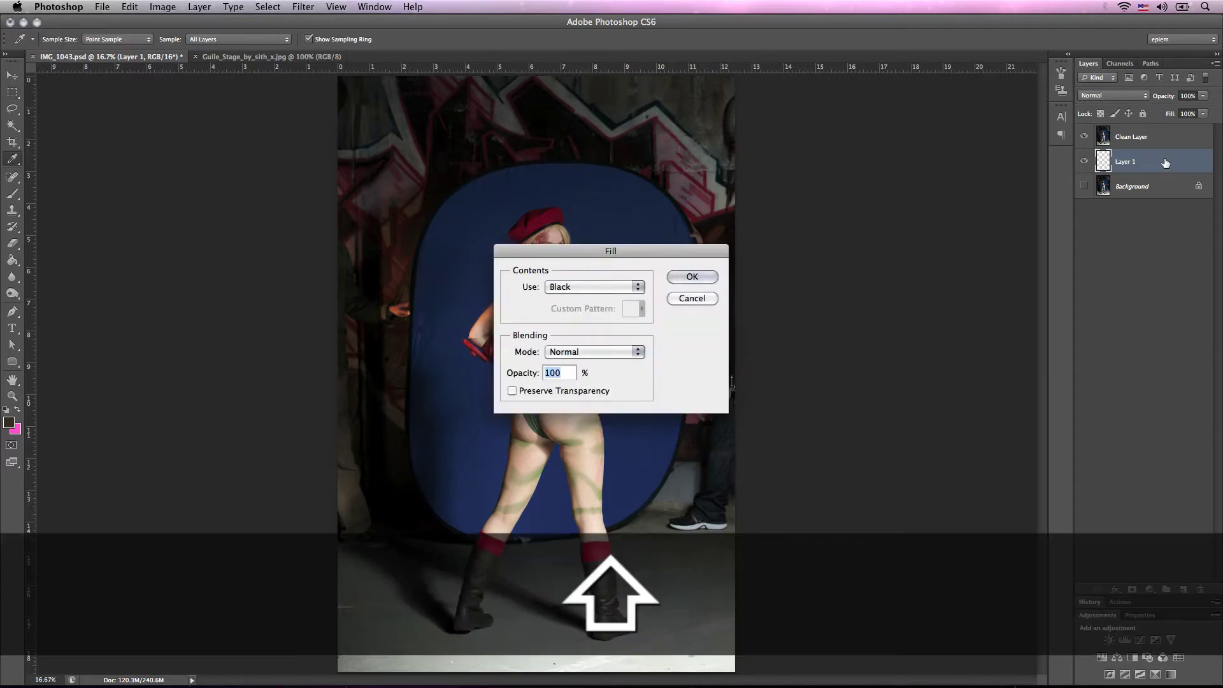
left_click(641, 288)
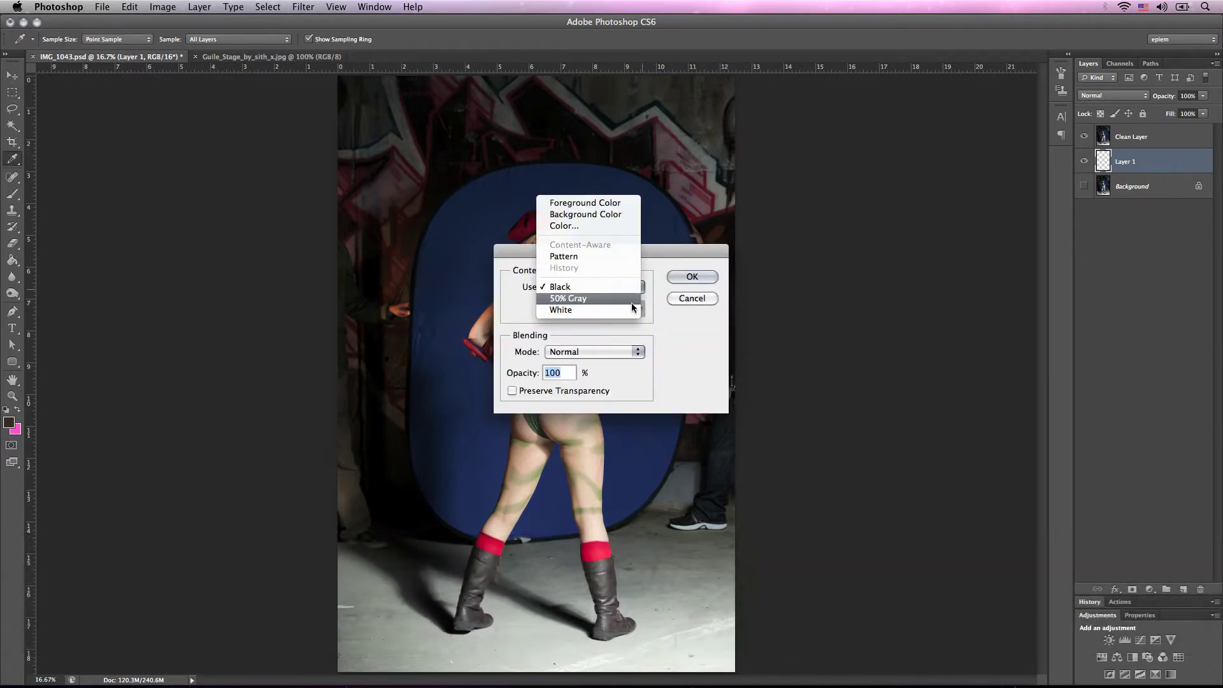
left_click(632, 302)
left_click(705, 276)
key("m")
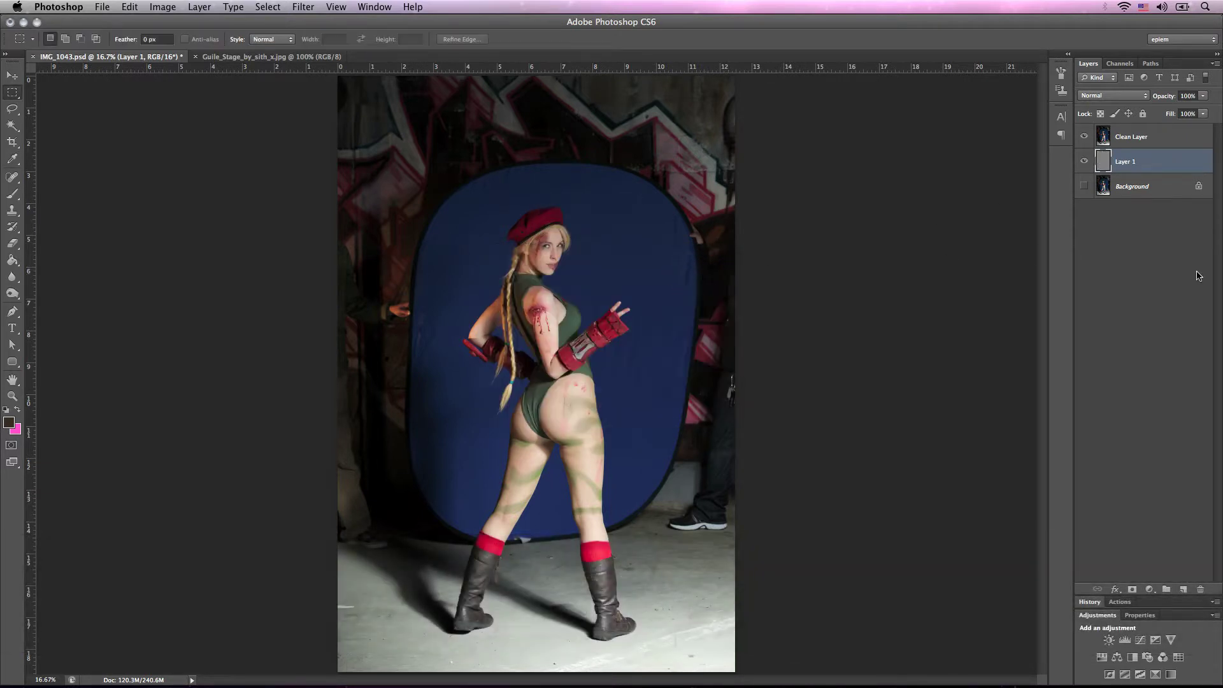
Step: Duplicate Clean Layer, place the copy directly beneath the gray layer and rename it "Clean Layer - Backup"
left_click(1160, 144)
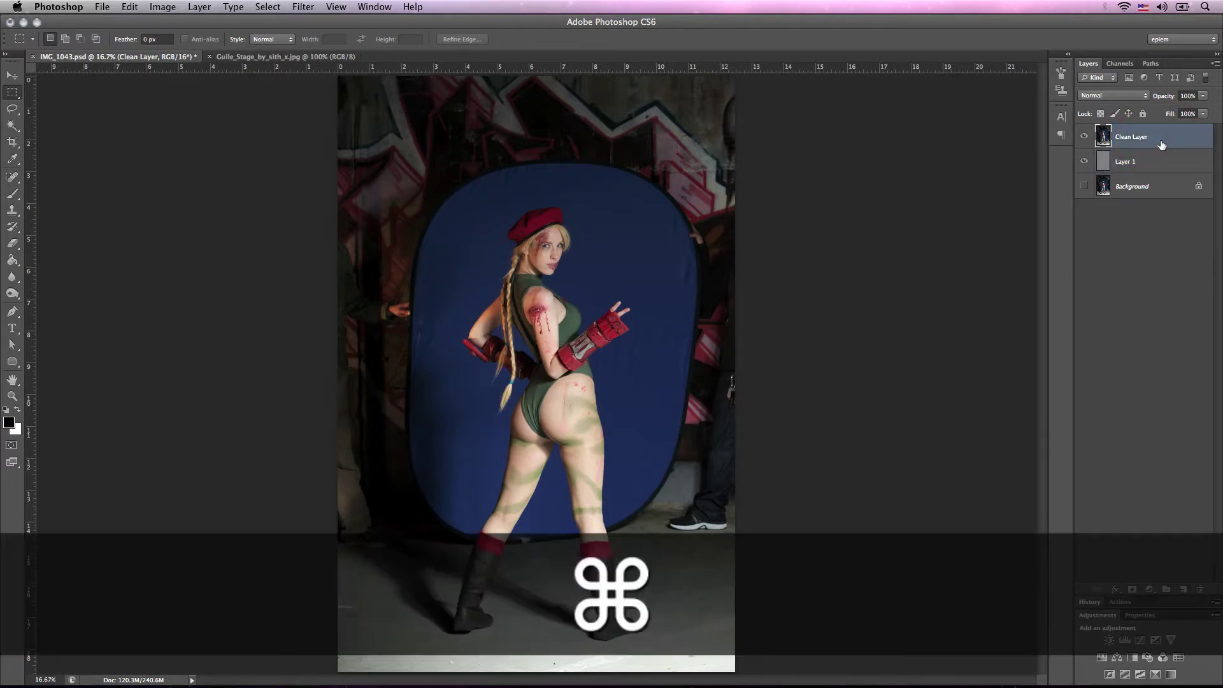
key("super+j")
left_click_drag(1175, 139, 1177, 191)
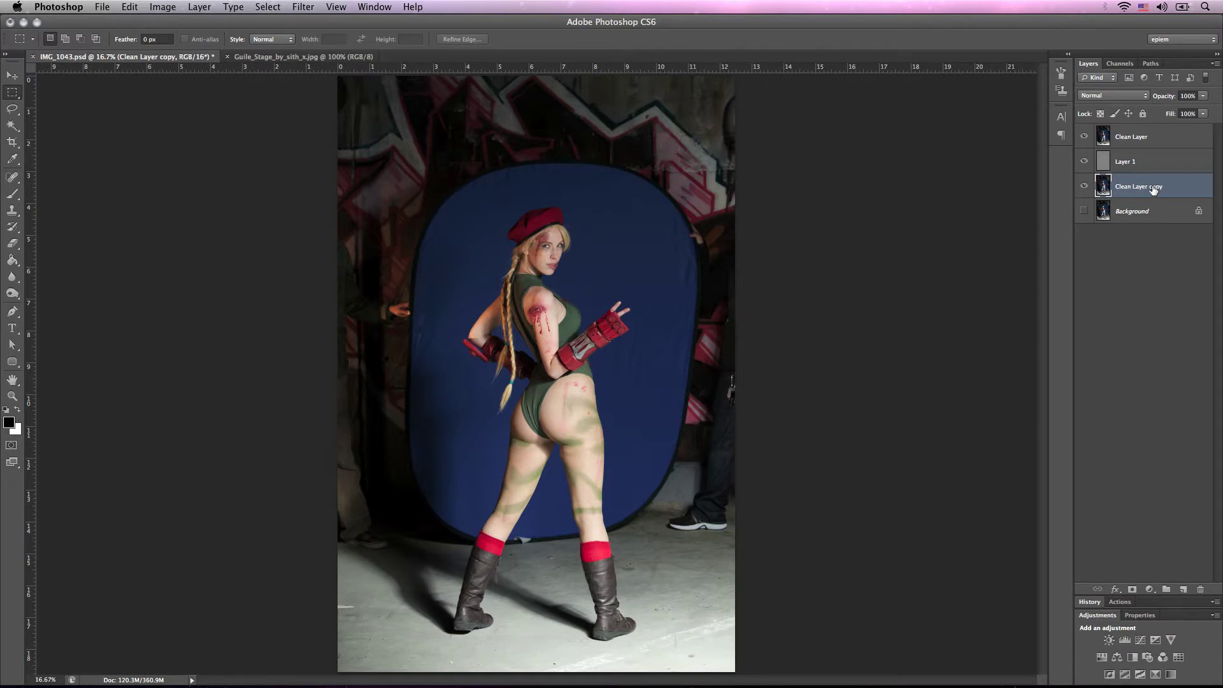
left_click(1154, 189)
key("Right")
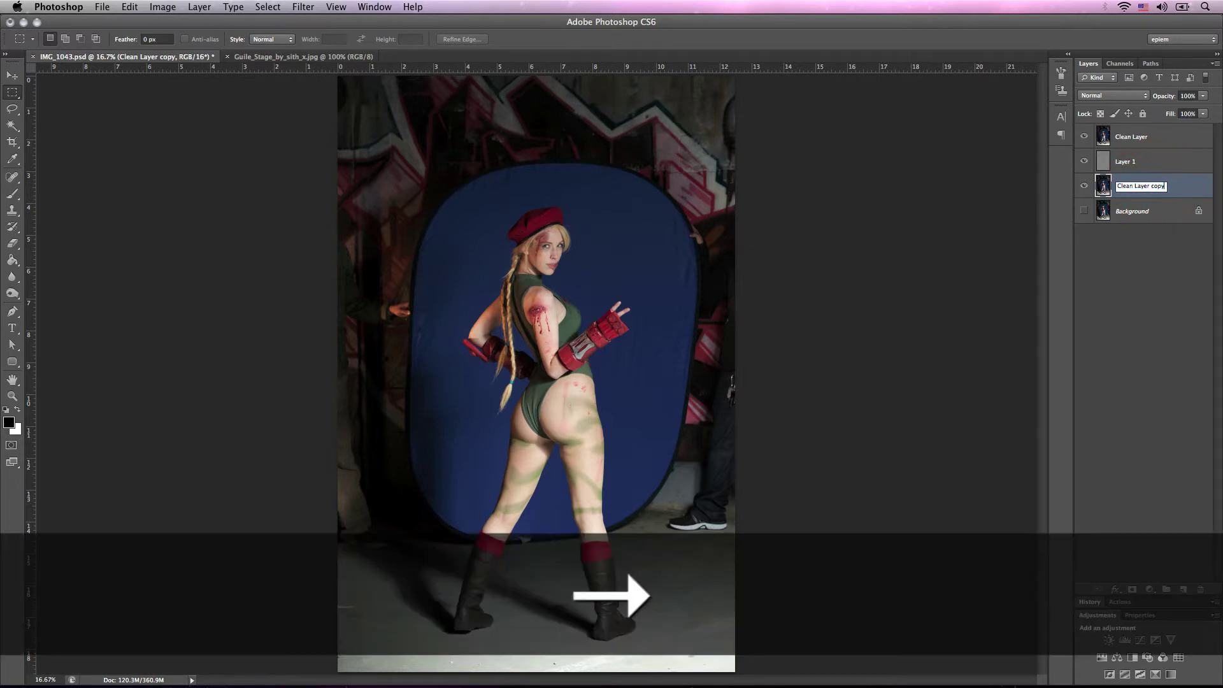
type("- Back")
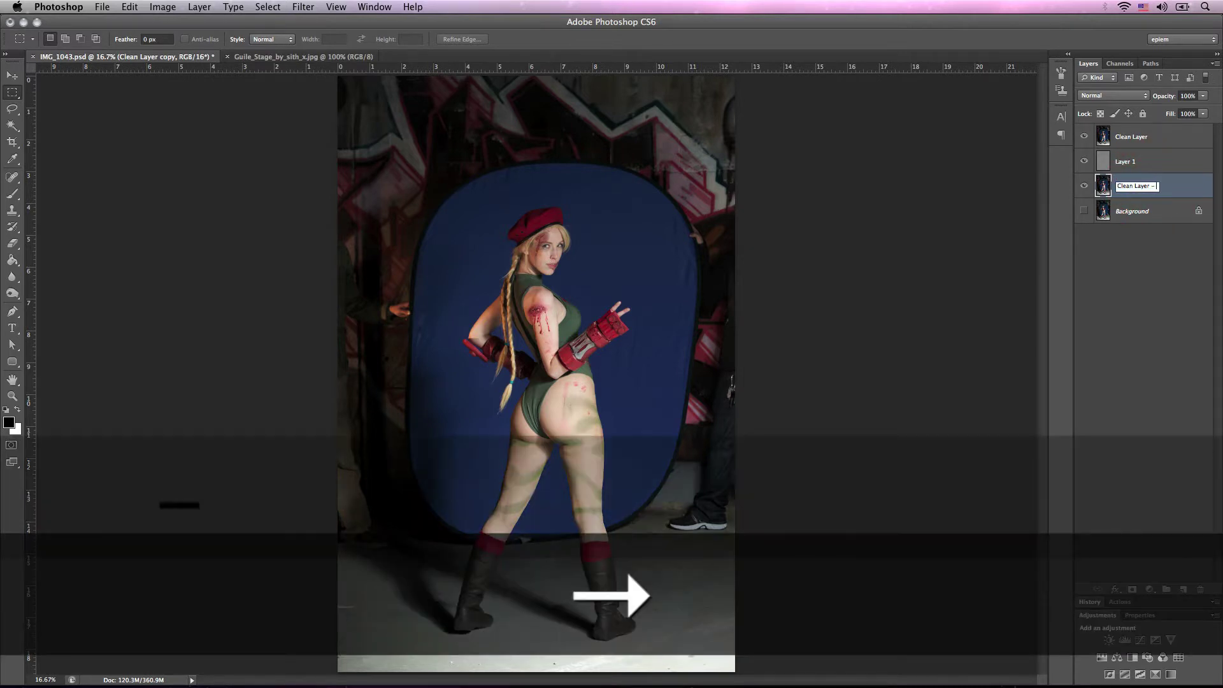
type("up")
key("Return")
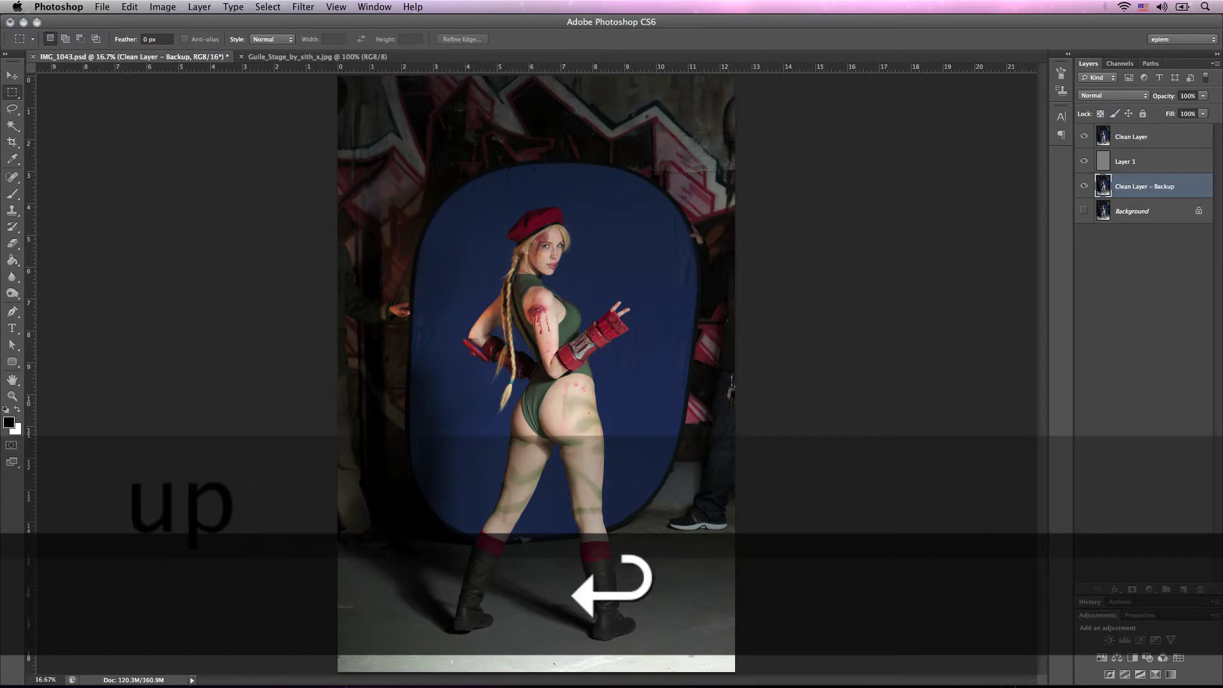
Step: Rename the gray filled layer as BG
double_click(1124, 161)
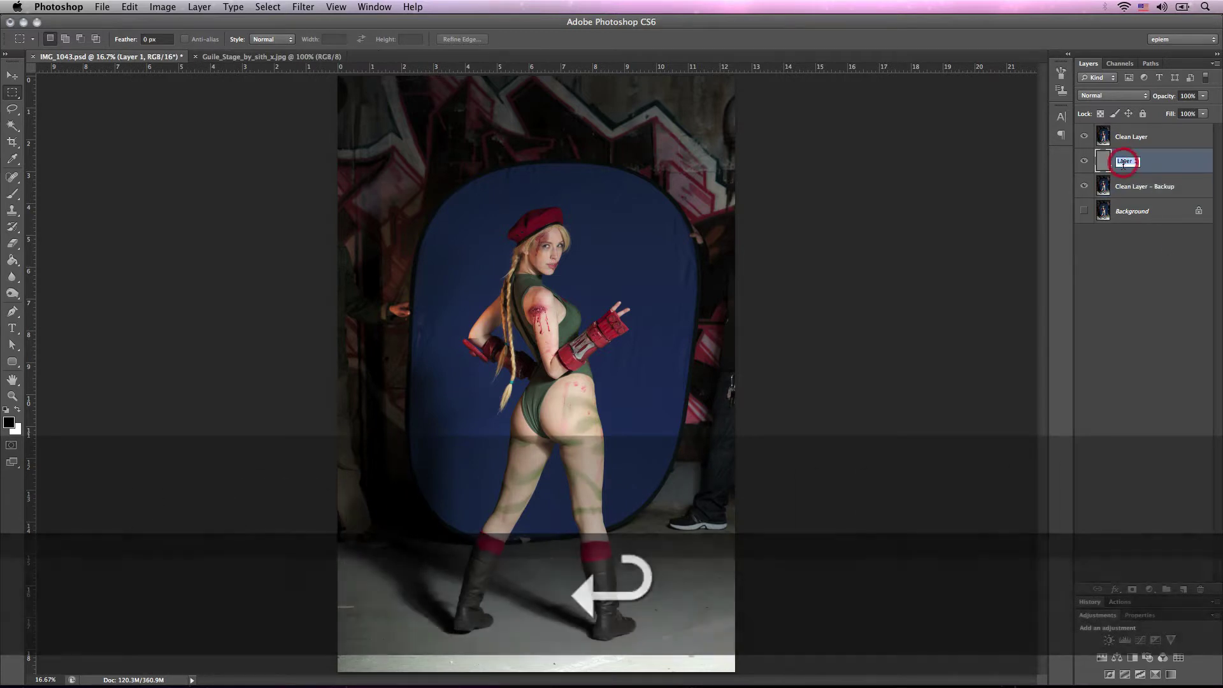
type("BG")
key("Return")
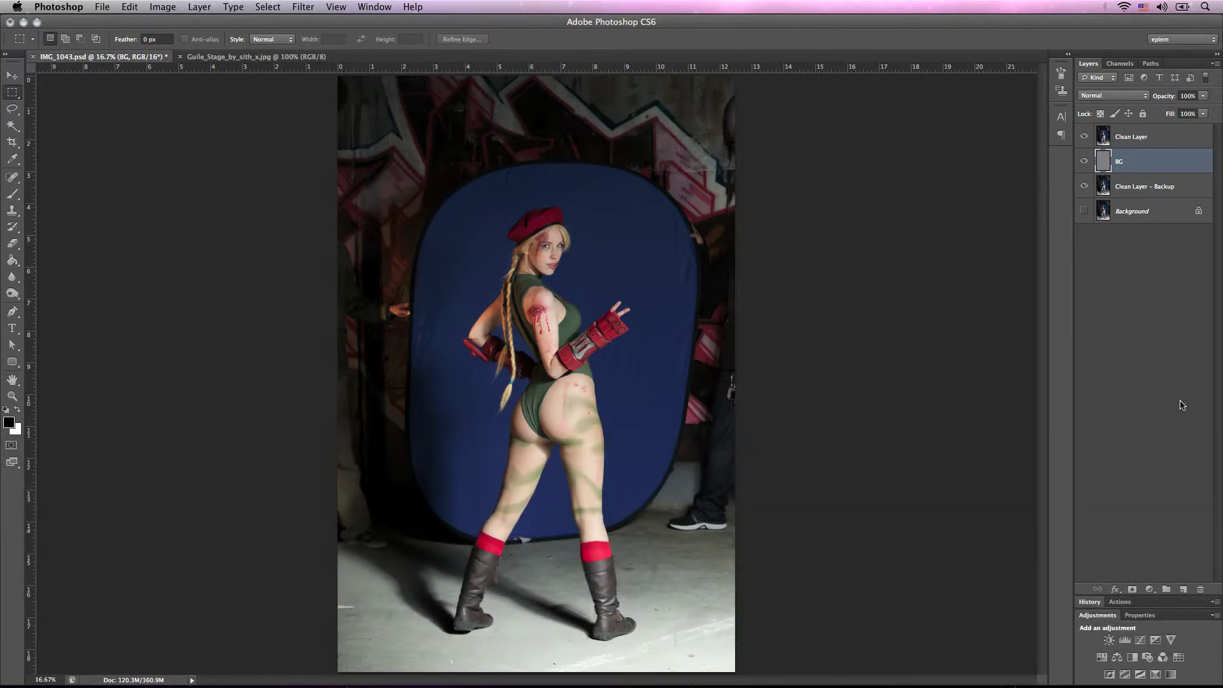
Step: On Clean Layer, select a rectangle around the figure within the blue backdrop and delete everything outside it
left_click(1159, 147)
key("z")
left_click(494, 232)
key("m")
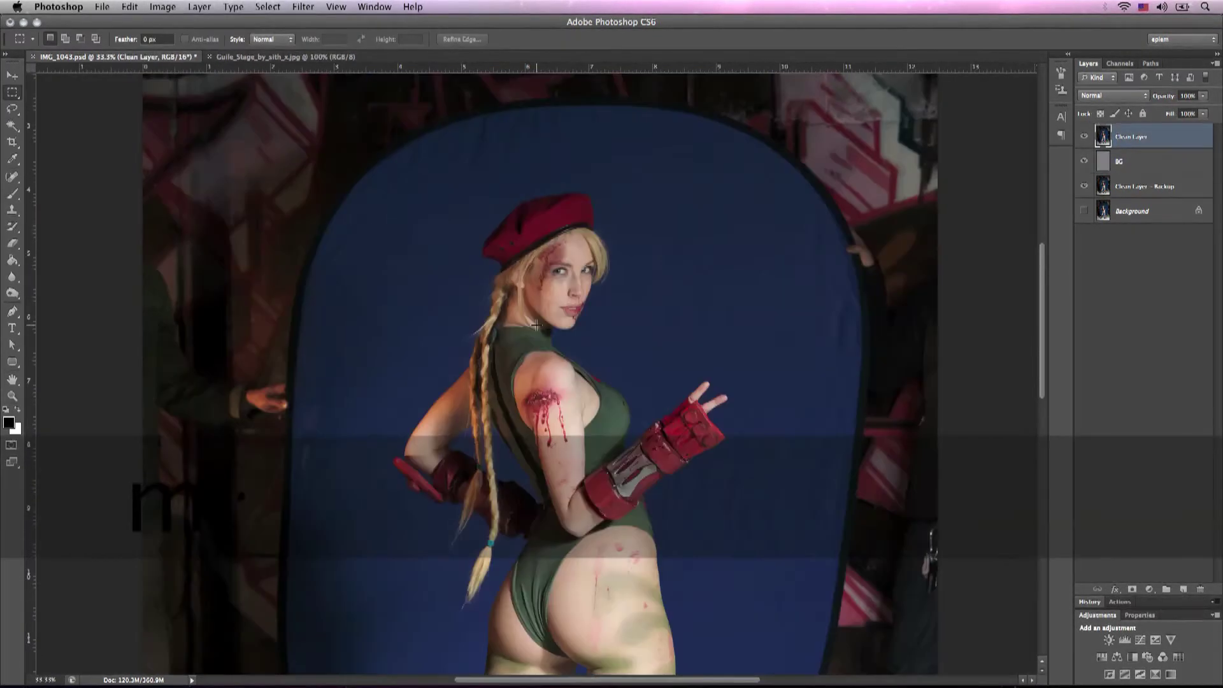
mouse_move(324, 156)
left_mouse_down()
mouse_move(743, 431)
mouse_move(841, 651)
mouse_move(829, 597)
left_mouse_up()
key("z")
left_click(827, 598, "alt")
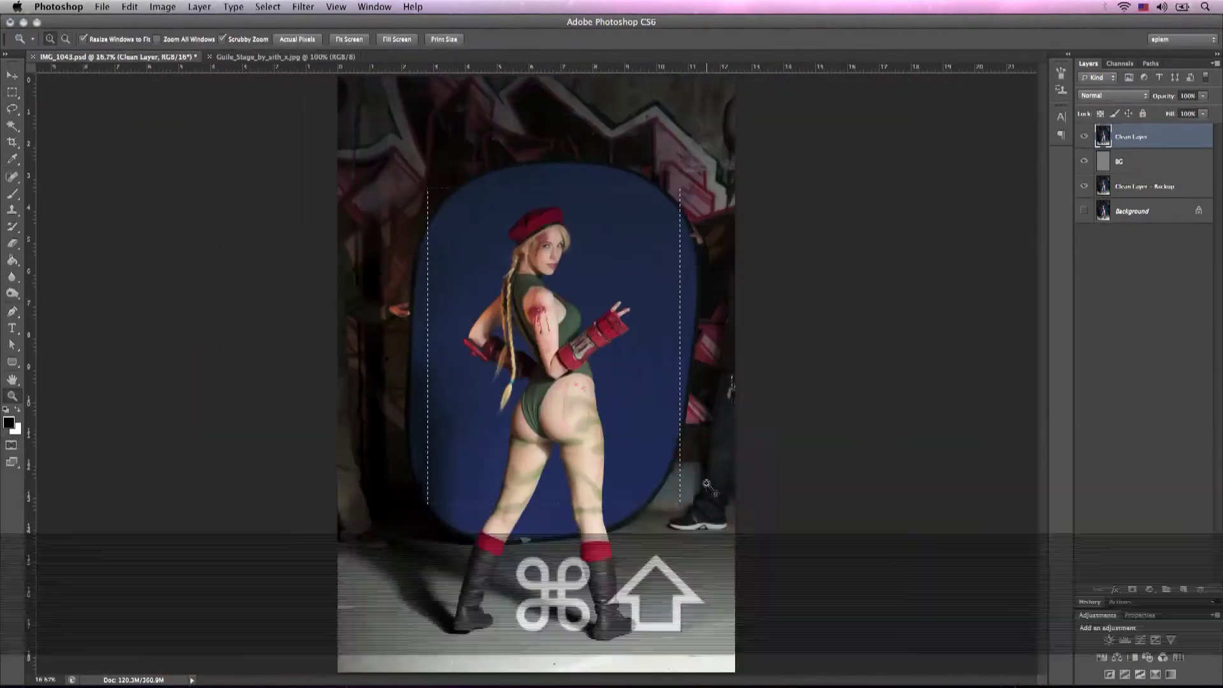
key("super+shift+i")
key("Delete")
key("super+d")
Step: Lasso loosely around the figure on Clean Layer, delete everything outside the outline and deselect
left_click(633, 418)
key("l")
mouse_move(585, 589)
left_mouse_down()
mouse_move(605, 373)
mouse_move(536, 218)
mouse_move(366, 228)
mouse_move(363, 577)
mouse_move(584, 587)
left_mouse_up()
key("super+shift+i")
key("BackSpace")
key("super+d")
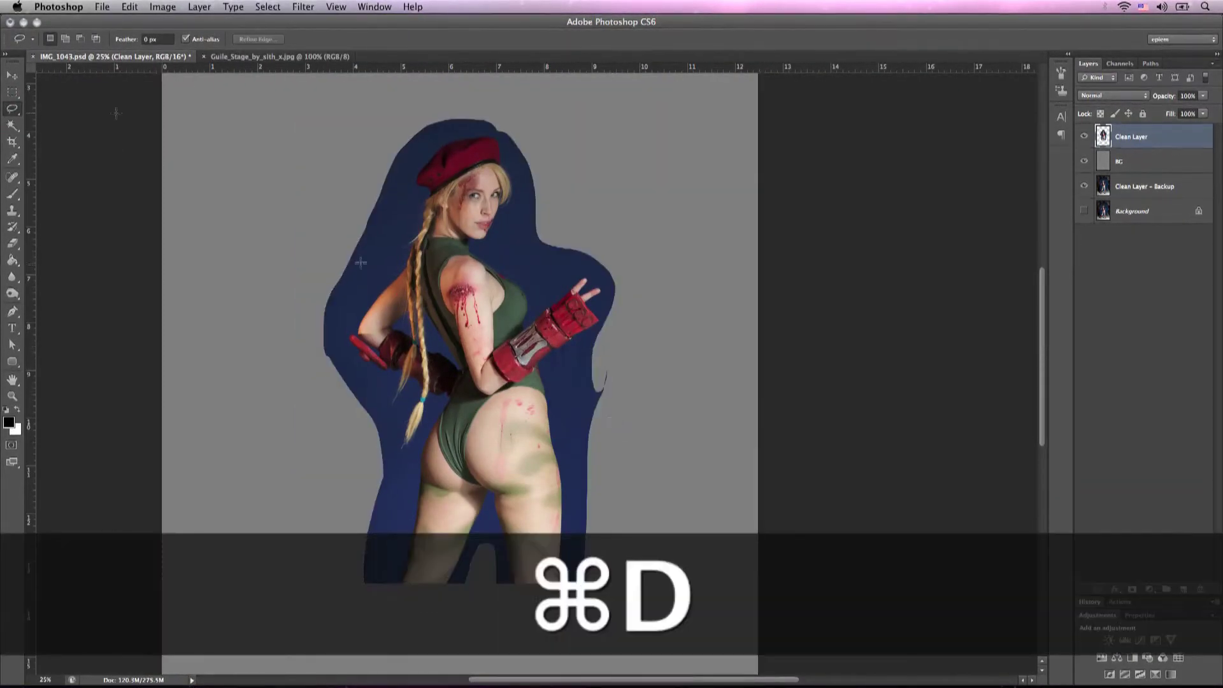
Step: Erase the blue backdrop around the figure and in the gap beside the torso using the Magic Eraser at tolerance 30
key("z")
left_click(572, 319, "alt")
left_click_drag(517, 338, 547, 338)
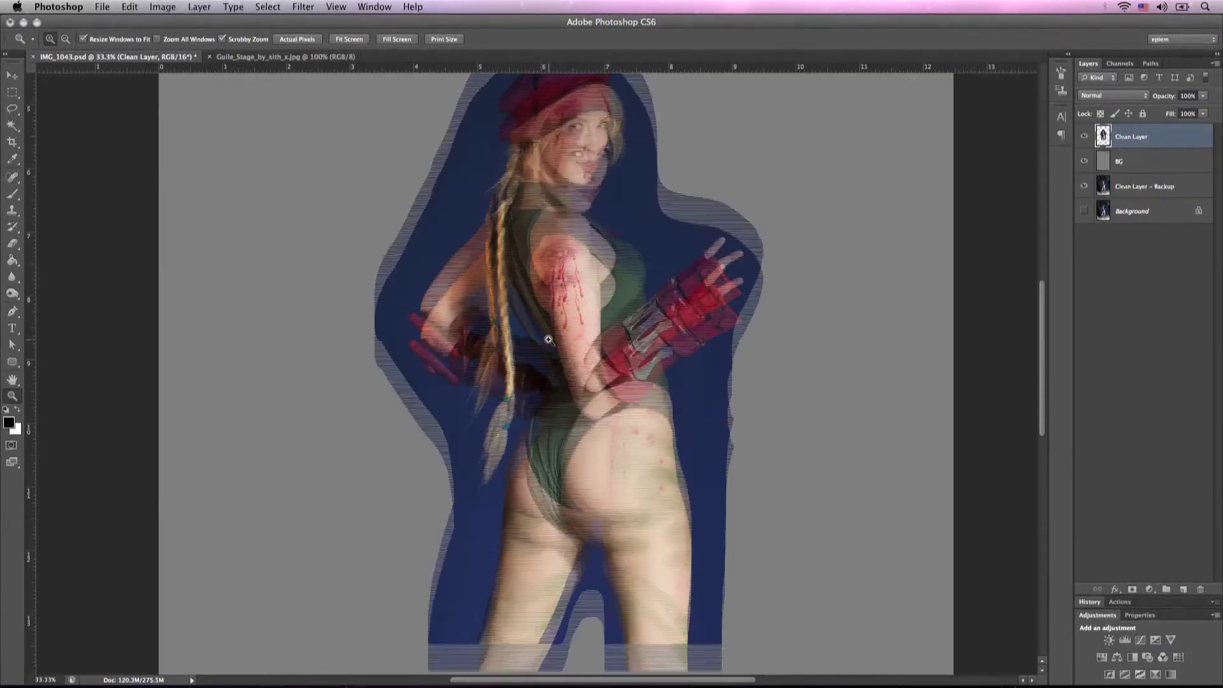
left_click(14, 246)
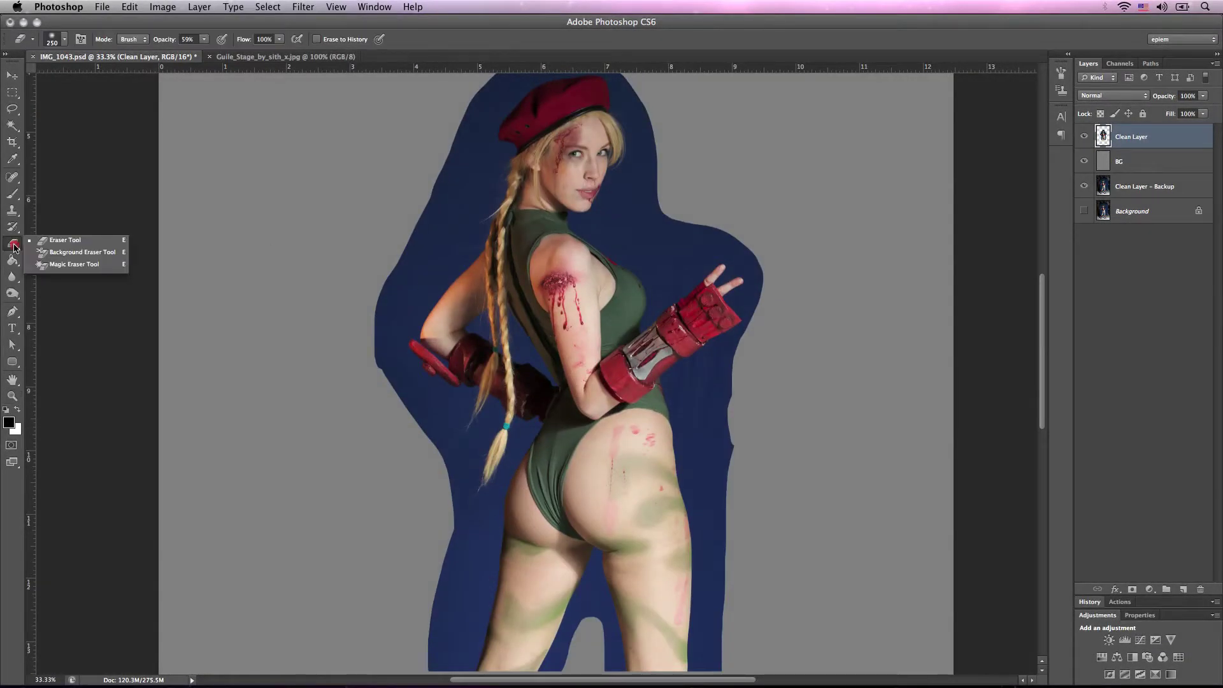
left_click(89, 263)
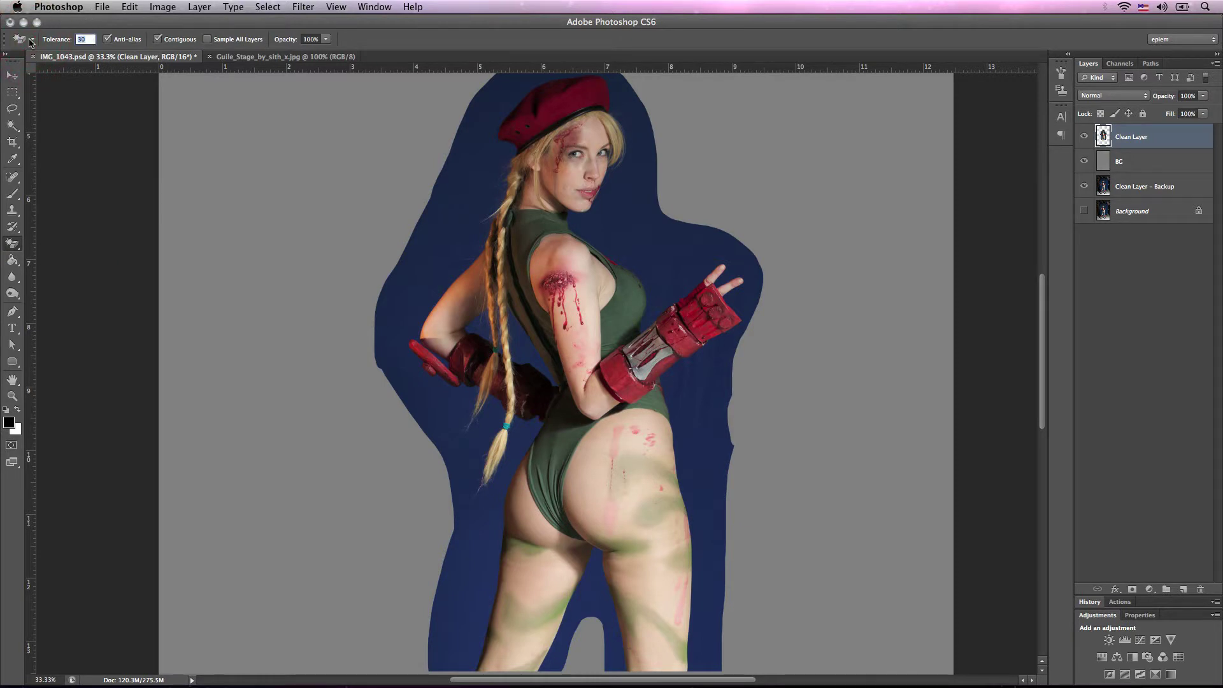
type("30")
key("Return")
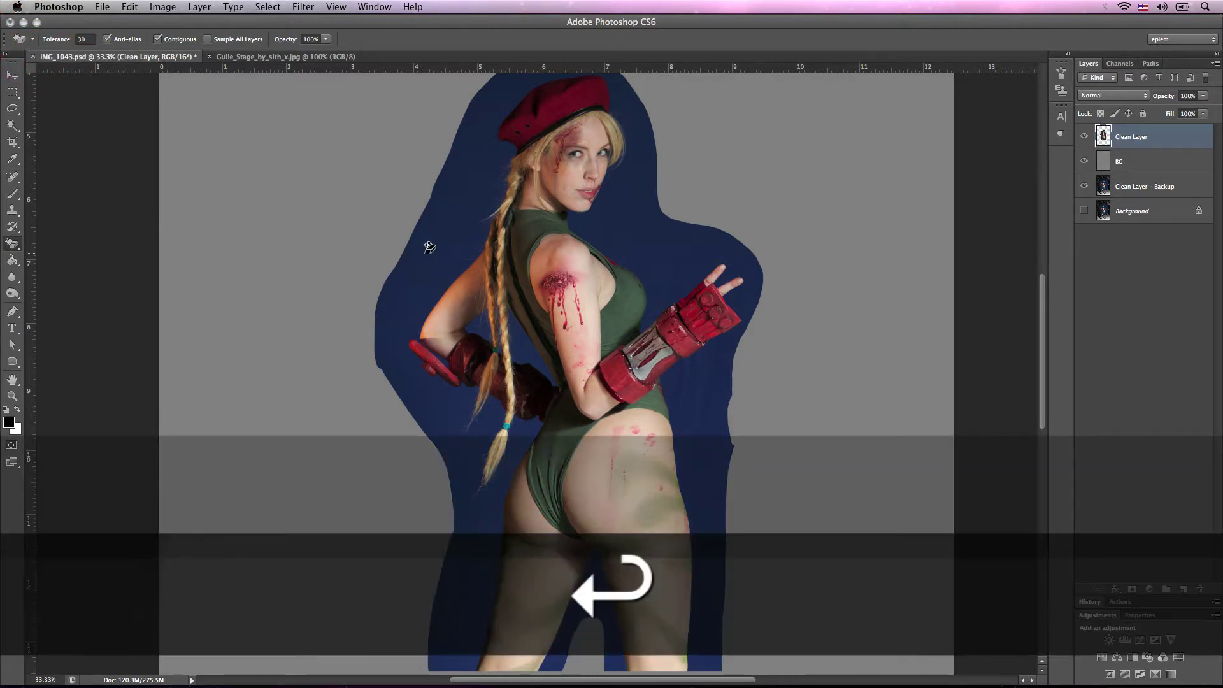
left_click(444, 235)
scroll(578, 459, "down", 3)
left_click(579, 460)
left_click(512, 298)
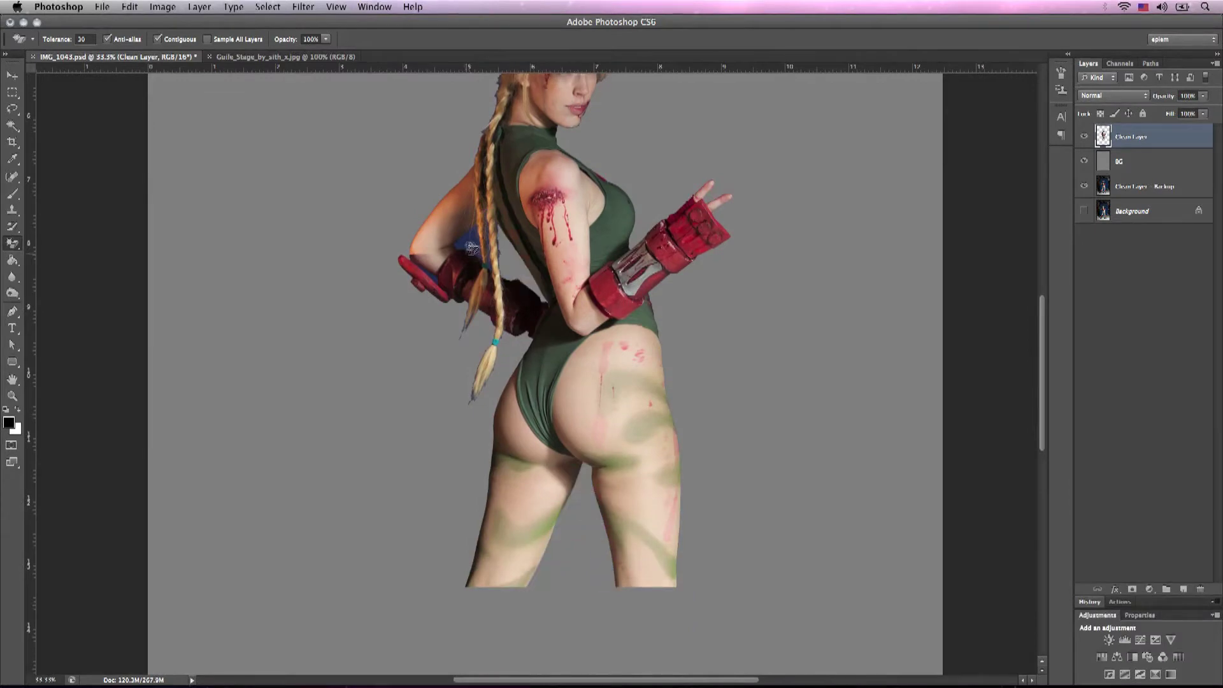
key("super+z")
Step: Erase the blue patches between the bent arm and the braids and inside the gap at the red glove with the Magic Eraser
key("z")
left_click(468, 244)
left_click(468, 244)
left_click(468, 244)
left_click(510, 340)
left_click(426, 254)
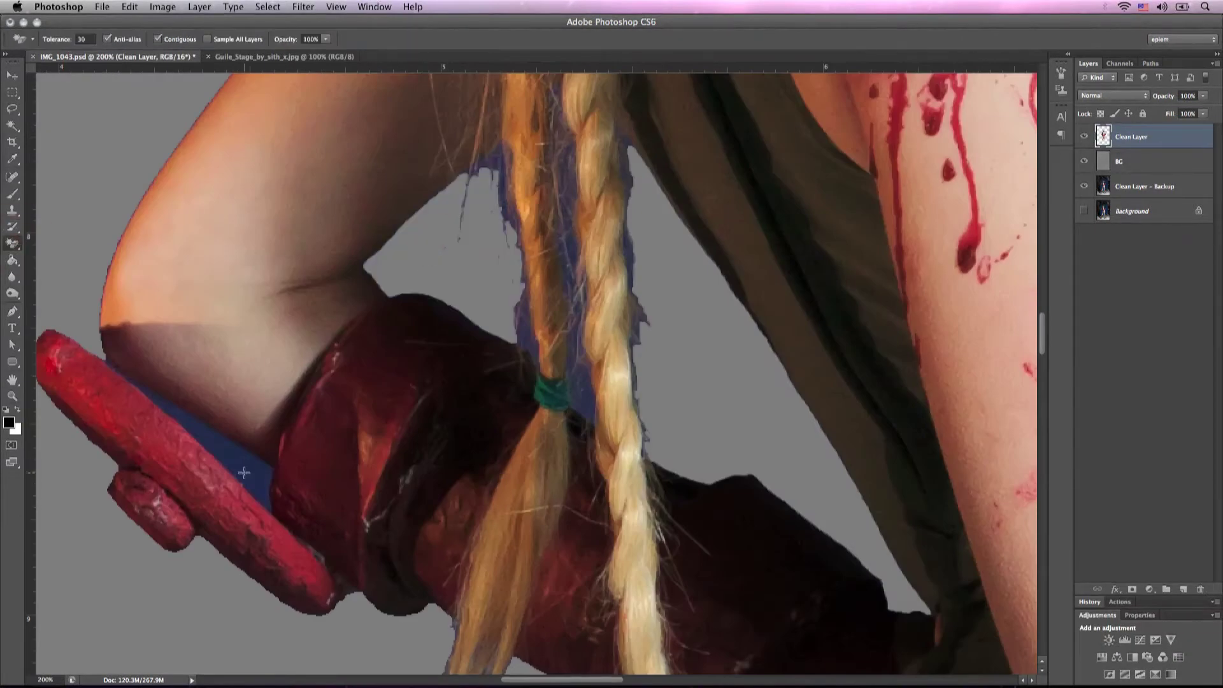
left_click(243, 472)
Step: Lower the Magic Eraser tolerance to 10 and erase the remaining blue between and beside the two braids
left_click(585, 404)
key("super+z")
key("Return")
type("10")
key("Return")
left_click(585, 404)
left_click(571, 251)
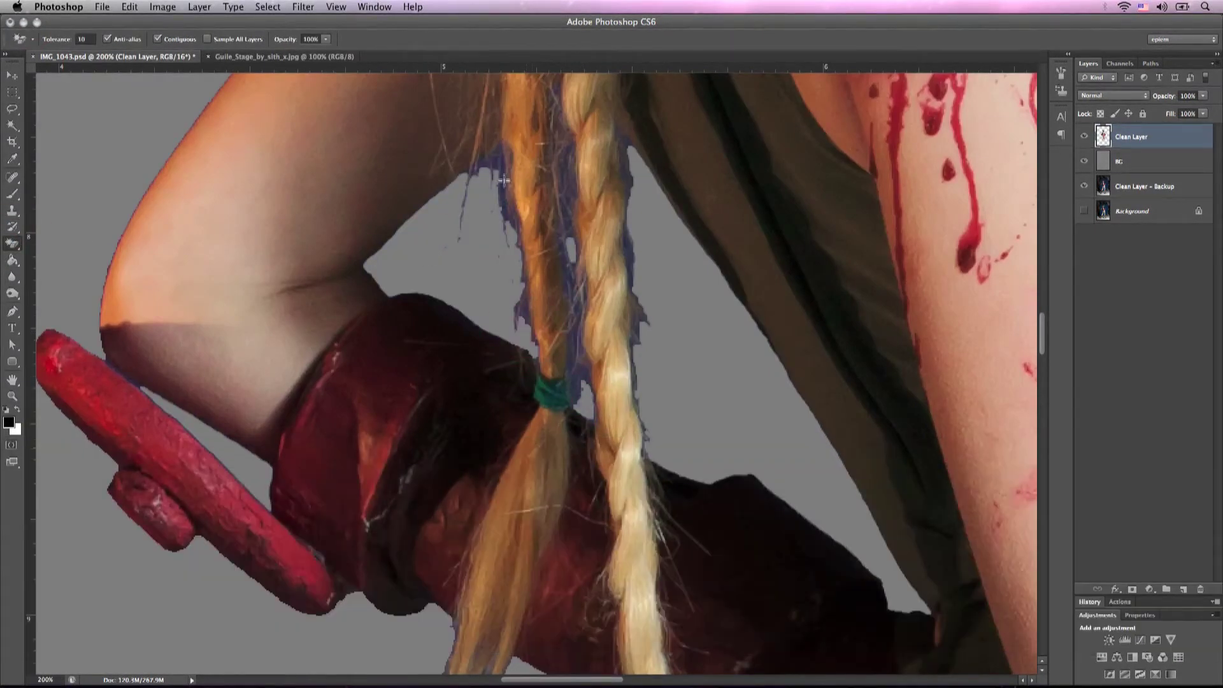
left_click(502, 181)
left_click(631, 253)
left_click(563, 188)
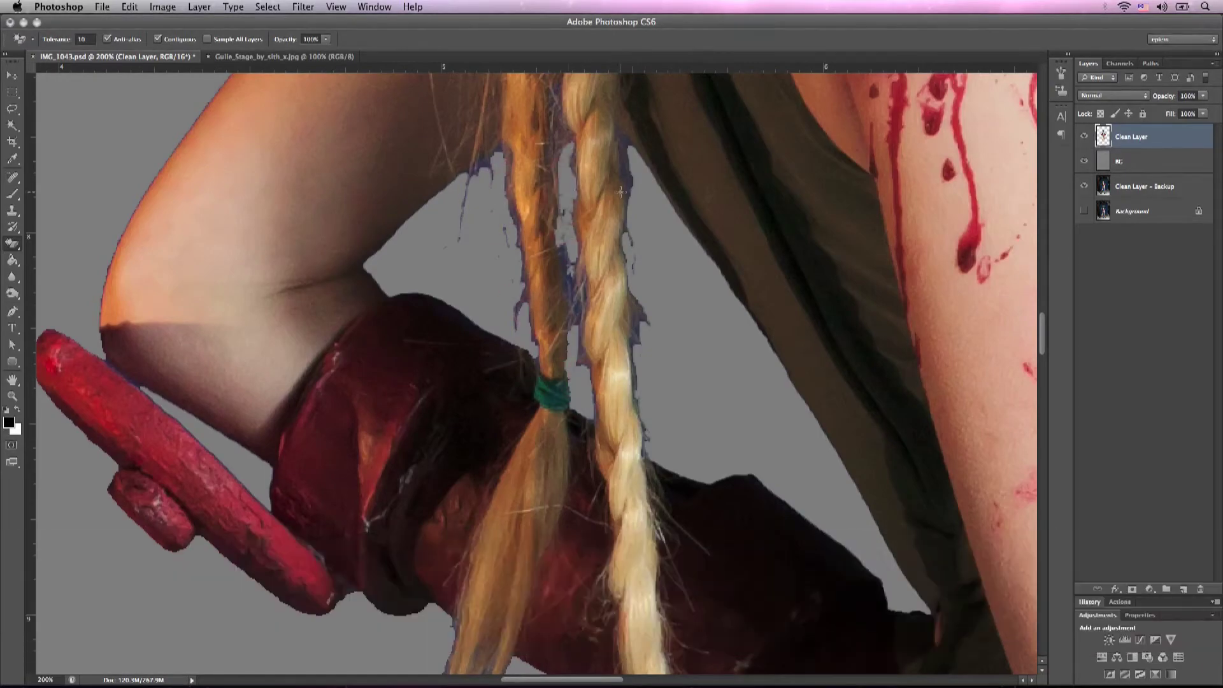
Step: Clean the blue fringe around the tip of the long braid with the regular Eraser at size 25 and 100% opacity
scroll(510, 267, "right", 10)
scroll(509, 267, "up", 15)
scroll(467, 286, "down", 15)
scroll(466, 287, "left", 10)
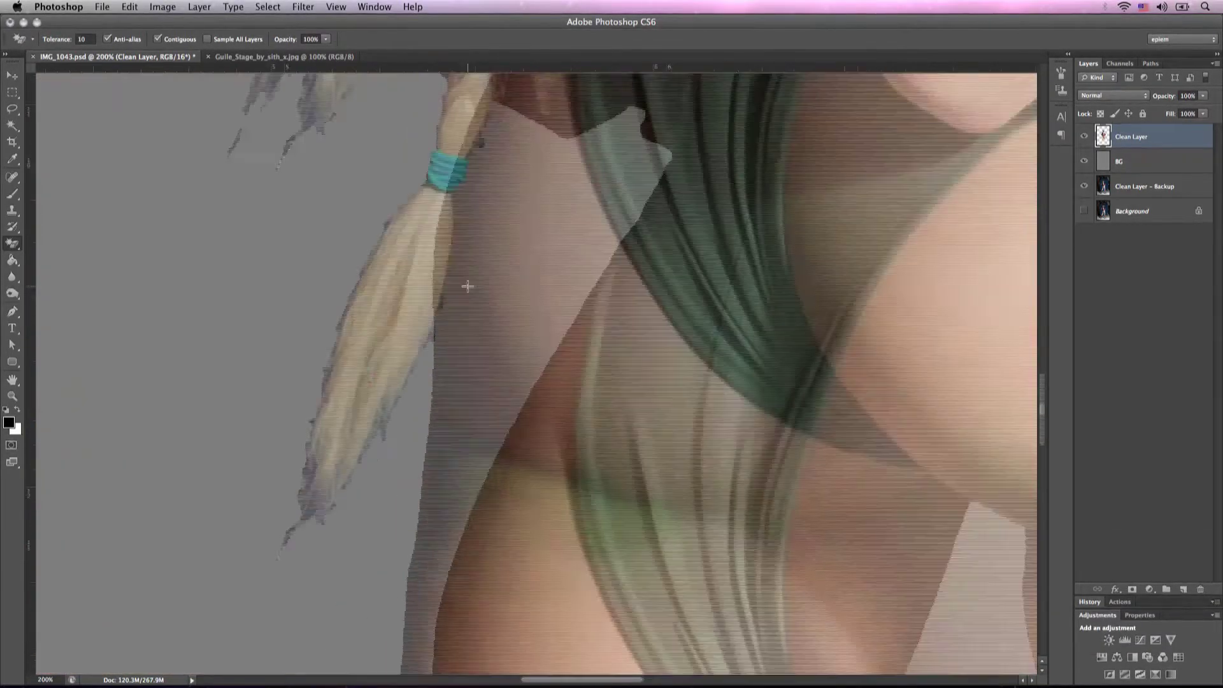
key("shift+e")
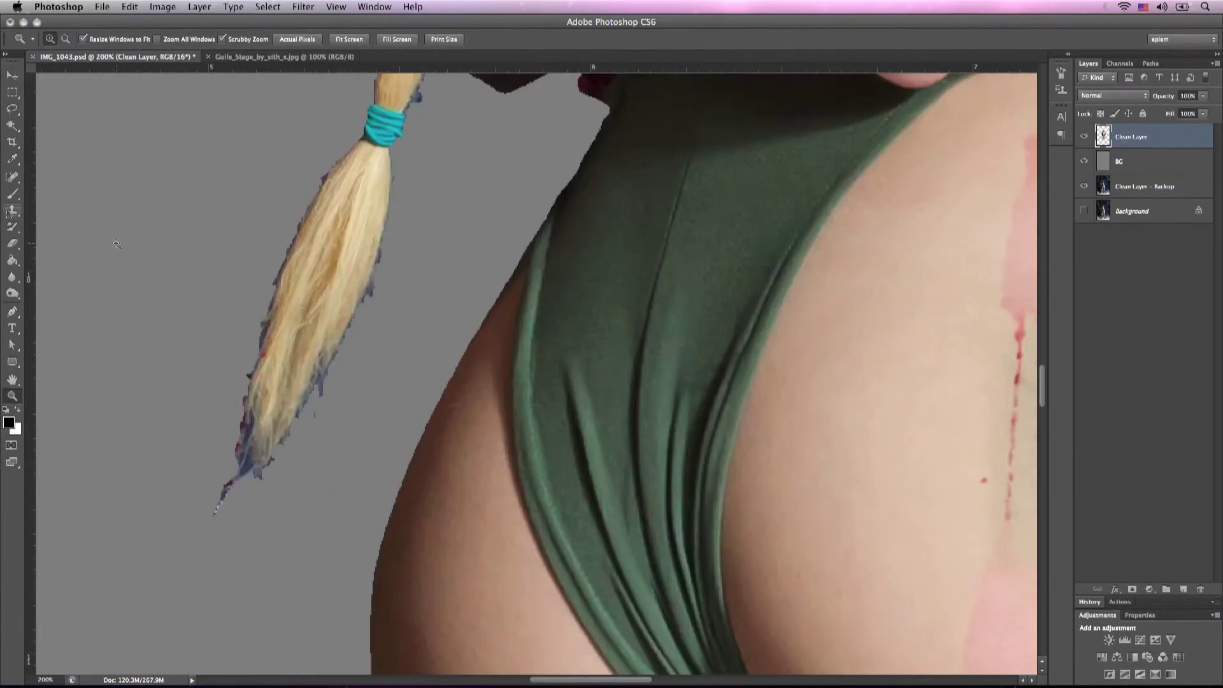
key("e")
key("bracketleft")
key("bracketleft")
key("bracketleft")
key("bracketleft")
key("bracketleft")
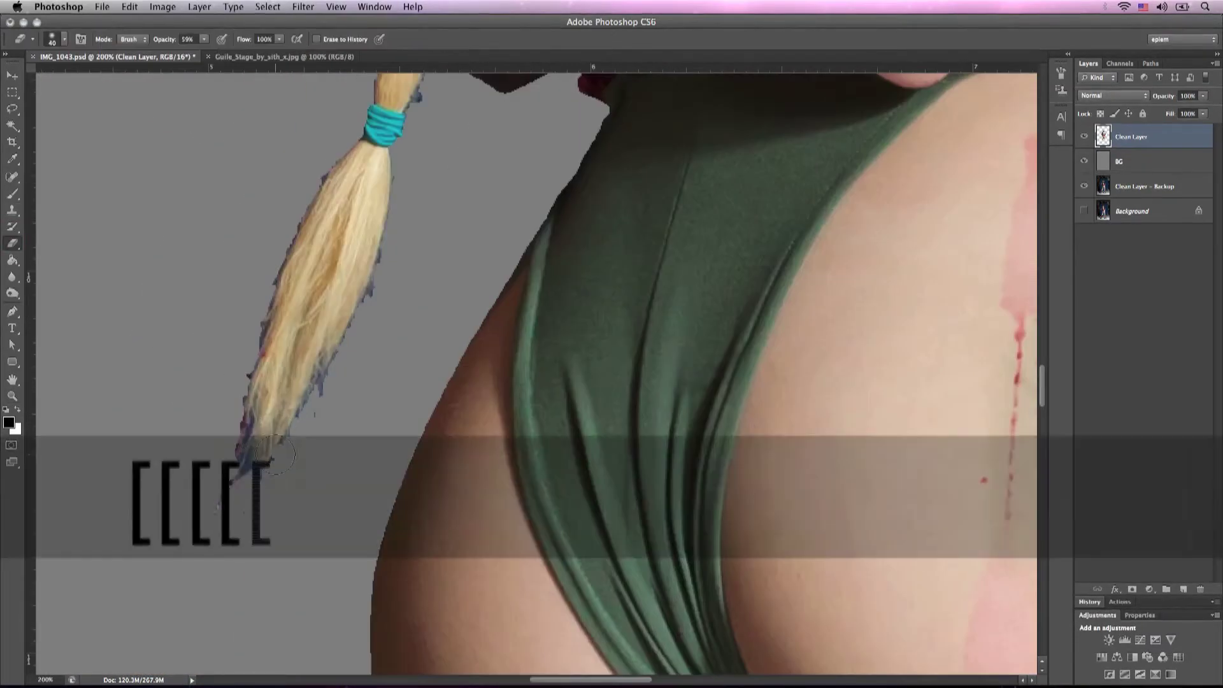
key("bracketleft")
key("bracketleft")
key("bracketleft")
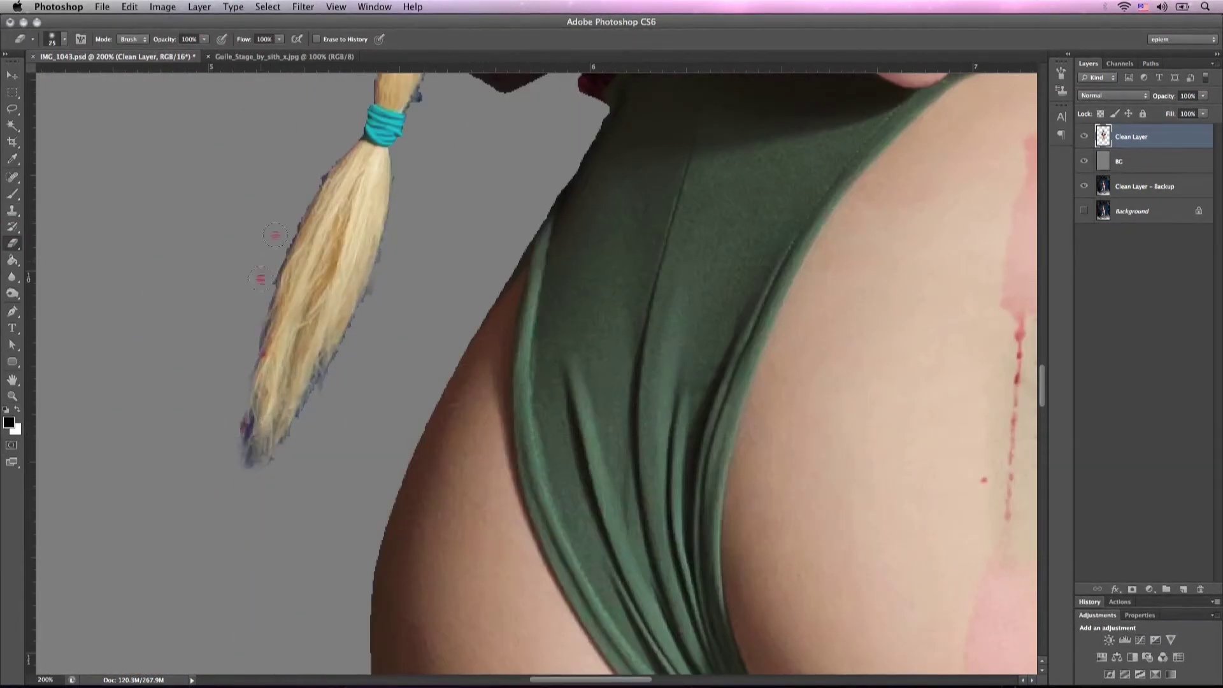
Step: Reduce the Eraser size to 9 and erase the stray blue fringe along the edges of the upper braids
scroll(228, 406, "up", 8)
scroll(431, 438, "up", 7)
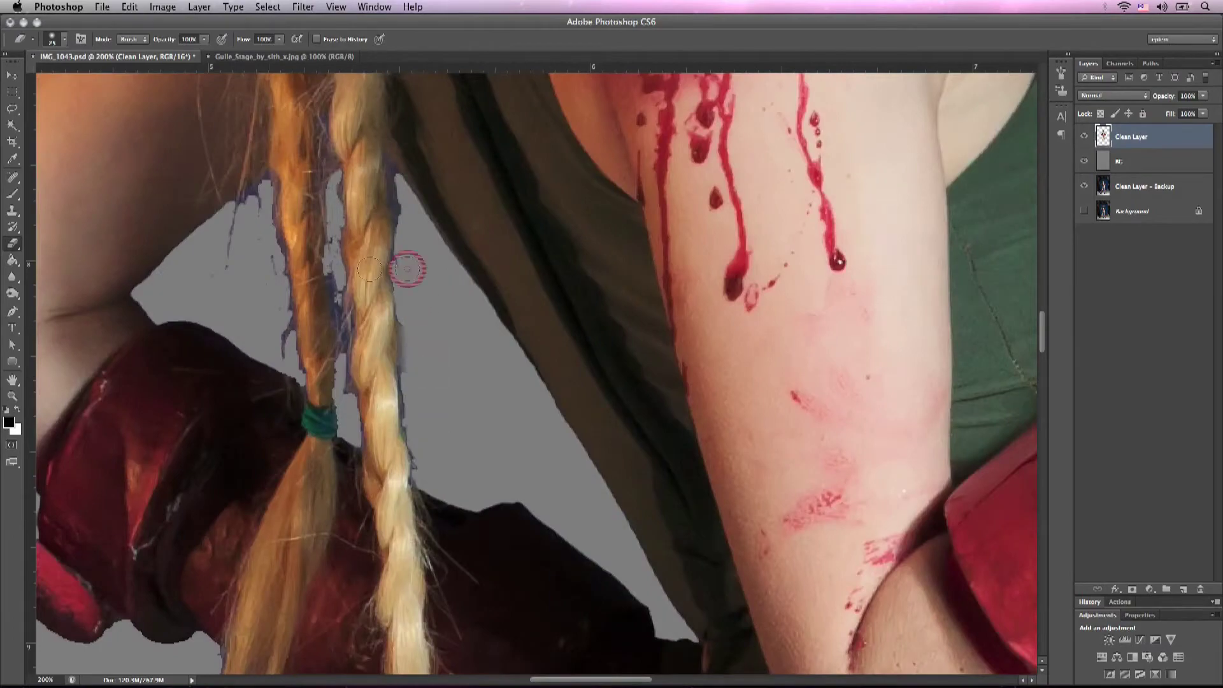
key("bracketleft")
key("bracketleft")
key("bracketleft")
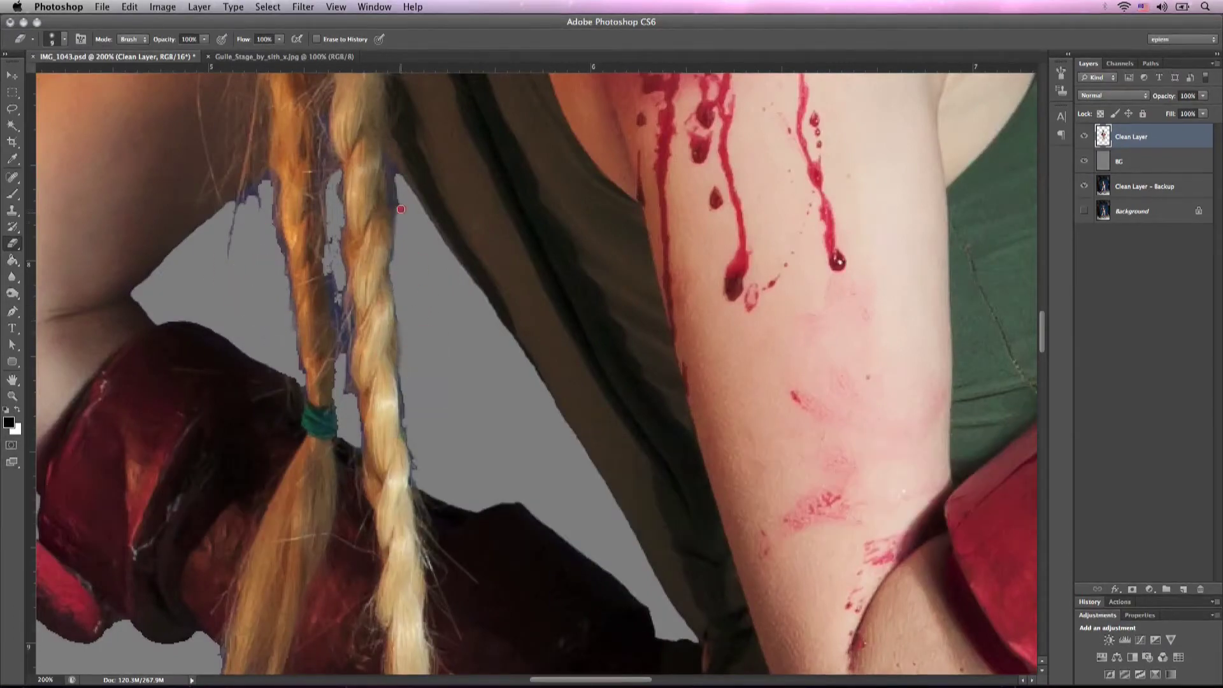
Step: Erase the blue fringe along the hair behind the neck using the Background Eraser with Once sampling and 17% tolerance
scroll(413, 445, "up", 18)
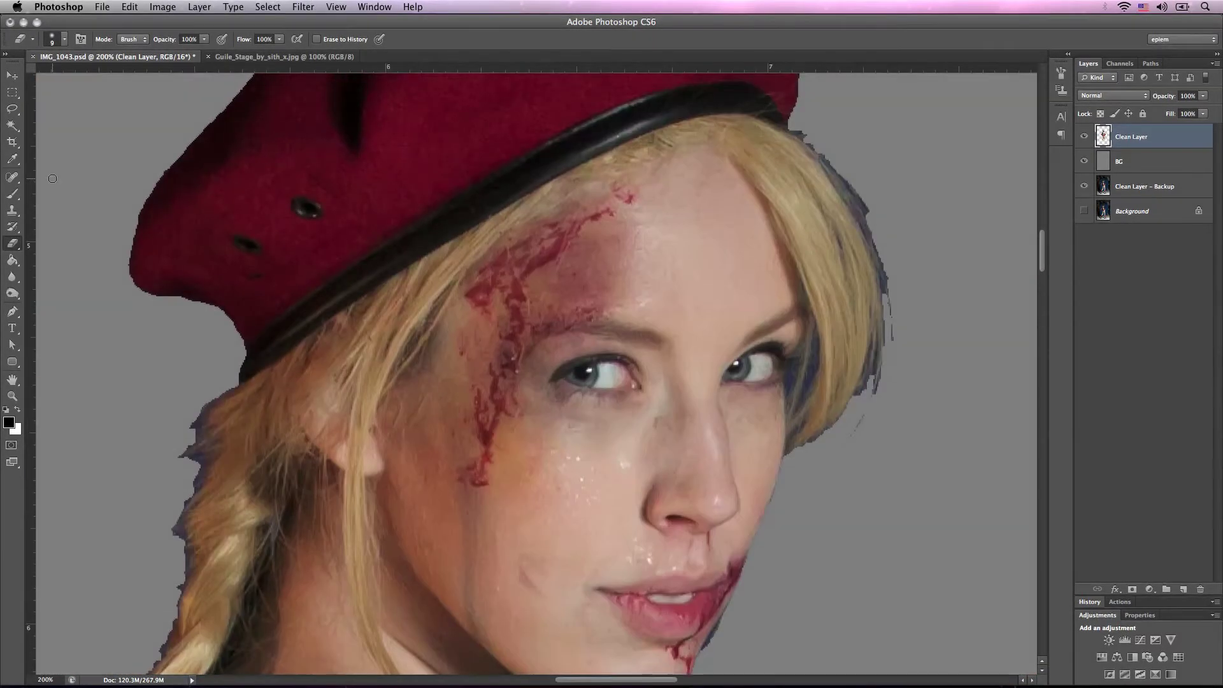
left_click(12, 242)
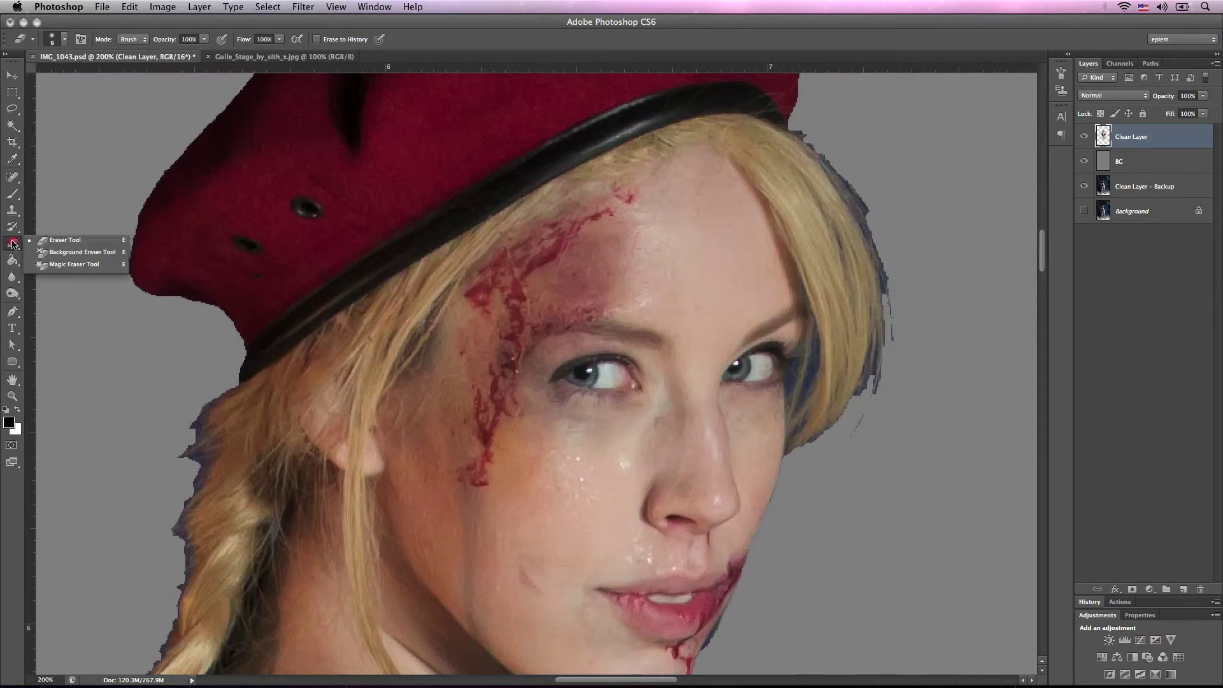
left_click(51, 258)
scroll(93, 376, "down", 10)
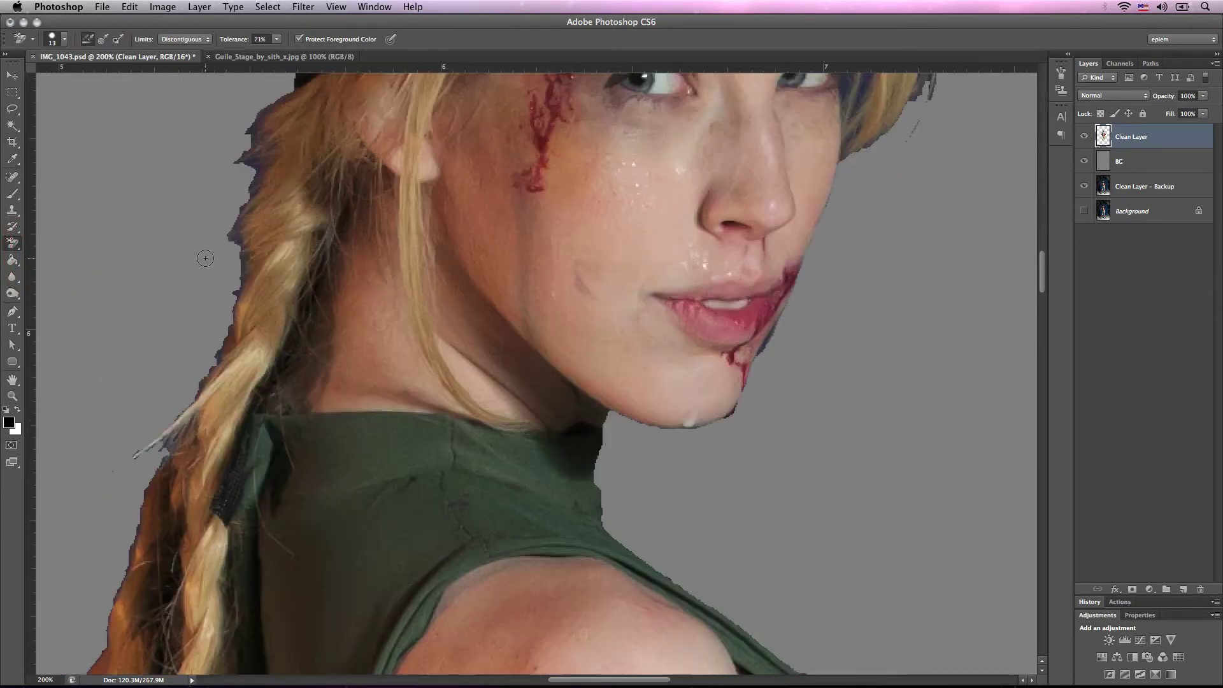
key("super+z")
key("super+z")
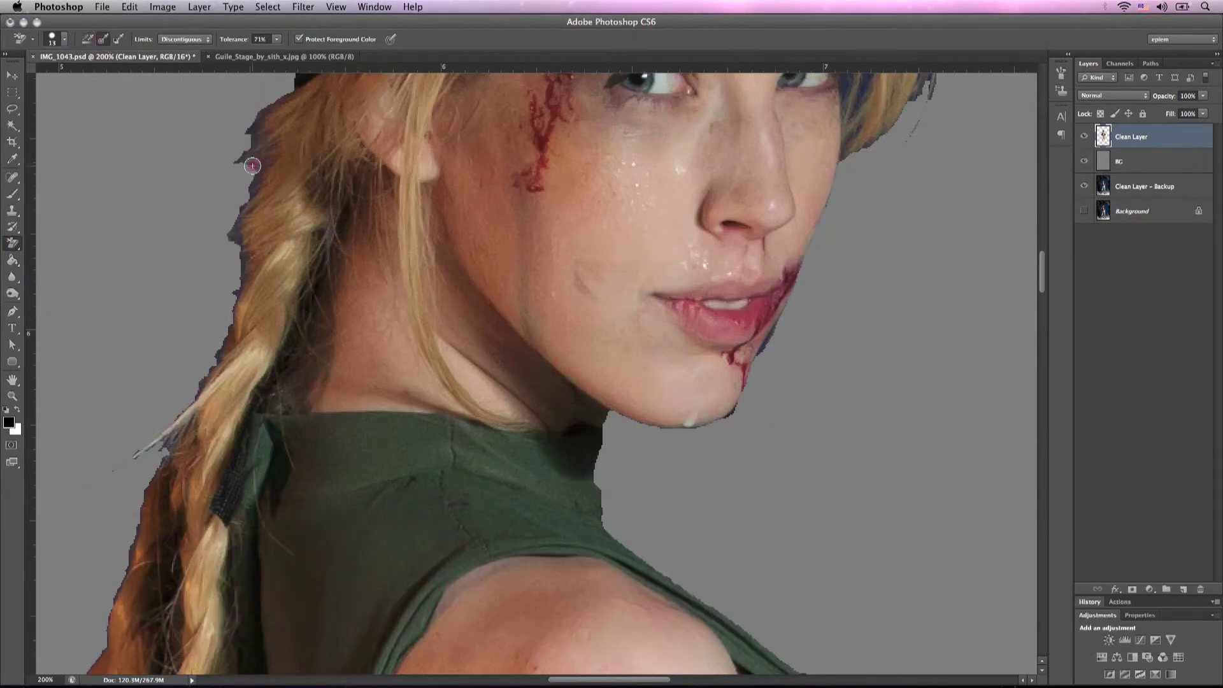
left_click_drag(277, 39, 244, 55)
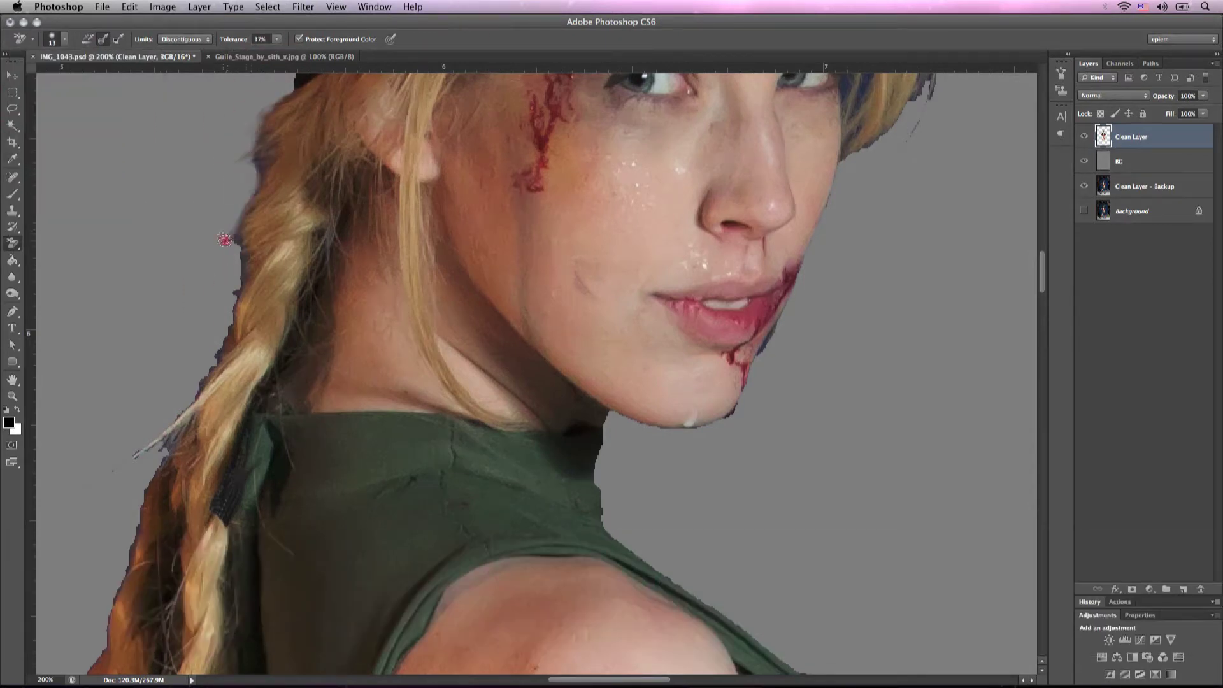
Step: Enlarge the Background Eraser to size 20 and erase the blue fringe along the hair beside the face and eye
scroll(236, 237, "up", 7)
scroll(236, 238, "right", 7)
key("bracketright")
key("bracketright")
left_click_drag(541, 178, 499, 458)
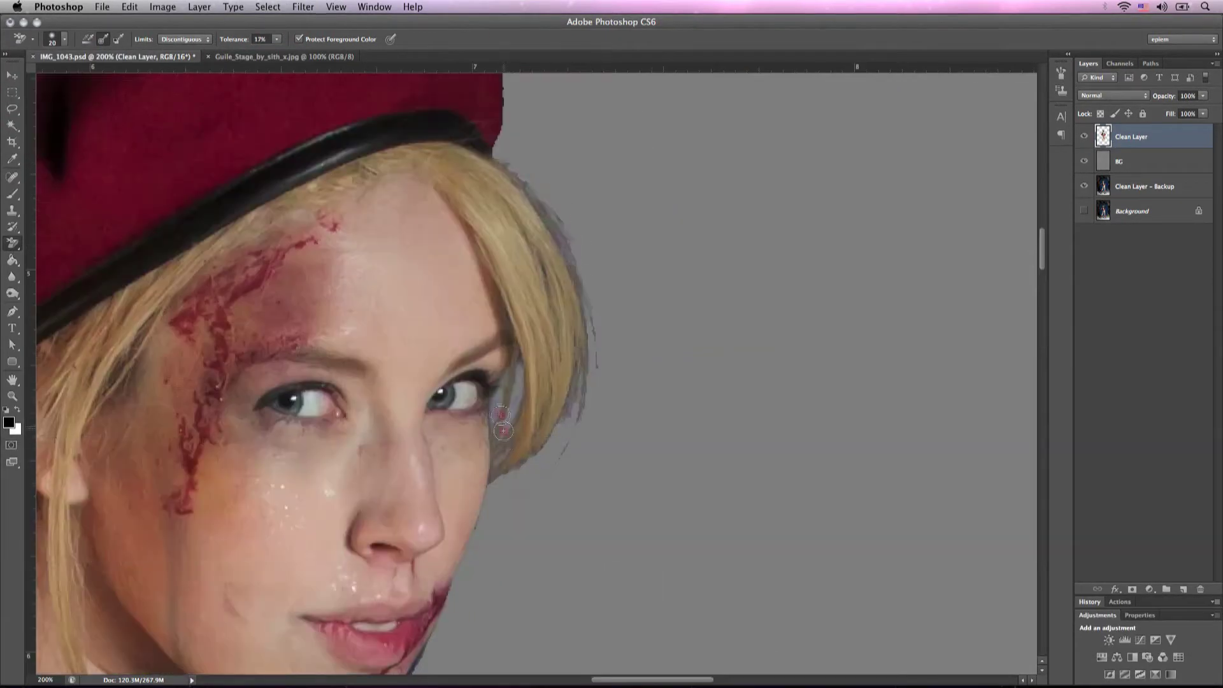
Step: Erase the remaining blue fringe along both braids and the long braid's tip with the Background Eraser at size 20
scroll(557, 465, "left", 8)
scroll(558, 464, "down", 2)
scroll(557, 465, "down", 10)
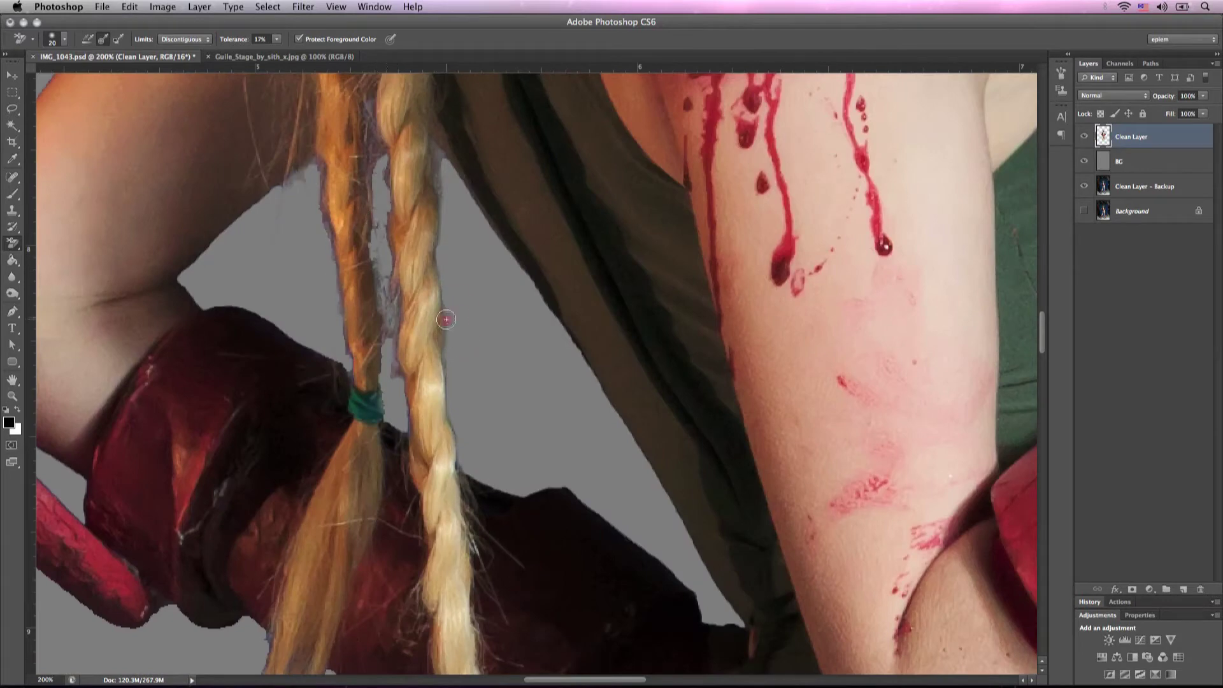
key("super+z")
scroll(389, 283, "down", 15)
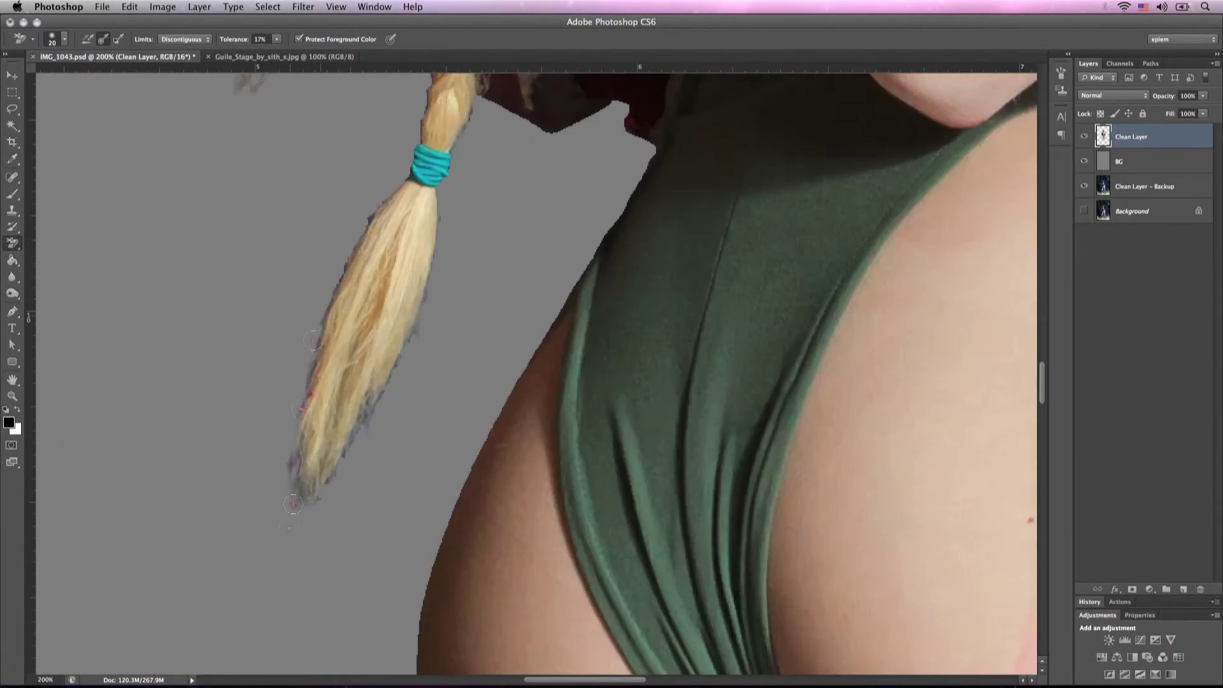
Step: Enlarge the Background Eraser to size 50 and erase the fringe around the loose ends of the shorter braid
key("bracketright")
key("bracketright")
key("bracketright")
scroll(372, 365, "up", 5)
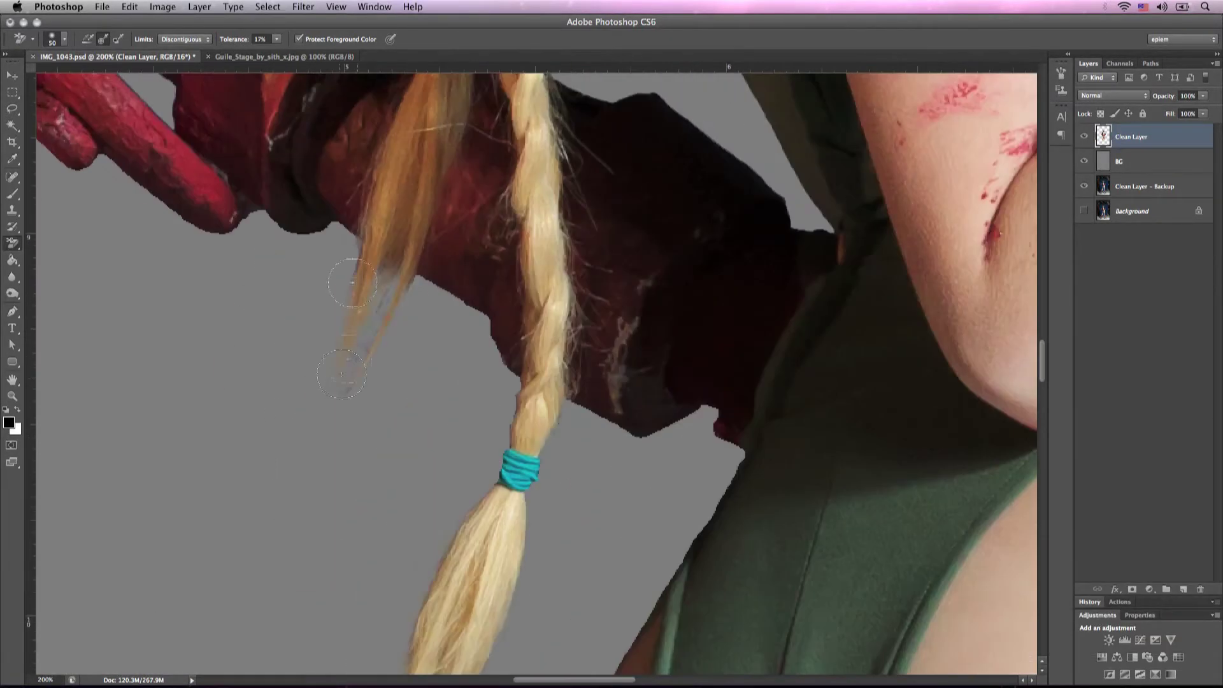
key("super+z")
scroll(338, 382, "up", 6)
key("super+z")
scroll(378, 371, "up", 12)
scroll(379, 370, "right", 6)
Step: Check the whole cutout on the gray layer, then examine the body and face edges up close for leftover color fringe
key("z")
left_click(349, 38)
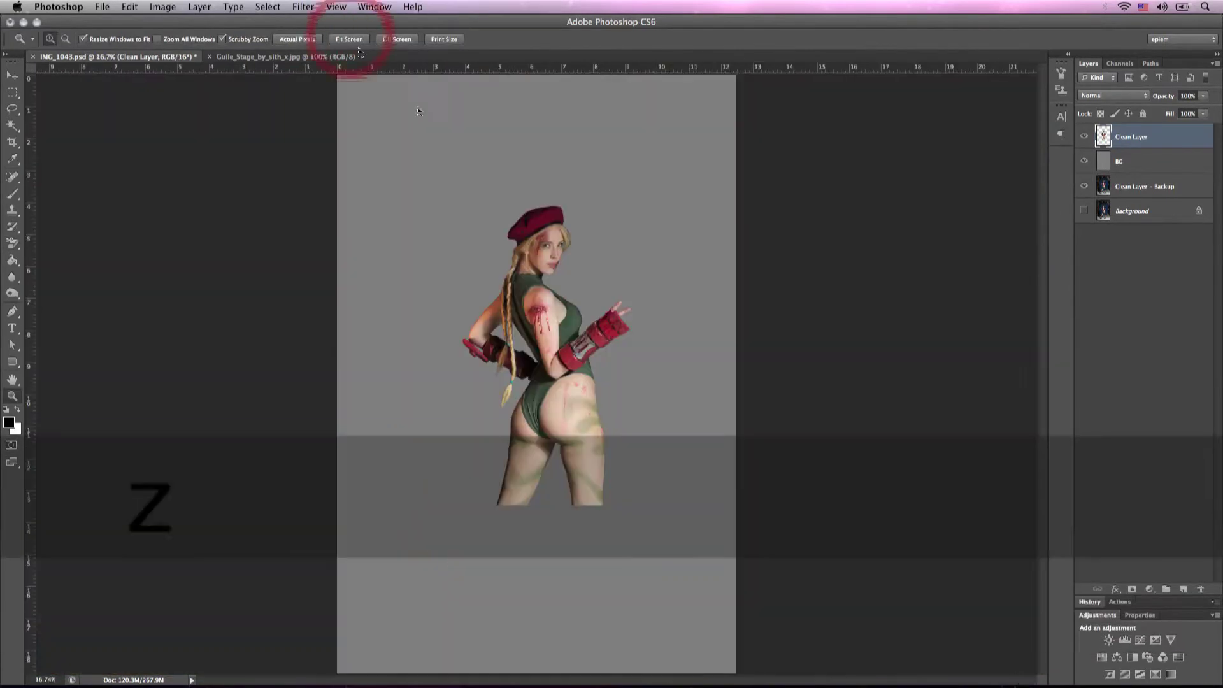
left_click(500, 399)
left_click(538, 349)
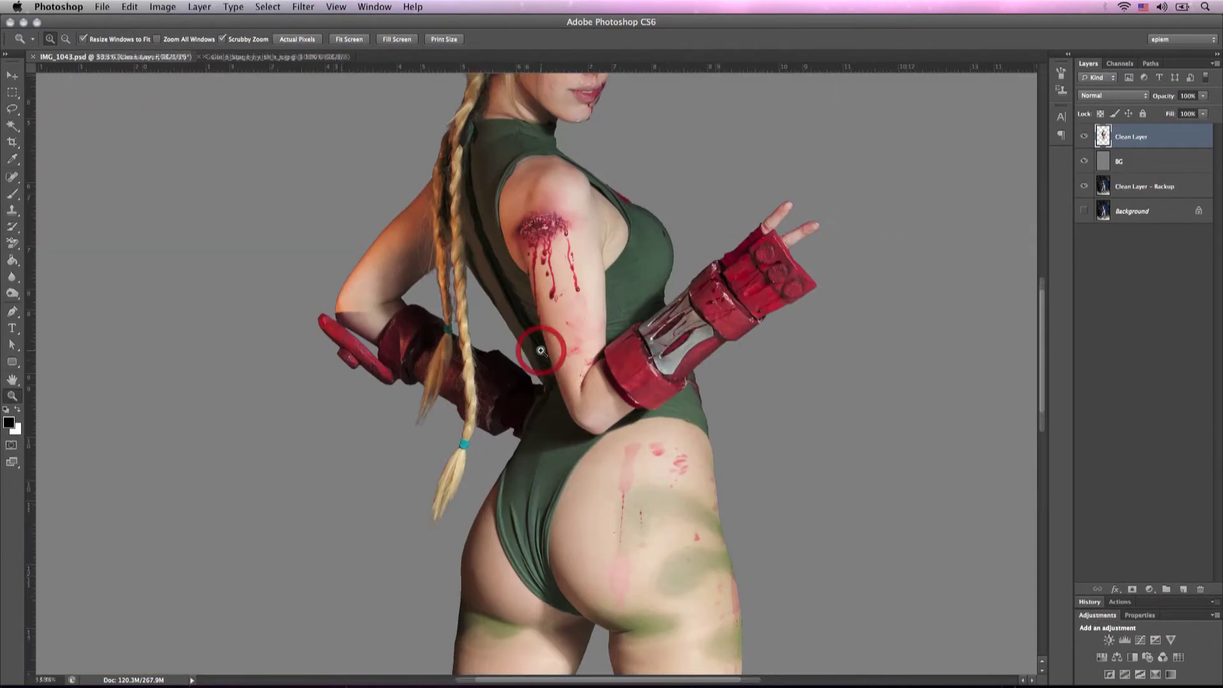
left_click(545, 344)
left_click(548, 341)
scroll(548, 341, "up", 6)
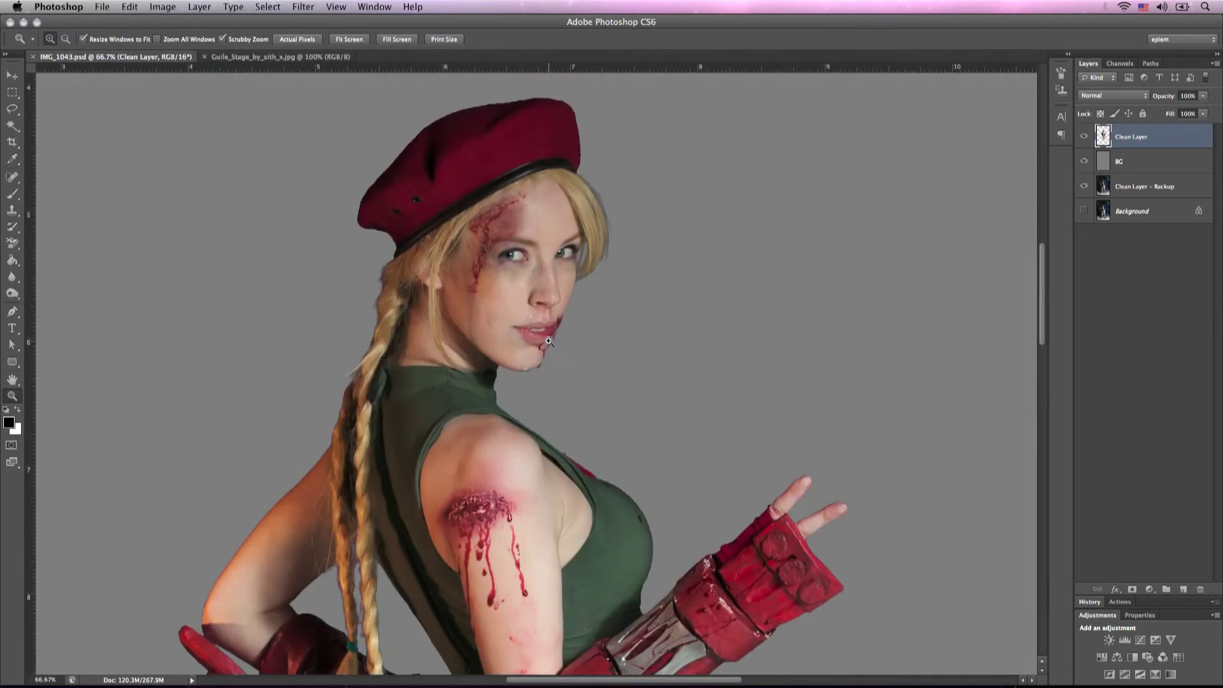
left_click(544, 304)
left_click(543, 307)
scroll(544, 307, "up", 4)
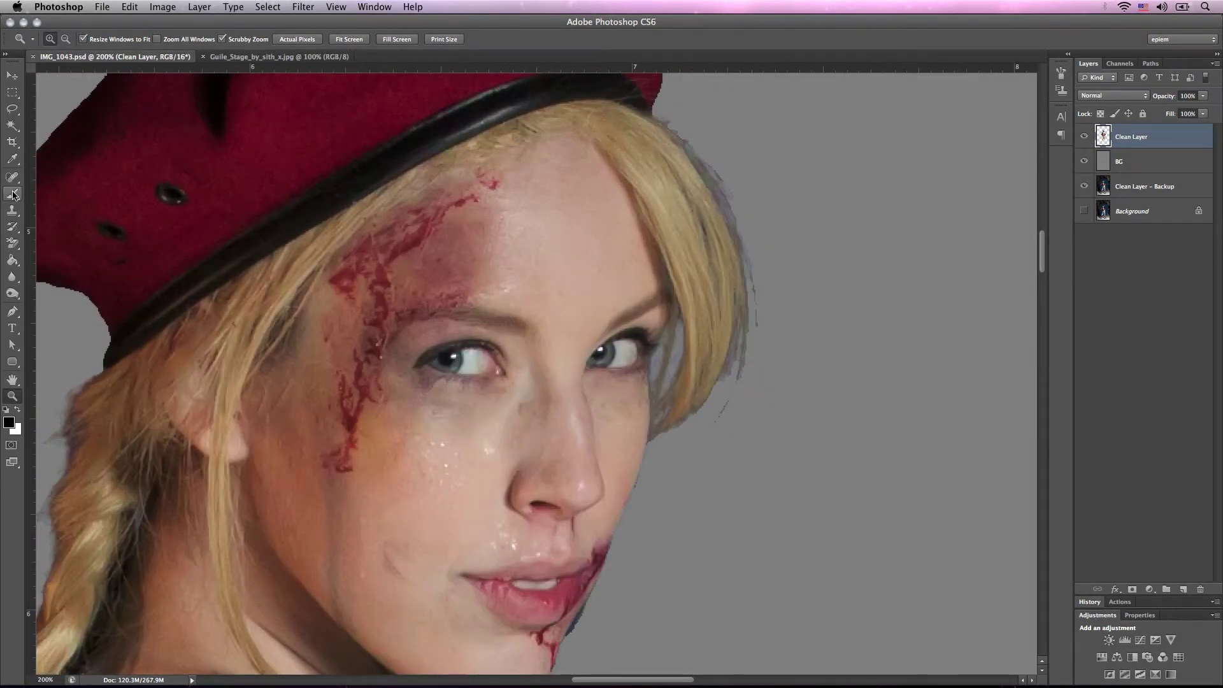
Step: Set the Brush to Color mode at 44% opacity and try tinting the purple hair fringe with sampled blonde
left_click(13, 194)
left_click(179, 41)
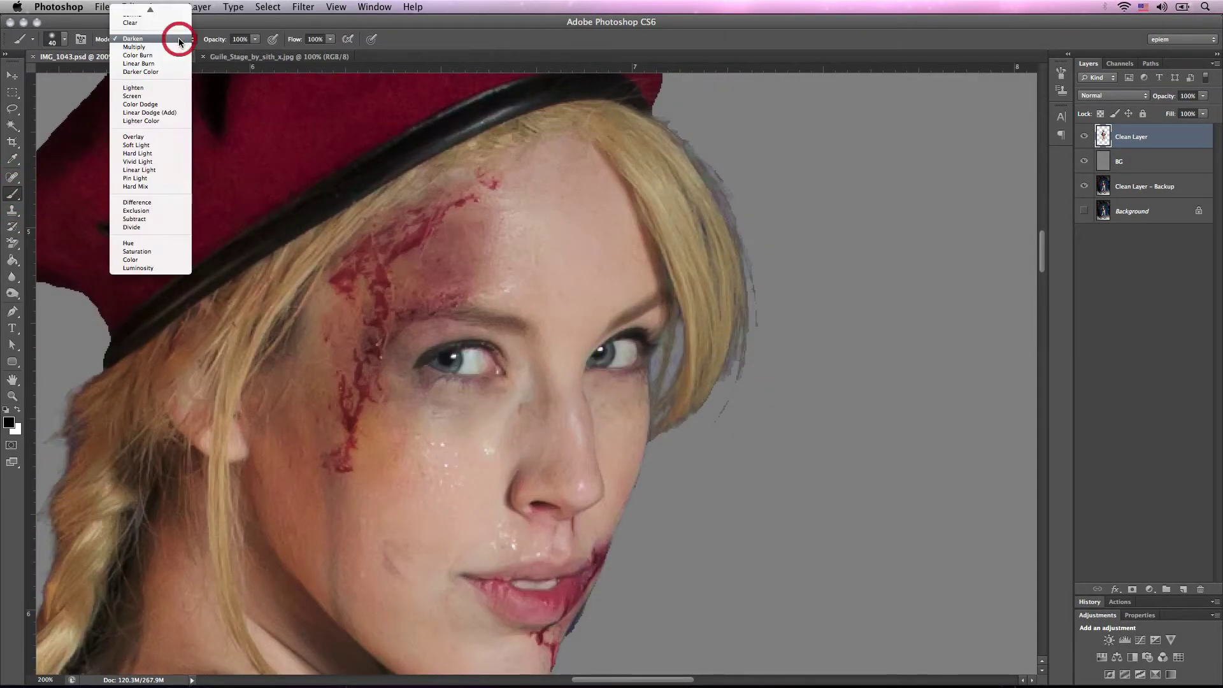
left_click(166, 259)
left_click_drag(255, 39, 221, 54)
left_click(684, 208, "alt")
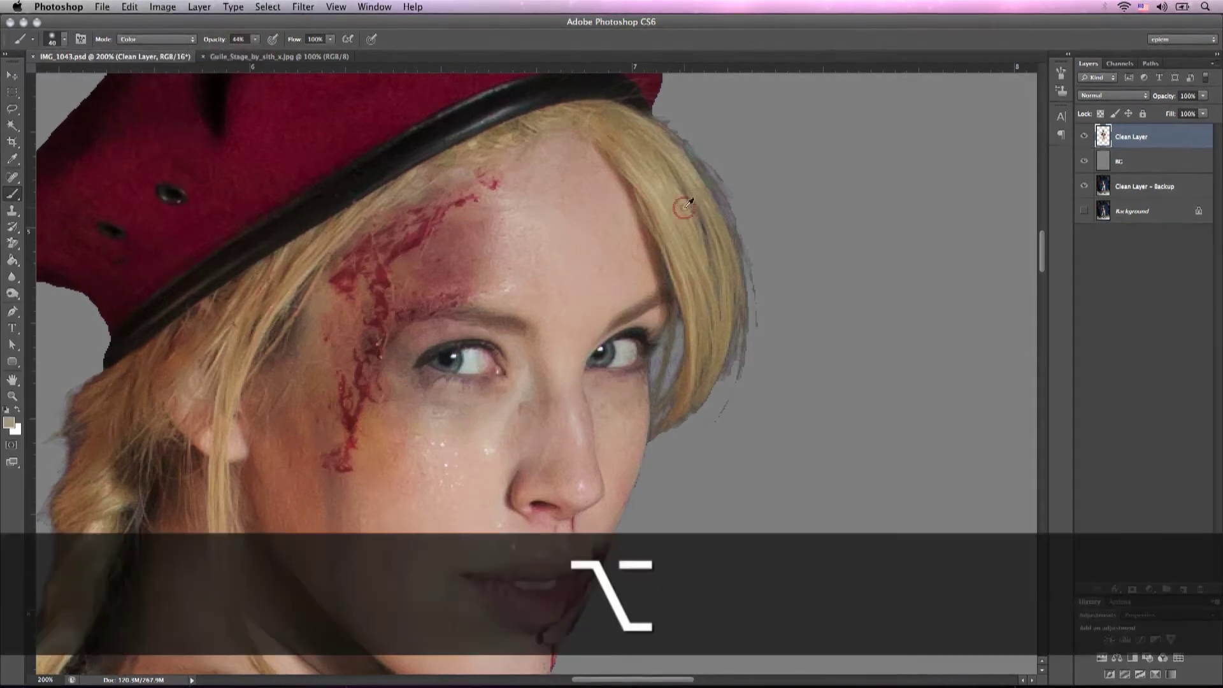
left_click(720, 206)
key("super+z")
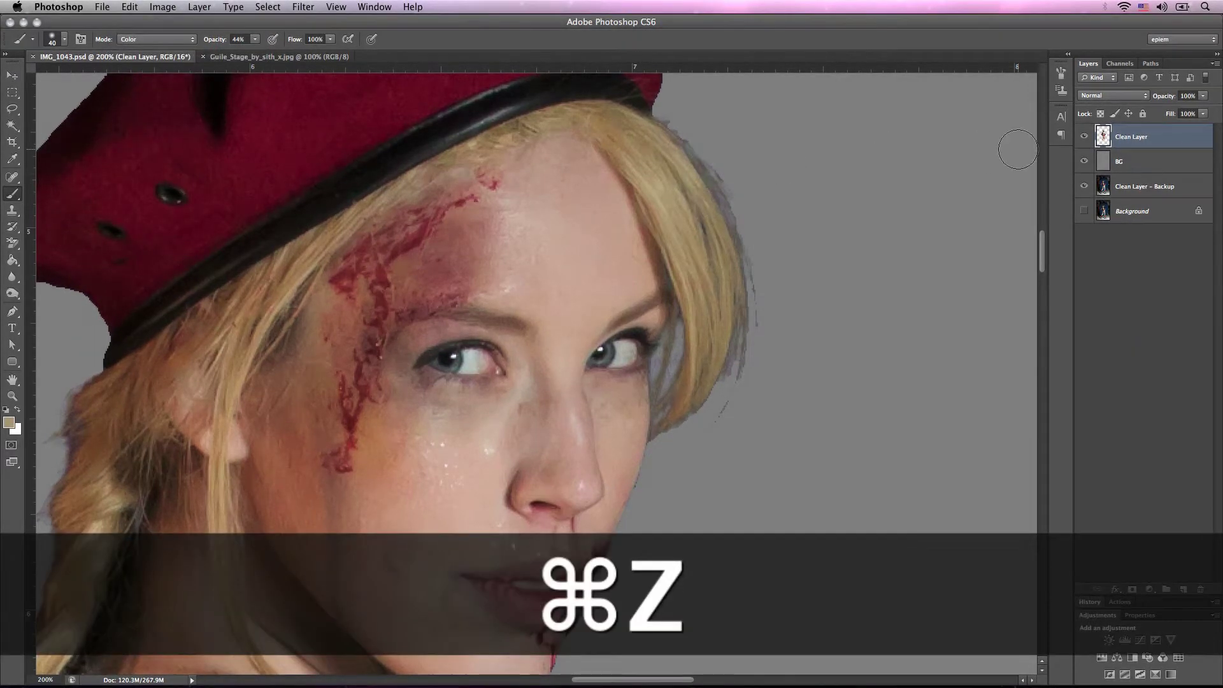
Step: Lock Clean Layer's transparent pixels and paint the hair fringe beside the face with the sampled blonde at 100% Brush opacity
left_click(1100, 113)
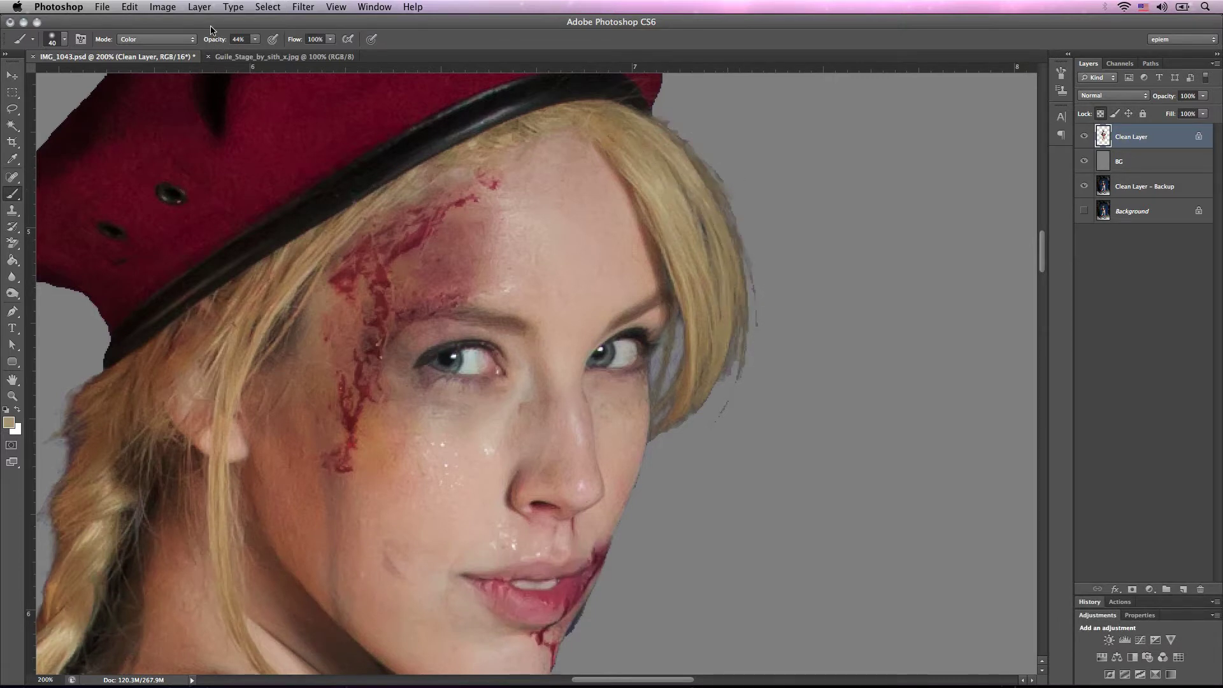
left_click_drag(251, 41, 256, 51)
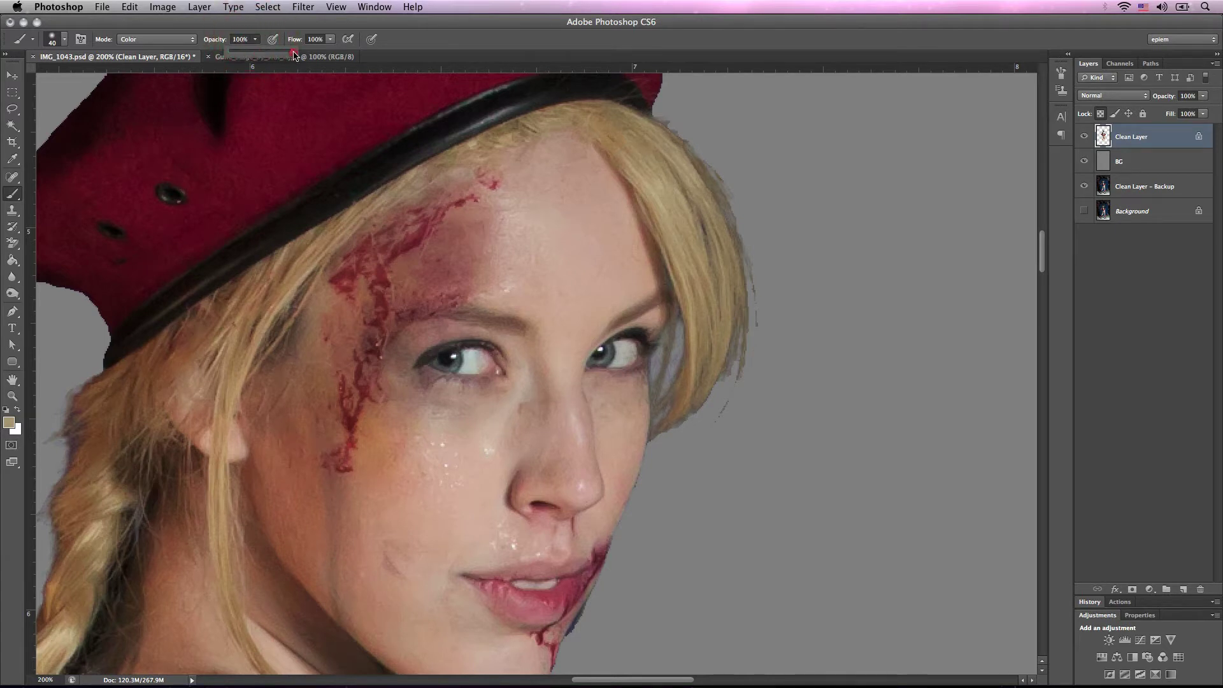
left_click(719, 189)
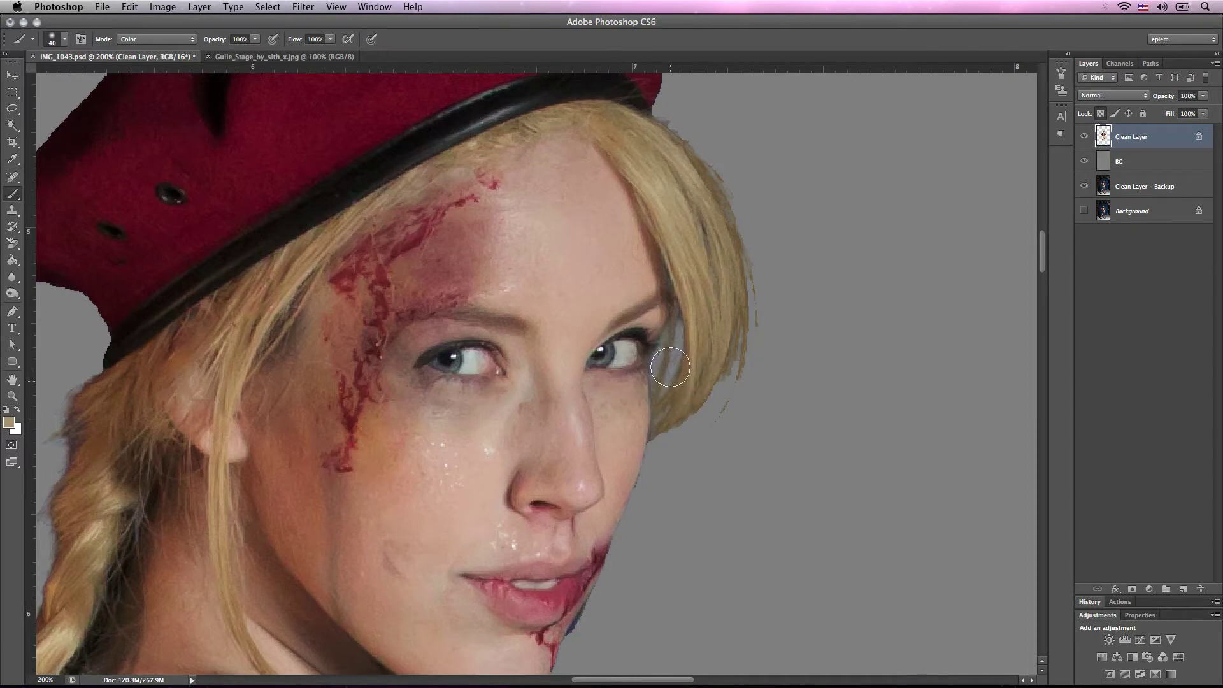
key("super+z")
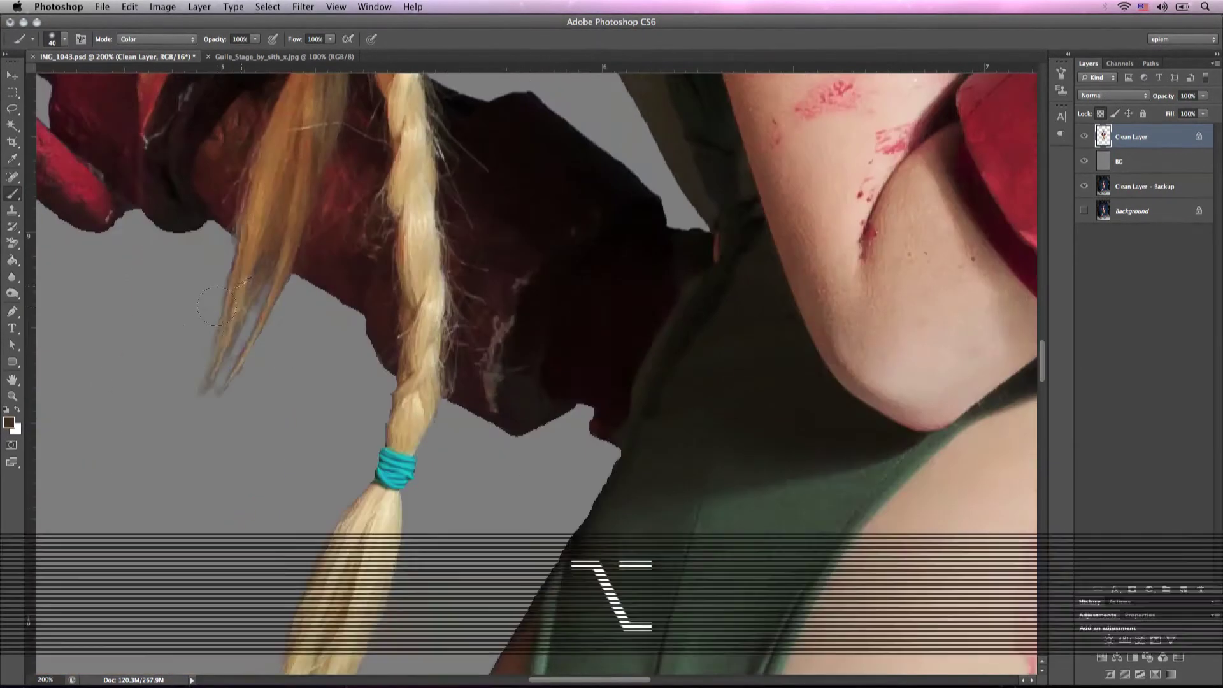
Step: Recolor the bluish edges of the braids, braid ends and raised fingers using colors sampled from the adjoining hair and skin
left_click(412, 293, "alt")
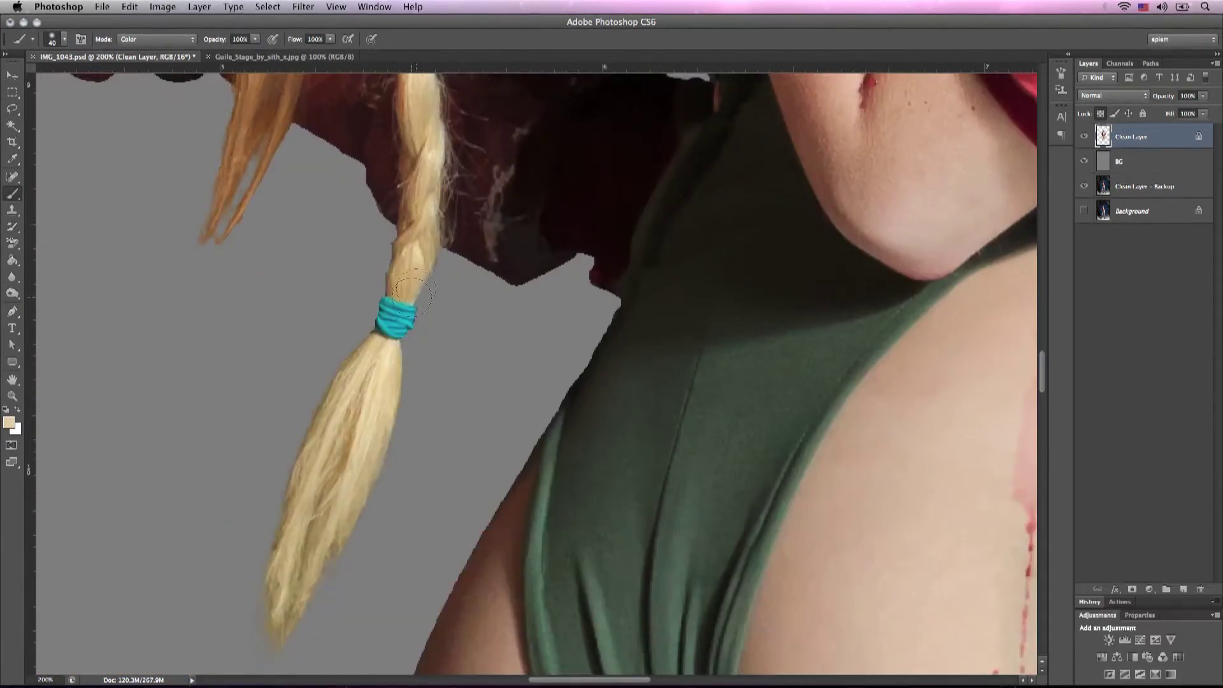
left_click(422, 253, "alt")
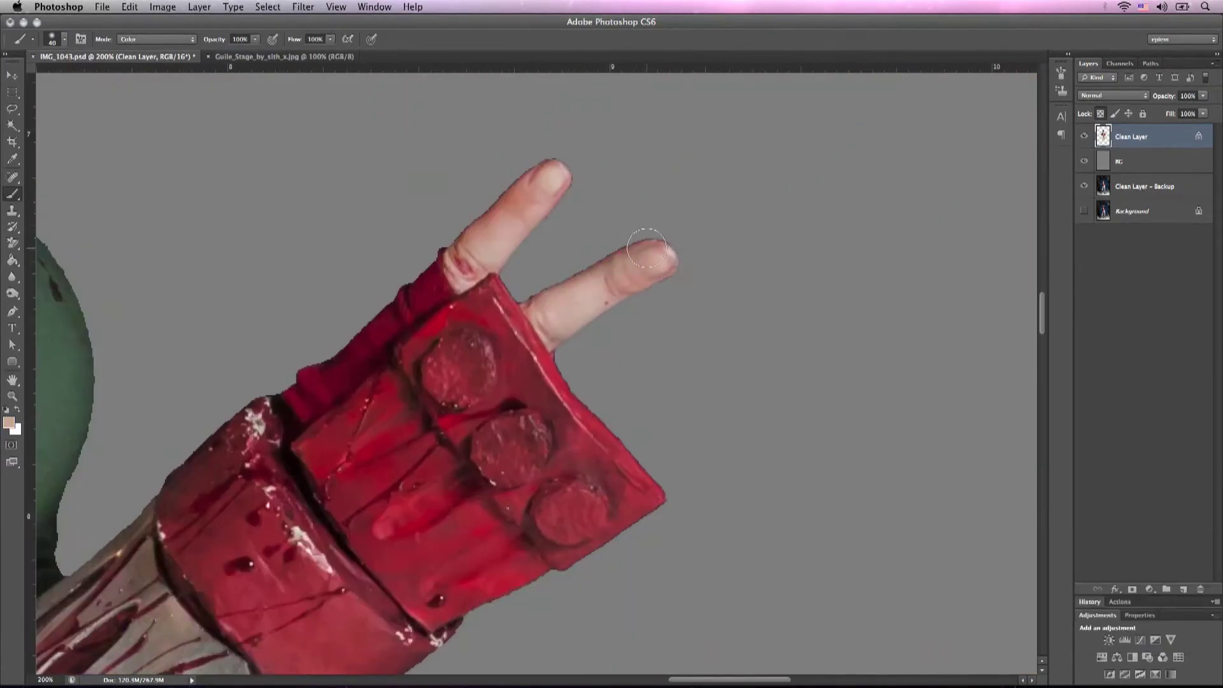
key("alt")
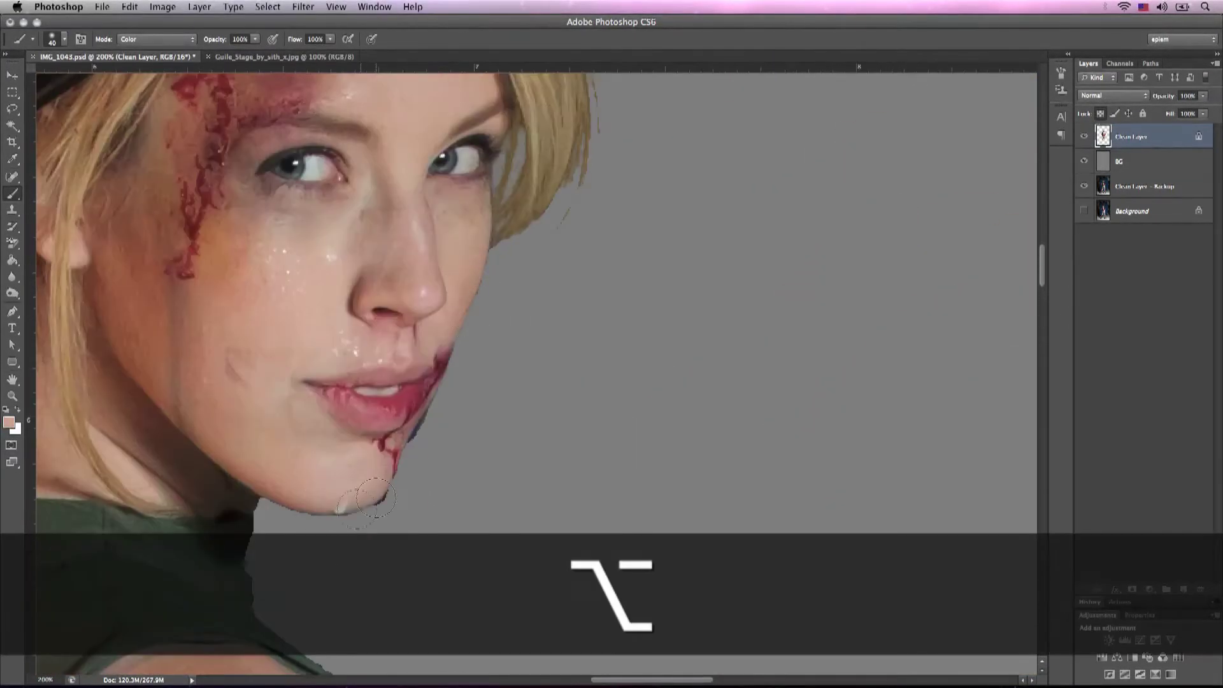
left_click(298, 494, "alt")
Step: Erase the blue fringe along the mouth and chin edge with the Background Eraser
left_click(12, 242)
left_click(70, 257)
left_click_drag(429, 412, 400, 478)
Step: Inspect the recolored cutout as a whole and at 100% along the legs, torso, braids and head
key("z")
left_click(303, 286, "alt")
left_click(304, 287, "alt")
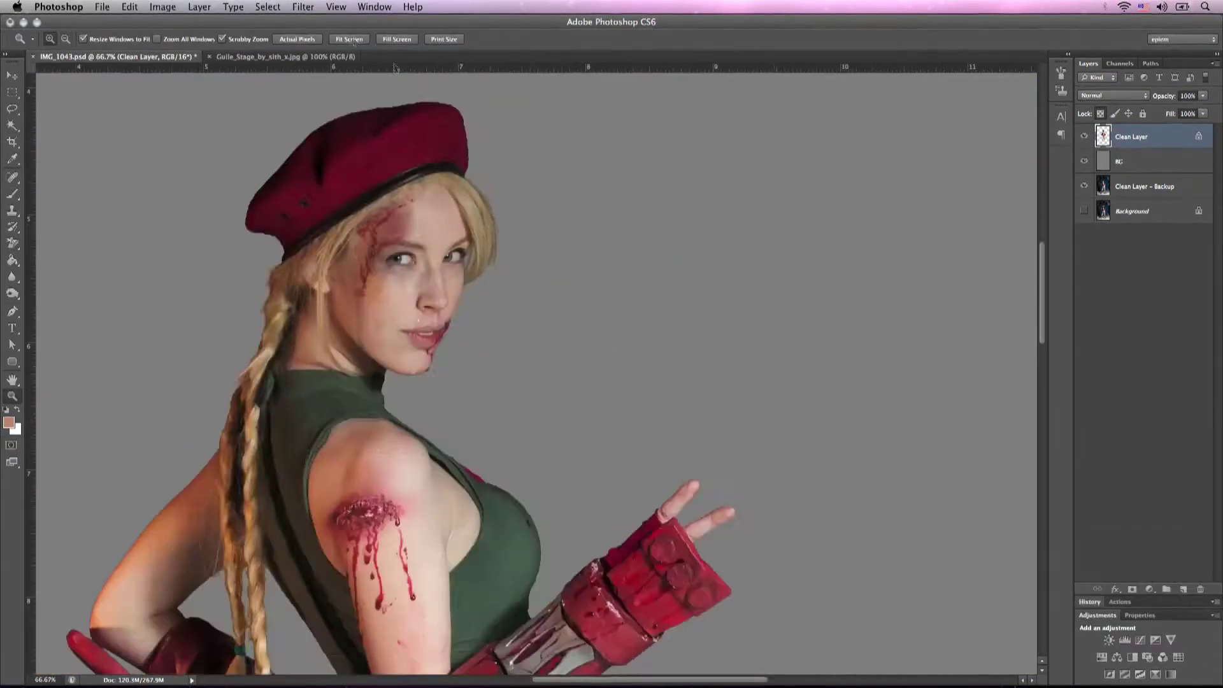
key("super+0")
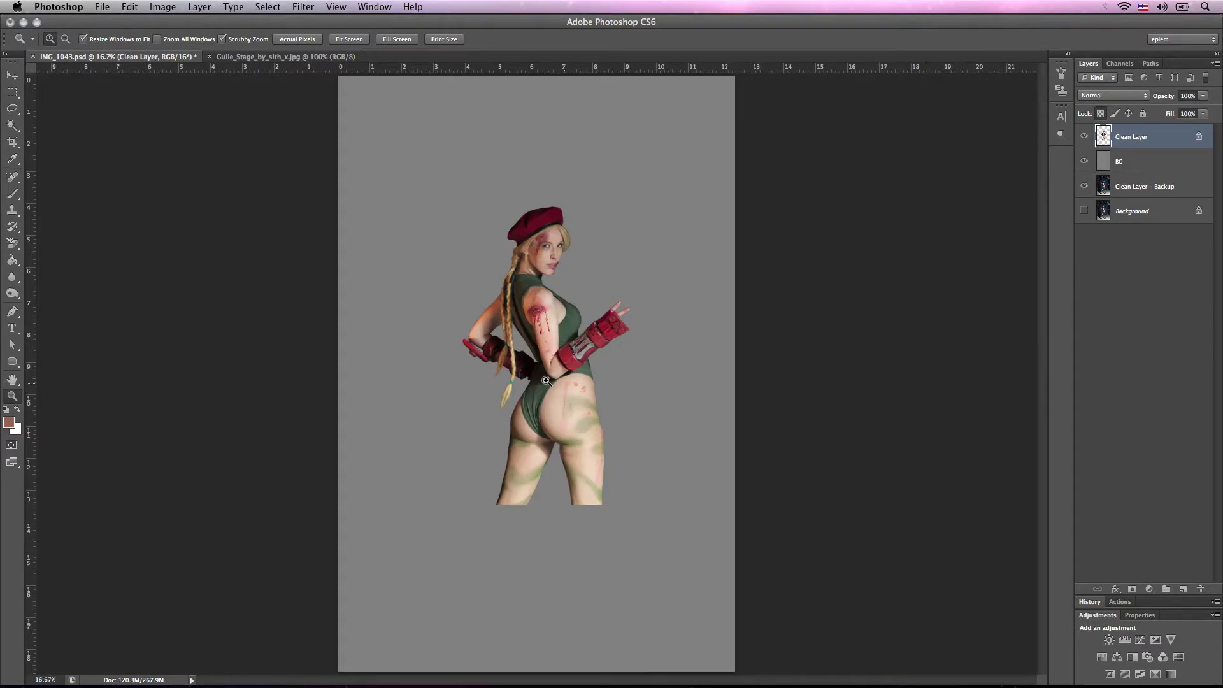
left_click(546, 380)
left_click(545, 380)
left_click(544, 380)
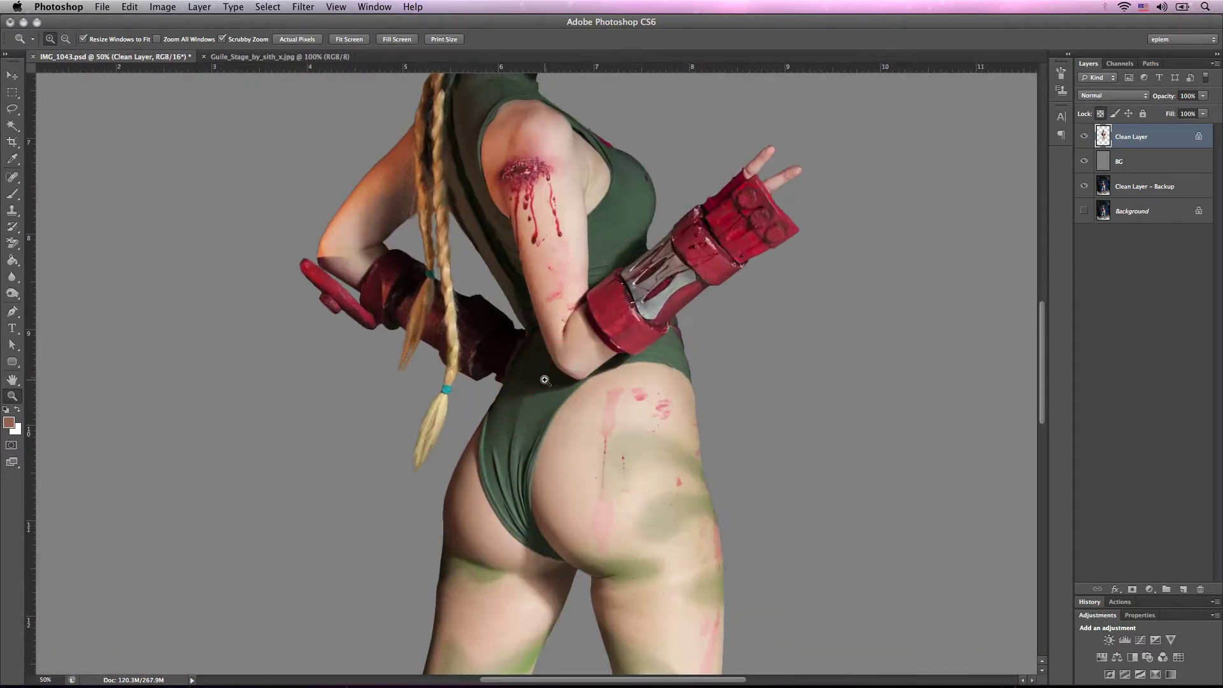
left_click(544, 380)
left_click(544, 380)
scroll(545, 380, "down", 5)
left_click(481, 472)
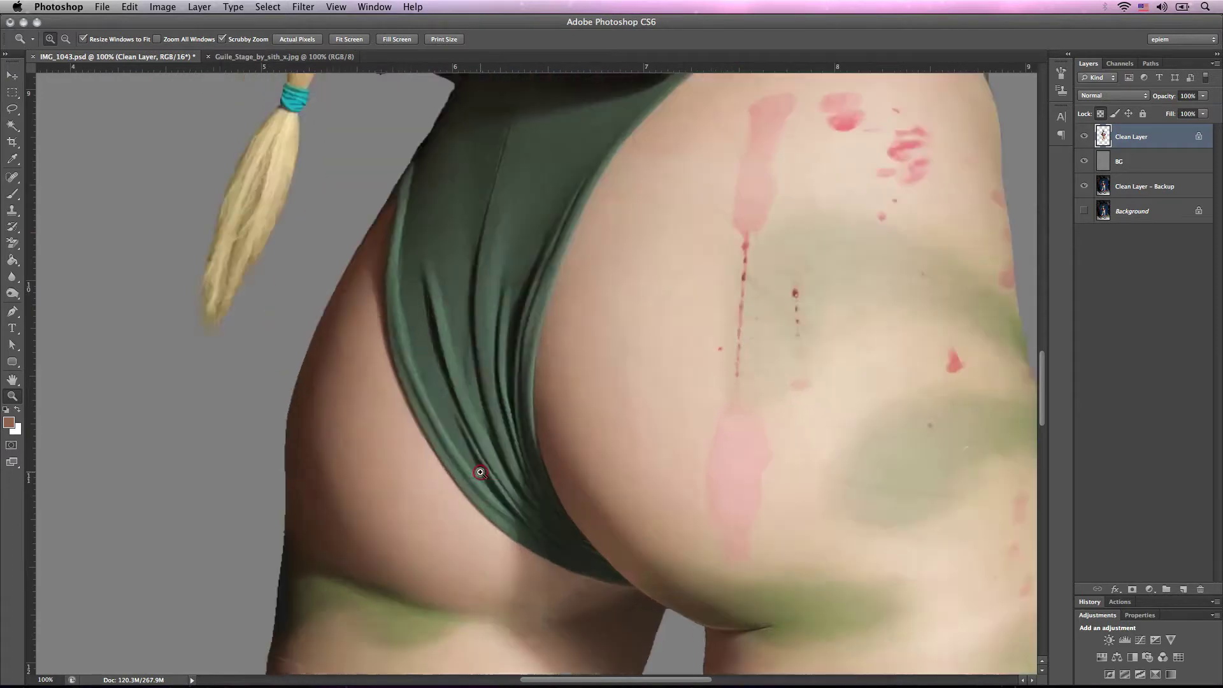
left_click(481, 472, "alt")
scroll(480, 472, "up", 3)
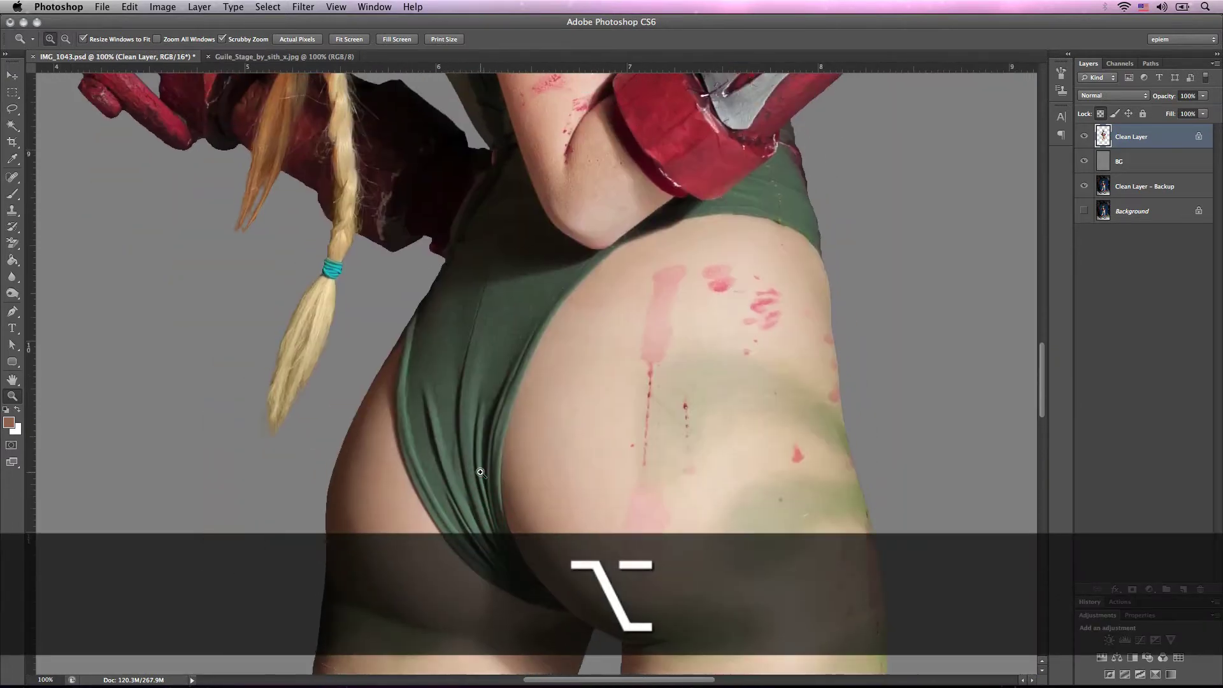
scroll(480, 472, "up", 20)
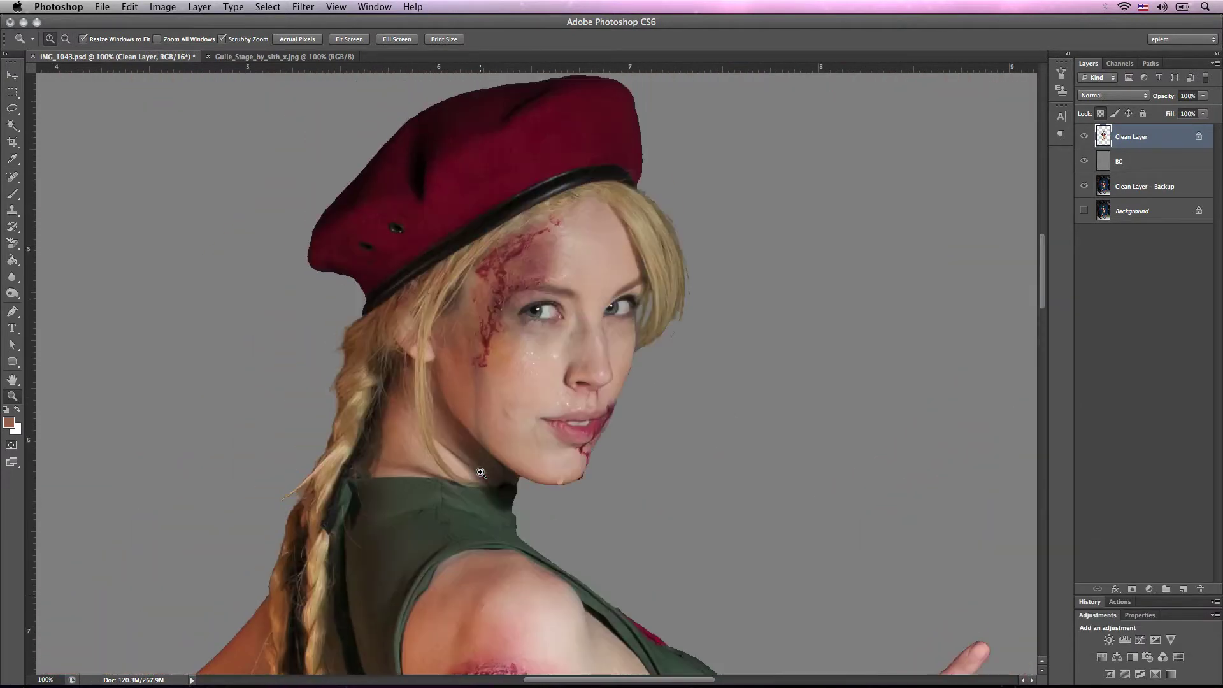
Step: Load Clean Layer's outline as a selection and smooth it with a 2-pixel sample radius
key("super")
left_click(1101, 139, "super")
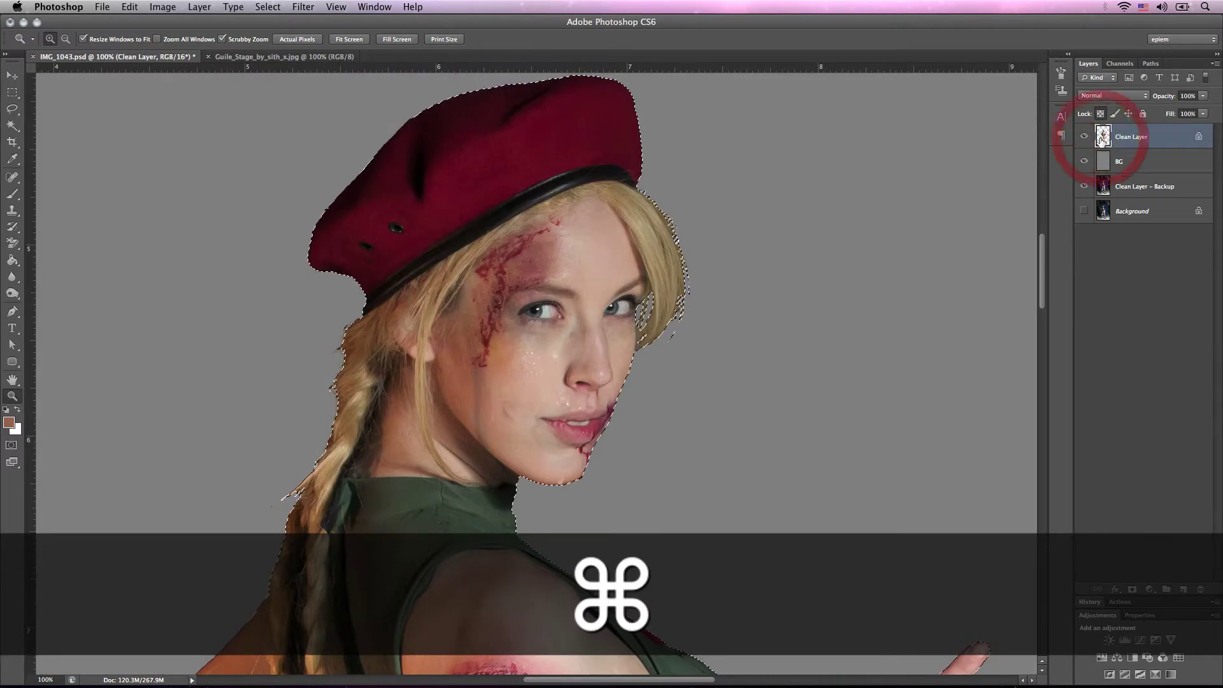
scroll(660, 350, "down", 10)
scroll(660, 350, "down", 5)
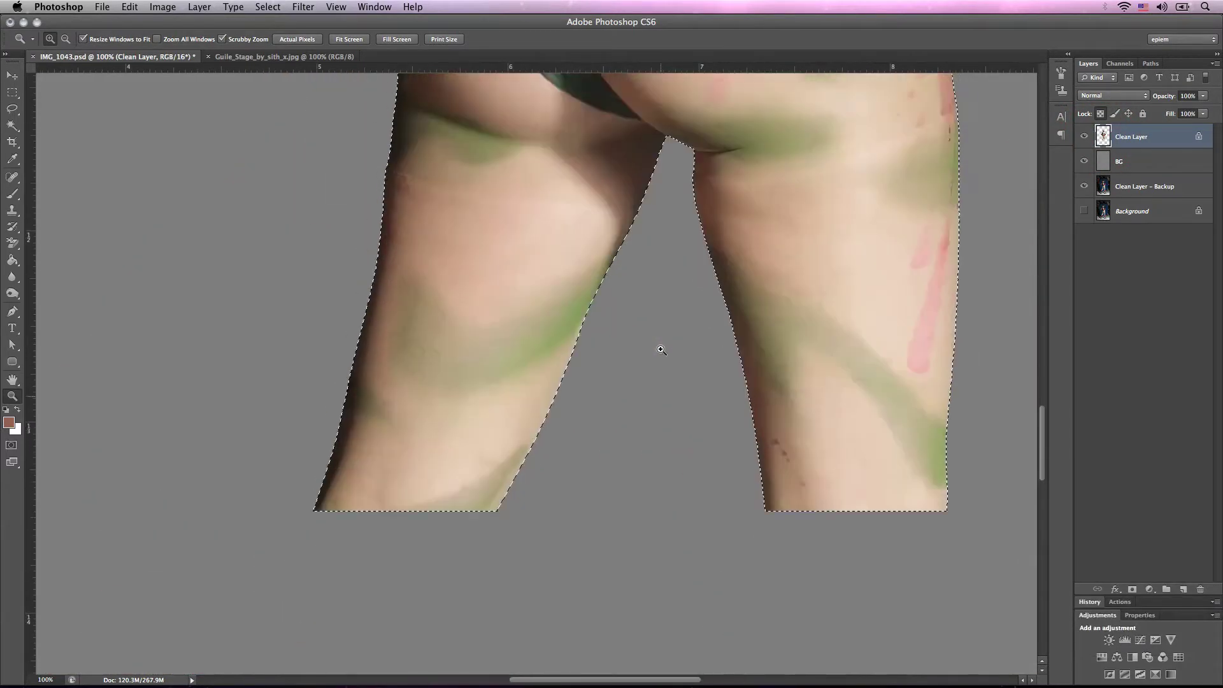
scroll(658, 341, "up", 8)
left_click(267, 7)
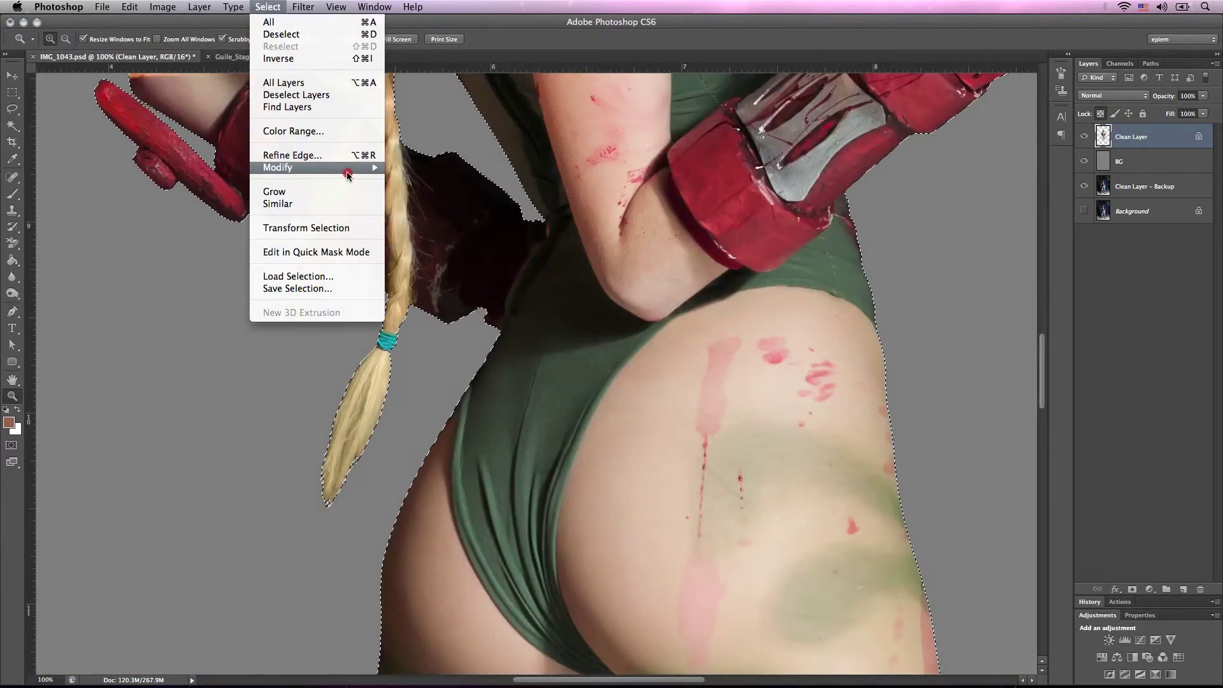
mouse_move(348, 169)
left_click(409, 179)
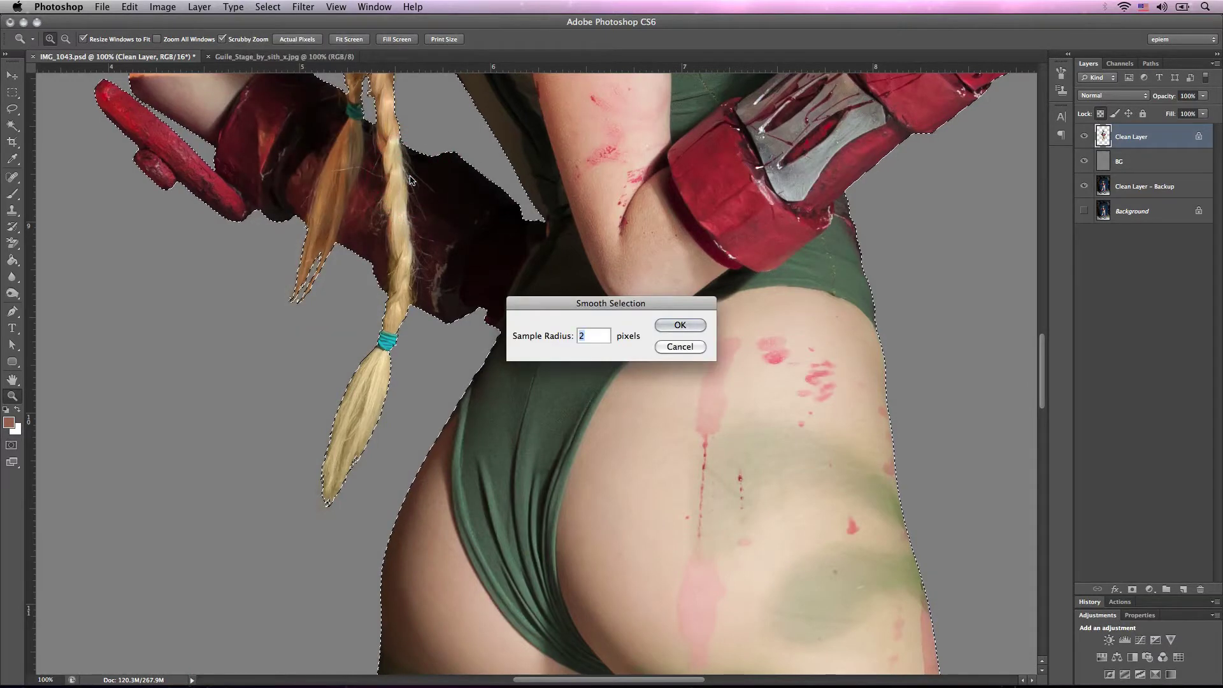
key("Return")
Step: Invert the smoothed selection around the figure and feather it by 2 pixels
scroll(616, 281, "up", 10)
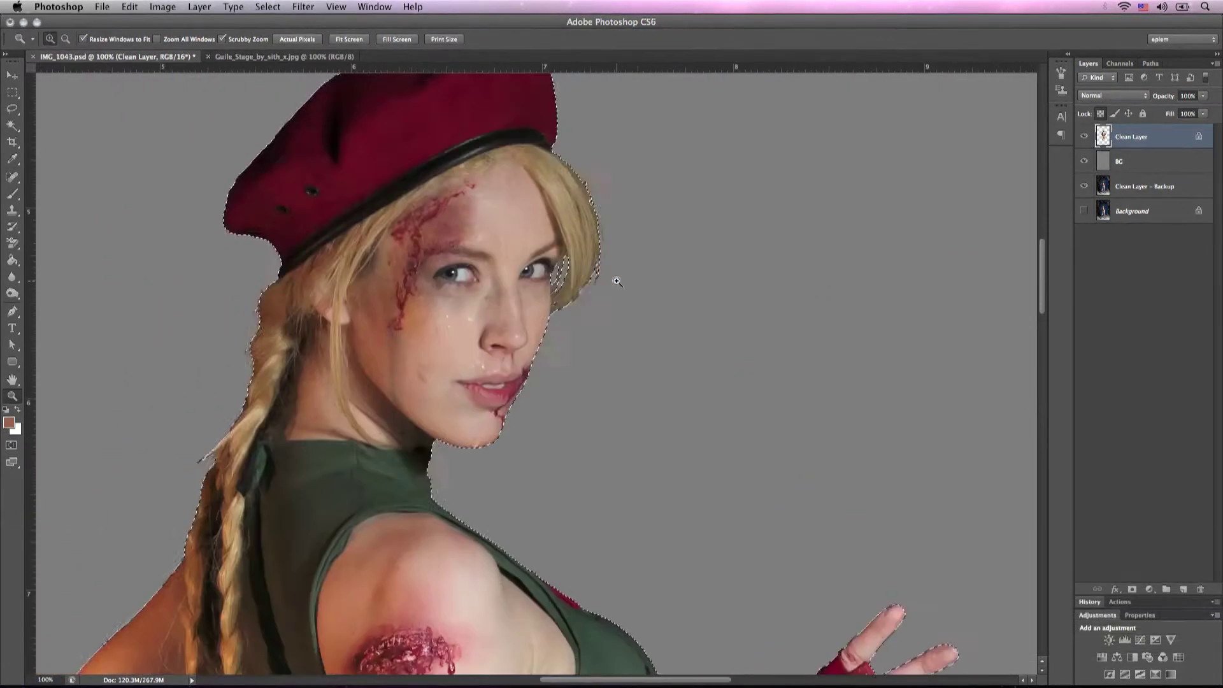
scroll(617, 280, "left", 2)
scroll(617, 281, "down", 10)
scroll(616, 281, "up", 10)
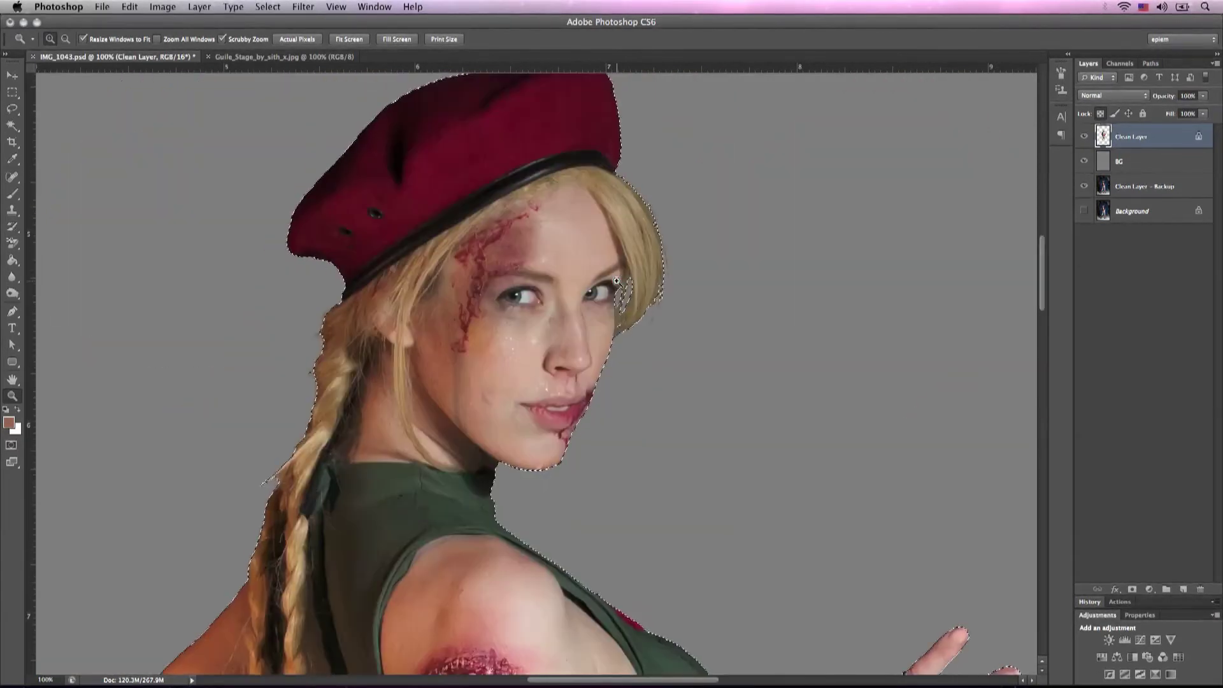
key("super+shift+i")
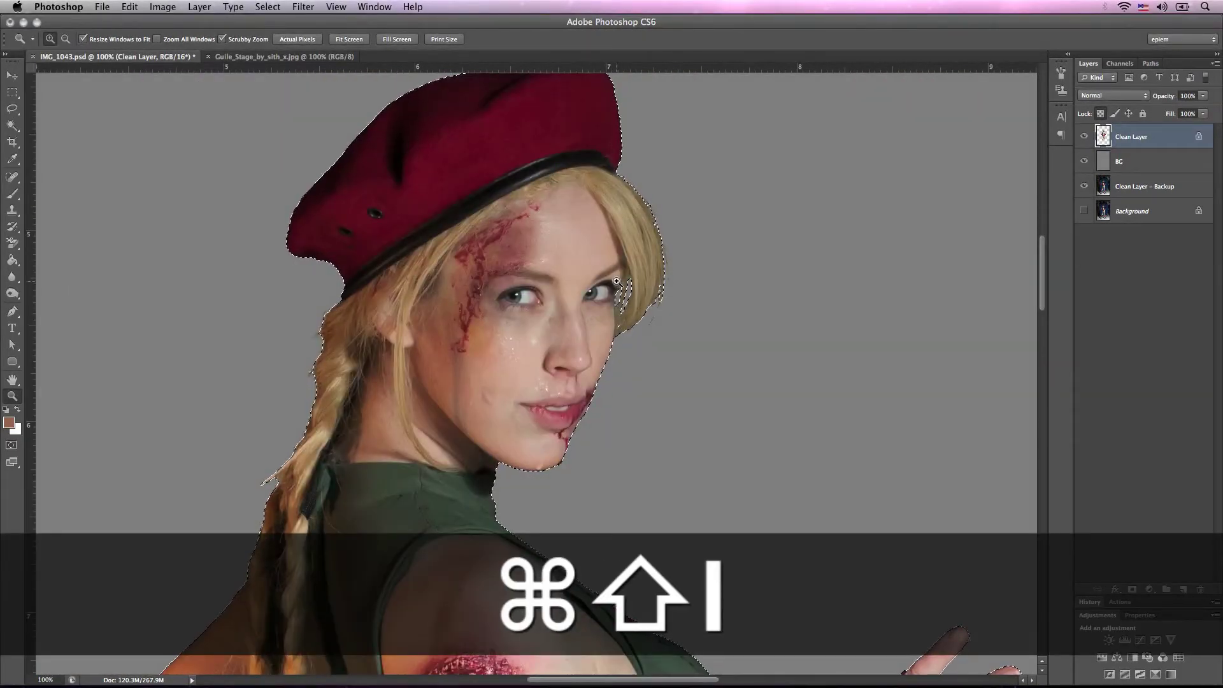
left_click(273, 6)
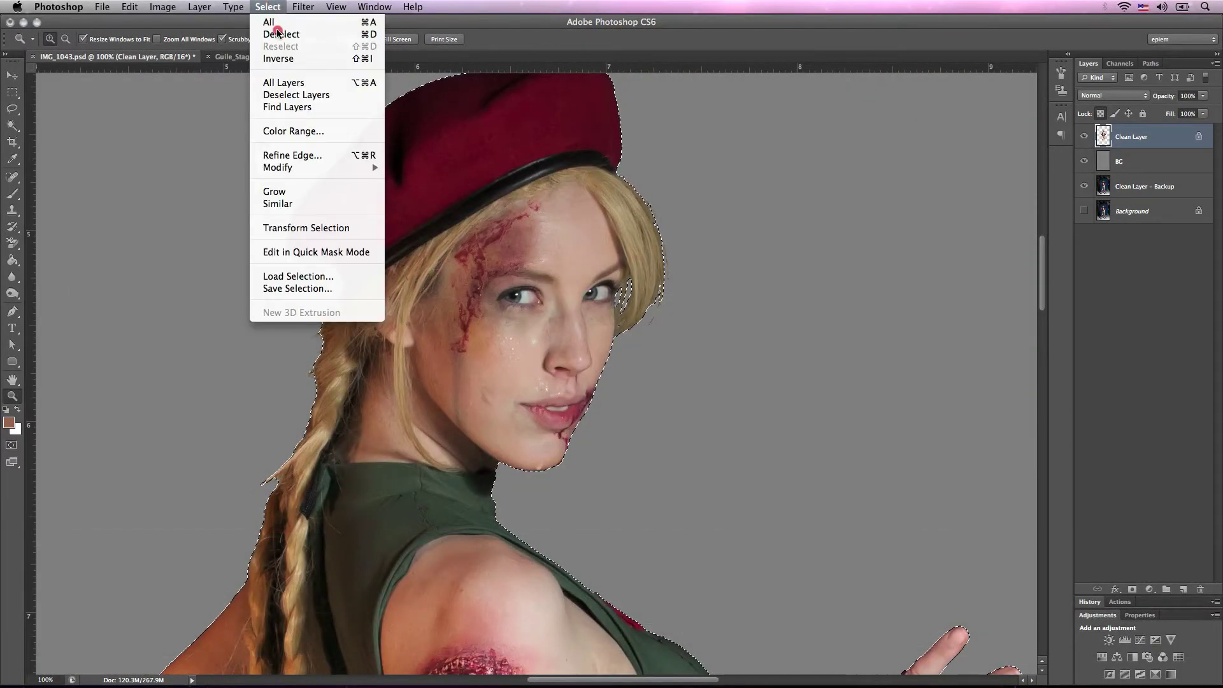
mouse_move(299, 166)
left_click(414, 216)
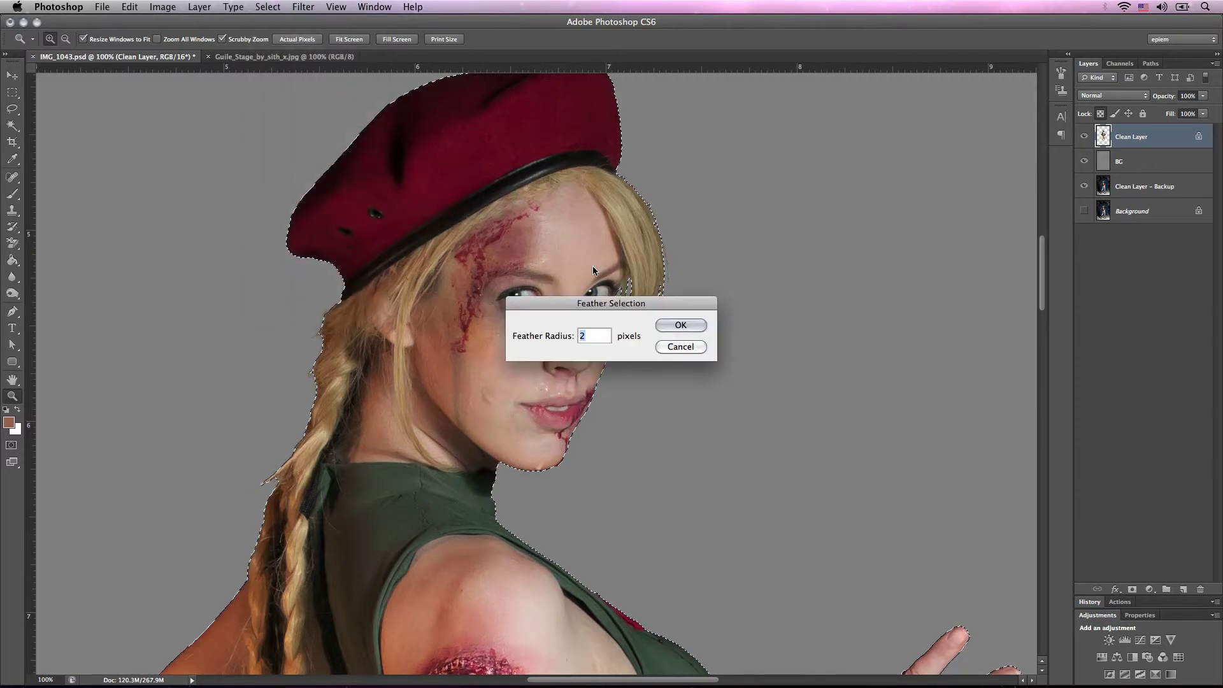
left_click(675, 326)
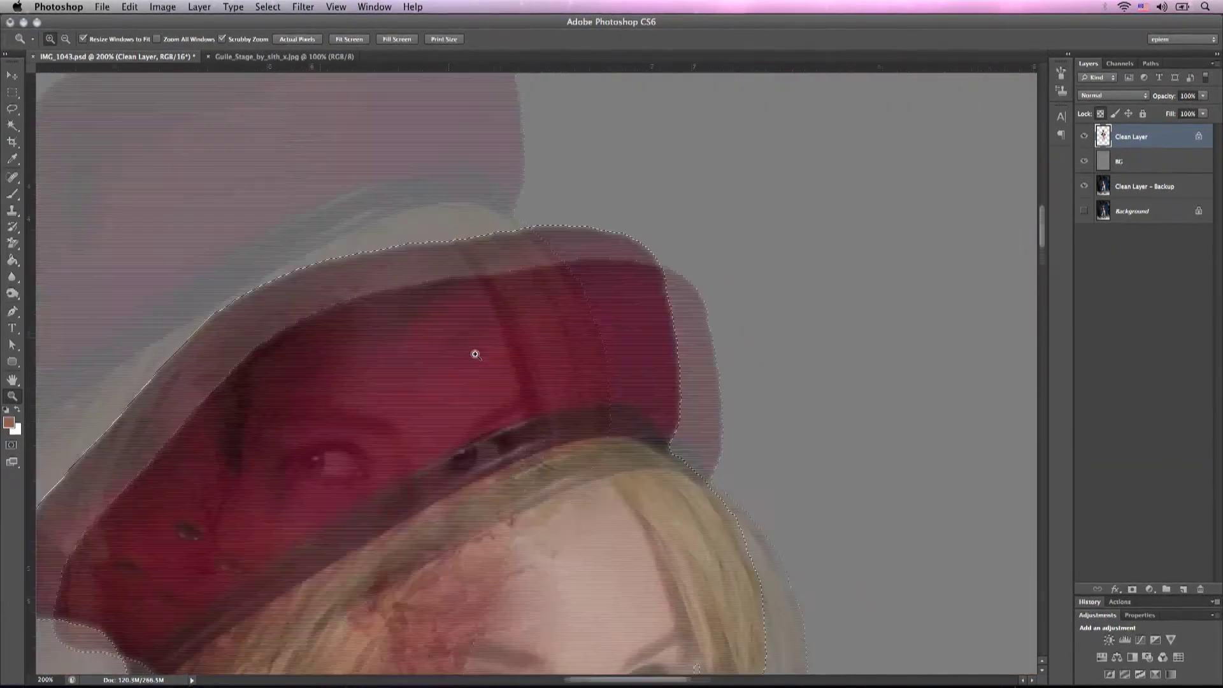
Step: Clear the feathered selection three times to soften the figure's edges, deselect it and open the edit history
key("super+d")
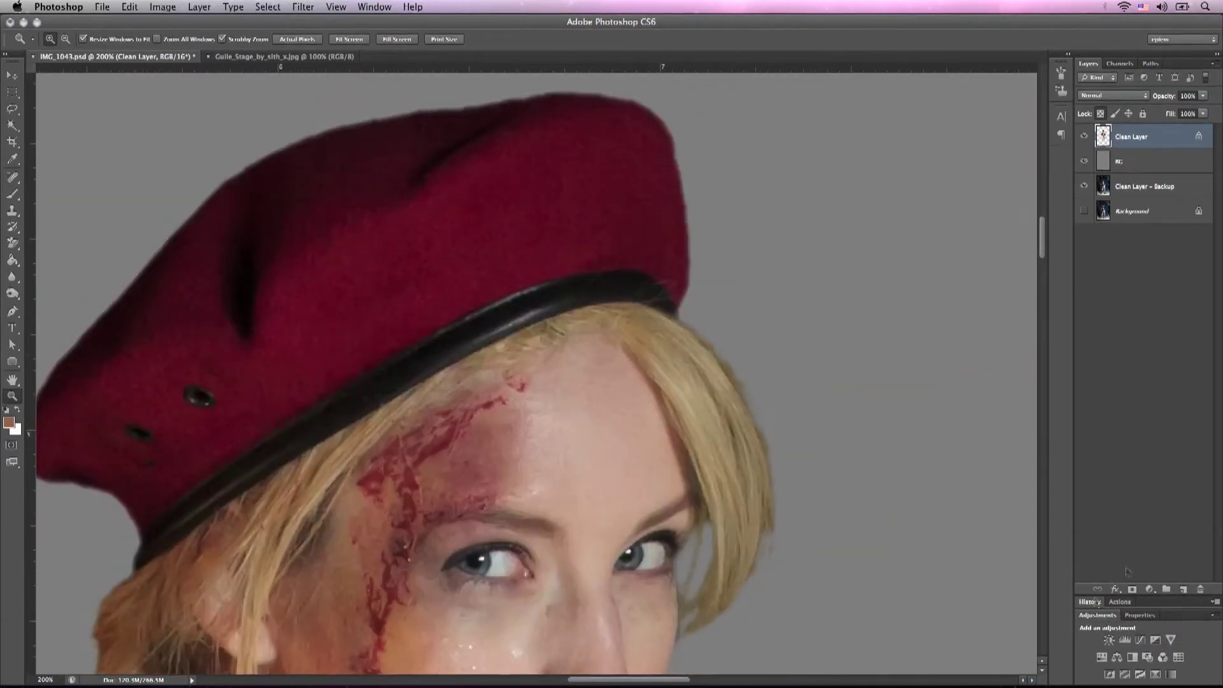
left_click(1090, 601)
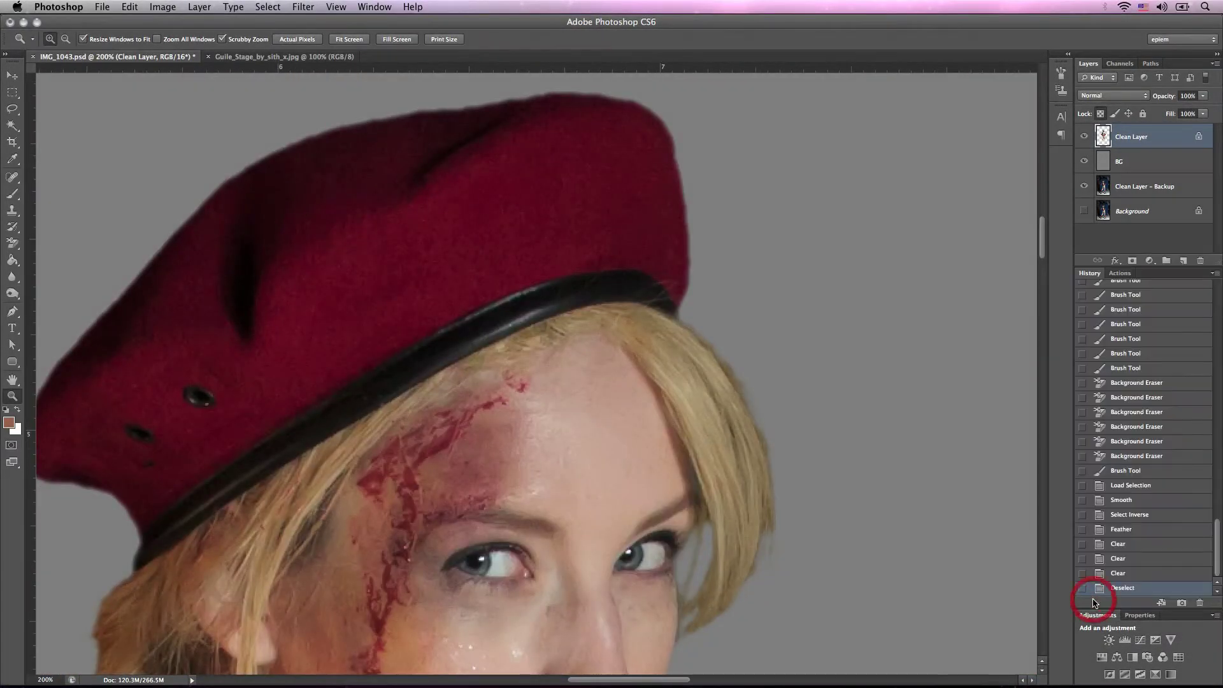
Step: Step back in the edit history to the second Clear, collapse the history and deselect the figure
left_click(1140, 559)
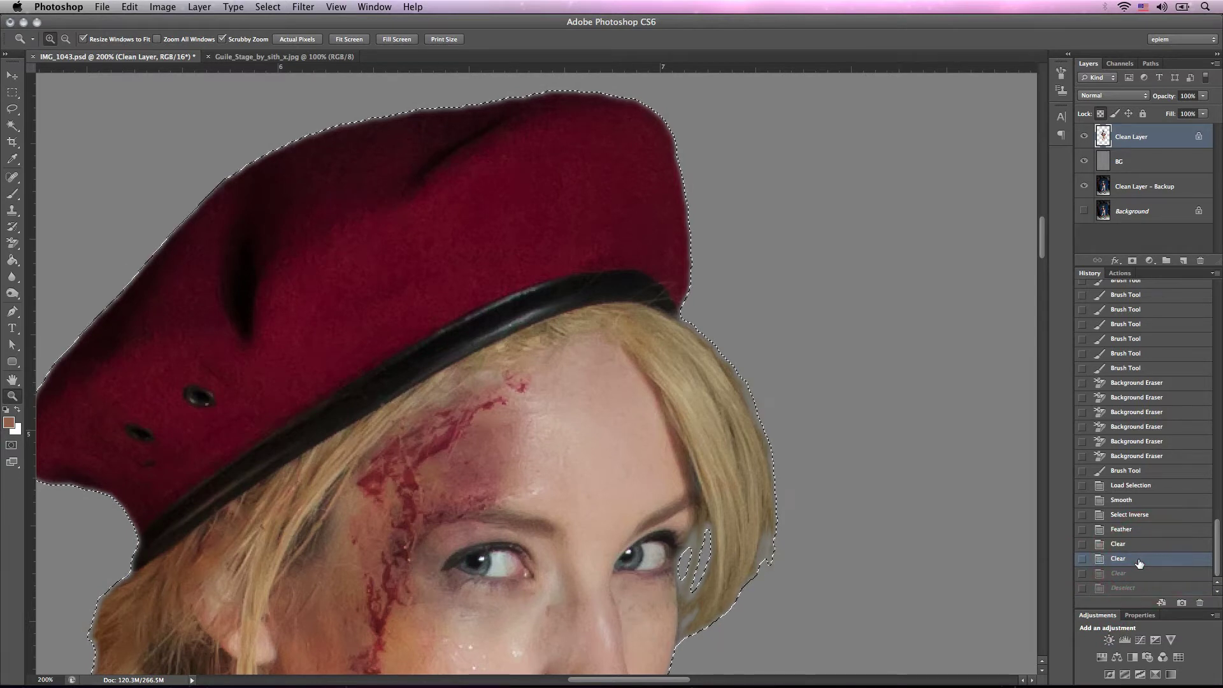
left_click(1089, 275)
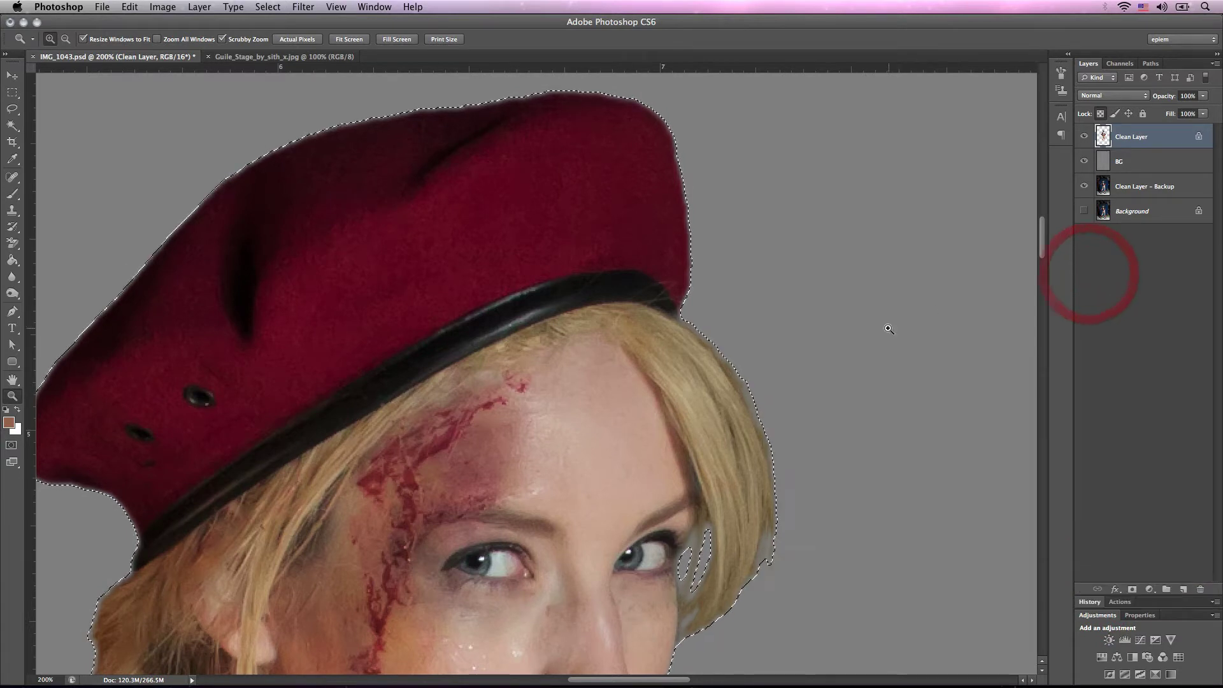
key("super+d")
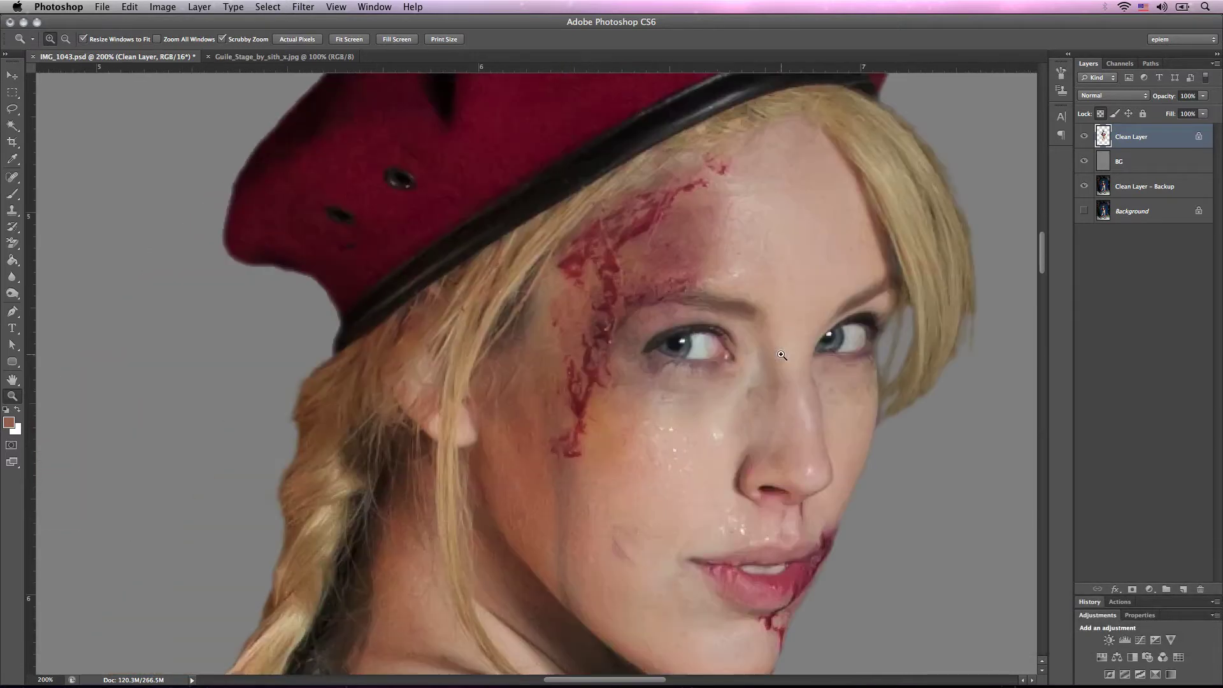
Step: Inspect the softened edges of the cutout from the face down to the thighs, and view the whole figure
scroll(781, 354, "down", 15)
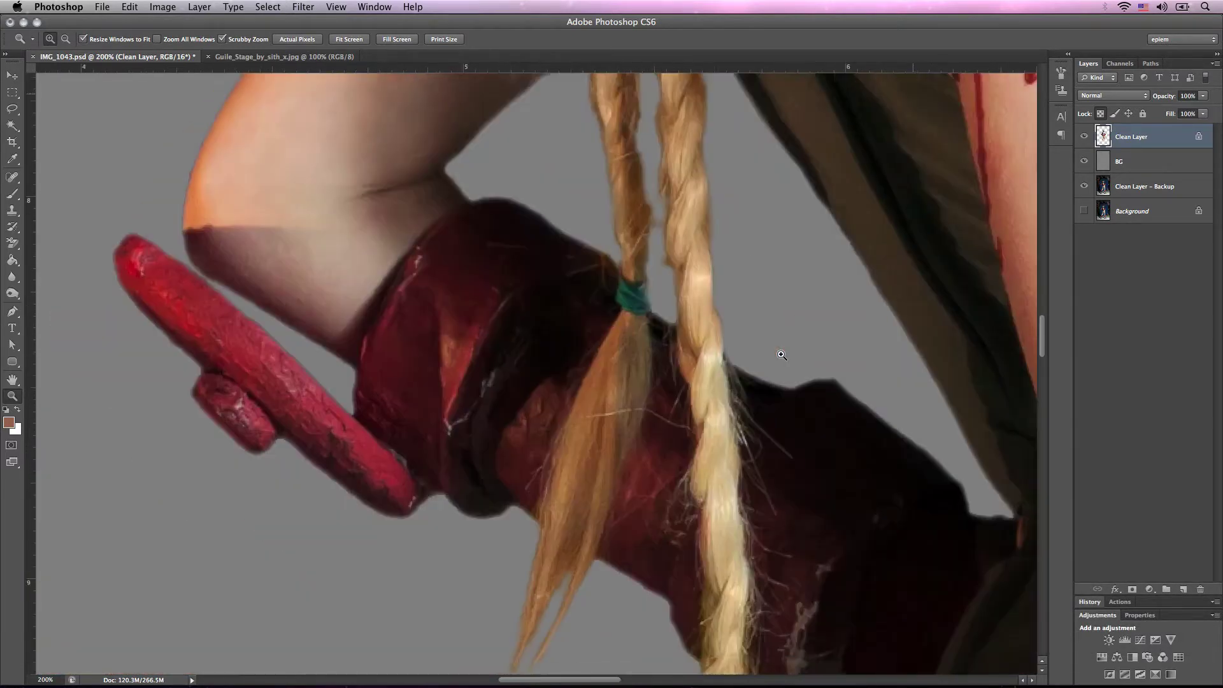
scroll(781, 355, "down", 15)
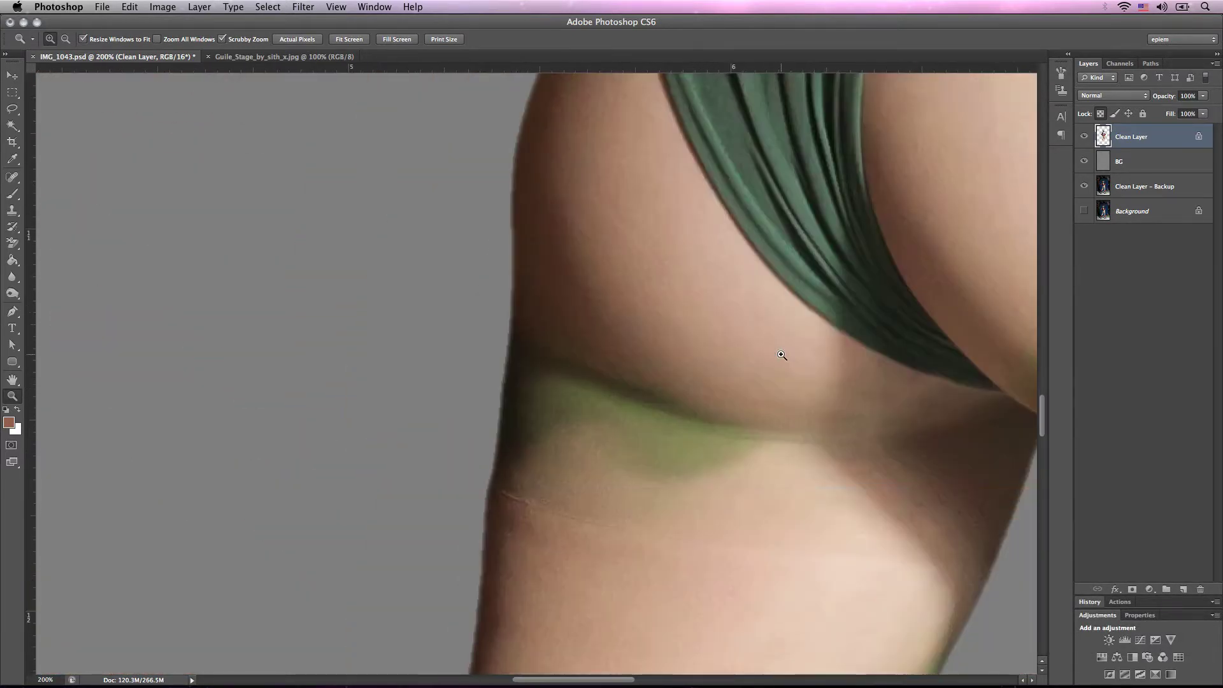
scroll(782, 355, "right", 2)
key("z")
left_click(781, 355, "alt")
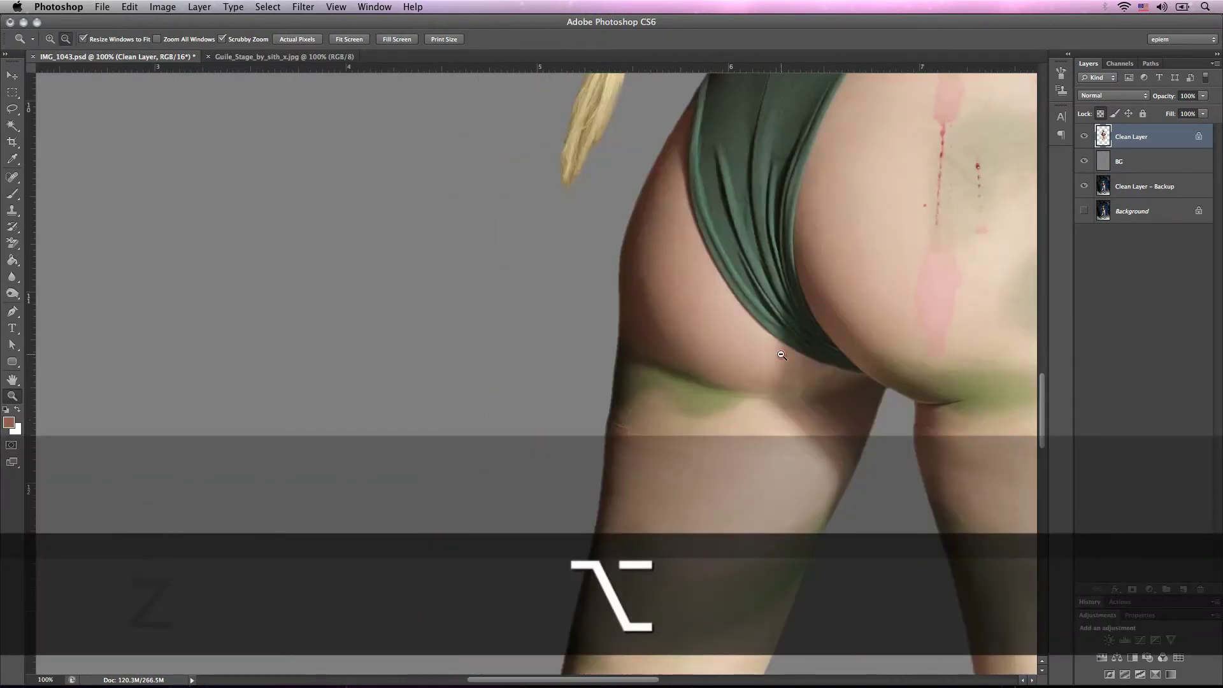
left_click(781, 355, "alt")
left_click(781, 354, "alt")
left_click(781, 355, "alt")
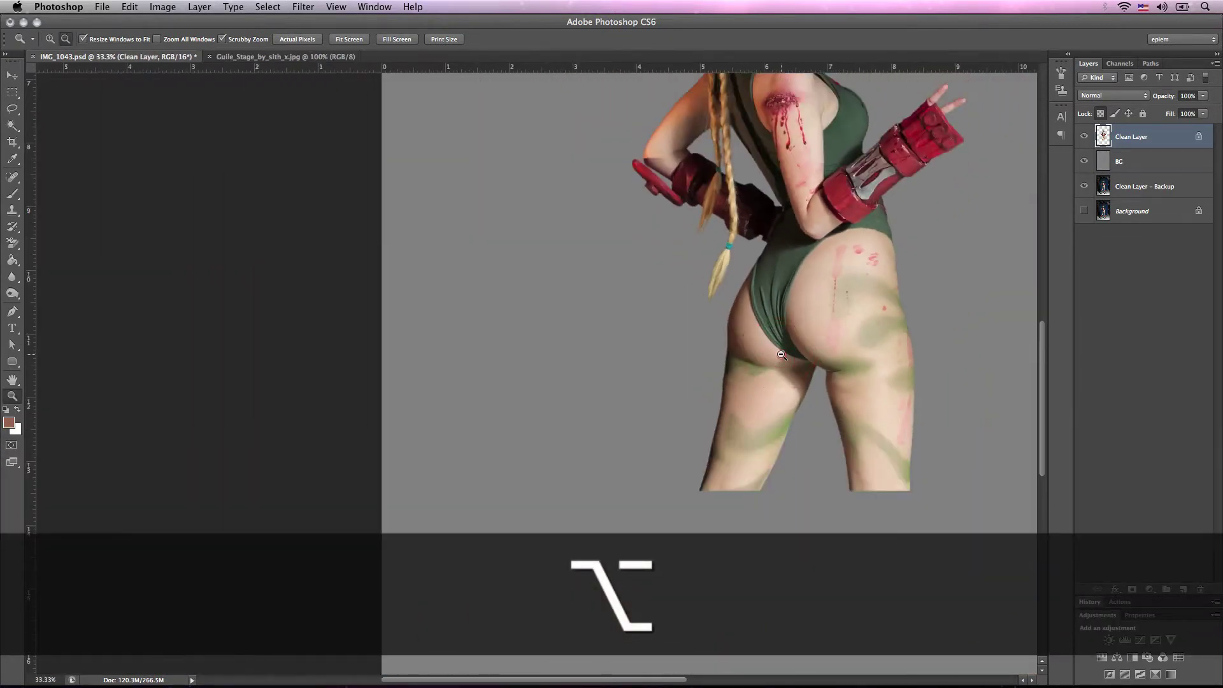
left_click(782, 355, "alt")
left_click(781, 355, "alt")
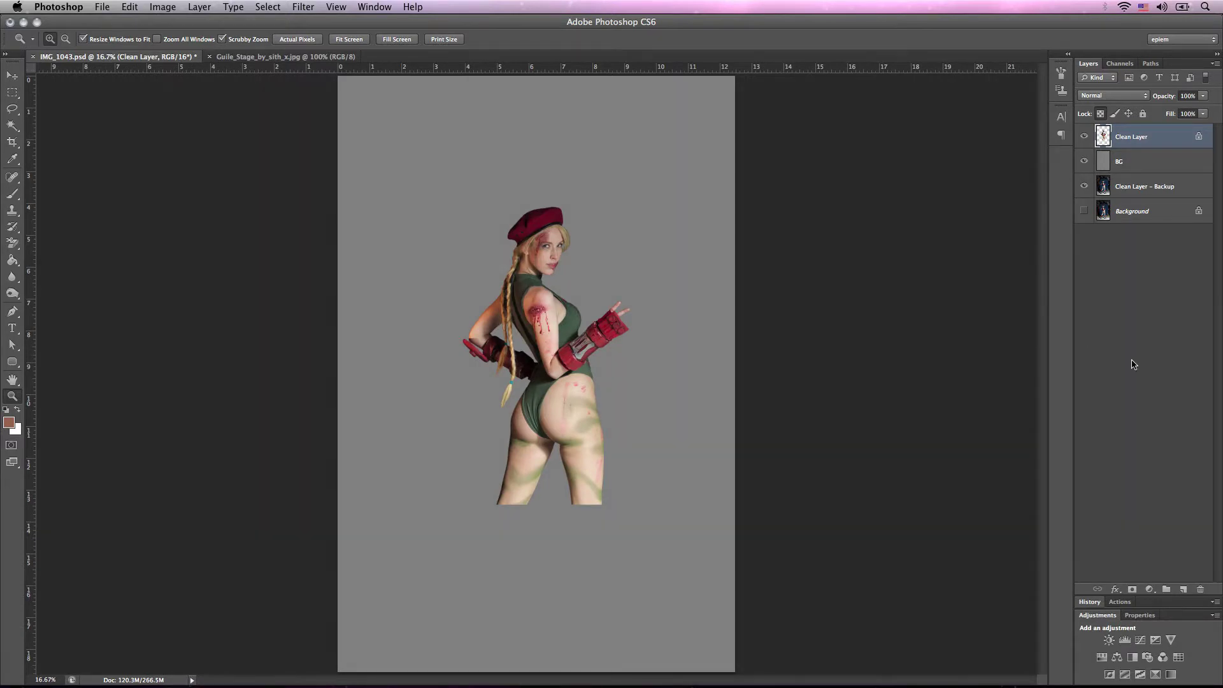
Step: Copy the full BG layer and create a new document from its clipboard size of 3744 × 5616 pixels at 300 pixels/inch
key("super+a")
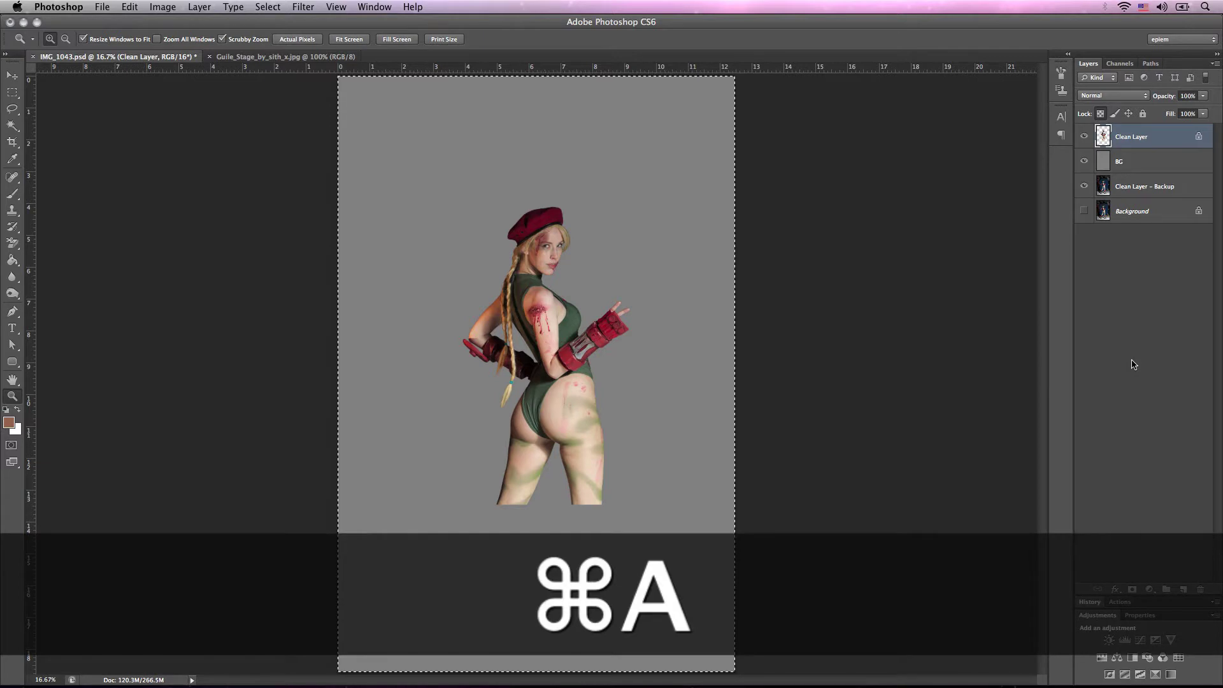
left_click(1148, 165)
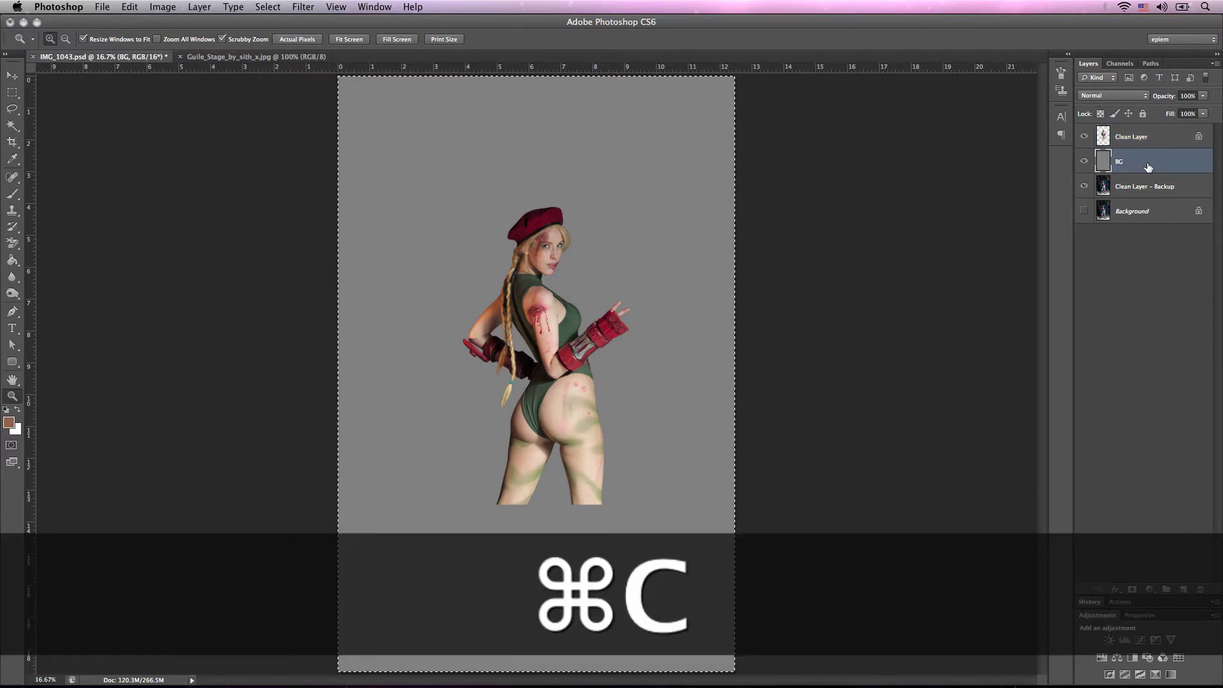
key("super+n")
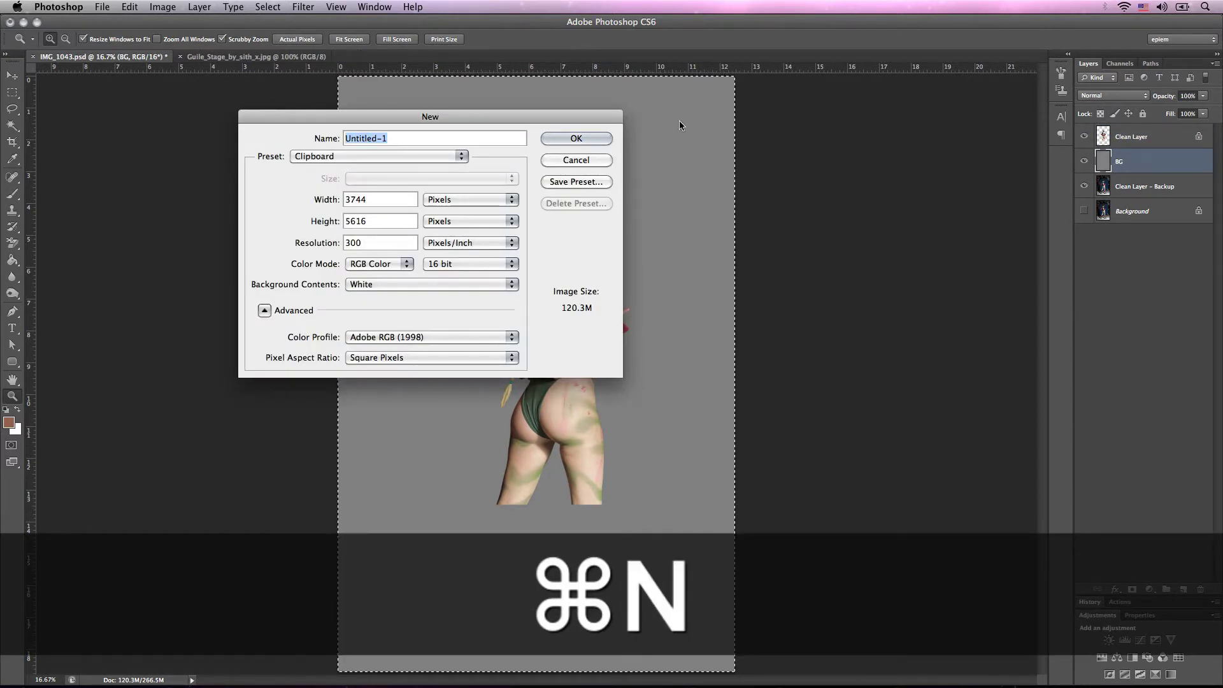
left_click(596, 136)
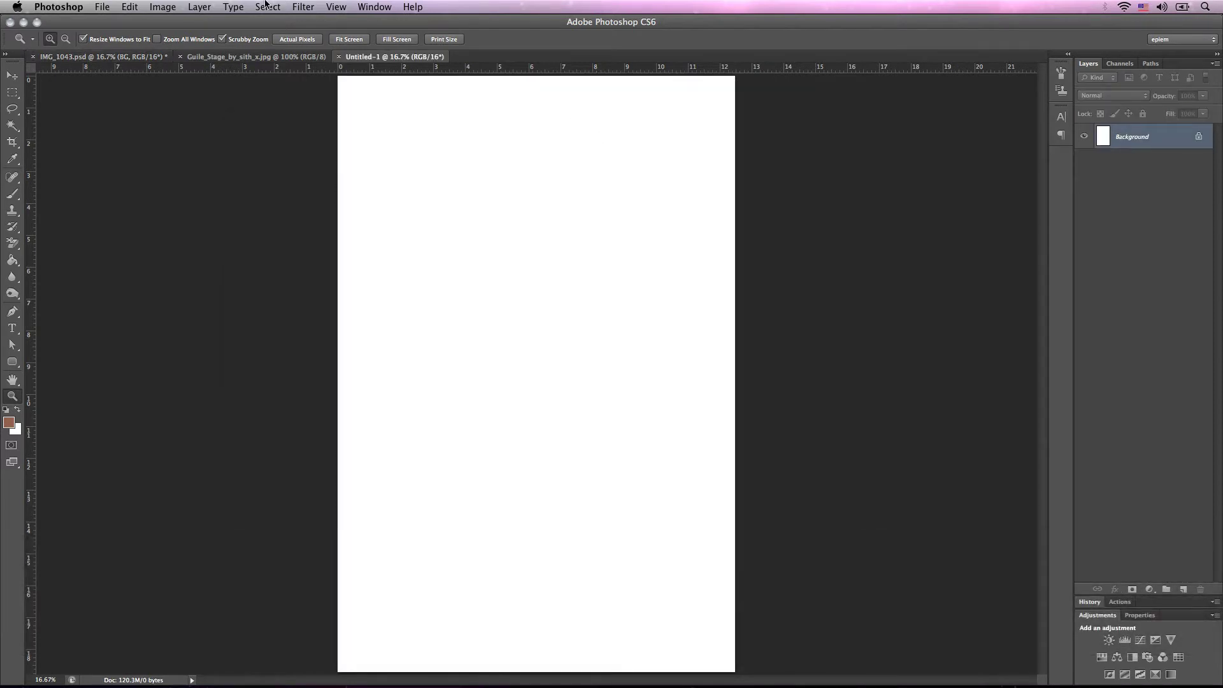
Step: Rotate the new blank canvas 90° into landscape orientation
left_click(172, 9)
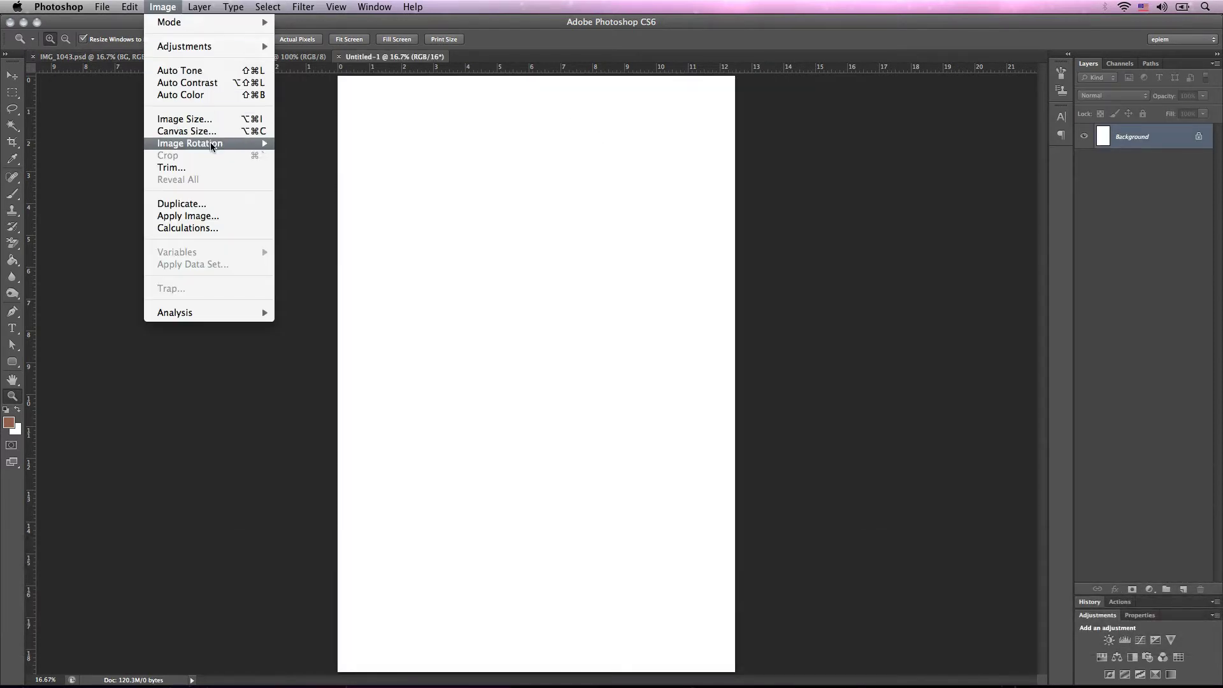
mouse_move(212, 145)
left_click(331, 155)
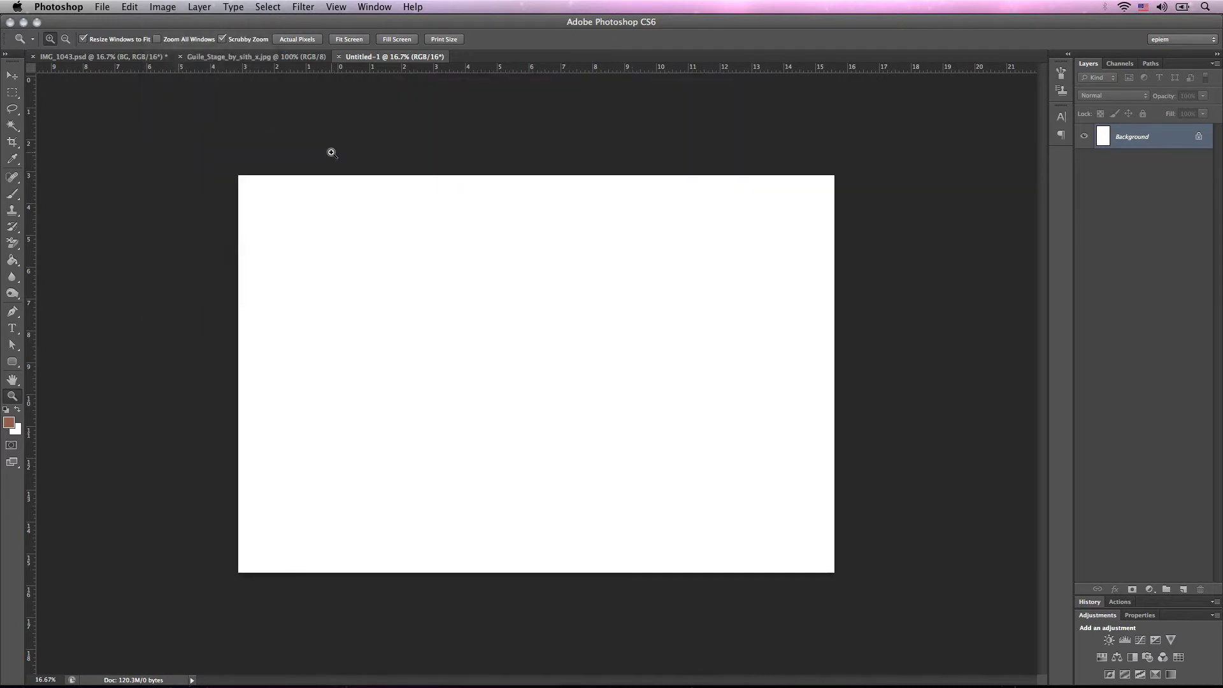
Step: Copy the figure from Clean Layer in IMG_1043.psd and paste it into the landscape document
left_click(130, 61)
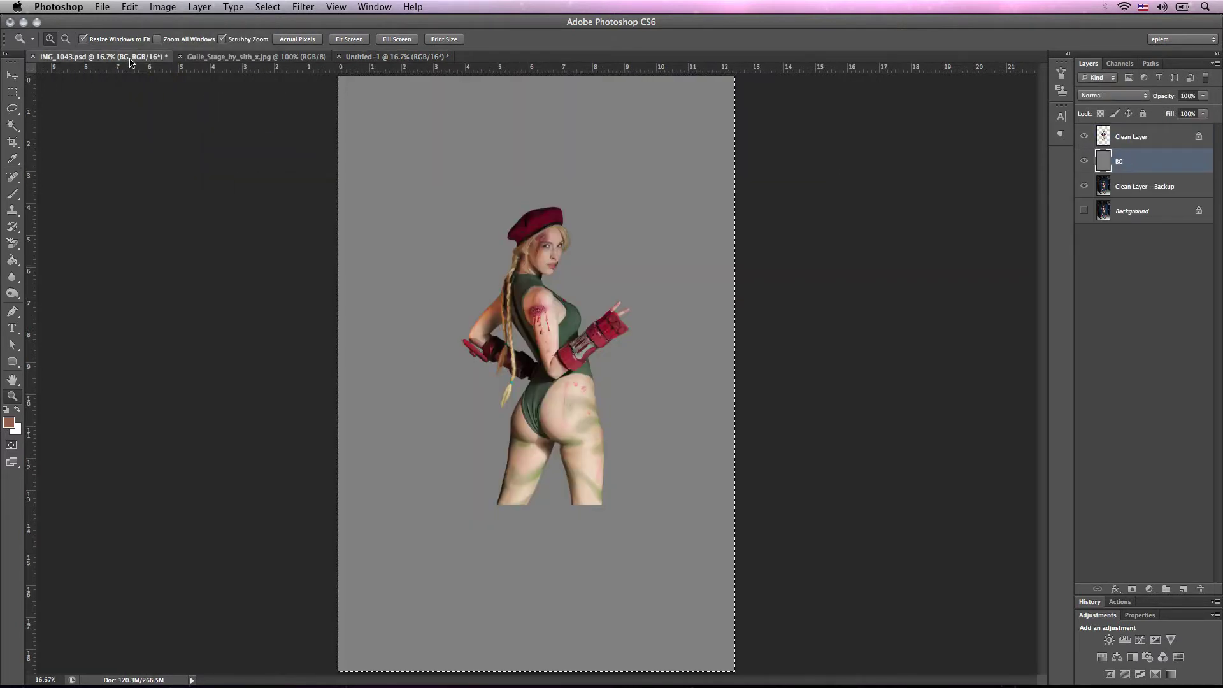
left_click(1170, 146)
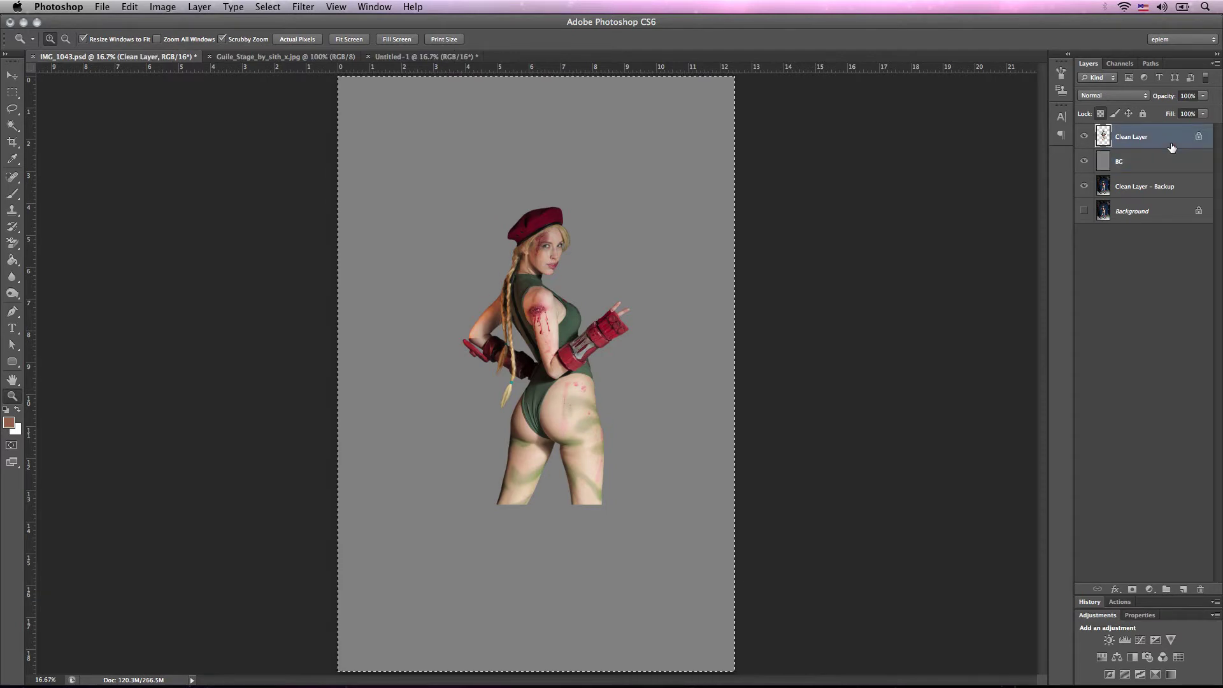
key("super+c")
left_click(454, 57)
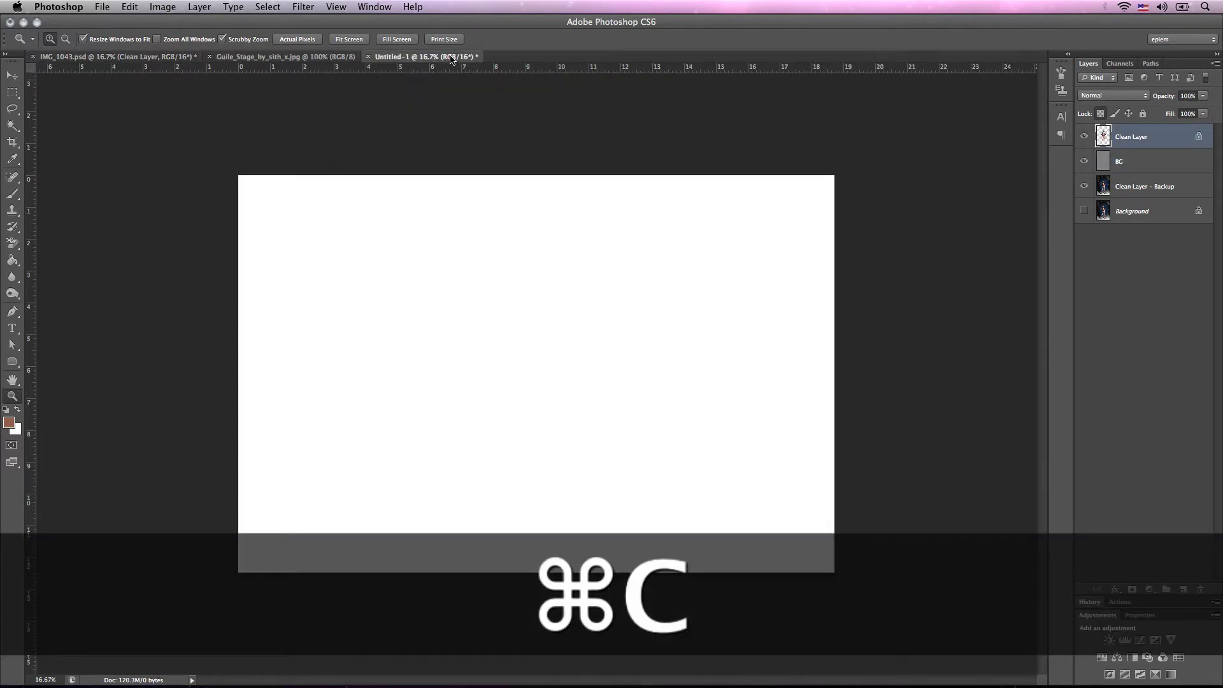
key("super+v")
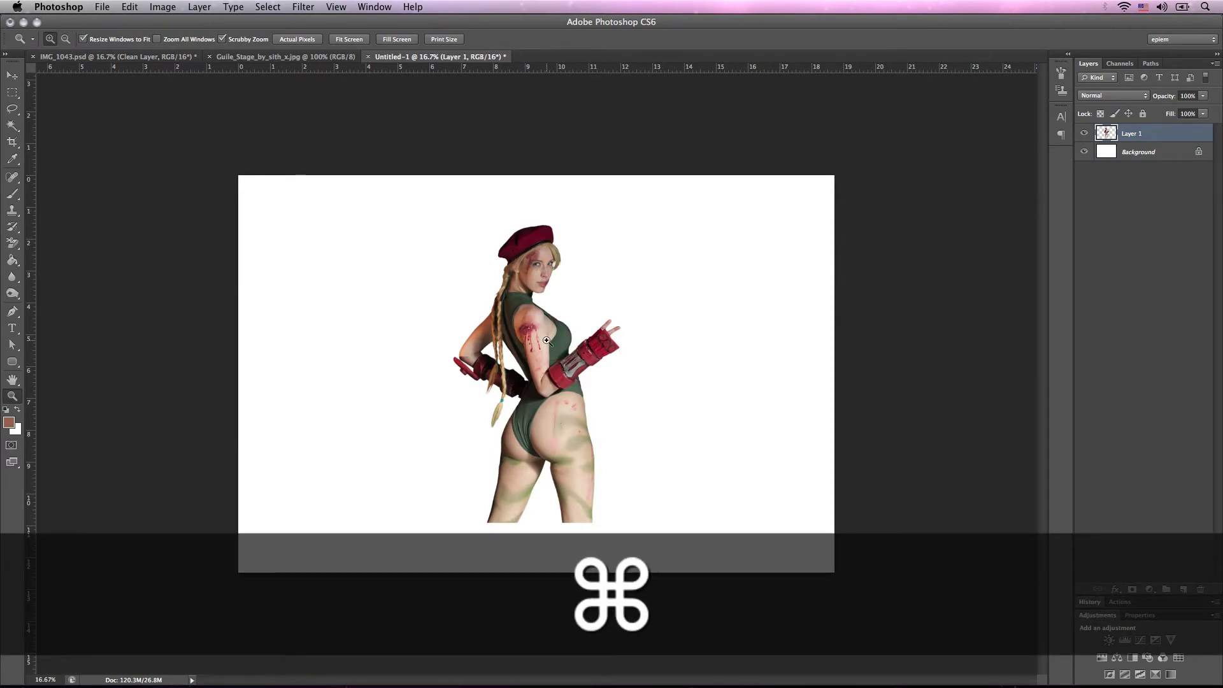
Step: Move the pasted figure to the lower-left part of the canvas and scale it up proportionally to about 130%
key("v")
left_click_drag(554, 374, 380, 423)
key("super+t")
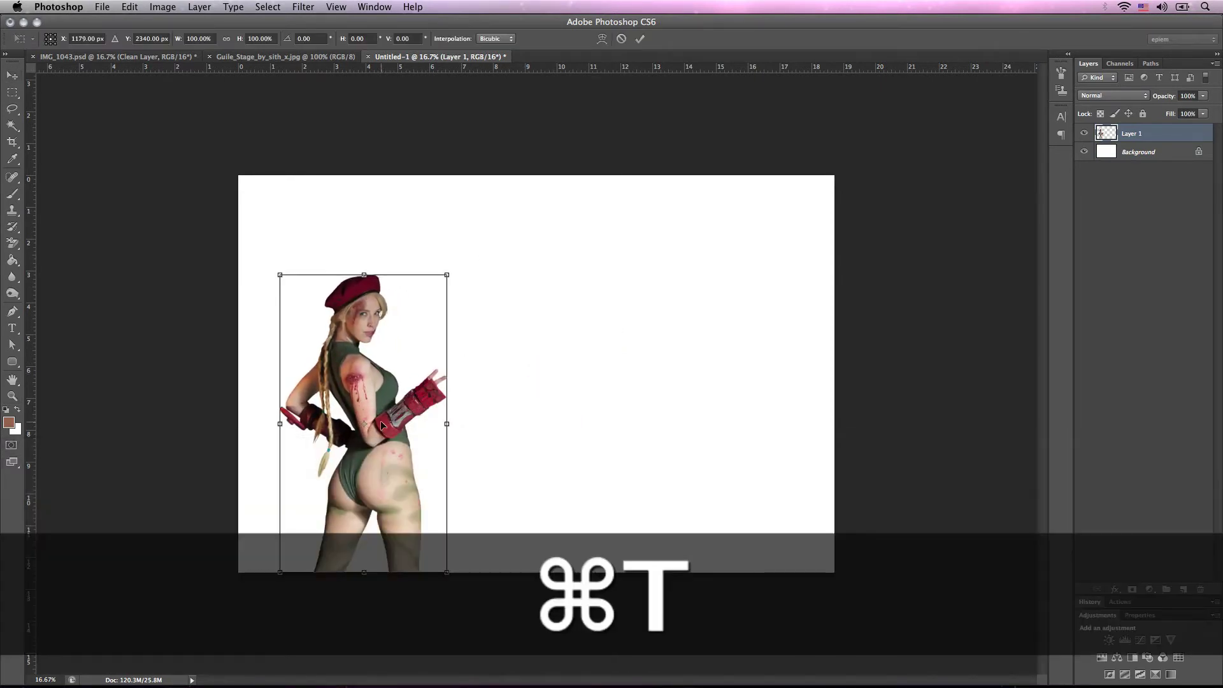
left_click(226, 41)
left_click_drag(452, 267, 526, 202)
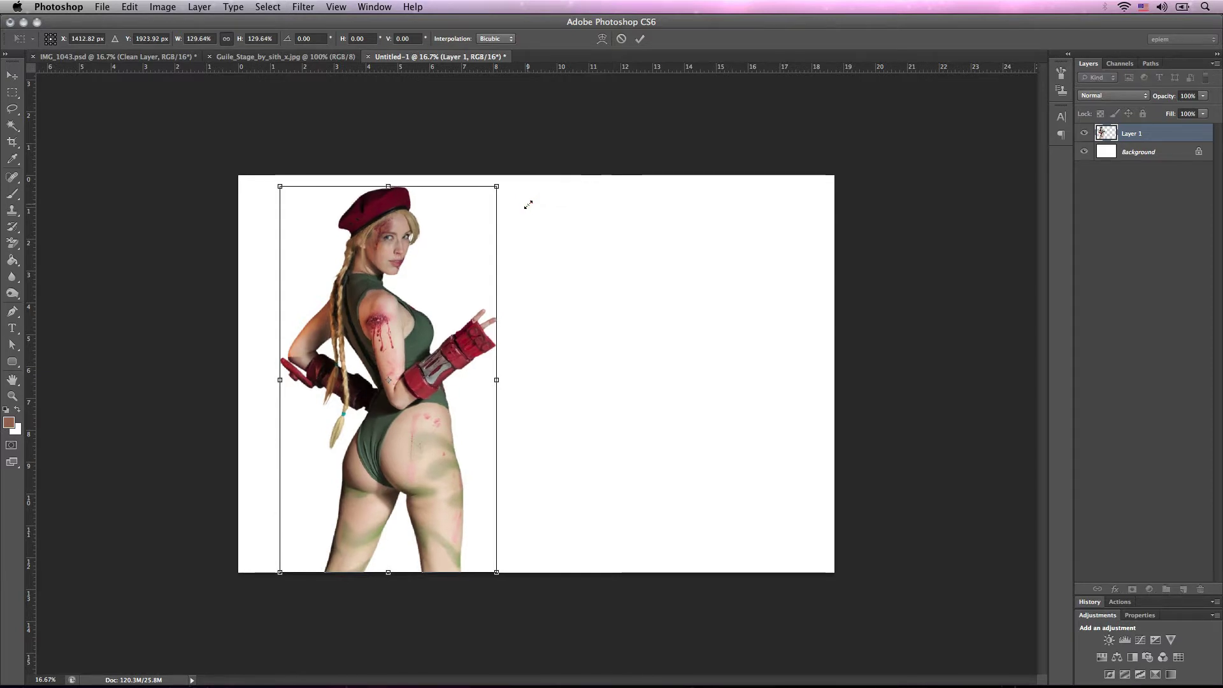
key("Return")
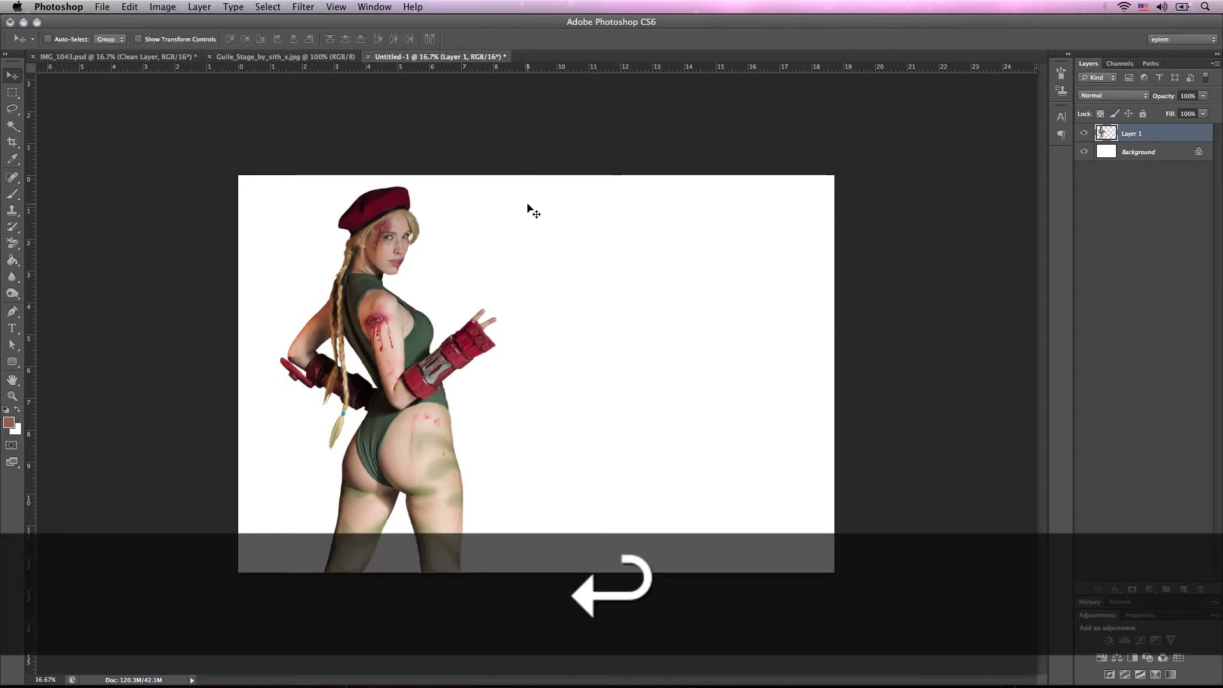
Step: Fine-tune the figure's position and nudge it down so the cut-off legs meet the canvas's bottom edge
key("v")
left_click_drag(411, 349, 410, 343)
key("z")
left_click(412, 510)
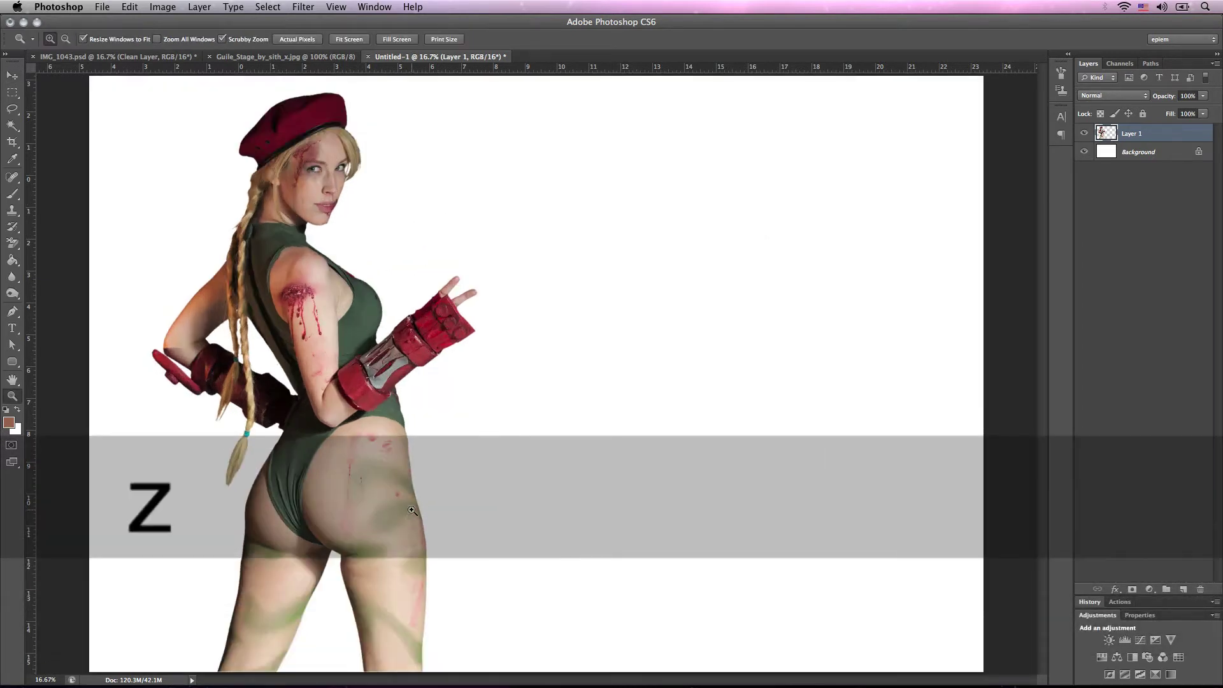
left_click(399, 552)
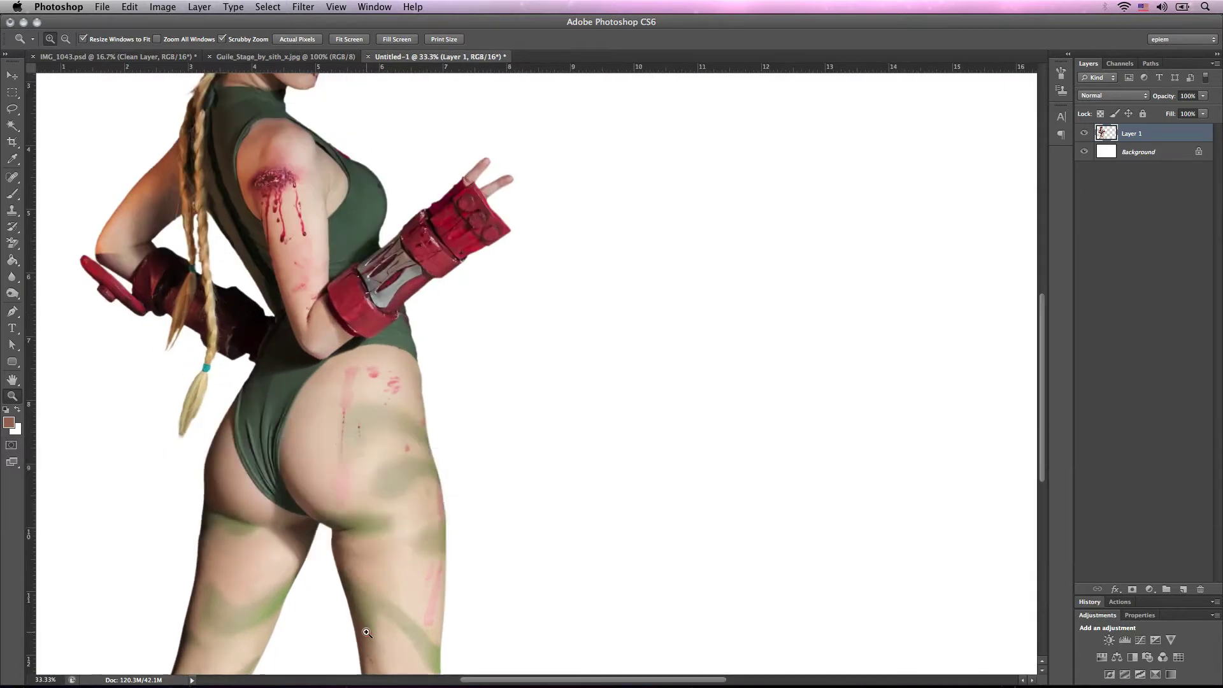
left_click(367, 632)
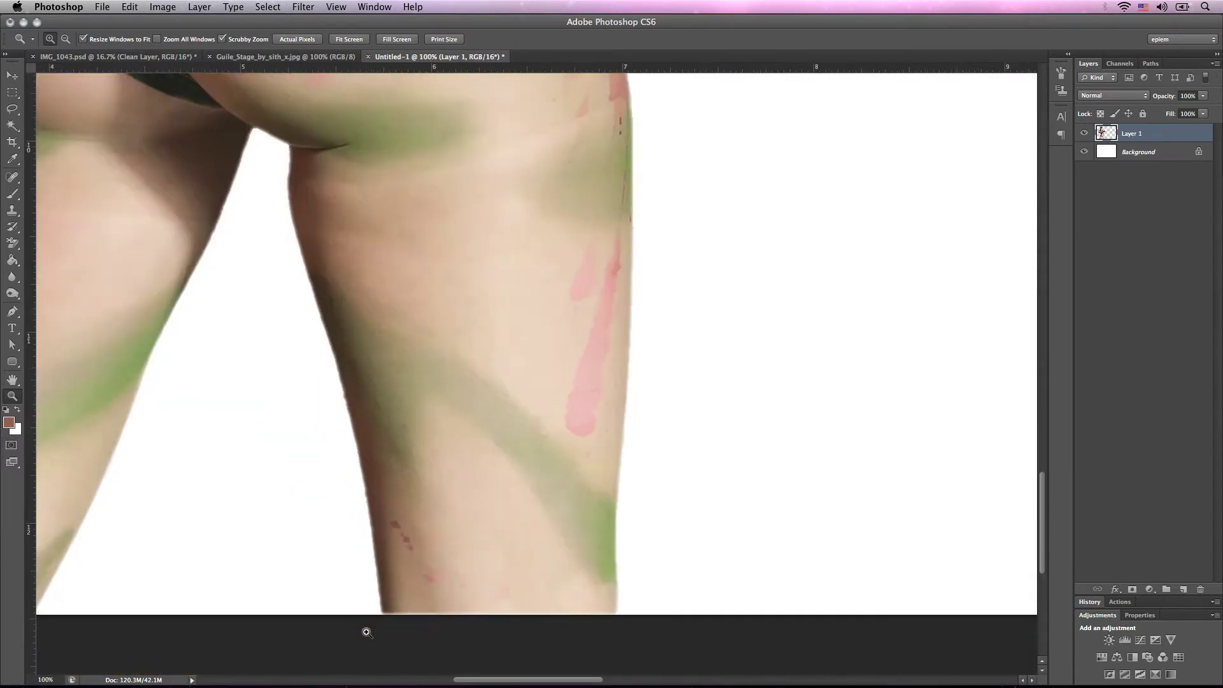
key("v")
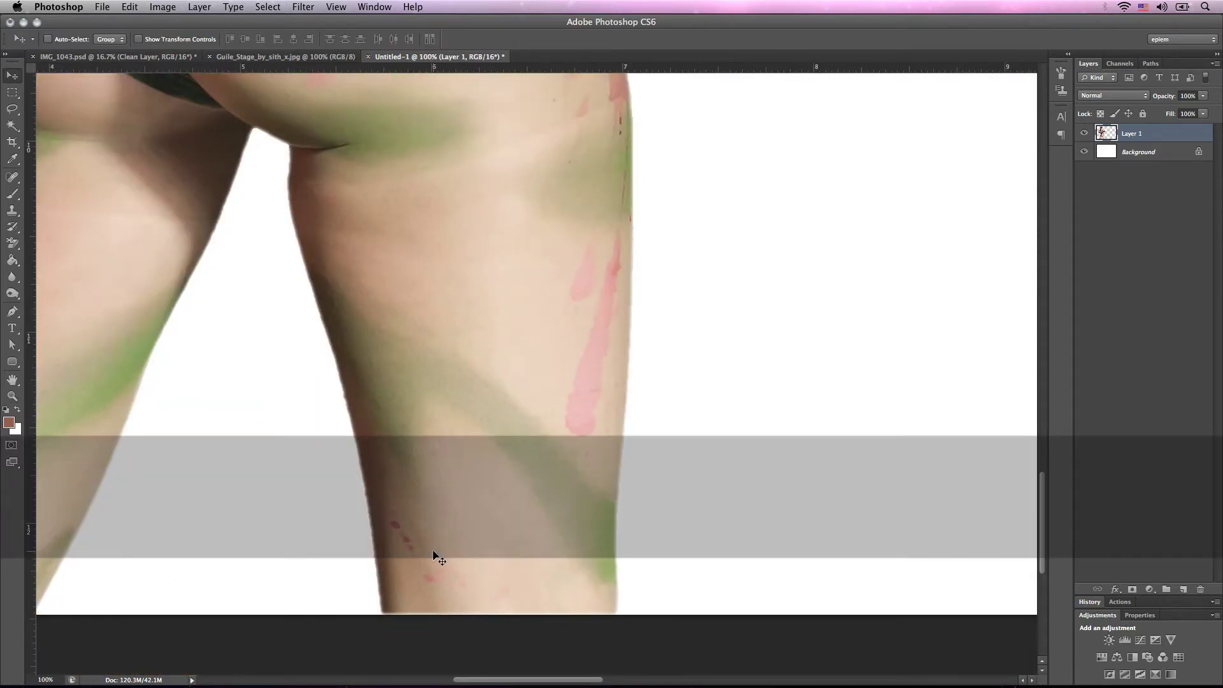
key("shift+Down")
Step: Check the enlarged figure against the white background at the forearm and head, and view the full composition
scroll(433, 556, "up", 15)
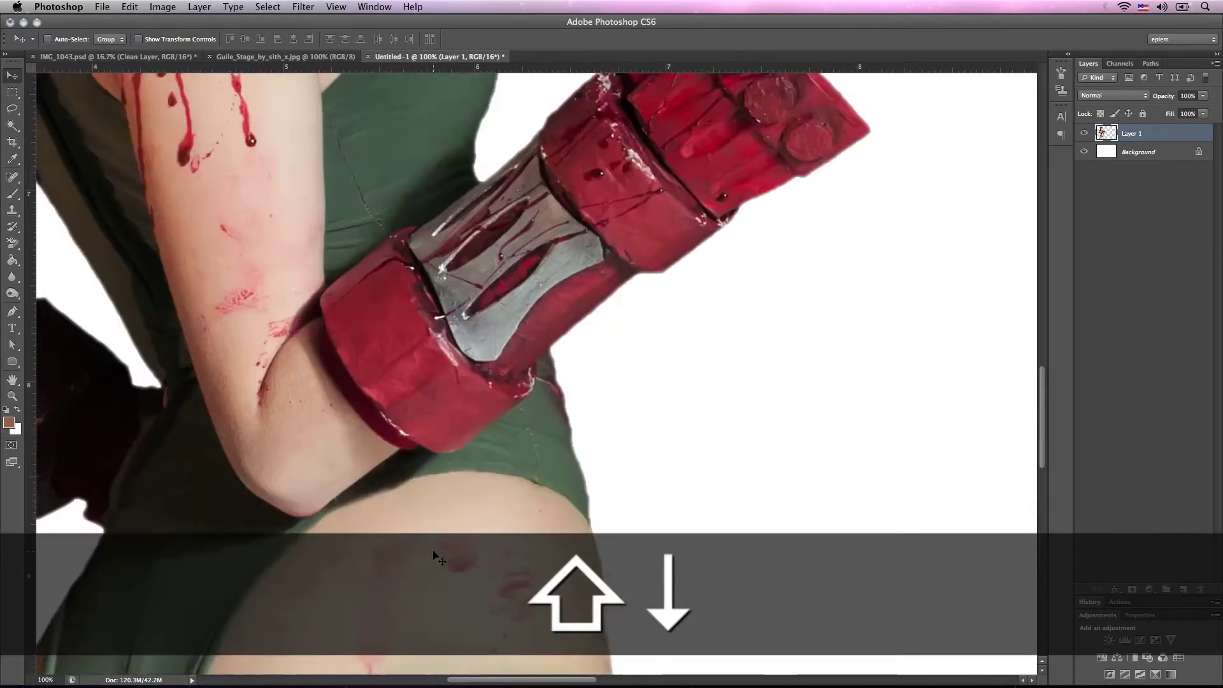
scroll(433, 556, "up", 10)
key("z")
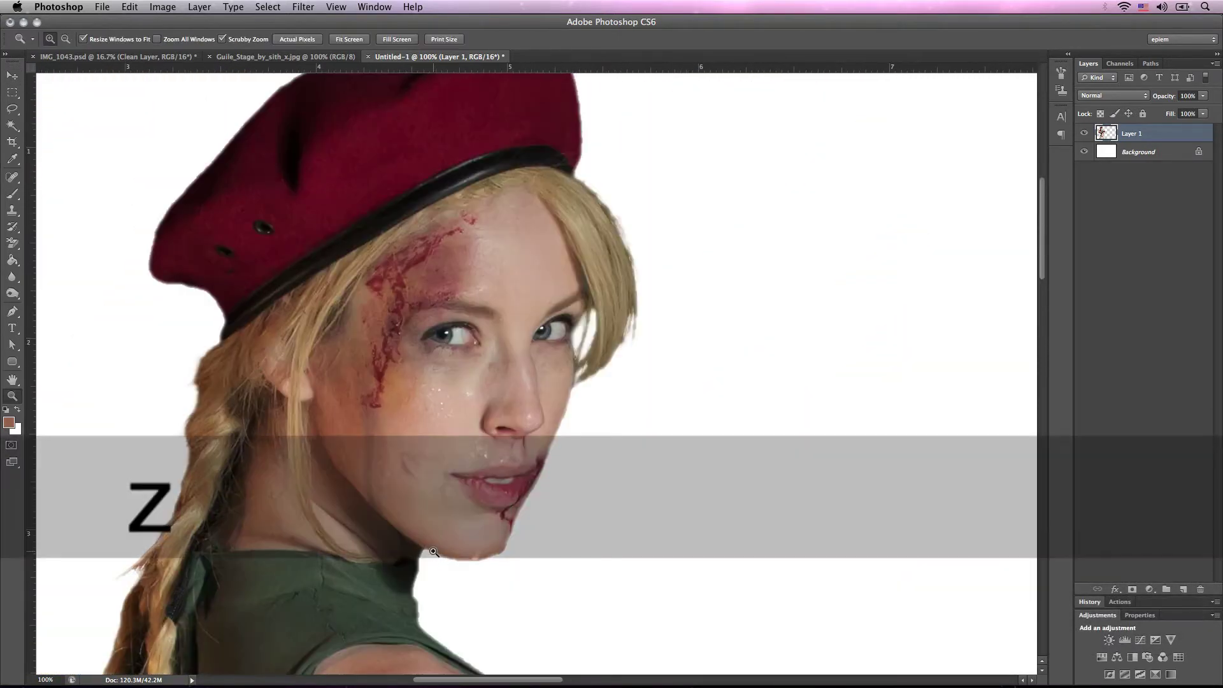
left_click(434, 553, "alt")
left_click(434, 553, "alt")
left_click(434, 553, "alt")
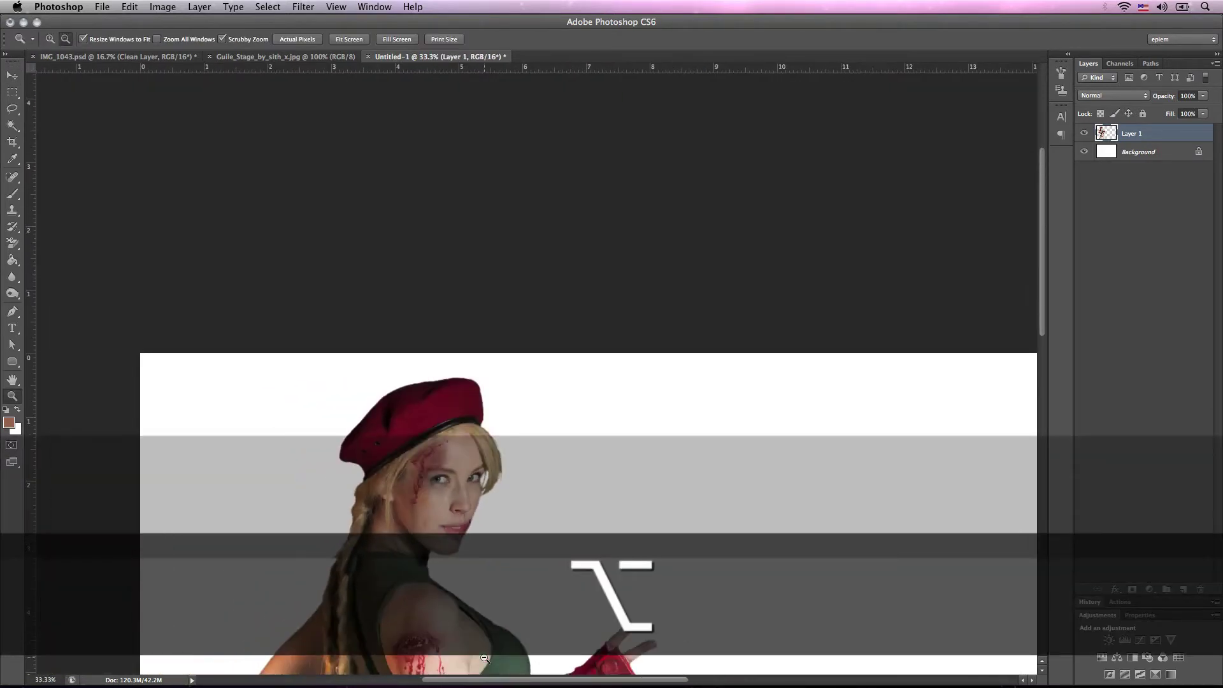
left_click(485, 657, "alt")
left_click(591, 466, "alt")
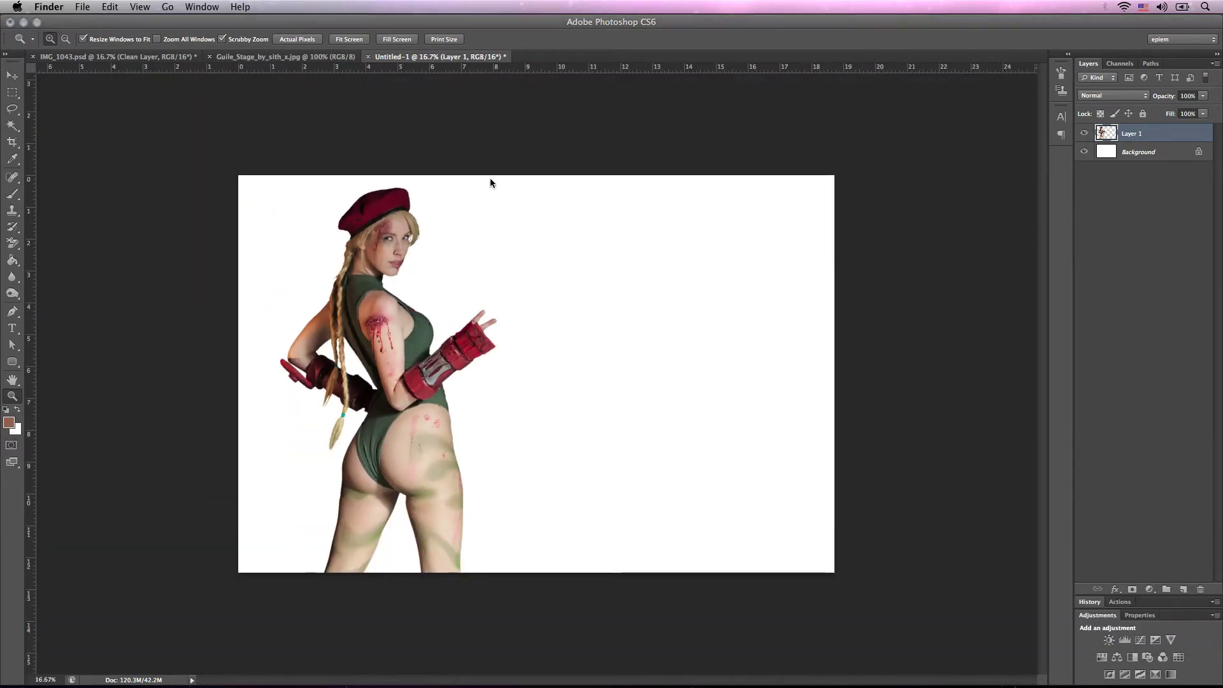
Step: Copy the whole Guile_Stage_by_sith_x.jpg image and paste it between the figure and Background, accepting the color profile conversion
left_click(303, 58)
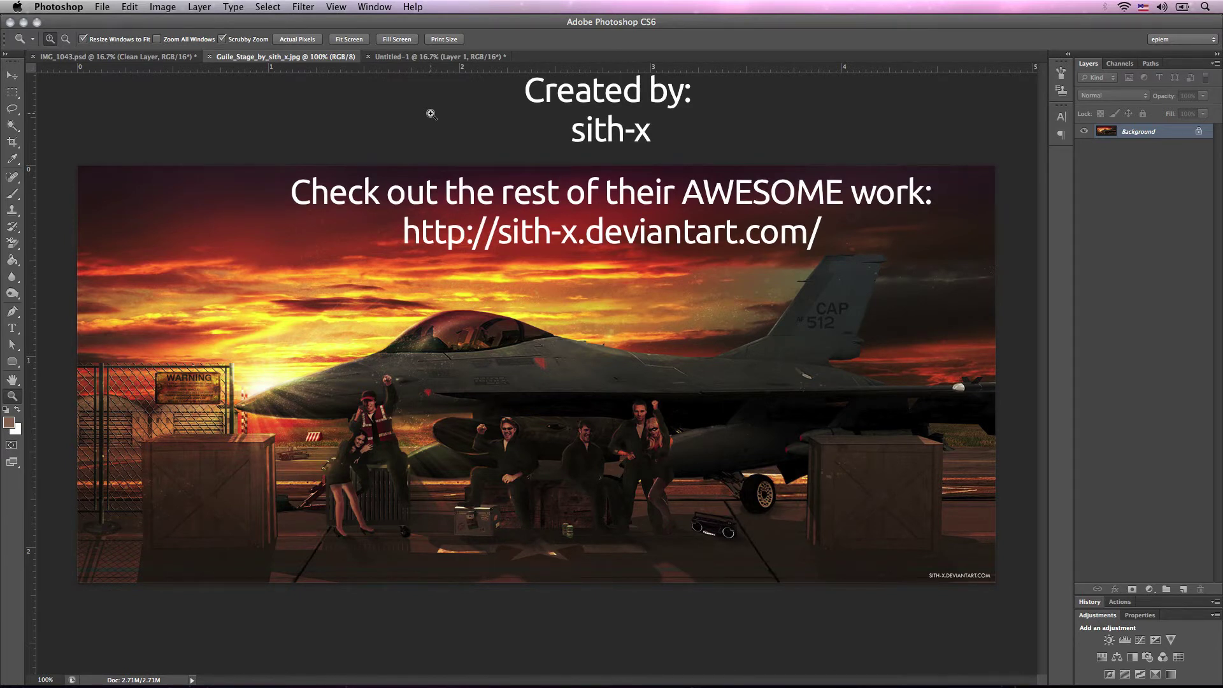
key("super+a")
key("super+c")
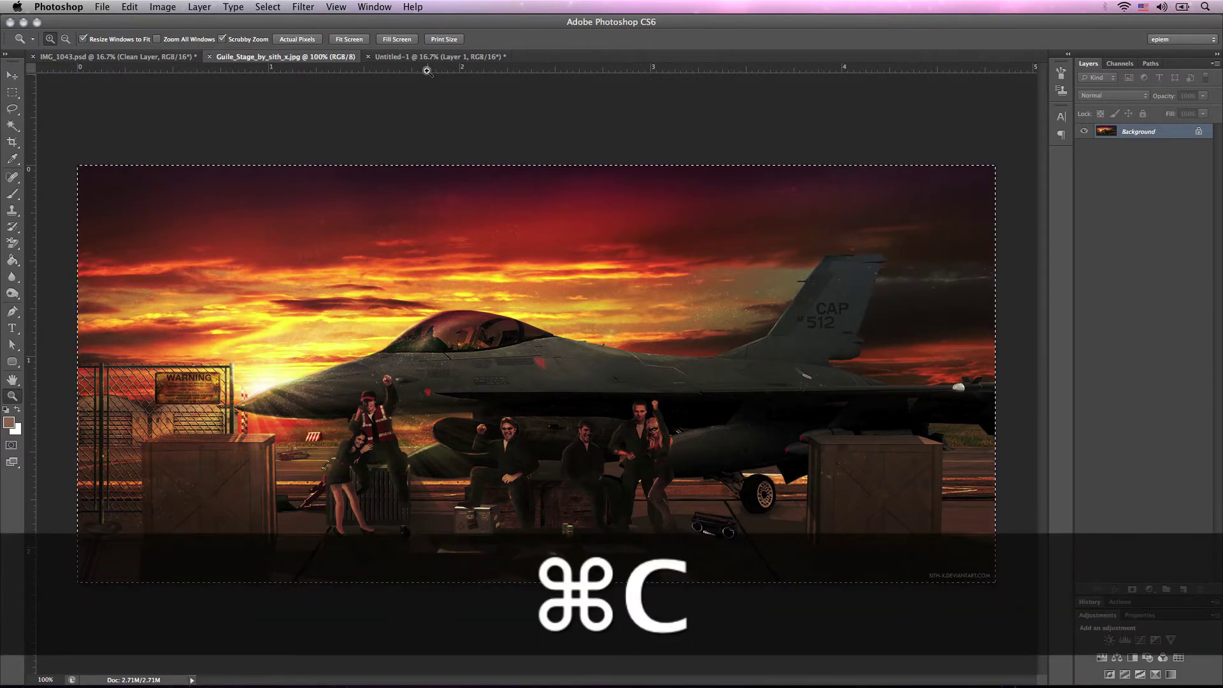
left_click(426, 58)
left_click(1156, 149)
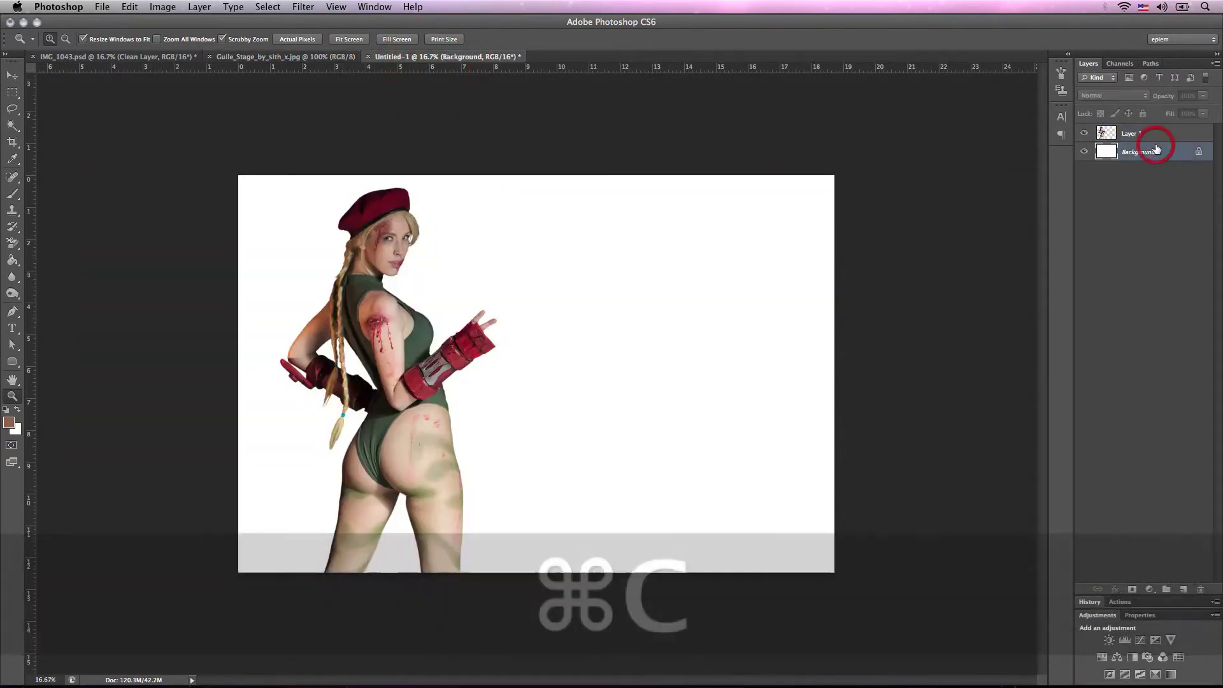
key("super+v")
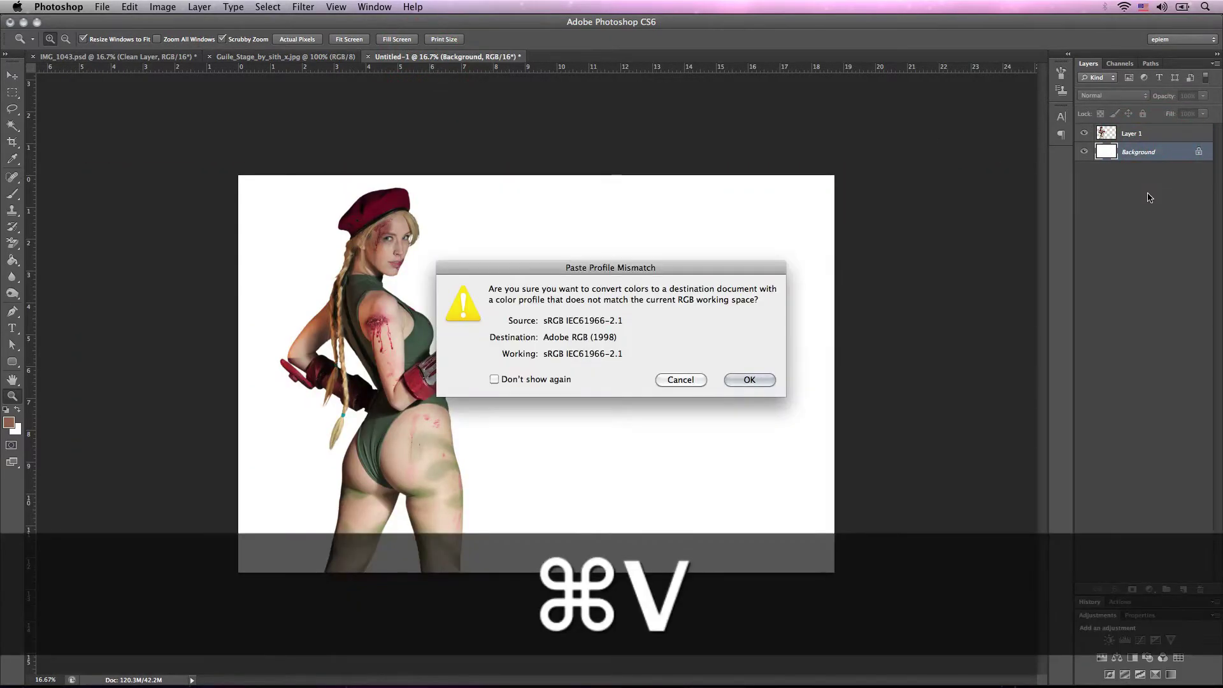
left_click(748, 381)
Step: Scale the pasted Guile stage image up to about 745% and position it to cover the whole canvas behind the figure
key("super+t")
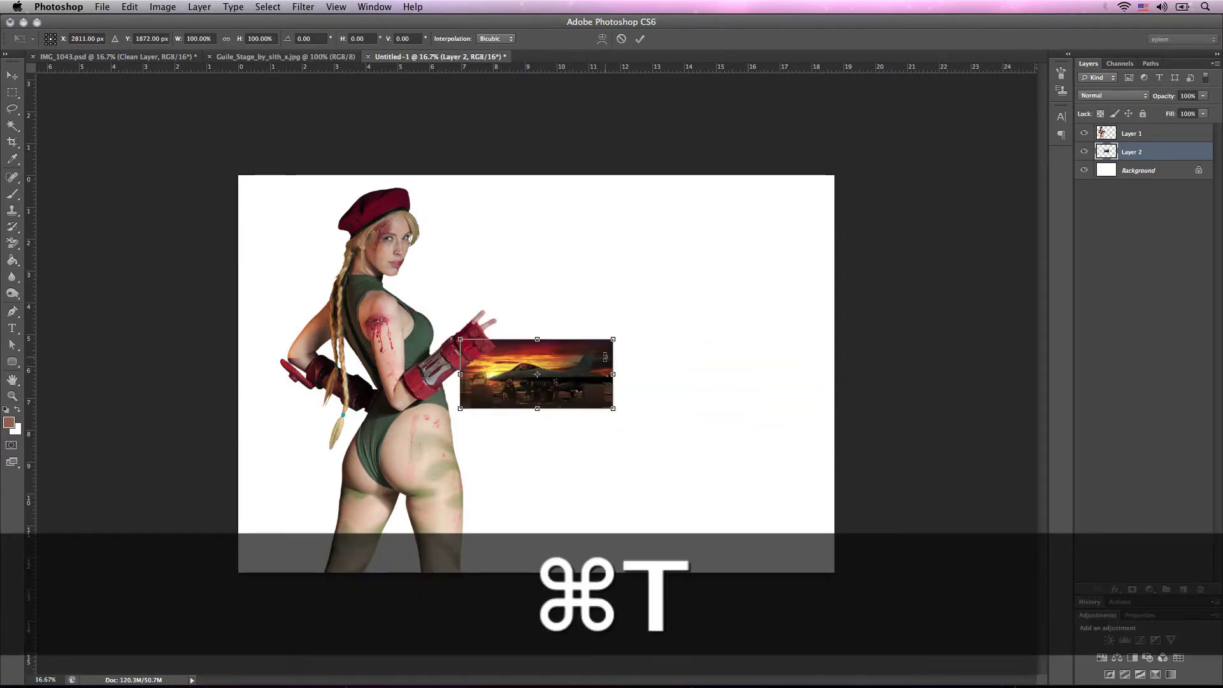
left_click_drag(460, 339, 57, 139)
left_click_drag(613, 408, 1192, 656)
left_click_drag(596, 544, 699, 534)
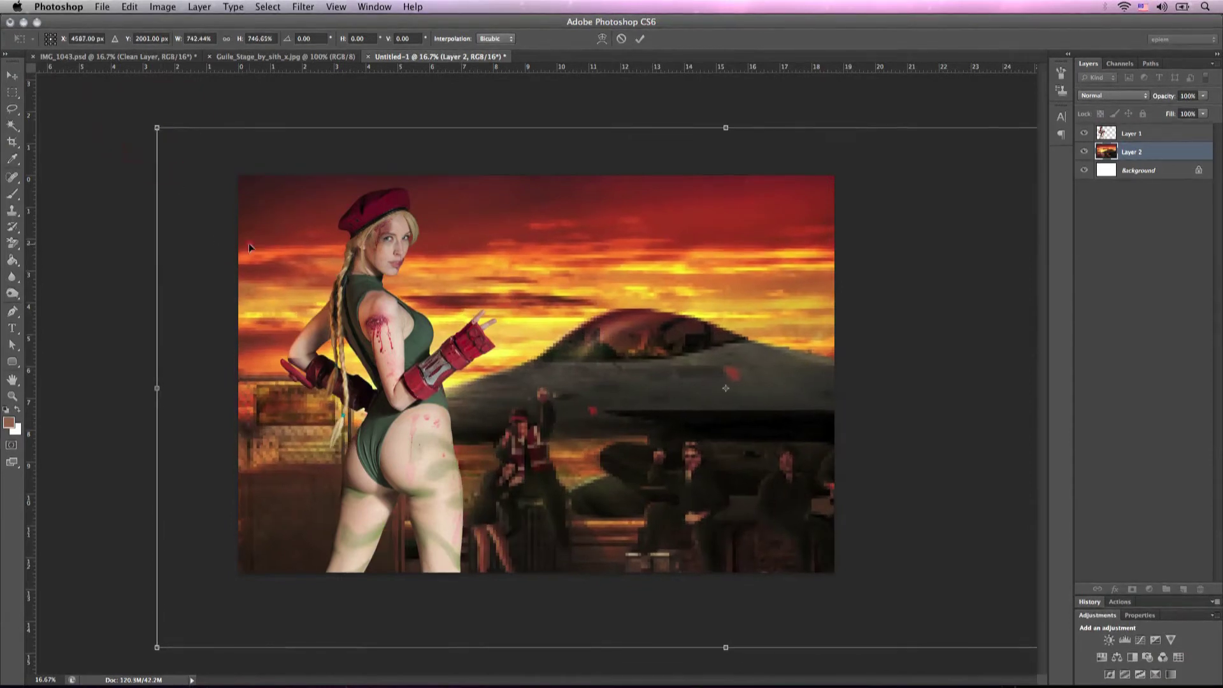
mouse_move(248, 243)
left_mouse_down()
mouse_move(266, 250)
mouse_move(270, 235)
left_mouse_up()
key("Return")
key("z")
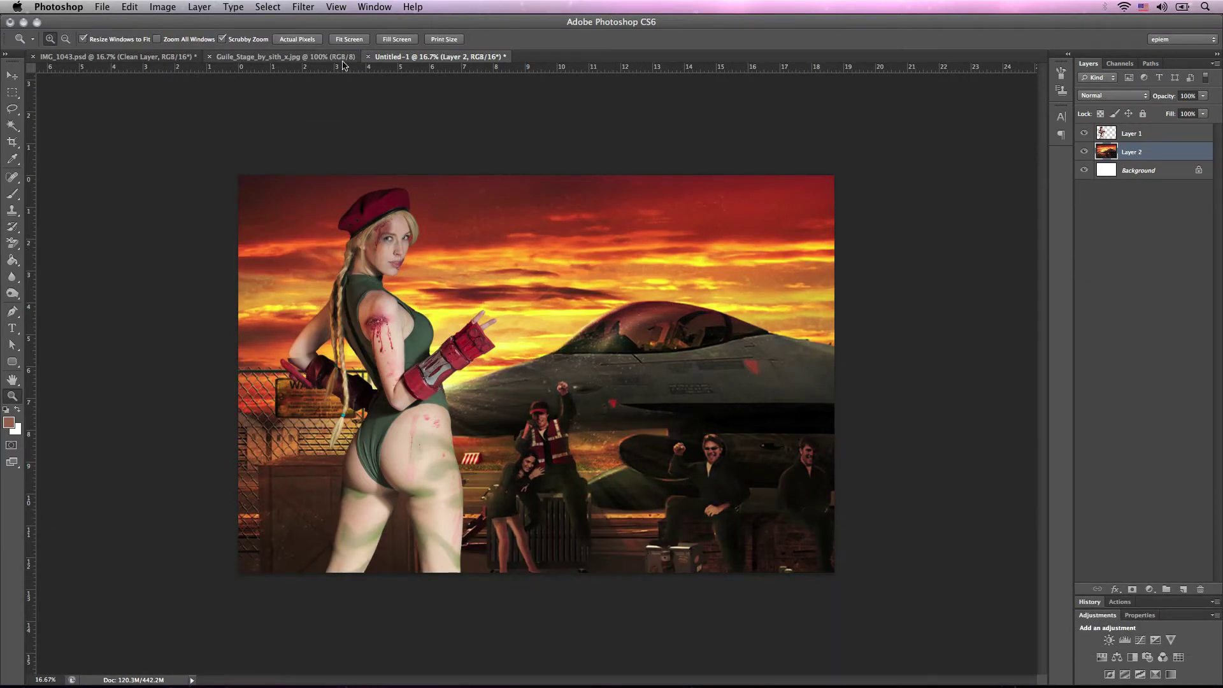
Step: Apply a 37 px Field Blur to the Guile stage layer, with its pin placed over the figure's face
left_click(303, 7)
mouse_move(358, 154)
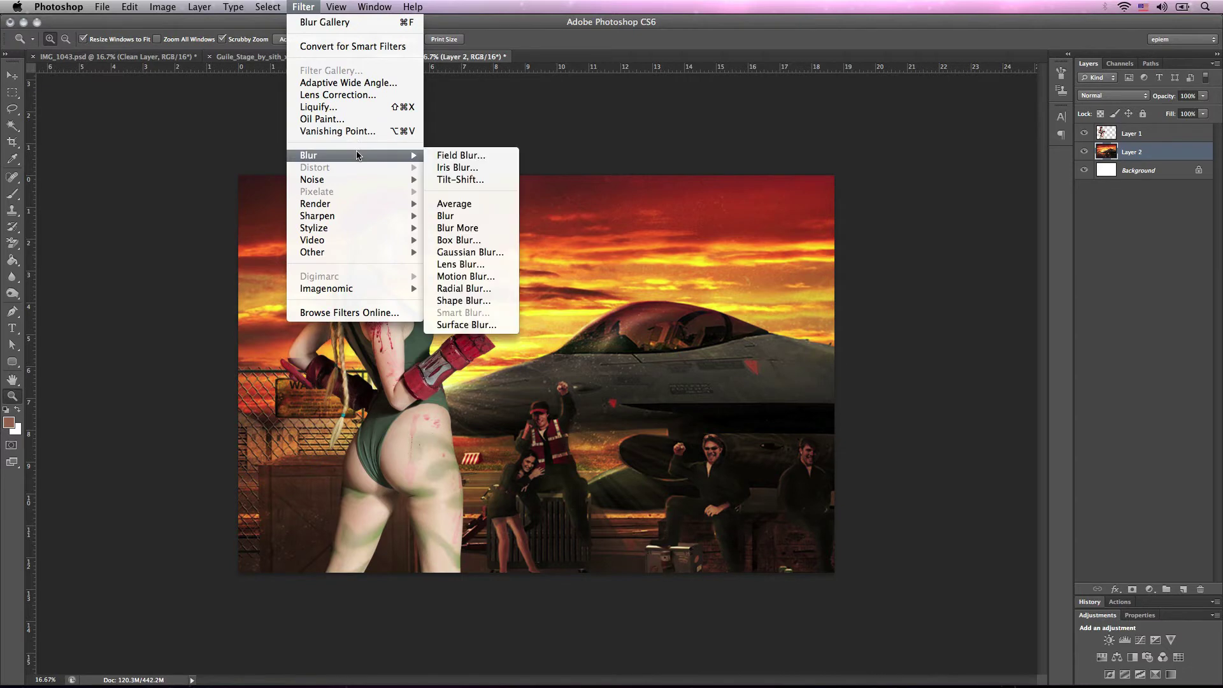
left_click(498, 156)
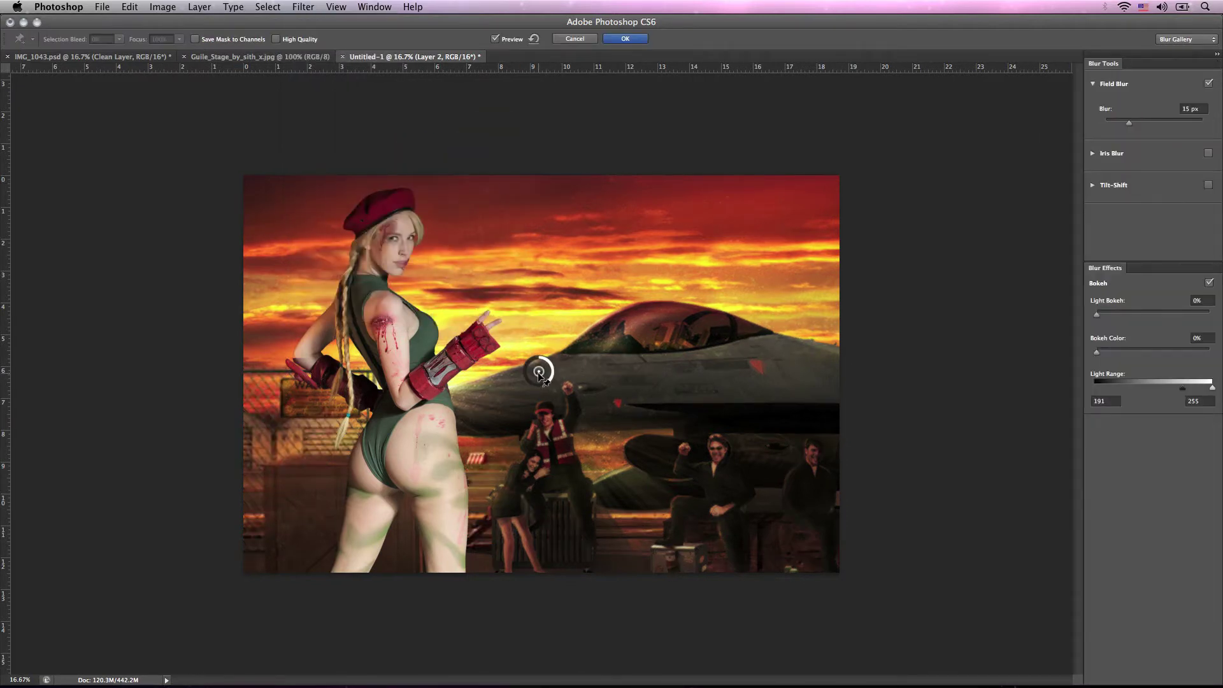
left_click_drag(539, 371, 394, 241)
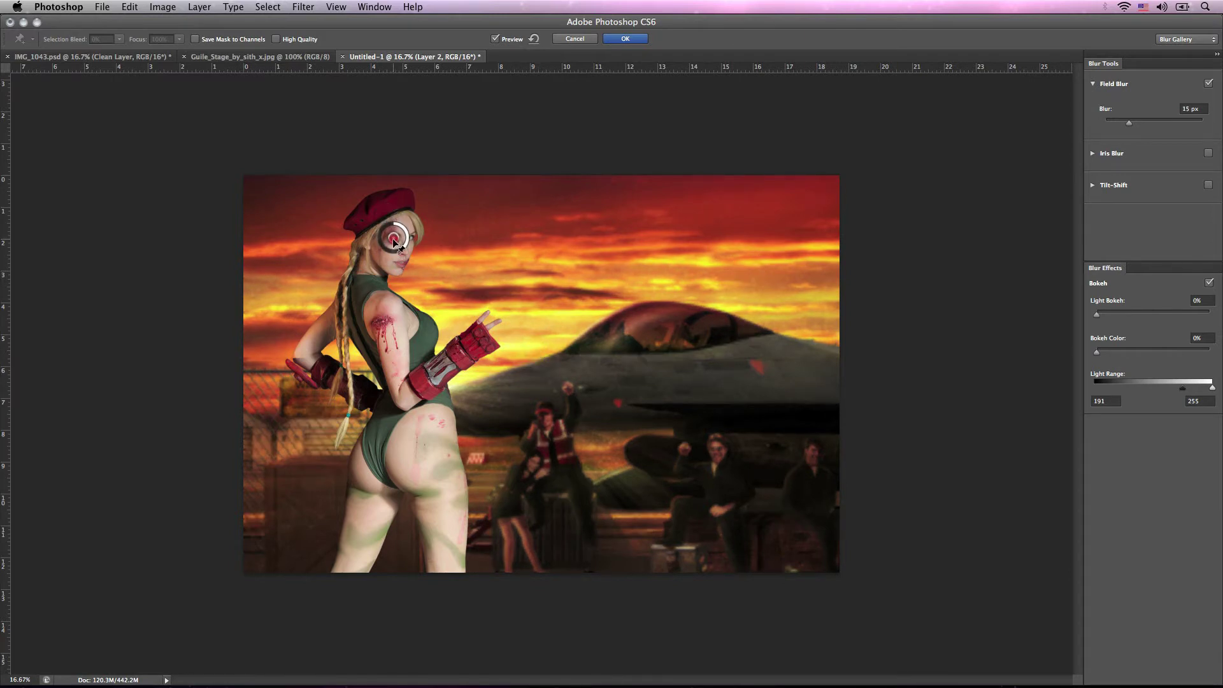
left_click(1190, 109)
type("37")
key("Return")
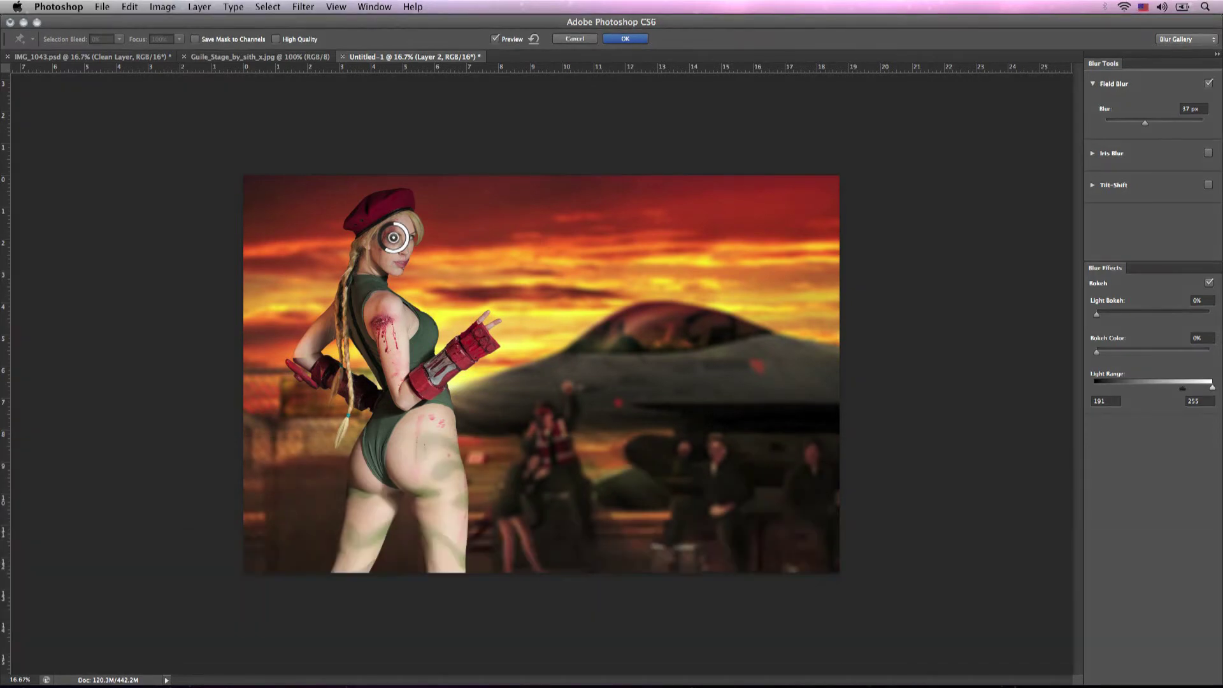
left_click(626, 38)
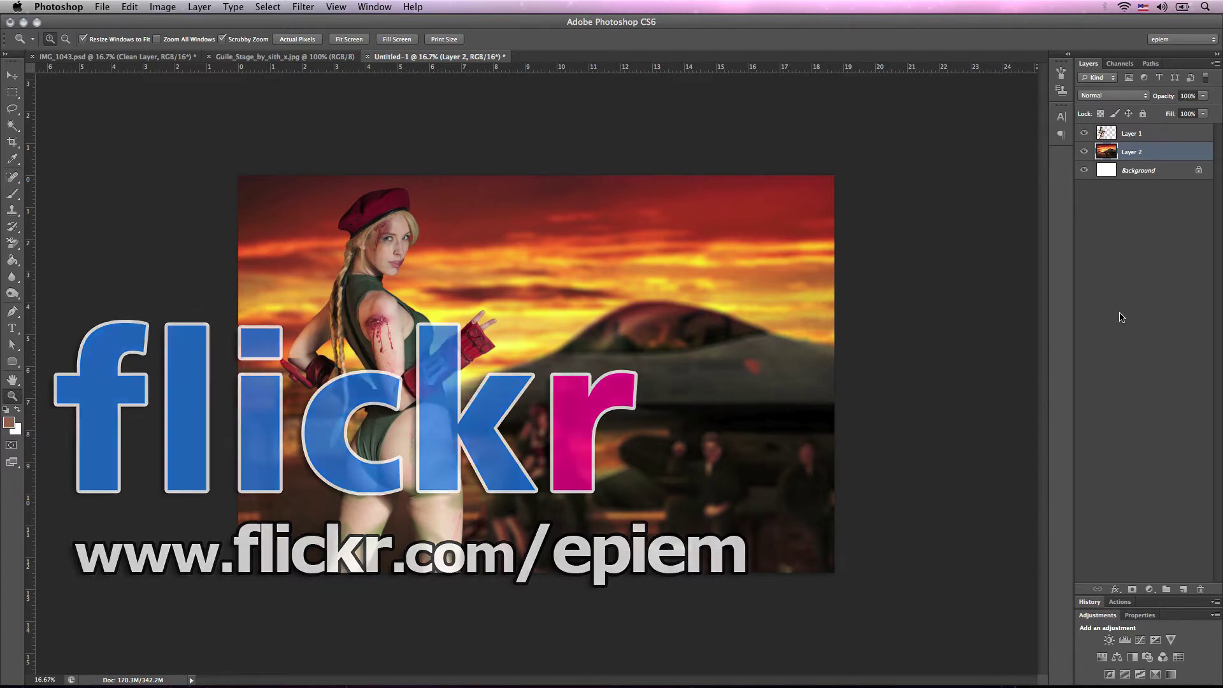
Step: Add a Curves adjustment above the figure layer and raise the upper tones while anchoring the shadows
left_click(1140, 641)
left_click_drag(1172, 152, 1156, 137)
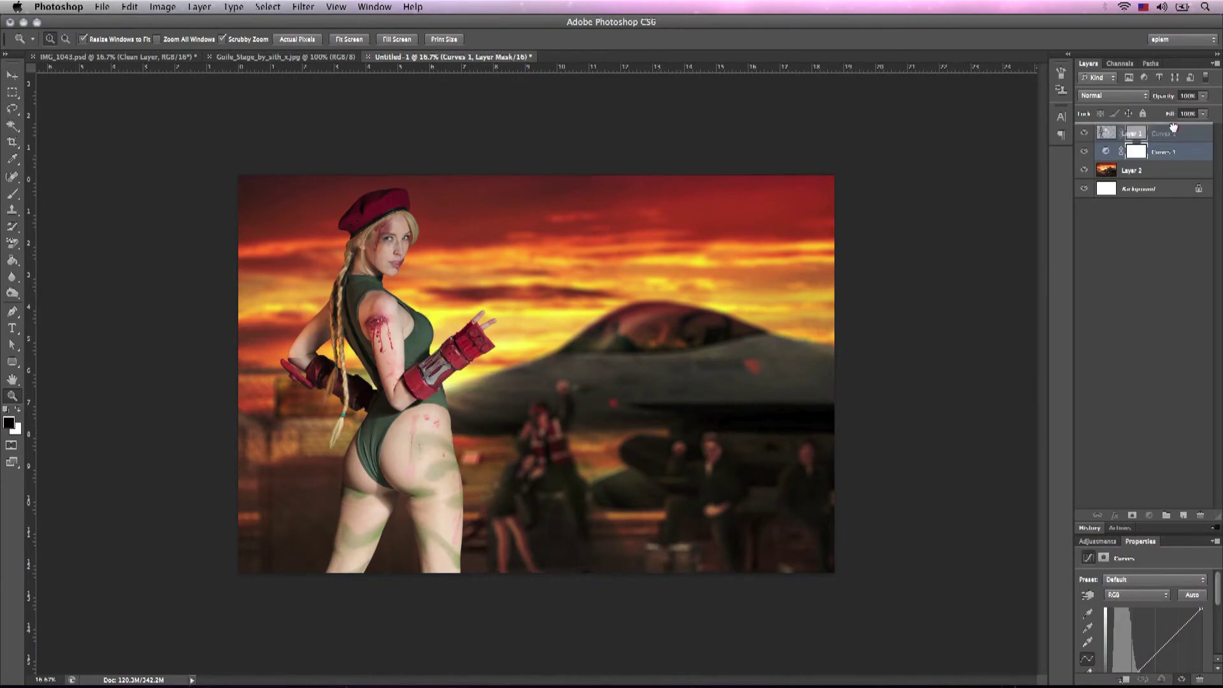
key("x")
key("super+plus")
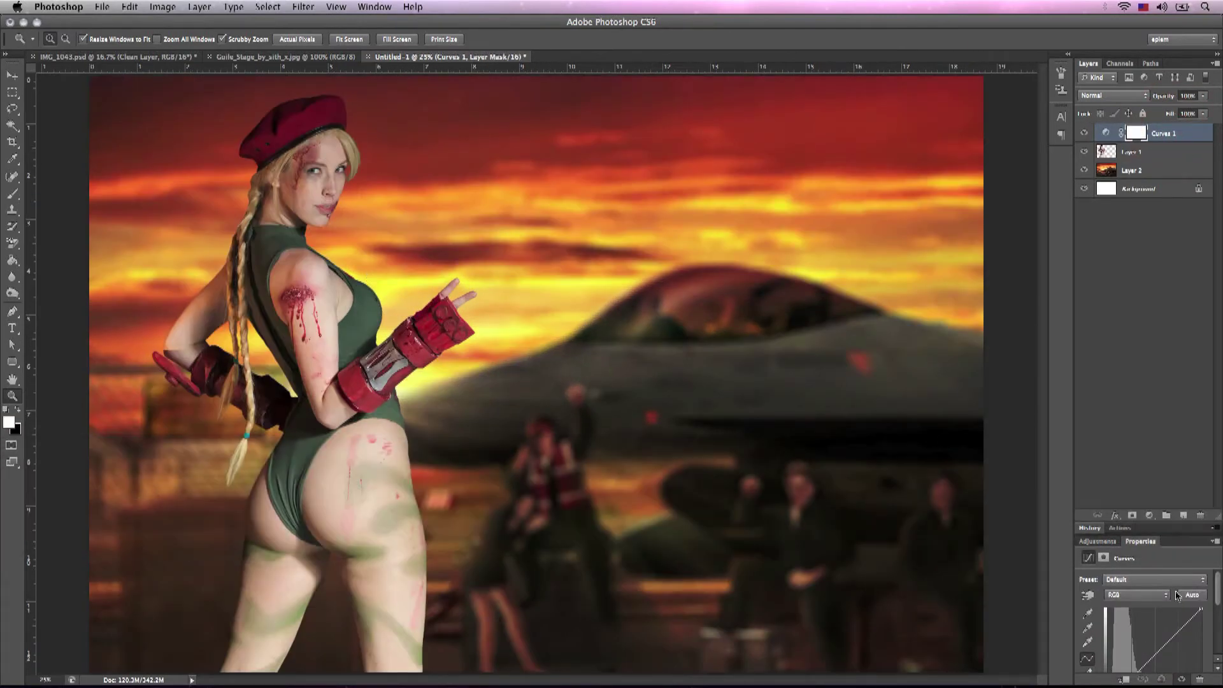
mouse_move(1175, 534)
left_mouse_down()
mouse_move(1175, 445)
mouse_move(1172, 540)
left_mouse_up()
left_click_drag(1122, 591, 1122, 595)
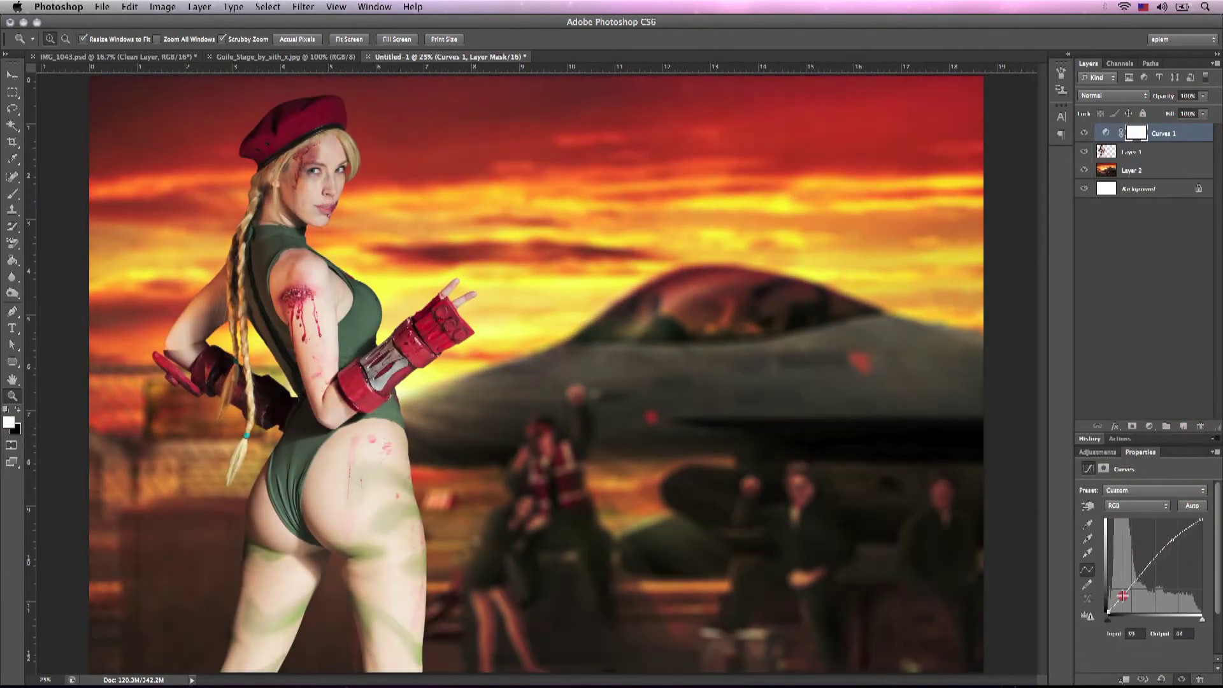
Step: Add a Levels adjustment above the Curves with the input black point at 3 and white point at 245
left_click(1096, 452)
left_click(1116, 641)
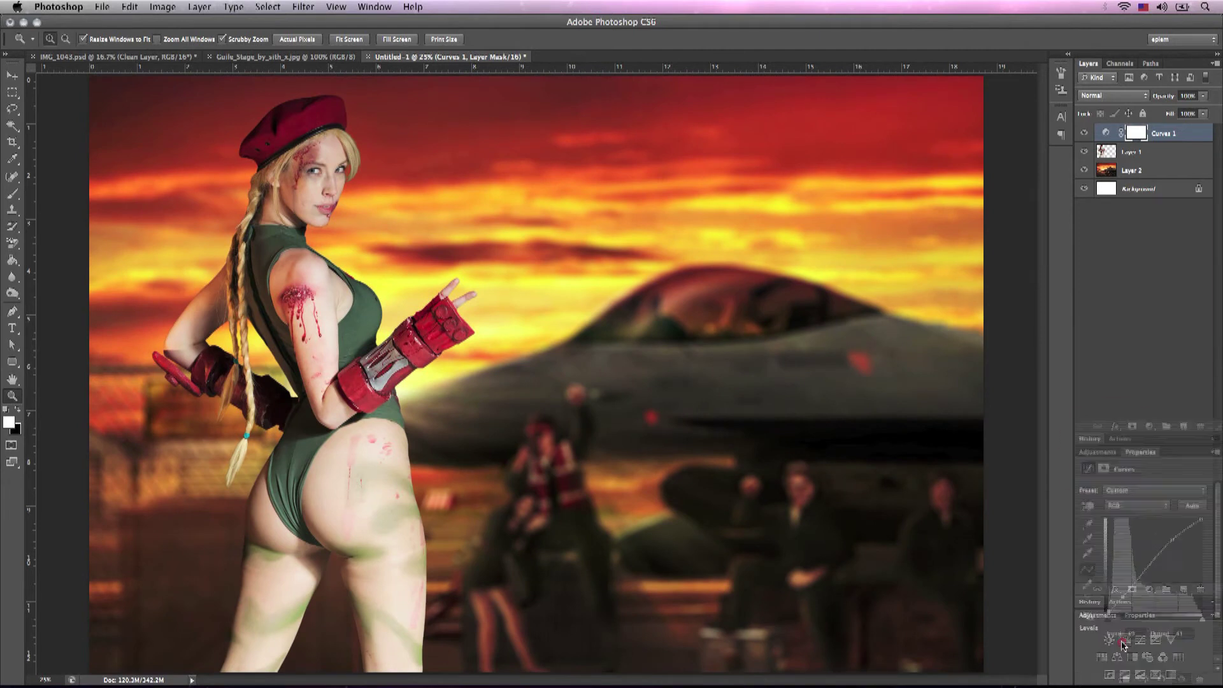
left_click_drag(1205, 579, 1202, 579)
left_click_drag(1098, 583, 1102, 585)
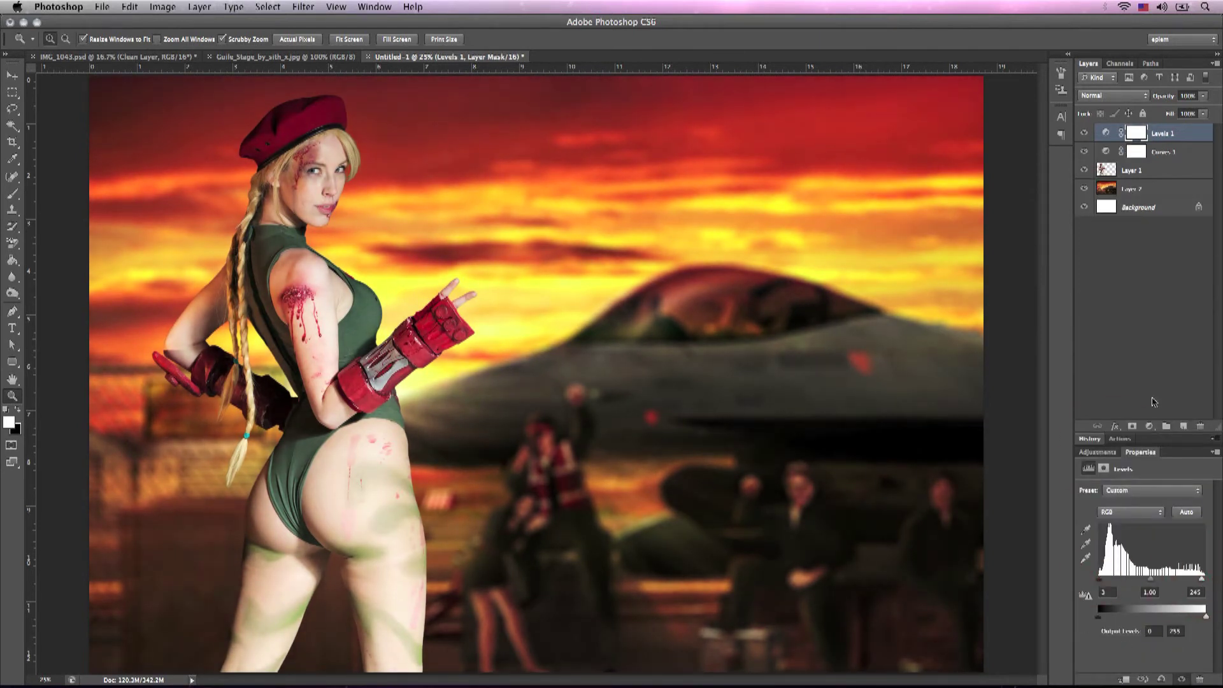
Step: Add a Gradient Map adjustment above the Levels, blended as Hard Light at a very low opacity
left_click(1096, 451)
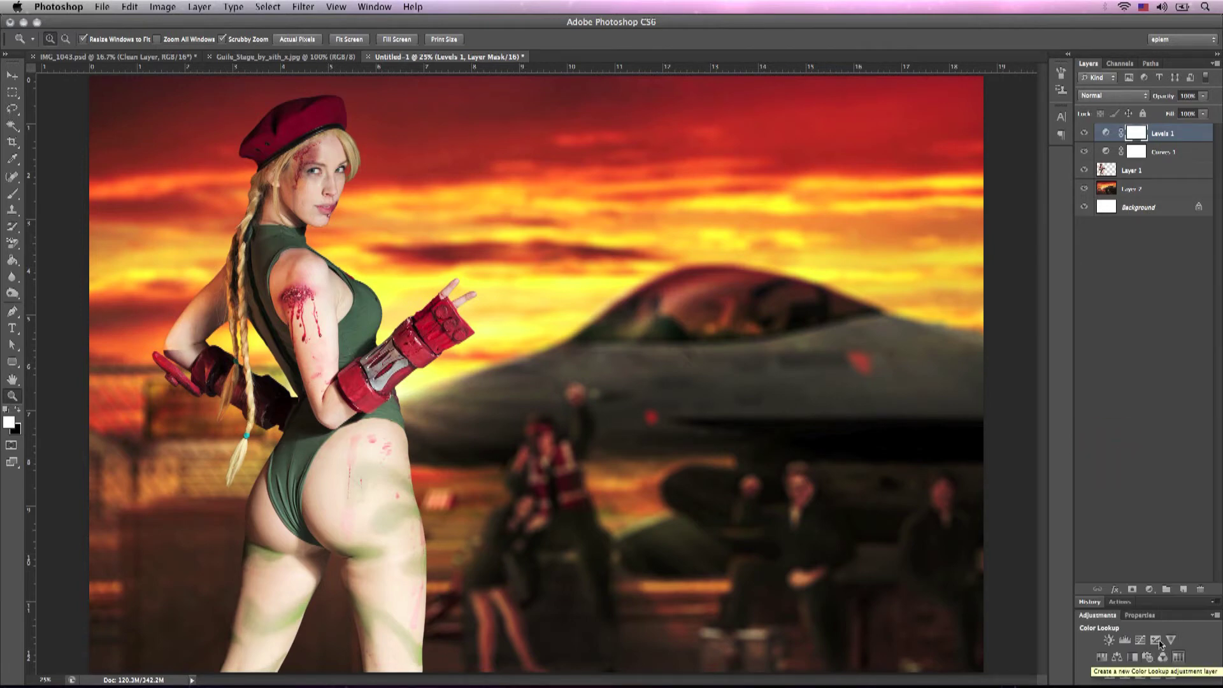
left_click(1171, 673)
left_click(1194, 494)
left_click(1141, 523)
left_click(1146, 391)
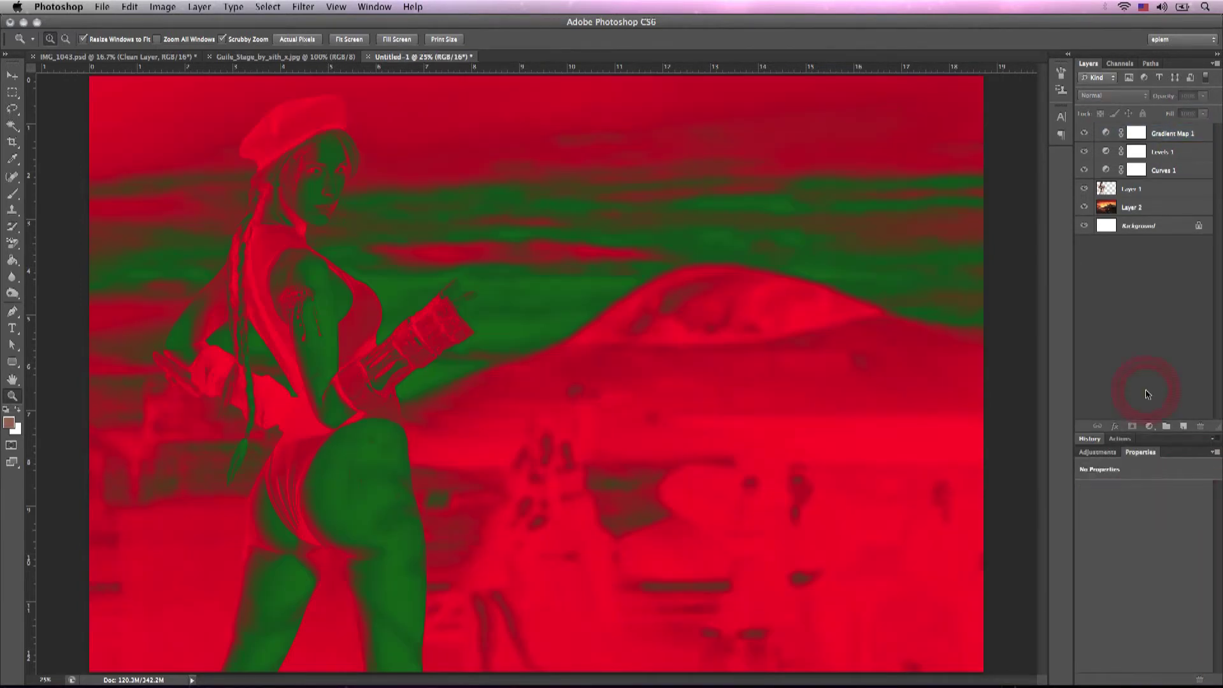
left_click(1172, 133)
left_click(1111, 96)
left_click(1116, 229)
left_click_drag(1202, 96, 1150, 111)
left_click(1152, 288)
left_click(1197, 135)
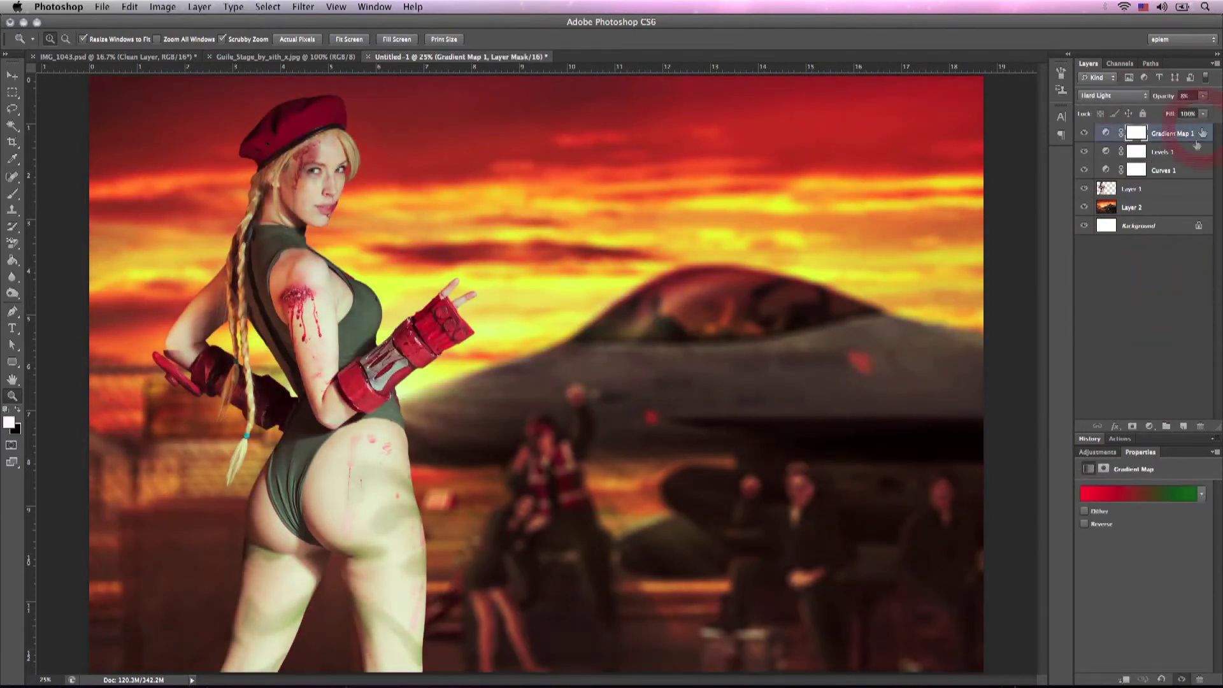
Step: Switch the Gradient Map's red-green gradient to the black-to-white preset
left_click(1137, 494)
left_click(590, 171)
left_click(549, 170)
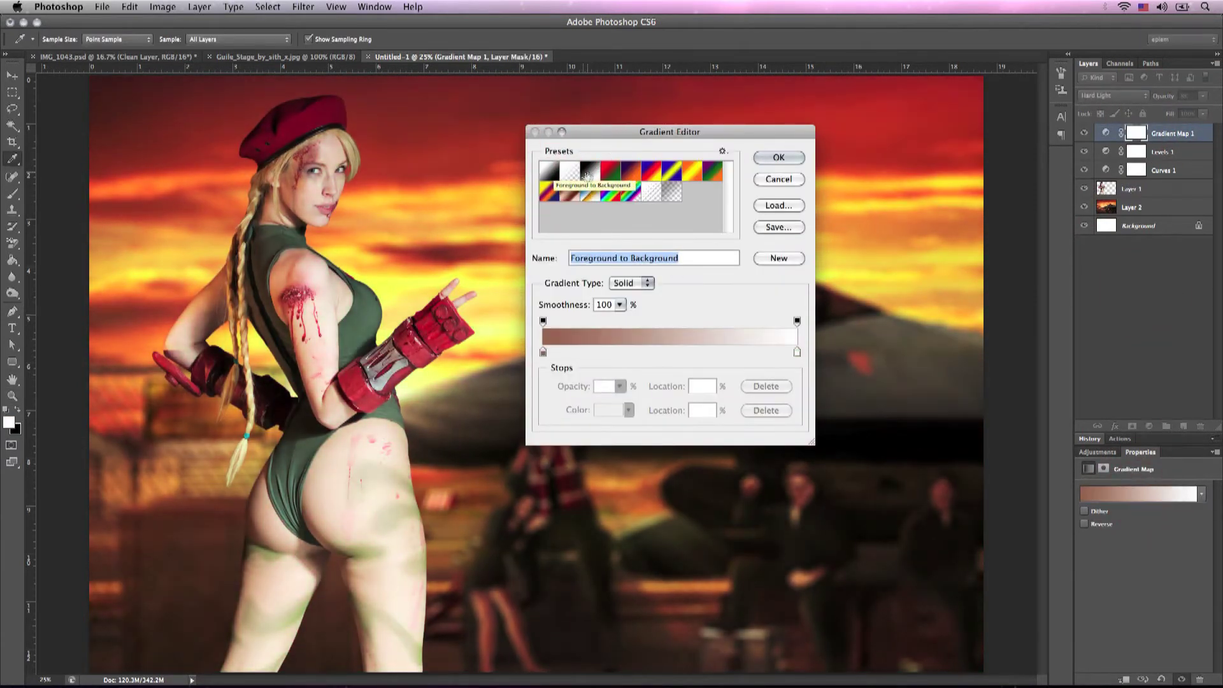
left_click(590, 171)
left_click(778, 158)
Step: Duplicate the Gradient Map layer and give the copy the Red, Green gradient
key("super+j")
left_click(1143, 496)
left_click(610, 172)
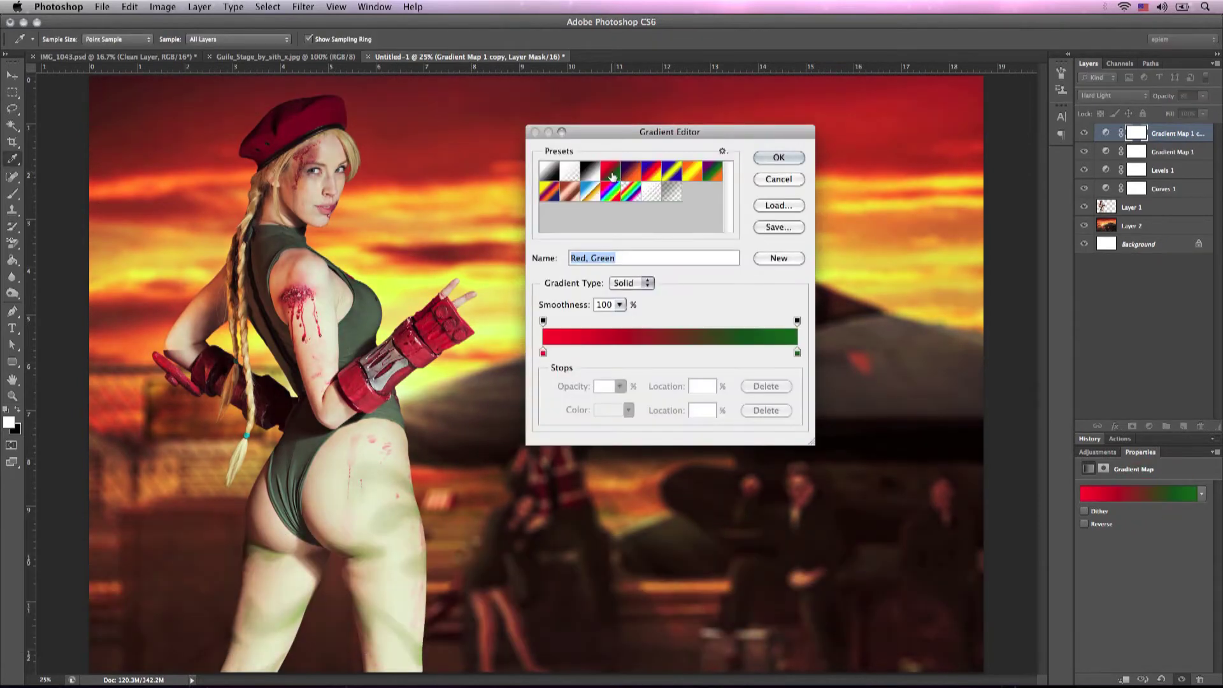
left_click(778, 158)
Step: Blend the copied Gradient Map as Soft Light and reduce its opacity to only a few percent
left_click(1185, 96)
key("BackSpace")
type("2")
key("Return")
left_click(1111, 95)
left_click(1134, 87)
left_click(1202, 95)
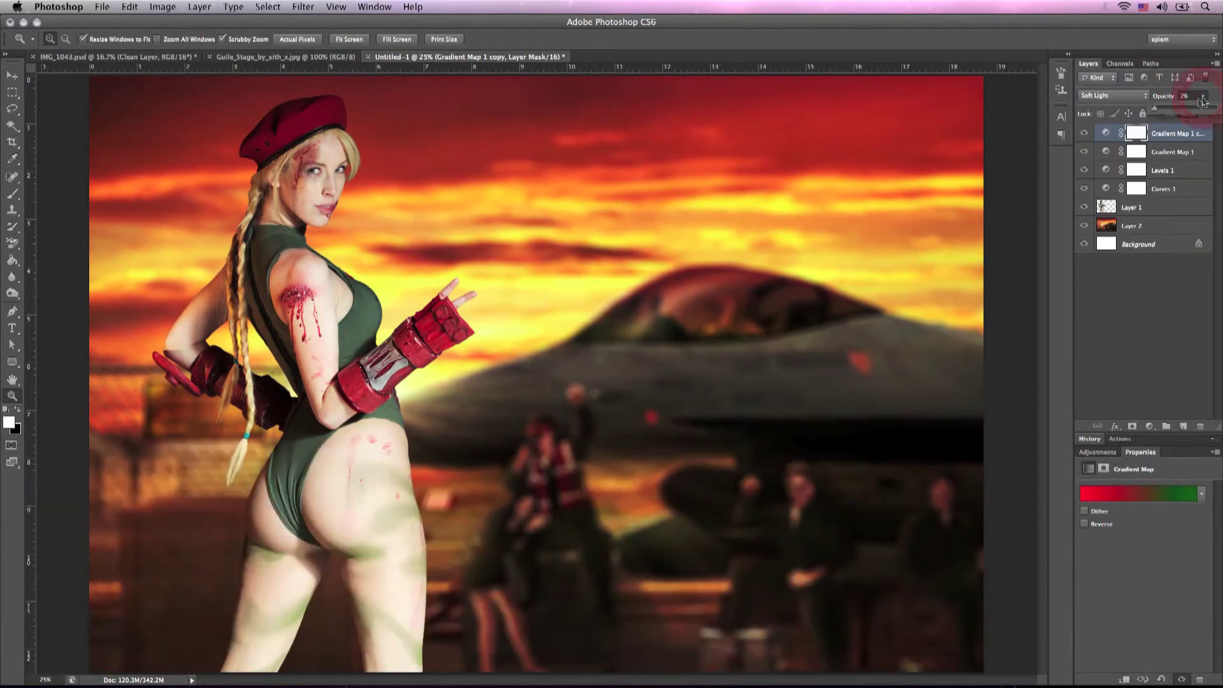
left_click(1159, 109)
left_click(1176, 330)
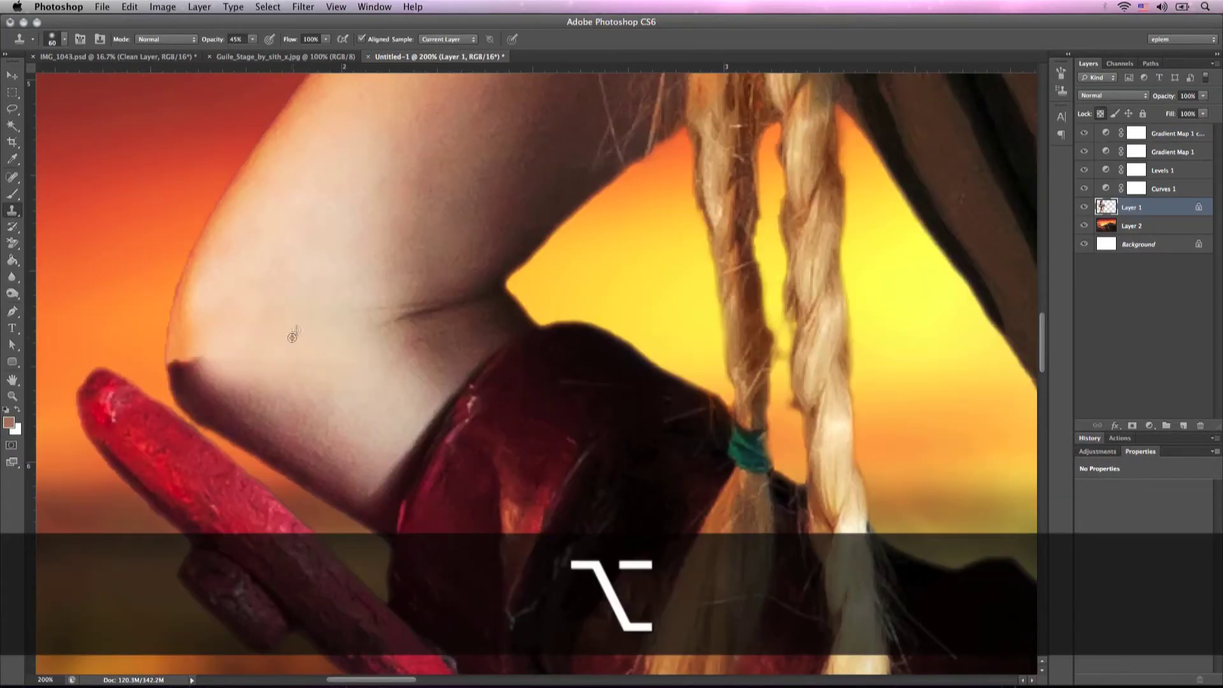
Step: Clone clean skin toward the elbow's outer edge on Layer 1, enlarge the brush and undo the last stamp
left_click(293, 334, "alt")
left_click(210, 351)
key("bracketright")
key("bracketright")
key("bracketright")
key("super+z")
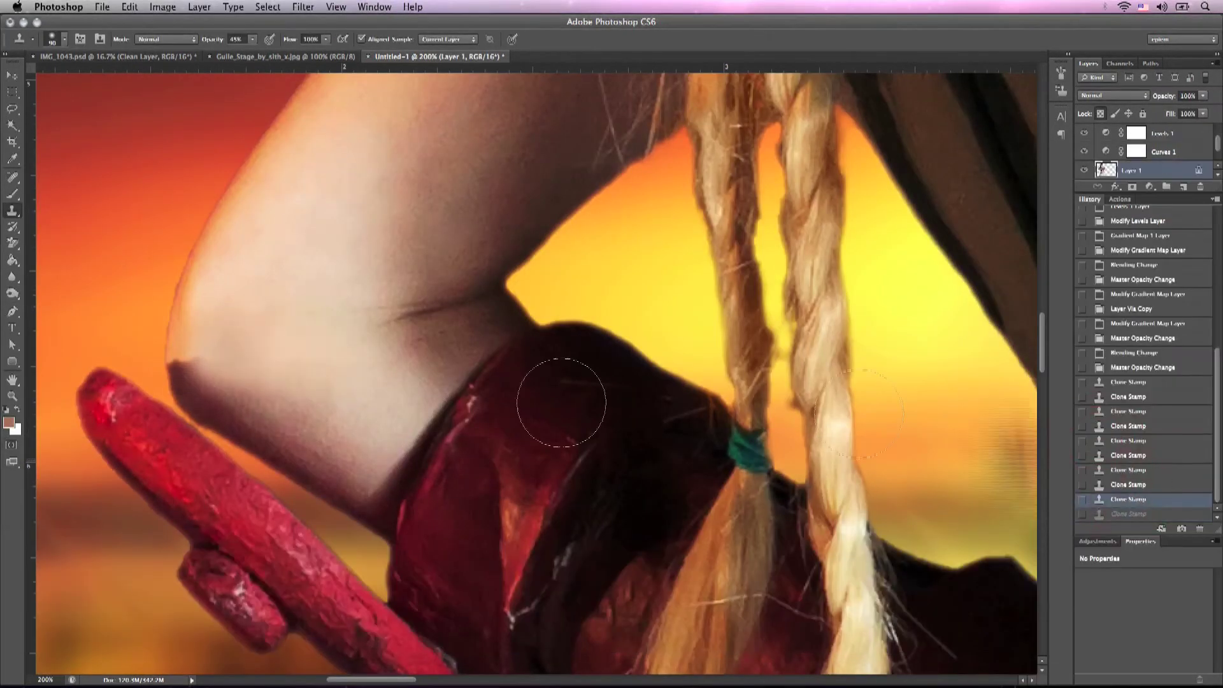
Step: Burn the bright skin around the elbow, then tint the forearm with a sampled skin tone using a Color-mode brush
left_click(12, 293)
left_click_drag(256, 319, 227, 251)
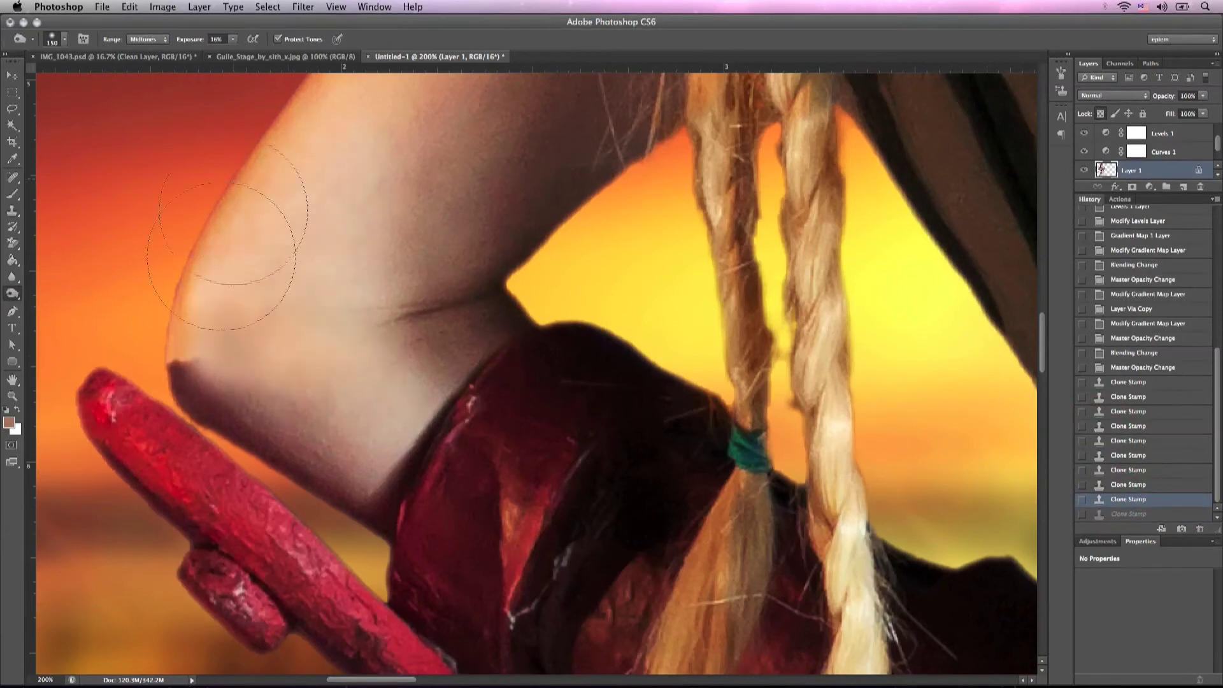
key("b")
left_click(342, 350, "alt")
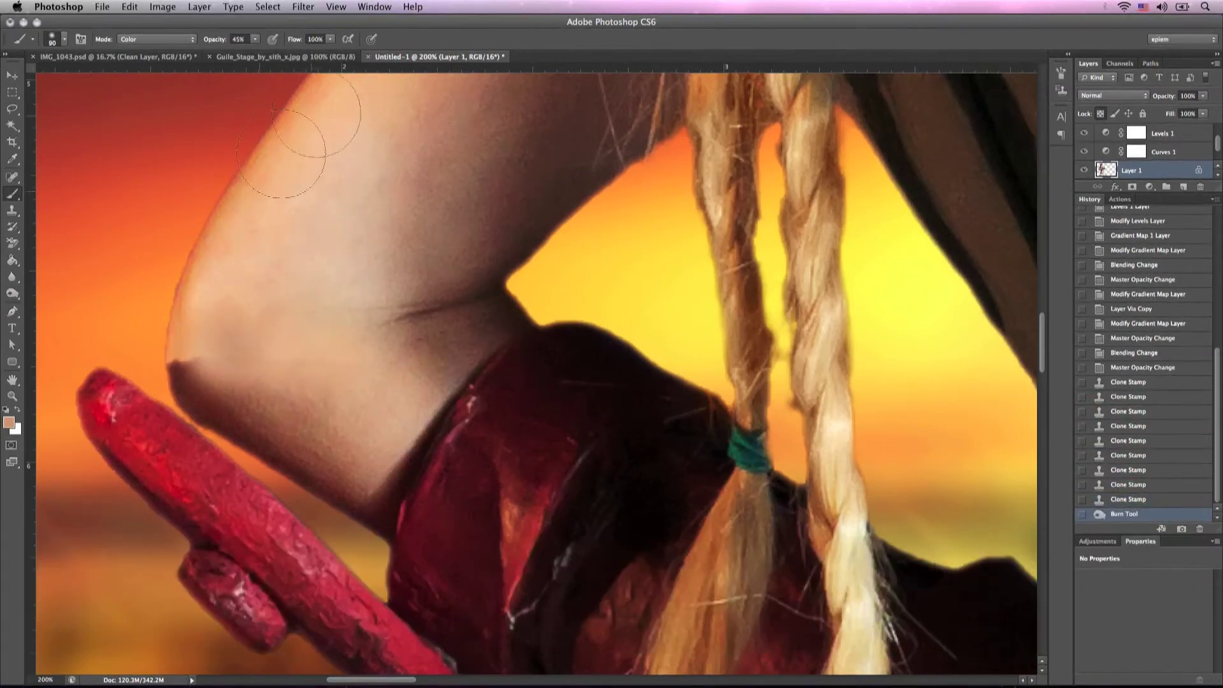
left_click_drag(196, 371, 379, 414)
Step: Clone skin over the dark notch at the elbow's corner with a smaller brush and undo the last stamp
key("s")
left_click(210, 348, "alt")
key("bracketleft")
key("bracketleft")
key("bracketleft")
left_click(179, 368)
left_click(191, 375)
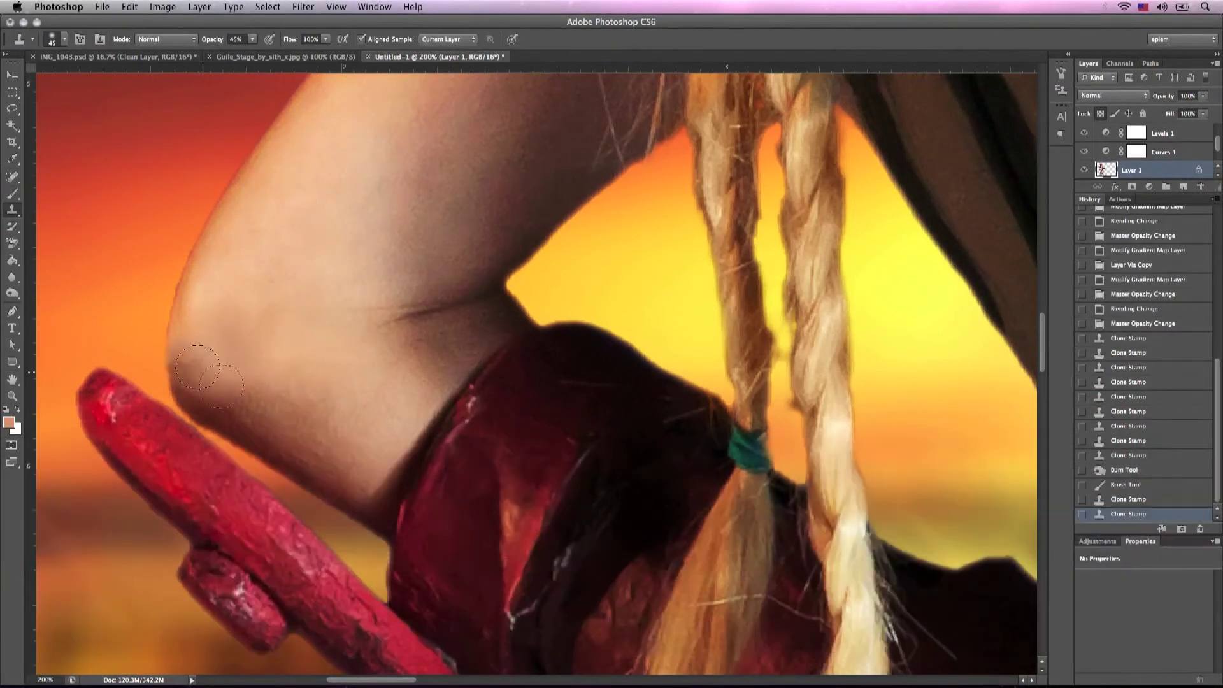
key("super+z")
Step: Rebuild the elbow's corner and lower edge with small Clone Stamp touches sampled from the nearby arm skin
left_click(194, 360)
left_click(216, 376)
left_click(224, 376, "alt")
left_click(191, 381)
left_click(329, 434, "alt")
left_click(176, 333)
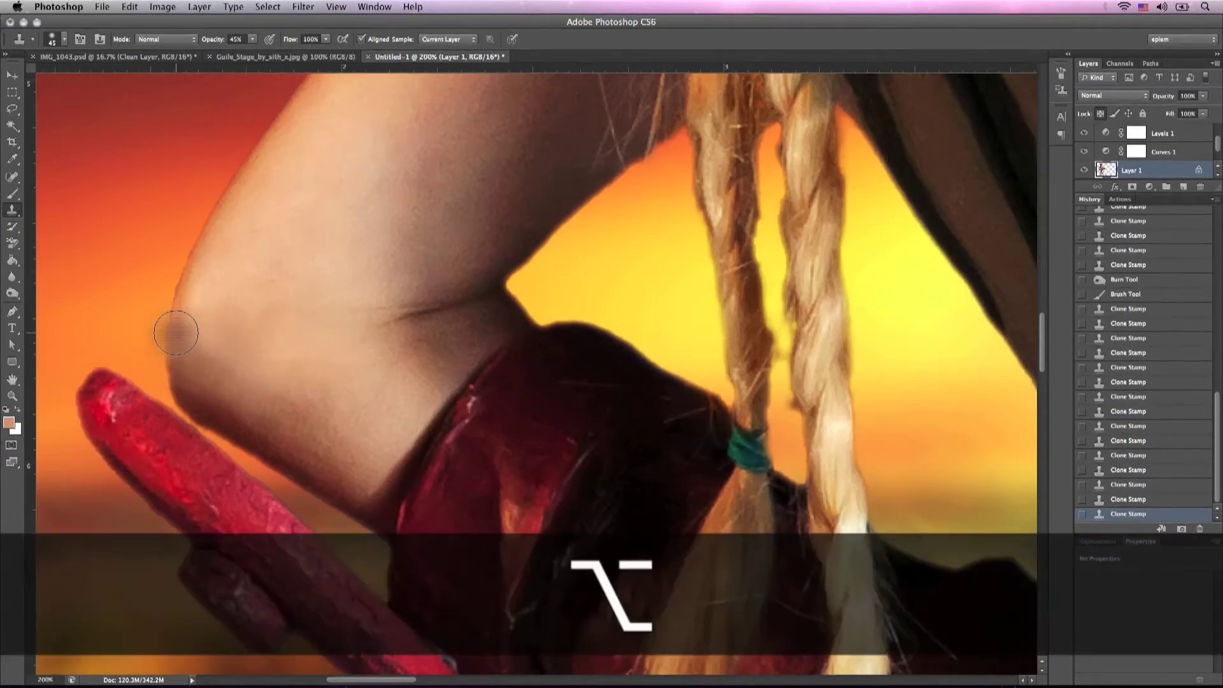
left_click(269, 437, "alt")
left_click(190, 380)
left_click(197, 382)
left_click(223, 395)
Step: Smooth the skin inside the elbow with a larger Clone Stamp brush, sampling from the upper arm
key("bracketright")
key("bracketright")
key("bracketright")
key("bracketright")
left_click(295, 274, "alt")
left_click(209, 361)
left_click(288, 254, "alt")
left_click(311, 385)
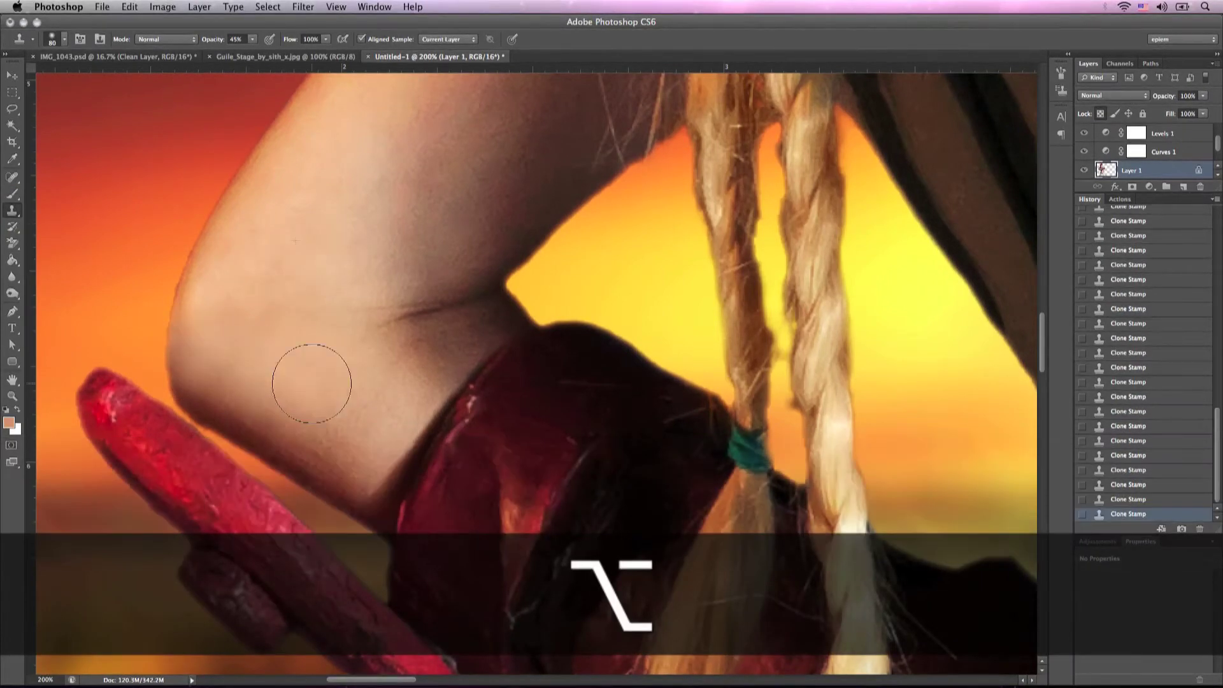
left_click(323, 225, "alt")
Step: Sample a skin tone and tint the elbow and lower part of the upper arm with the Color-mode brush
key("b")
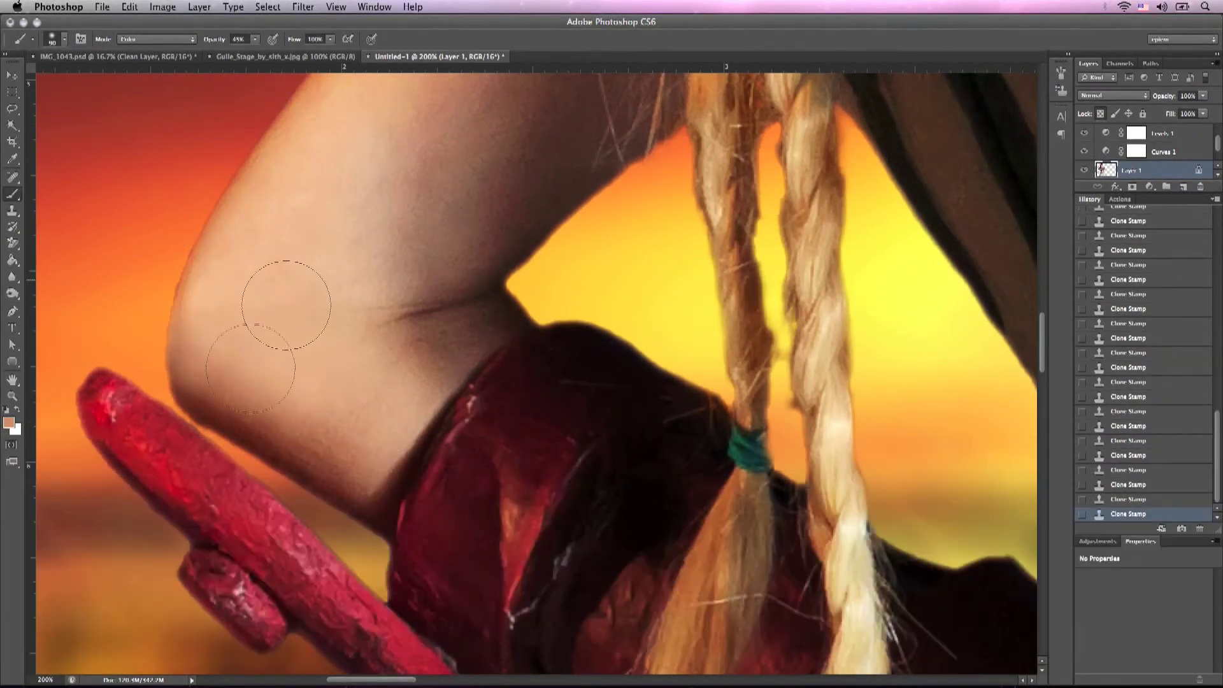
left_click(312, 274)
left_click_drag(417, 210, 284, 298)
left_click(283, 298)
left_click_drag(404, 154, 344, 273)
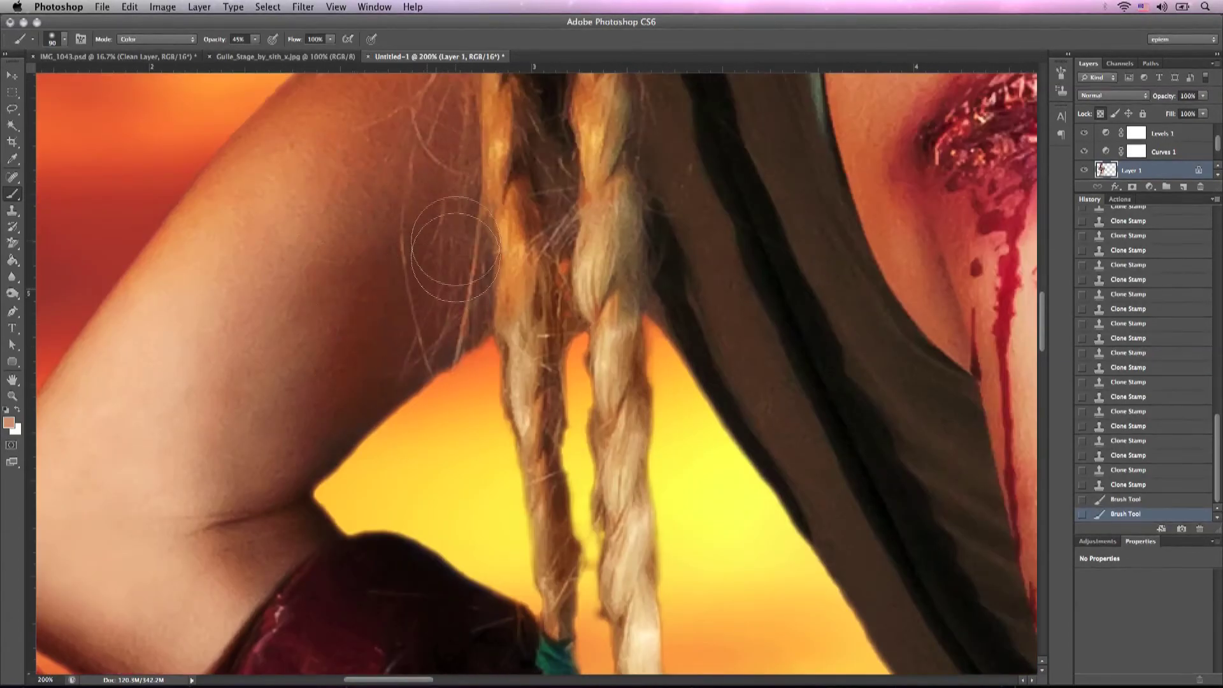
Step: Extend the sampled skin tint along the upper arm toward the braids with the Color-mode brush
left_click(309, 212)
left_click_drag(309, 213, 220, 440)
left_click(221, 439)
left_click_drag(159, 541, 427, 179)
left_click(226, 327)
Step: Check the retouched arm in the full composition, collapse the history list and enlarge the layer list to show every layer
key("z")
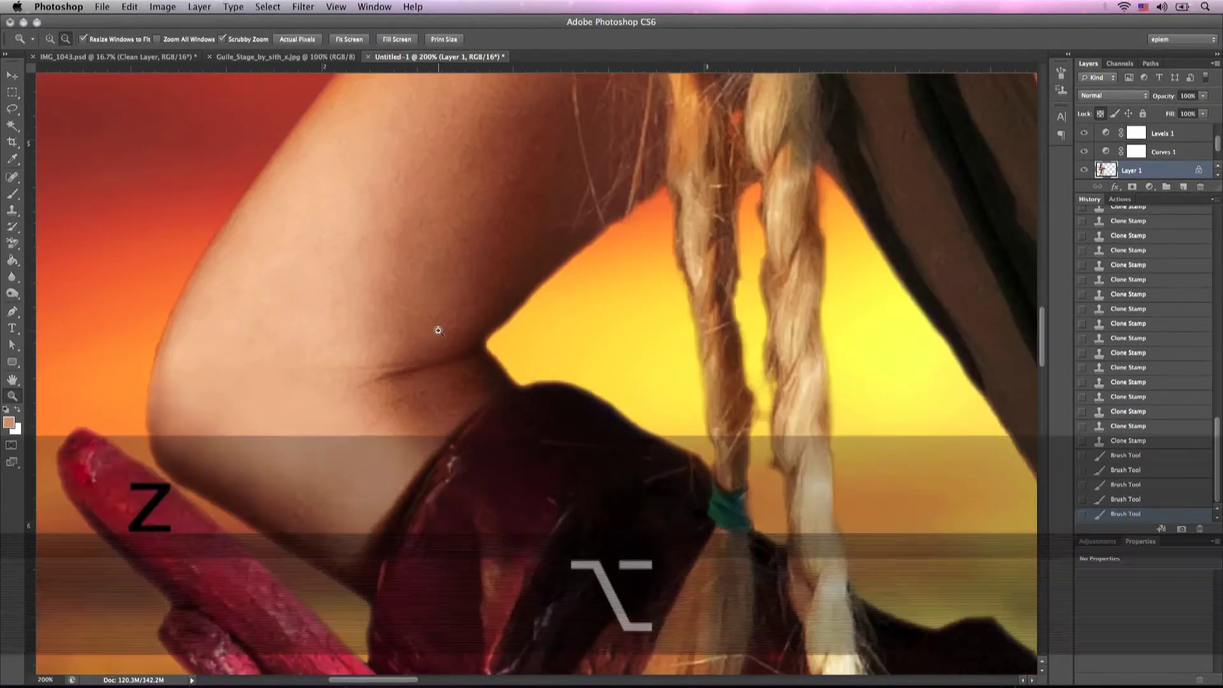
left_click(437, 331, "alt")
left_click(438, 331, "alt")
left_click(439, 330, "alt")
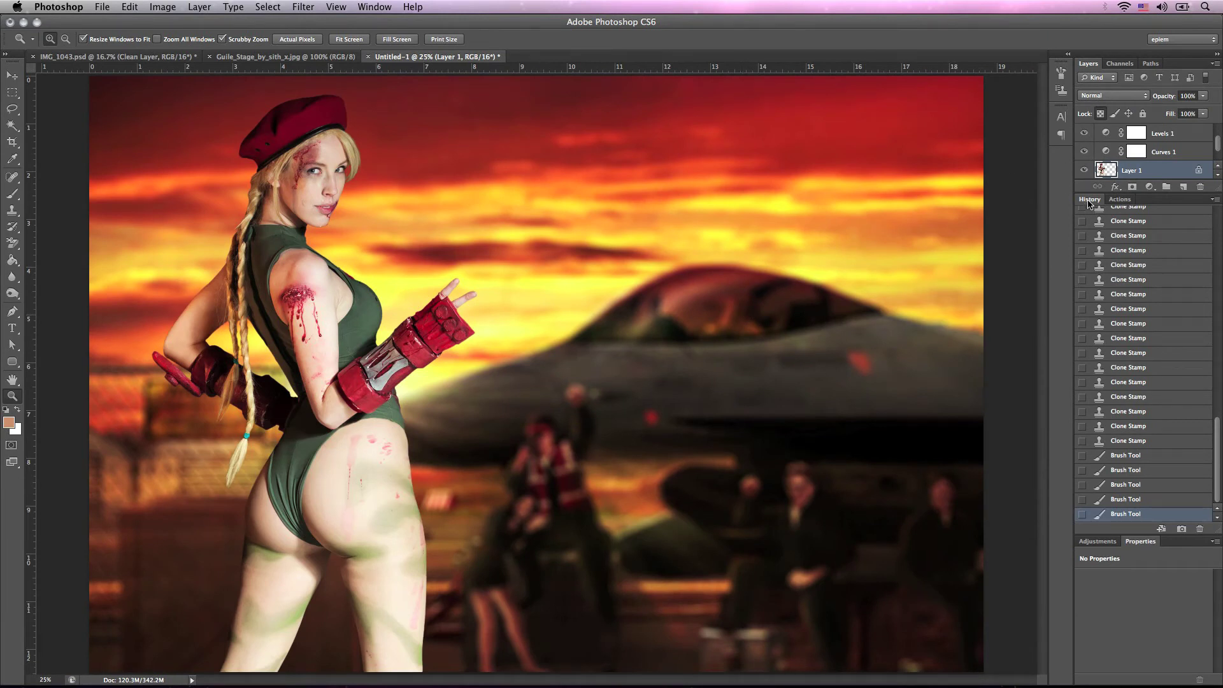
double_click(1088, 200)
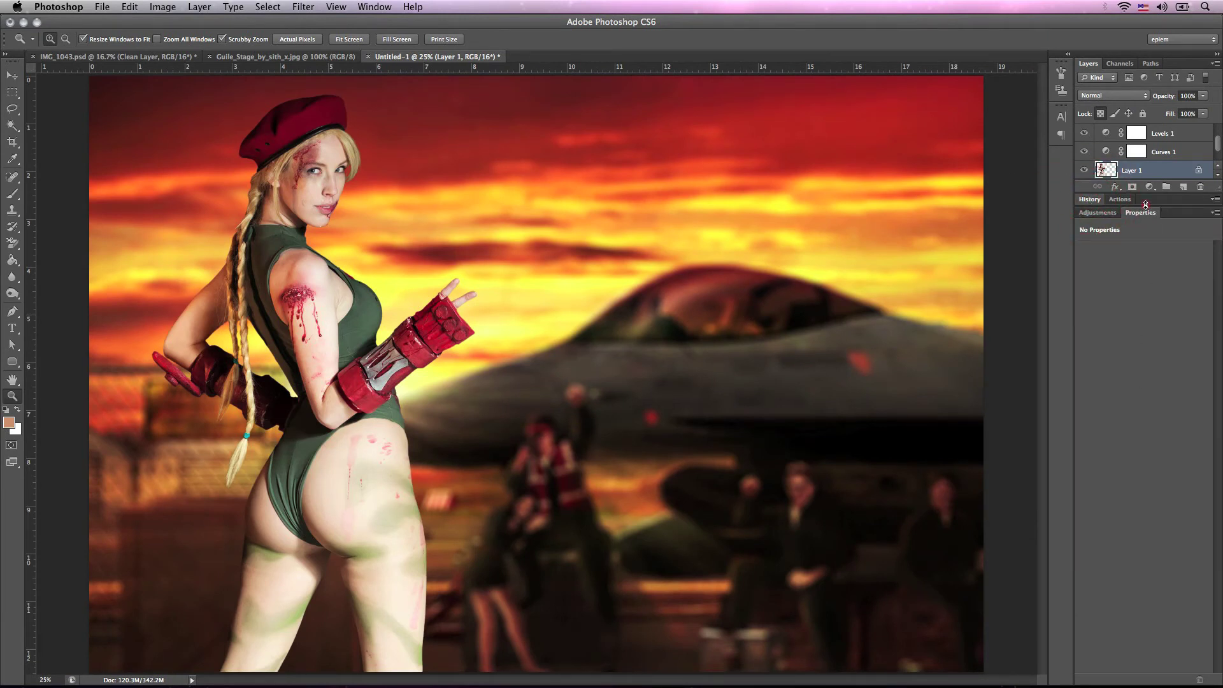
left_click_drag(1145, 204, 1168, 450)
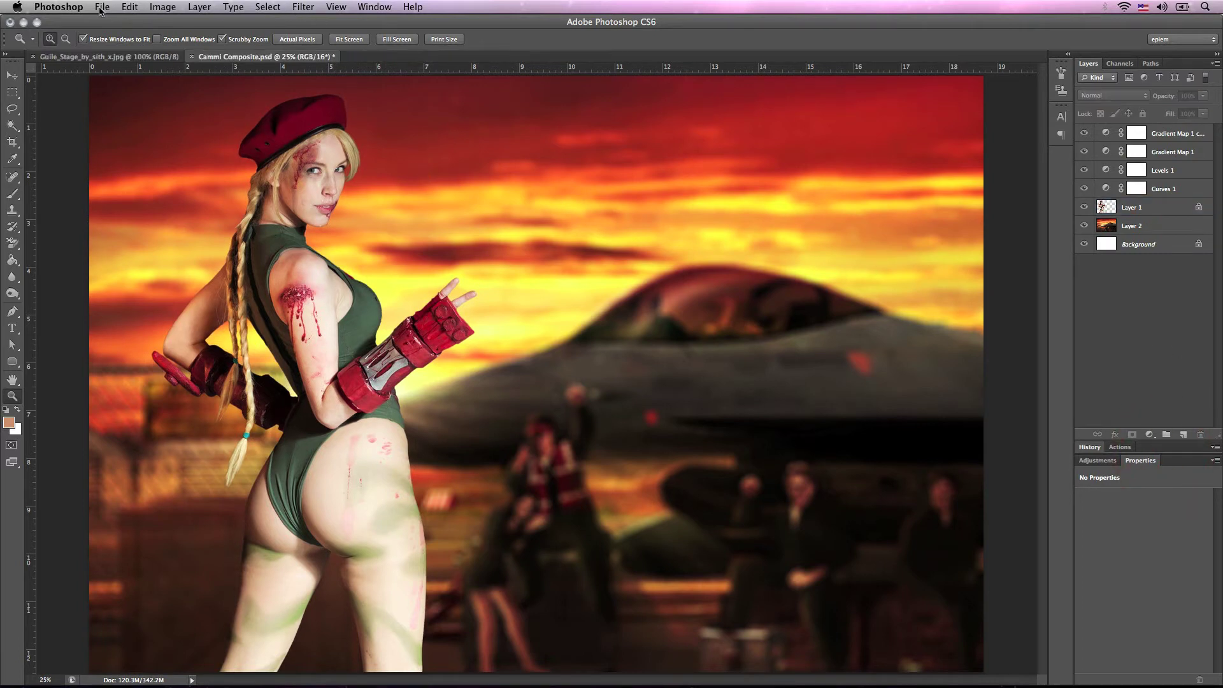
Step: Start a Save for Web export of the composite and set its file format to JPEG
left_click(101, 7)
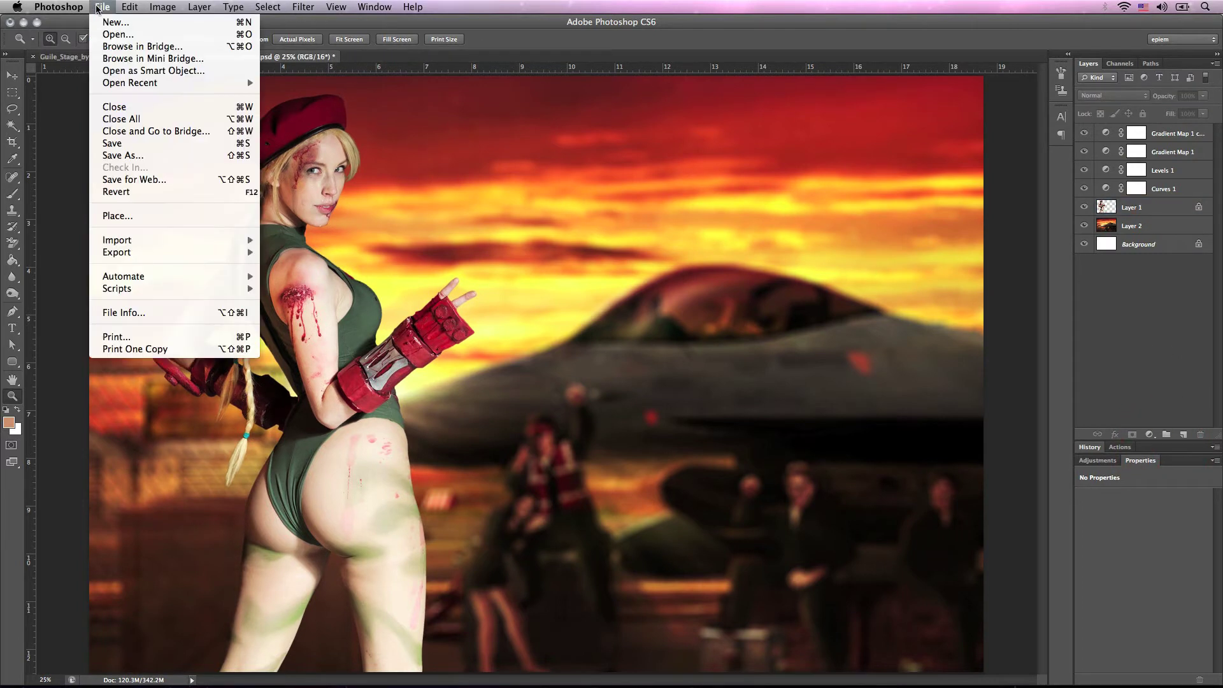
left_click(187, 182)
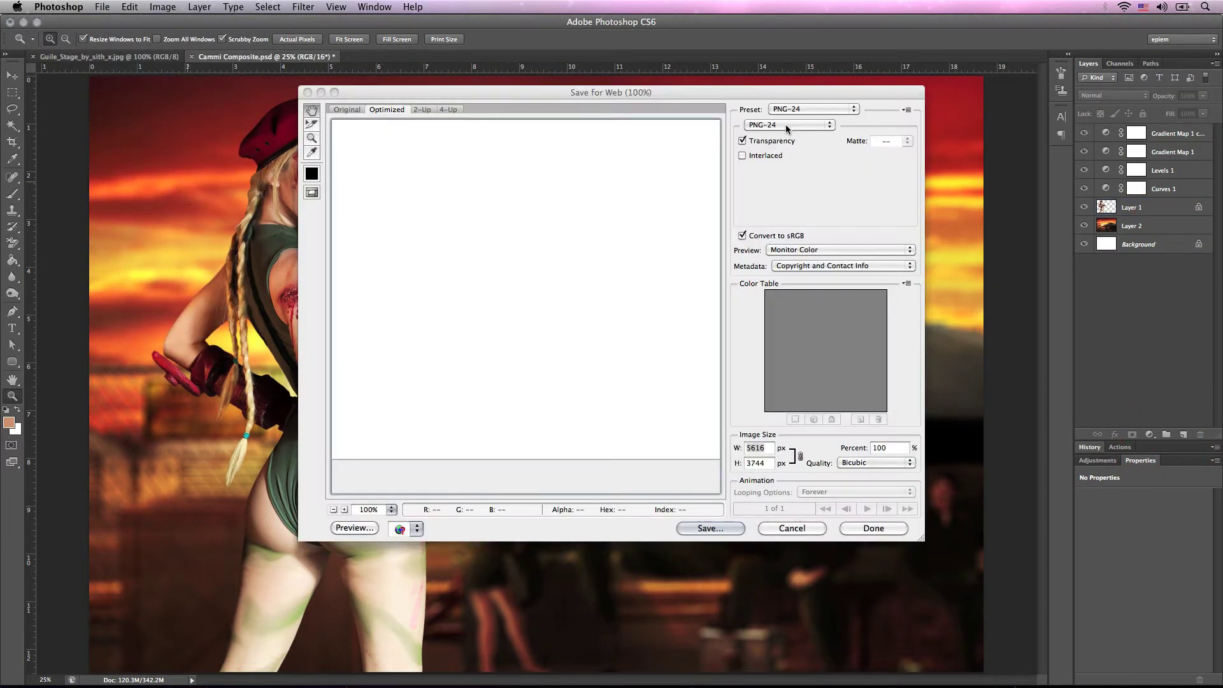
left_click(787, 125)
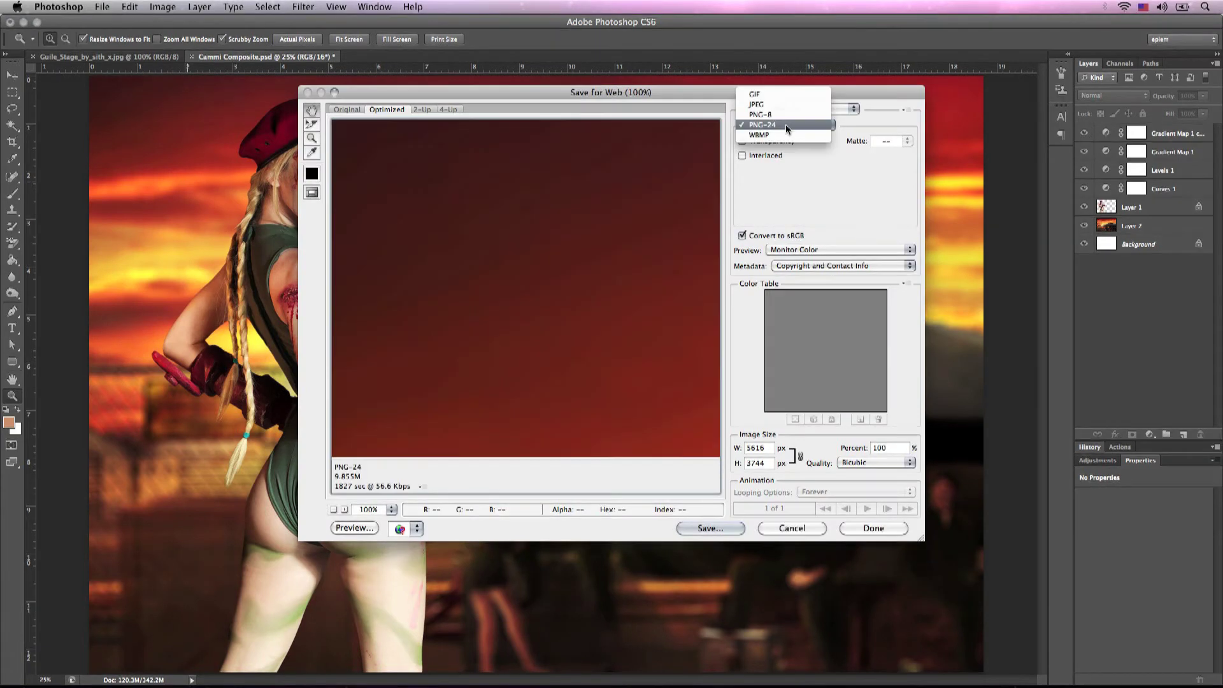
left_click(788, 104)
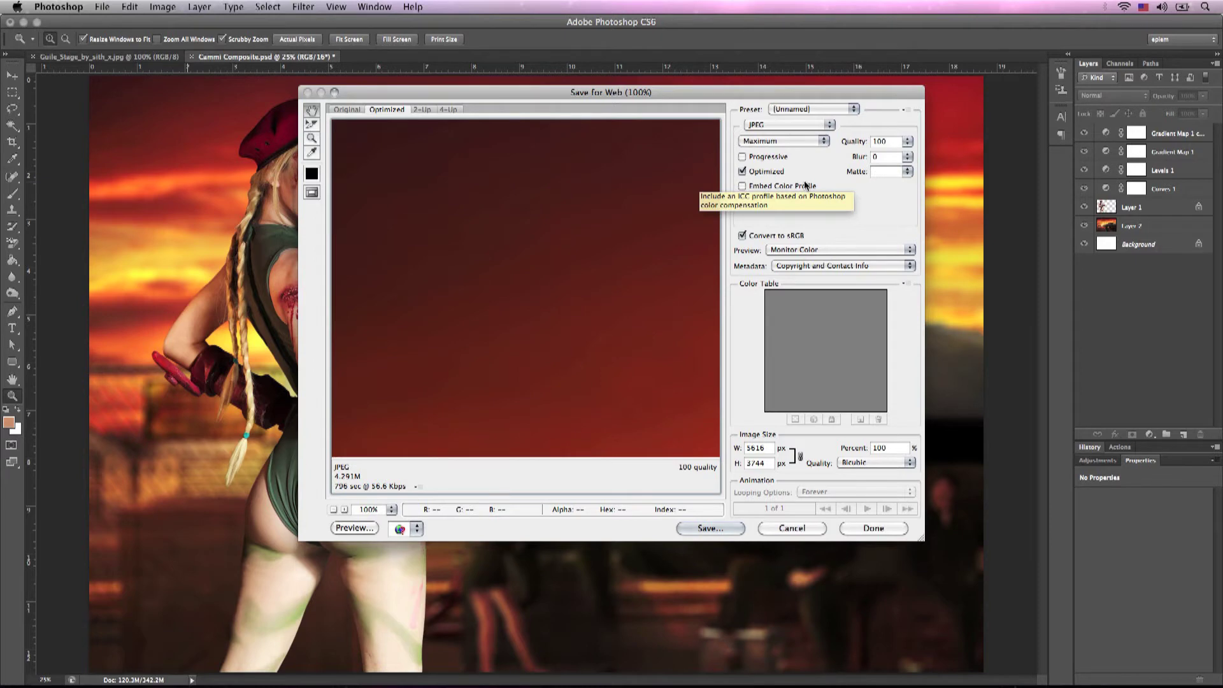
Step: Save the optimized image as Cammi-Composite.jpg in the Media folder of the session folder on the Desktop
left_click(710, 528)
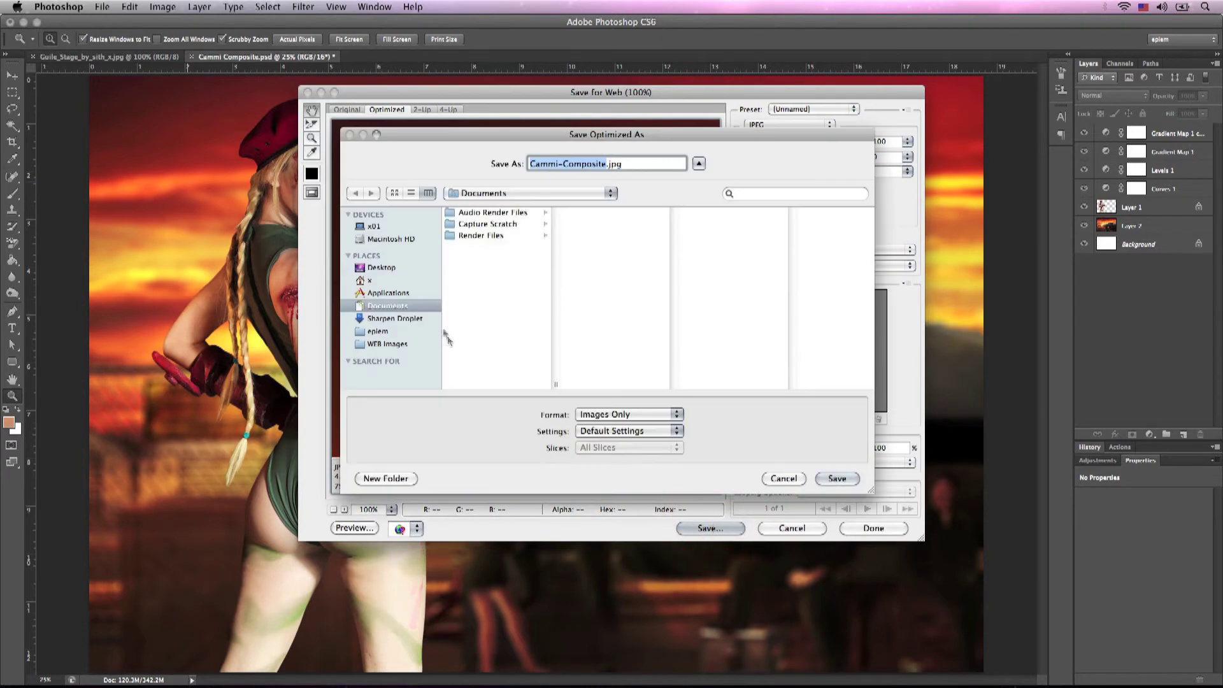
left_click(422, 270)
left_click(517, 256)
key("Right")
key("Down")
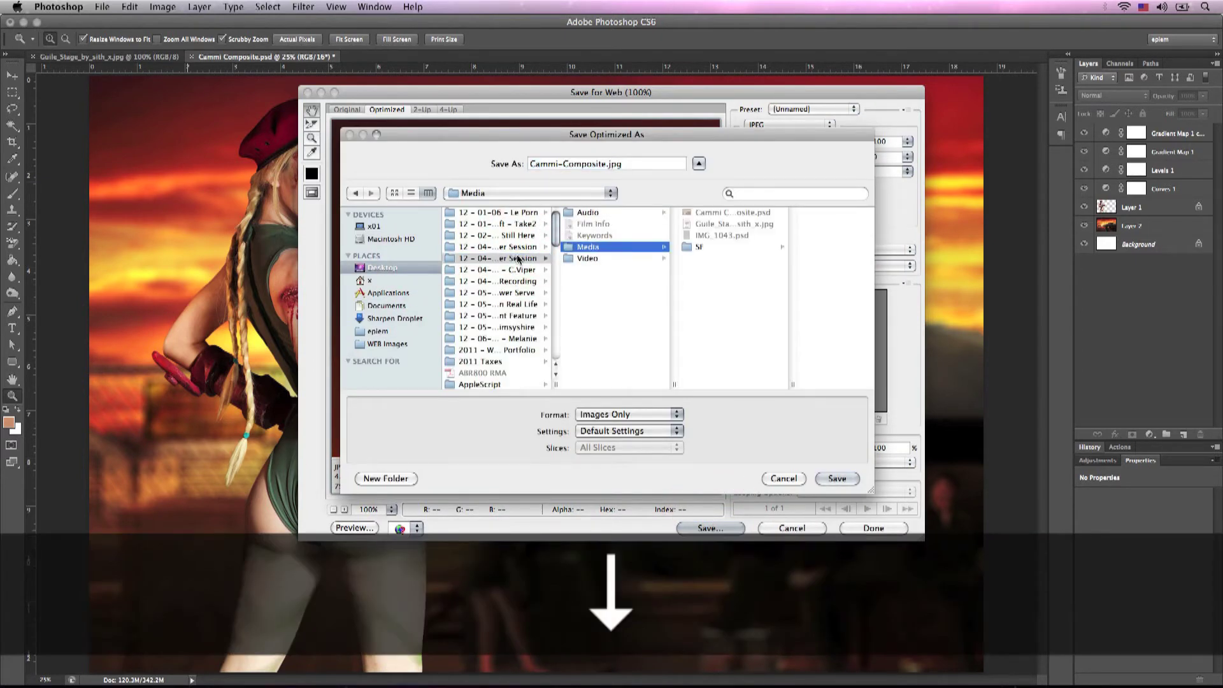
left_click(837, 479)
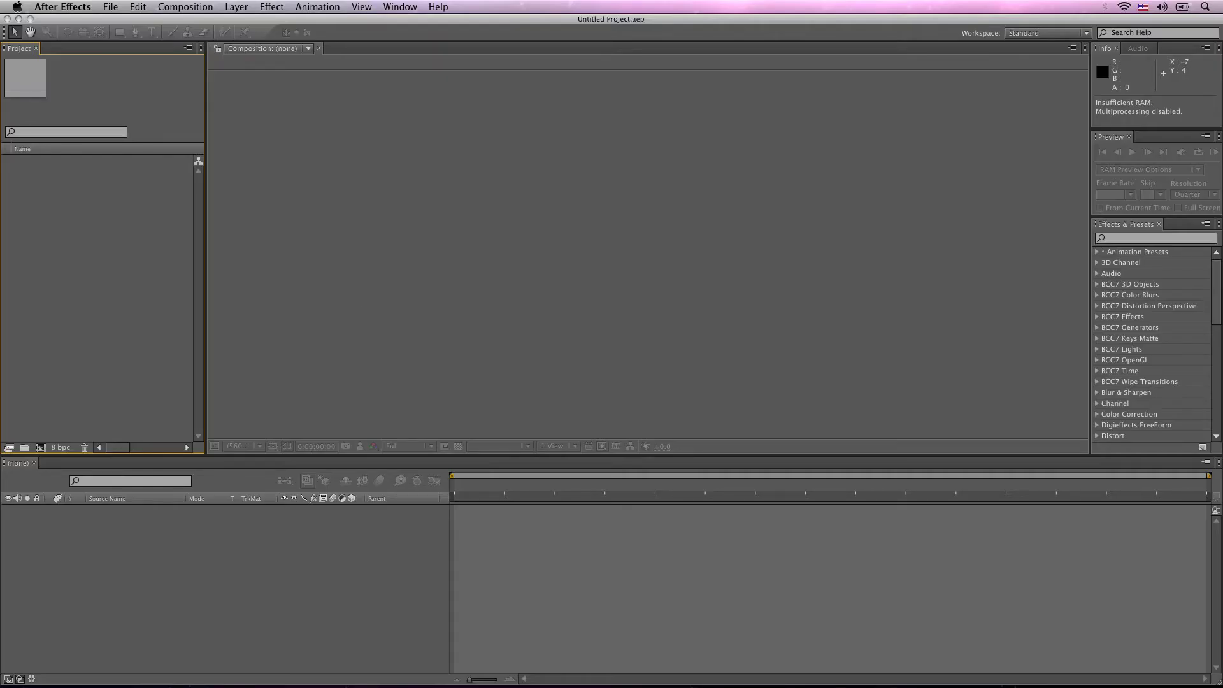
Step: Switch to After Effects, import Cammi-Composite.jpg from Finder and create a new composition from it
key("super+Tab")
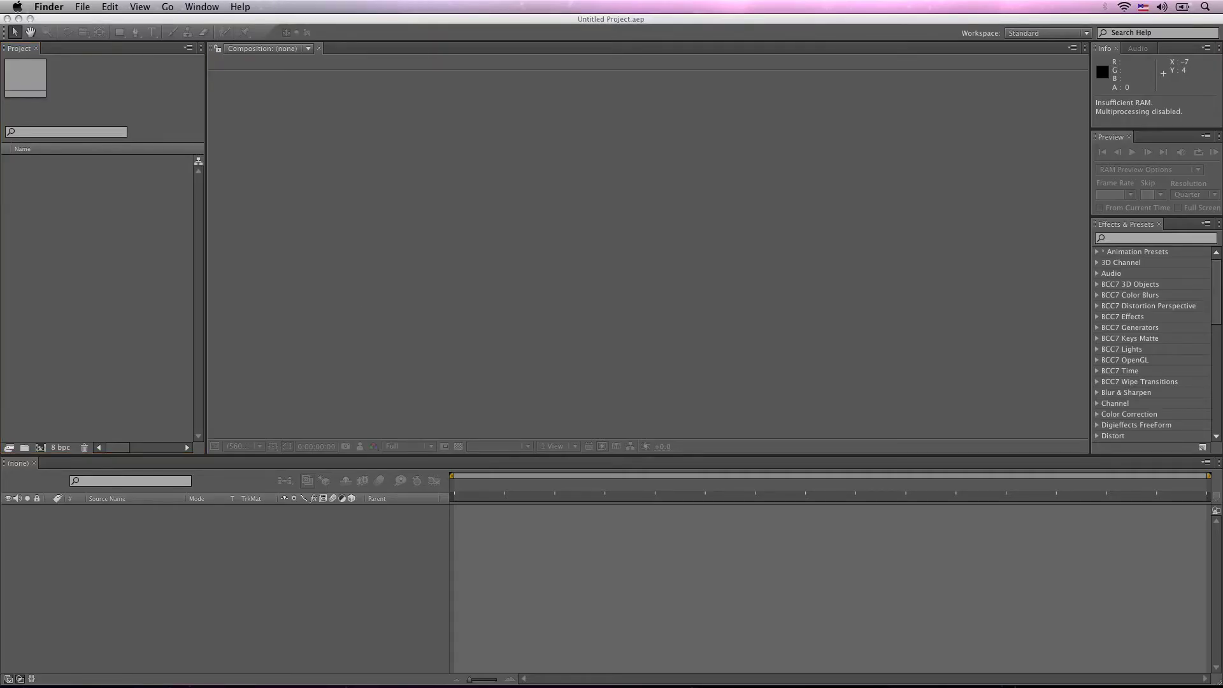
left_click_drag(0, 167, 132, 240)
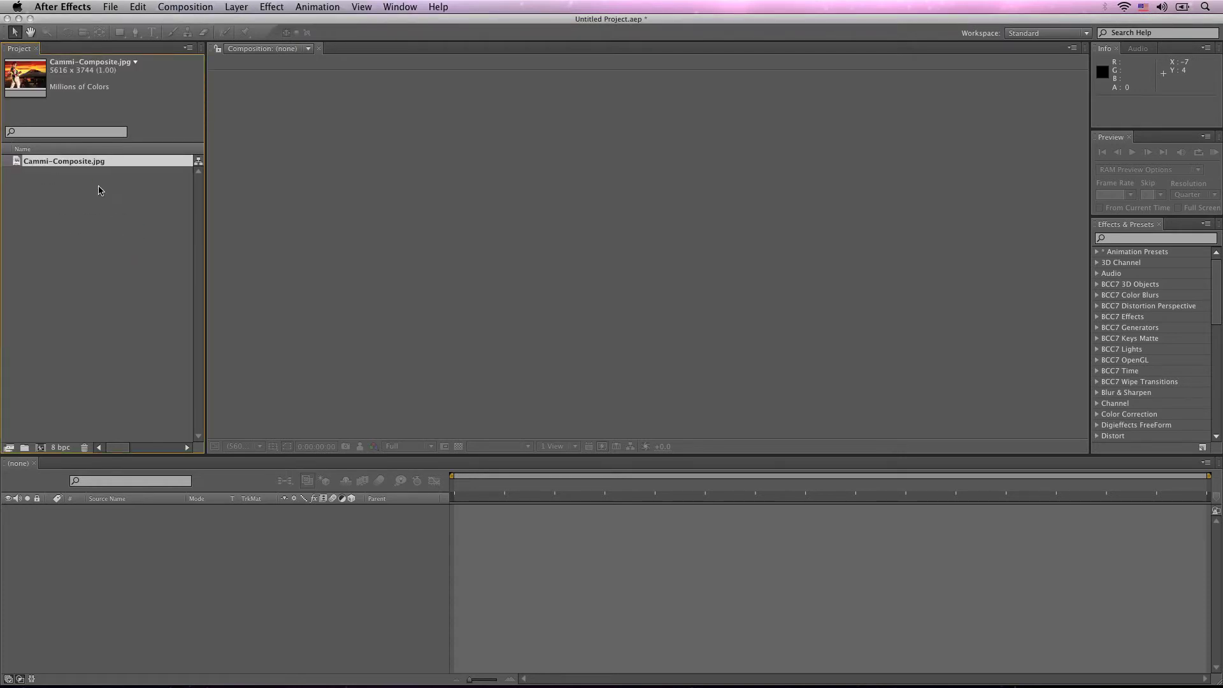
left_click_drag(87, 163, 39, 449)
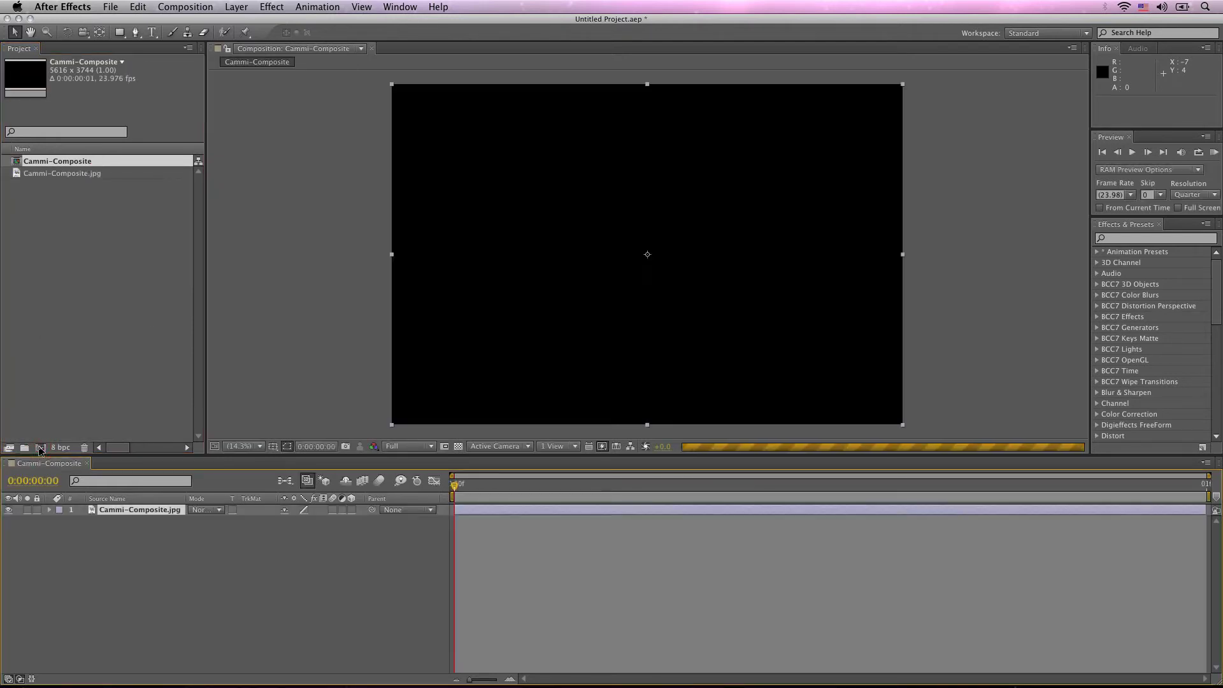
Step: Check the size, frame rate and duration in the Cammi-Composite composition's settings
right_click(124, 165)
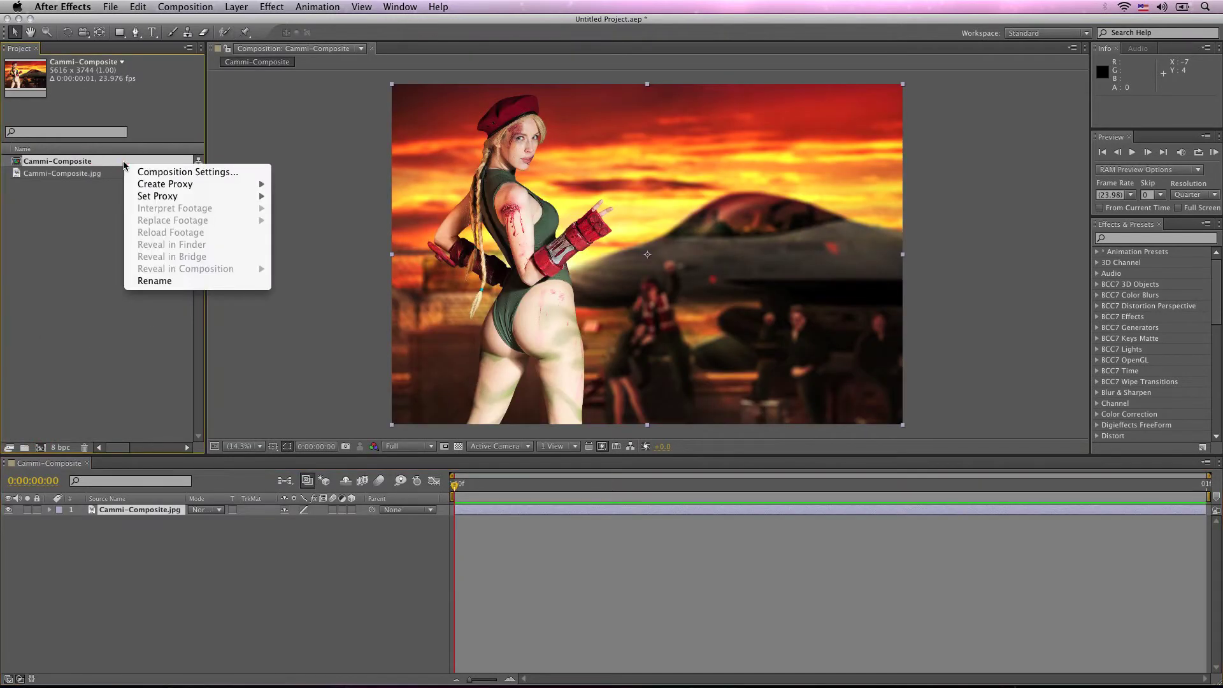
left_click(154, 173)
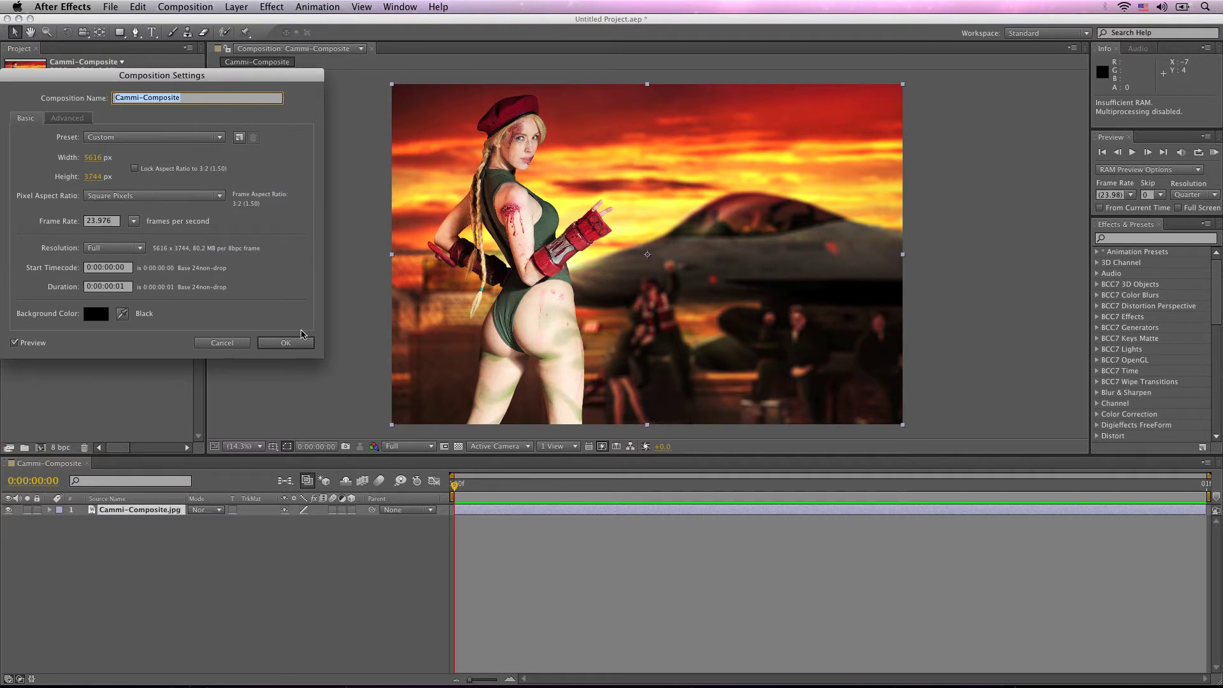
left_click(285, 343)
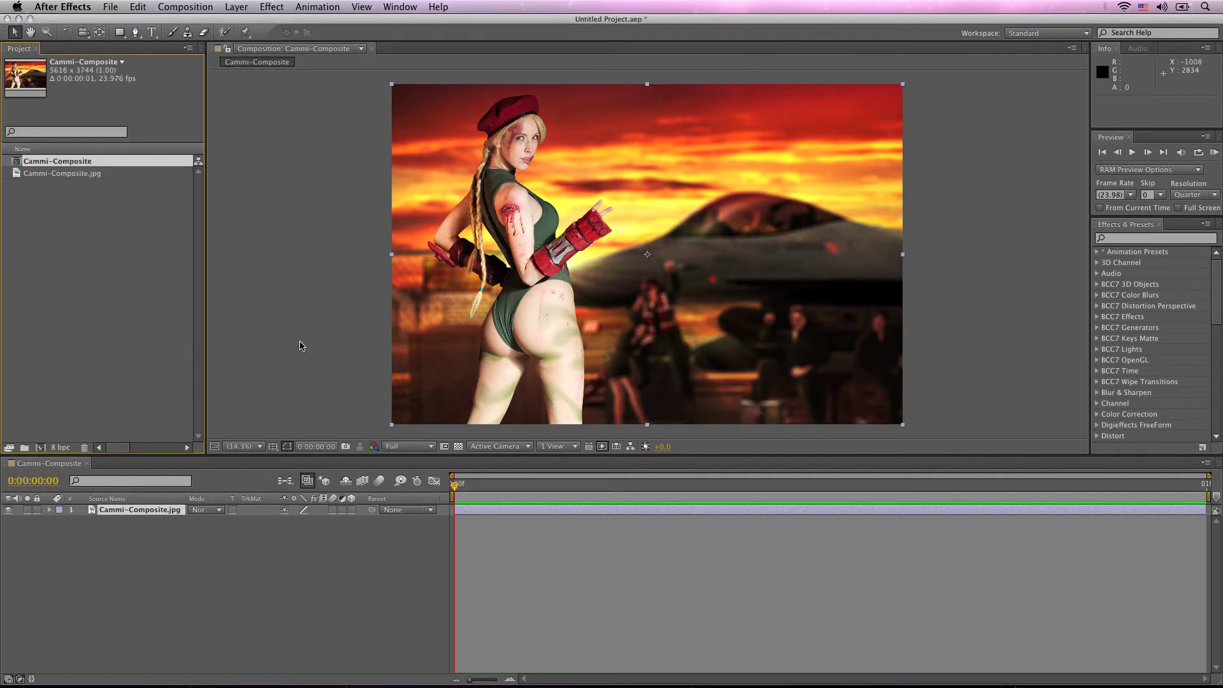
Step: Add a composition-sized black solid named Flare above the image and set its blending mode to Screen
left_click(206, 543)
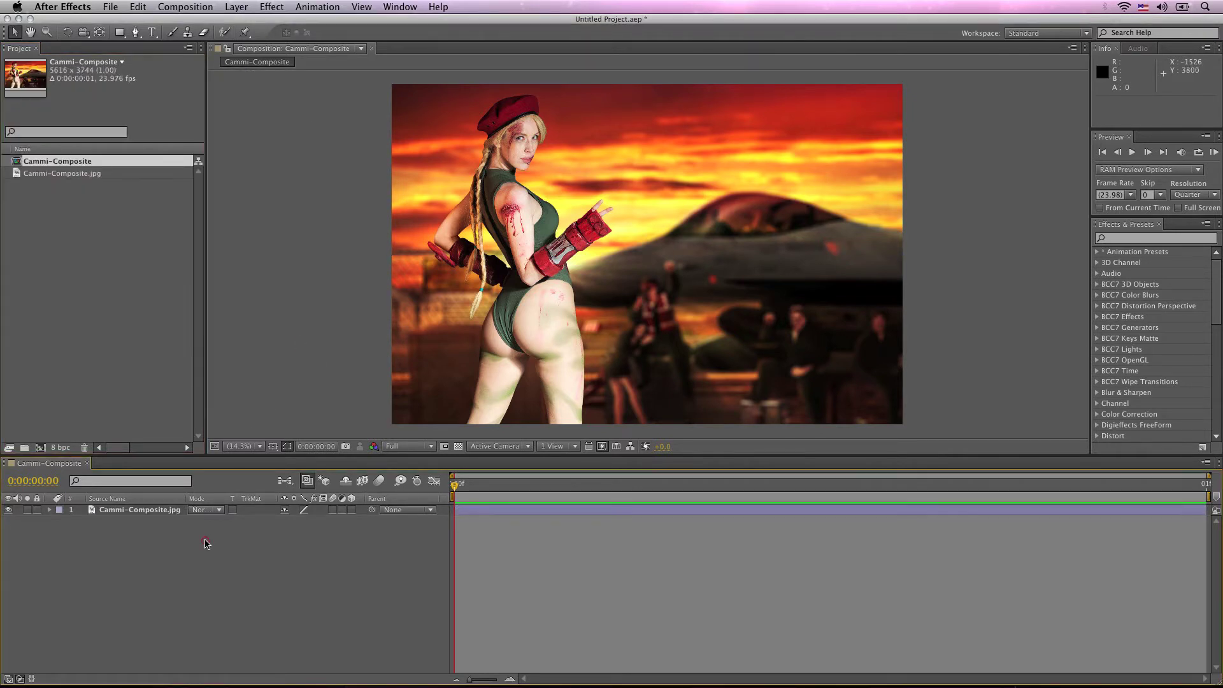
left_click(193, 5)
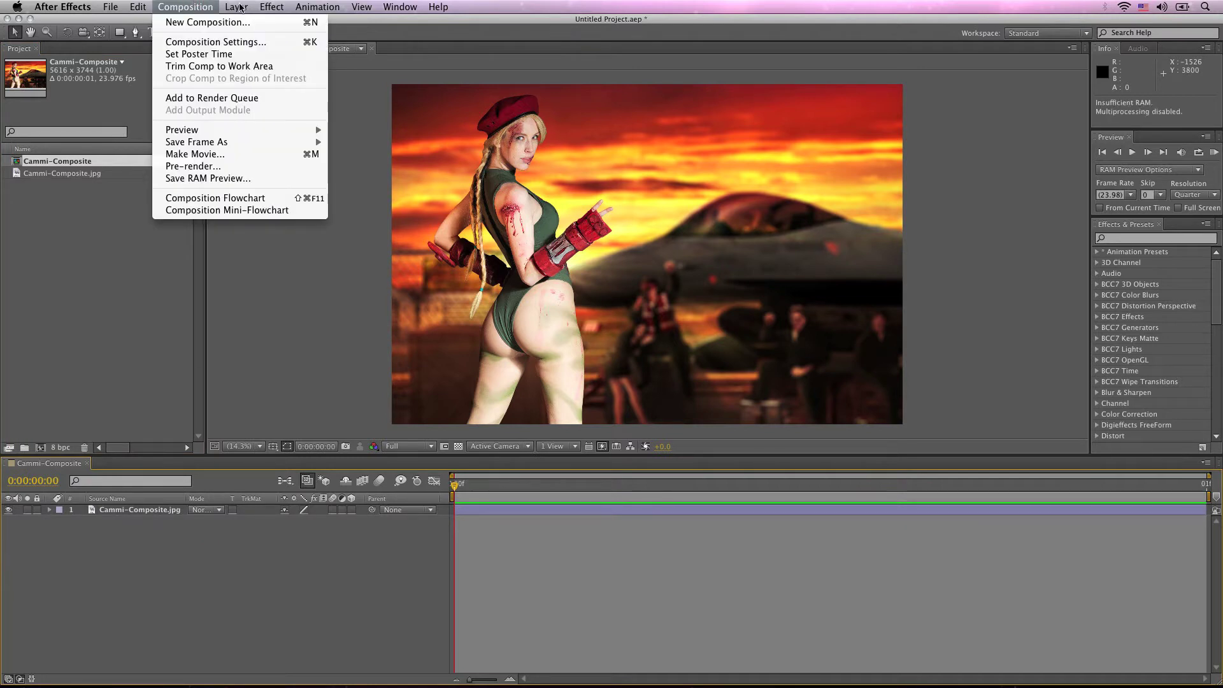
mouse_move(240, 7)
mouse_move(267, 22)
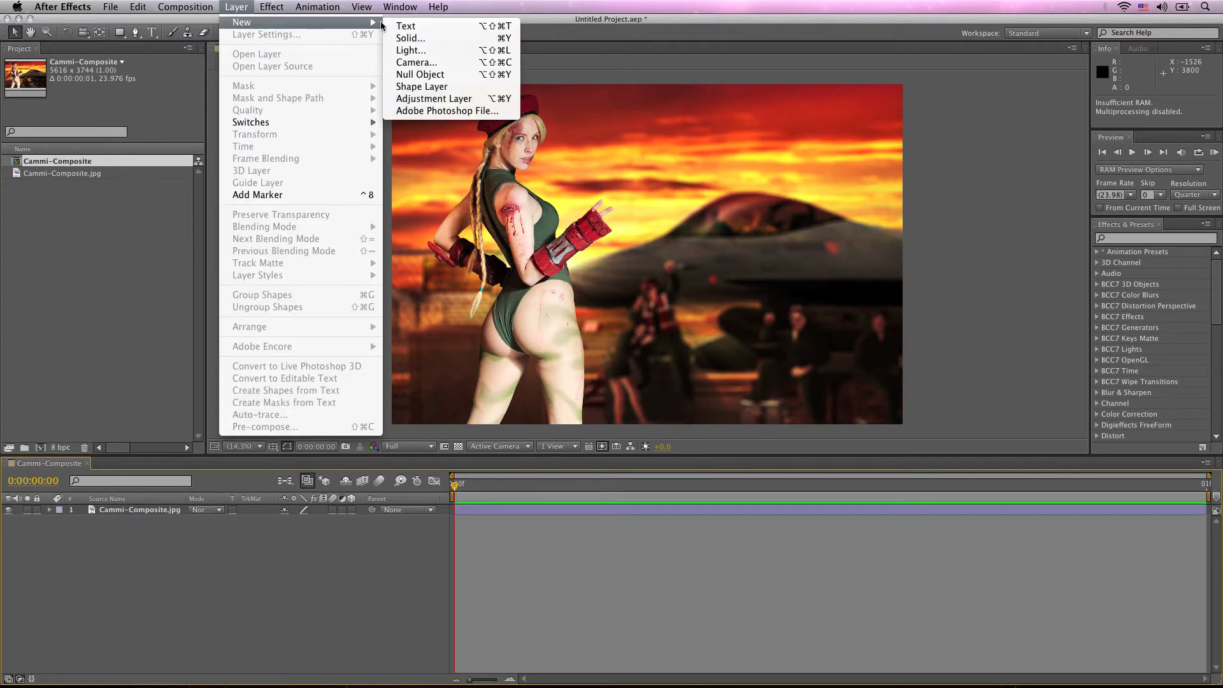
left_click(436, 38)
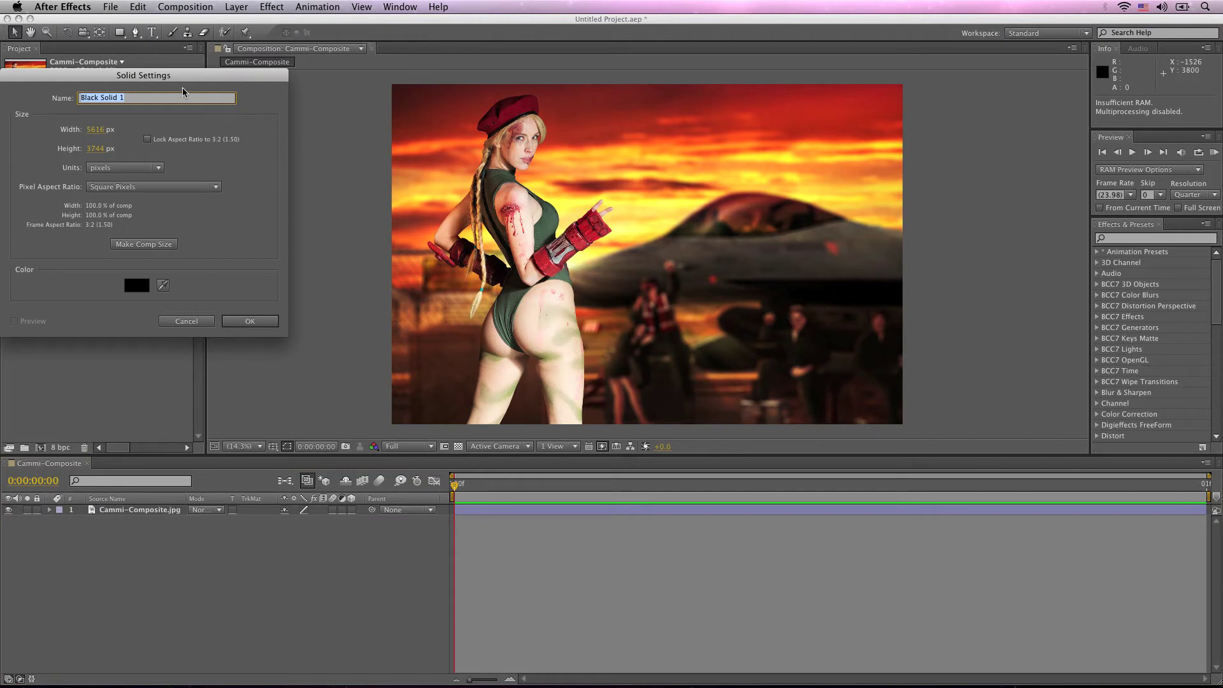
type("Flare")
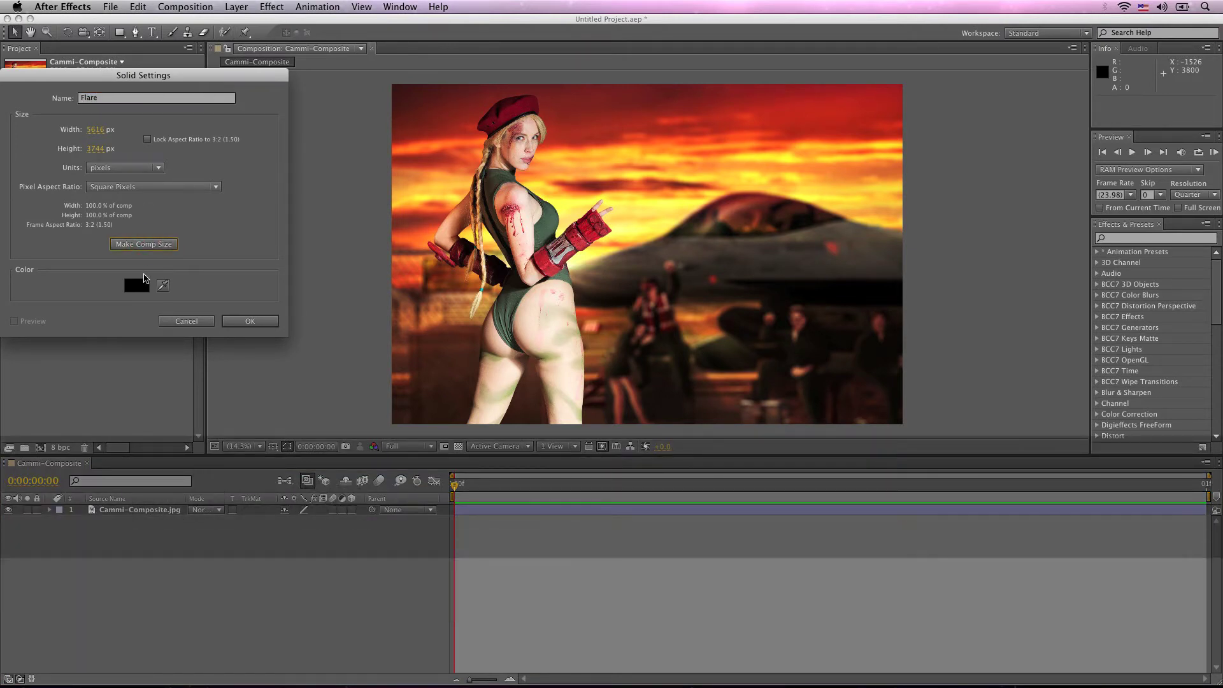
left_click(144, 284)
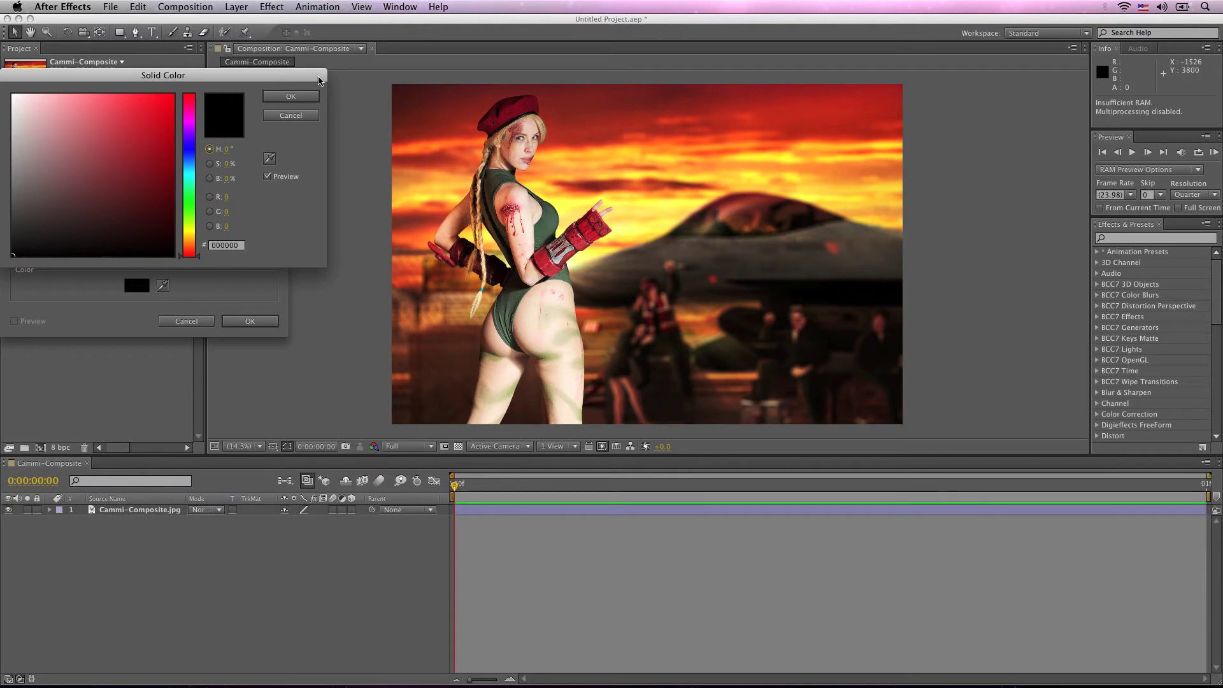
left_click(307, 97)
left_click(251, 322)
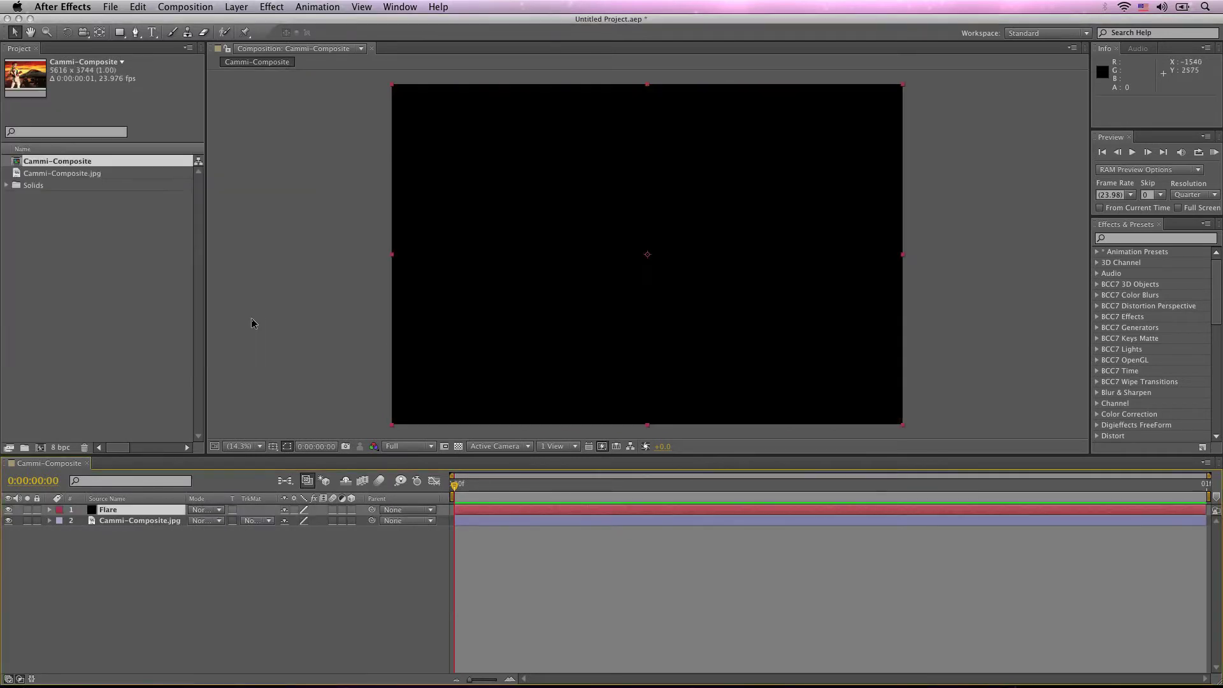
left_click(216, 512)
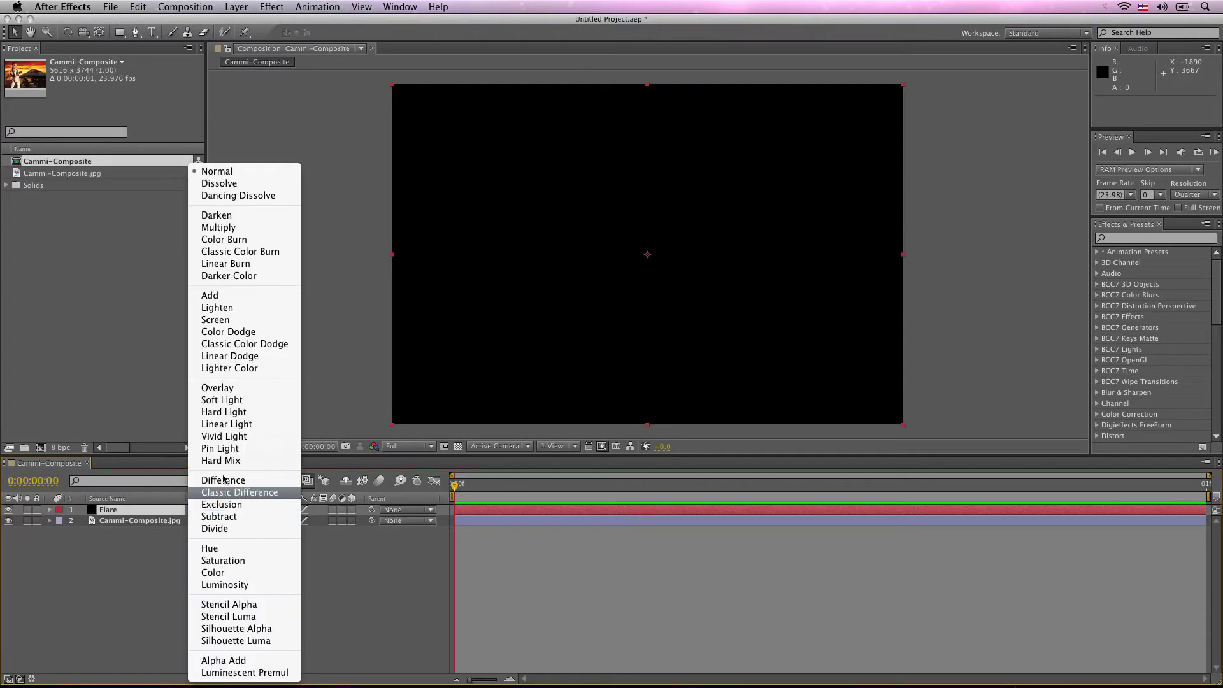
left_click(273, 320)
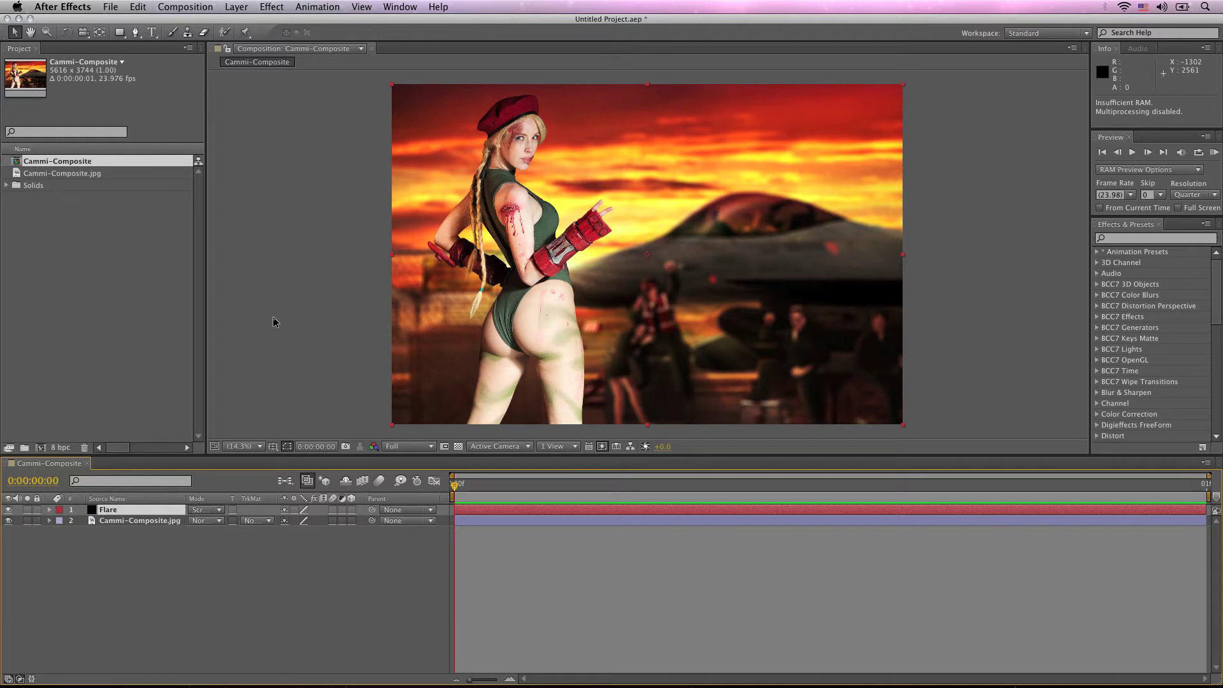
Step: Apply Video Copilot's Optical Flares effect to the Flare layer and toggle its Use GPU option
left_click(271, 6)
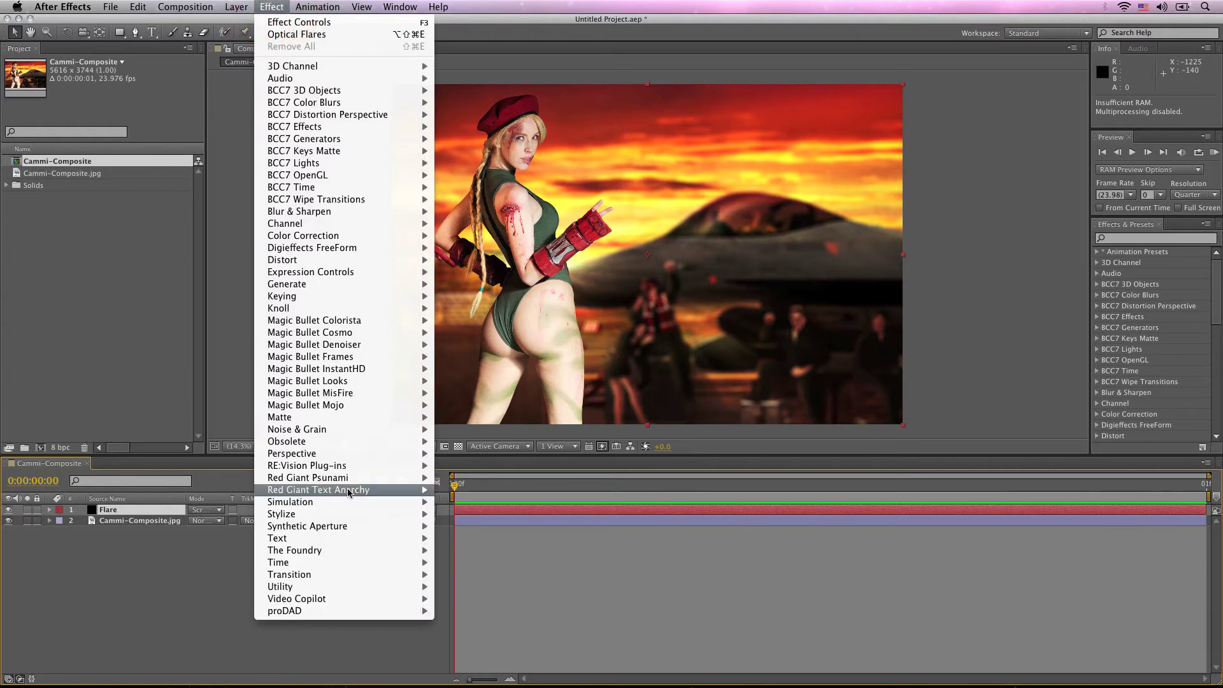
mouse_move(389, 602)
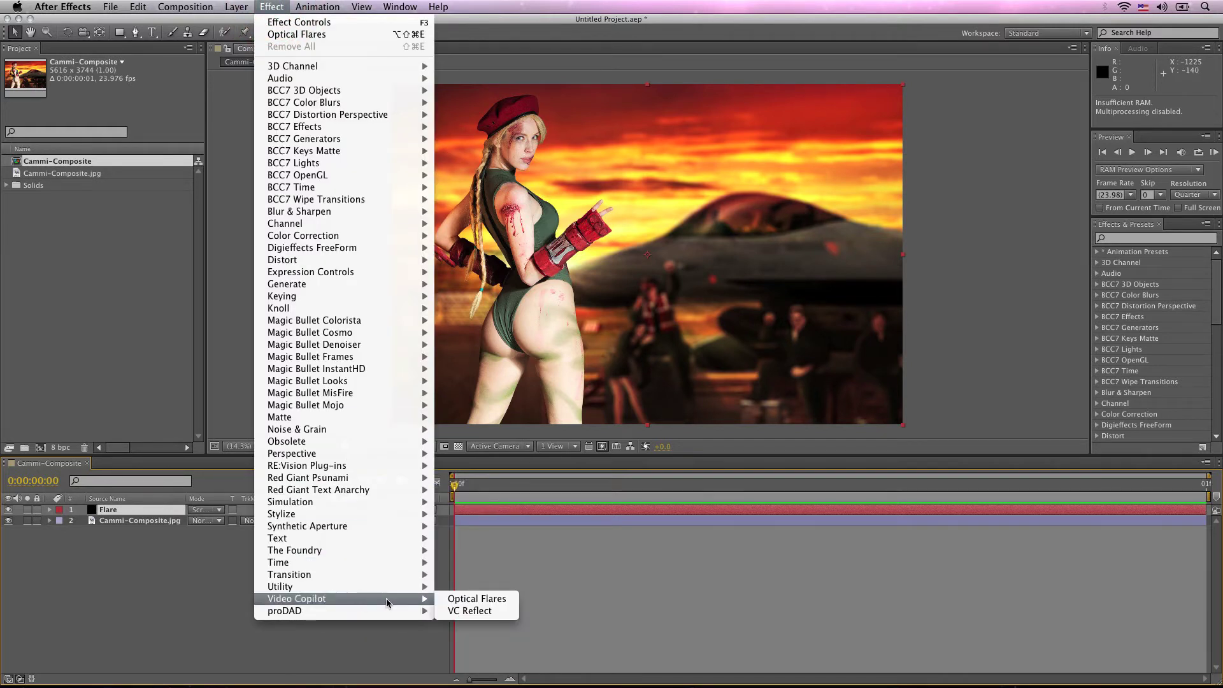
left_click(453, 599)
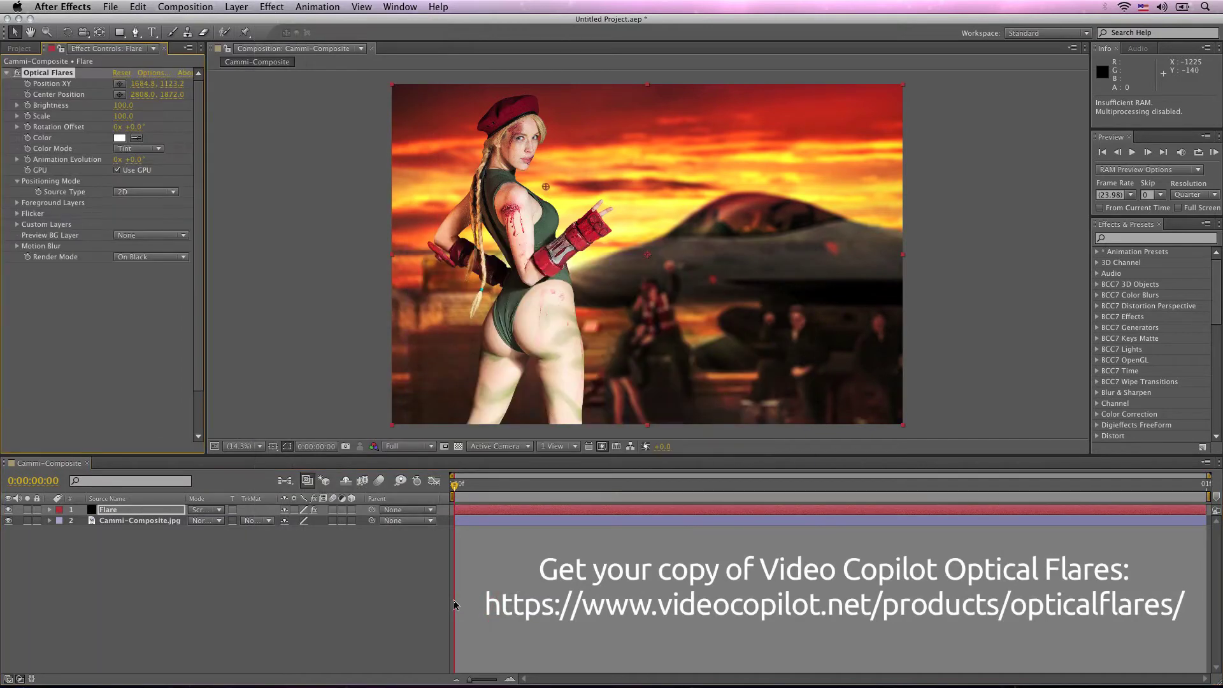
left_click(118, 171)
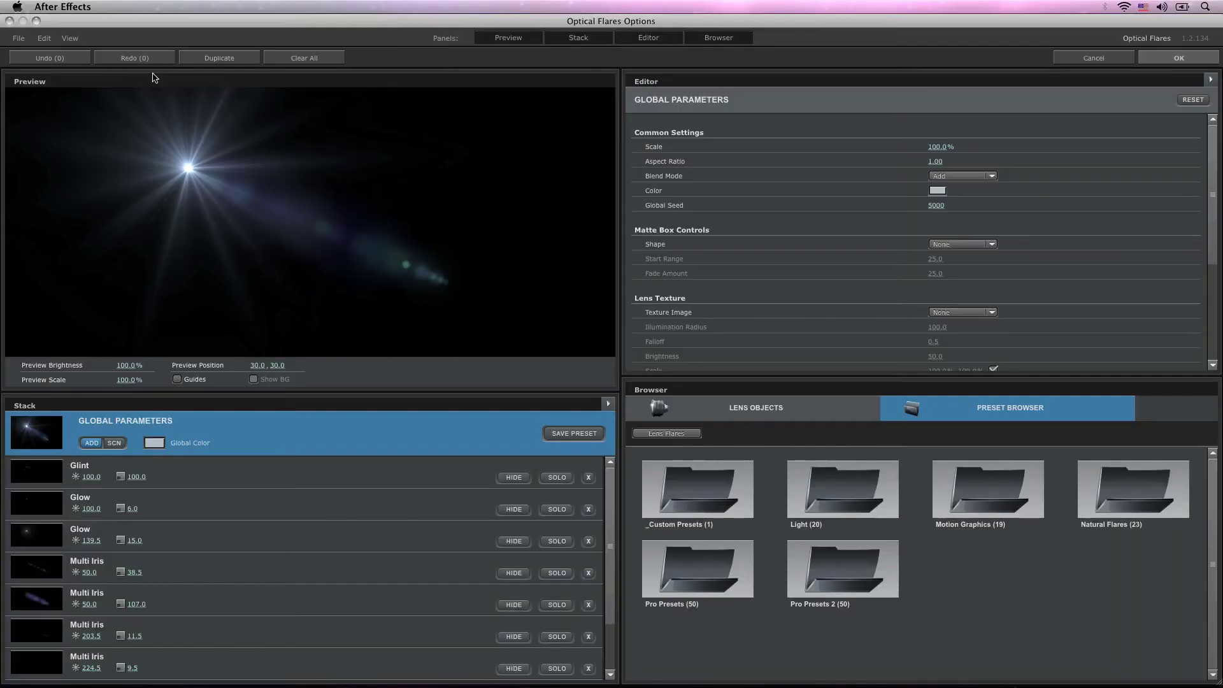
Step: Try the warm orange flare from the Pro Presets folder in the Optical Flares options
double_click(700, 584)
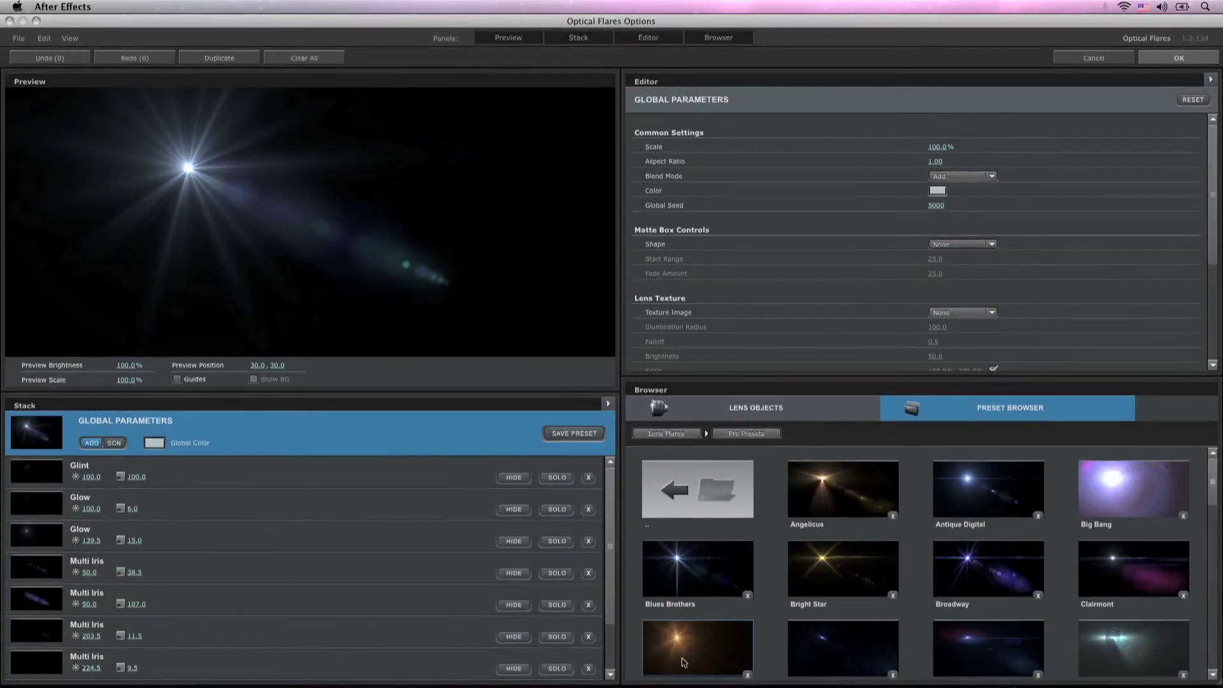
left_click(684, 662)
left_click_drag(1212, 481, 1218, 666)
Step: Load the Glam flare preset from the Pro Presets 2 folder
left_click(668, 433)
left_click(837, 580)
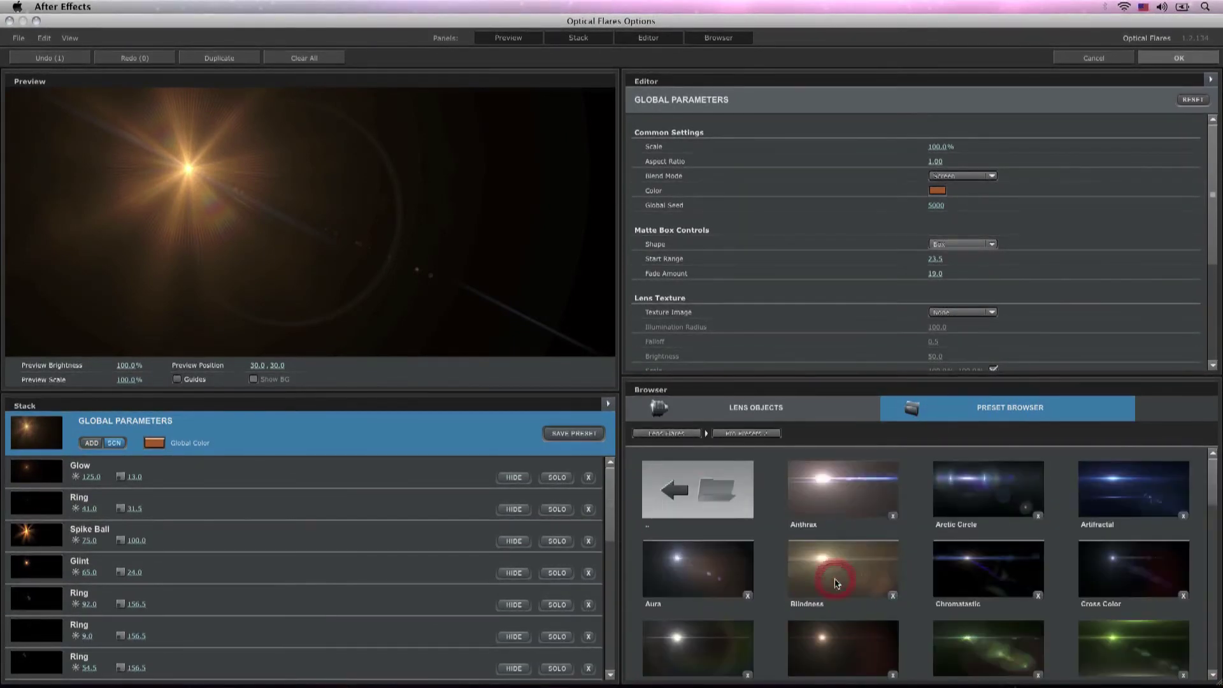
scroll(865, 563, "down", 10)
scroll(866, 563, "up", 5)
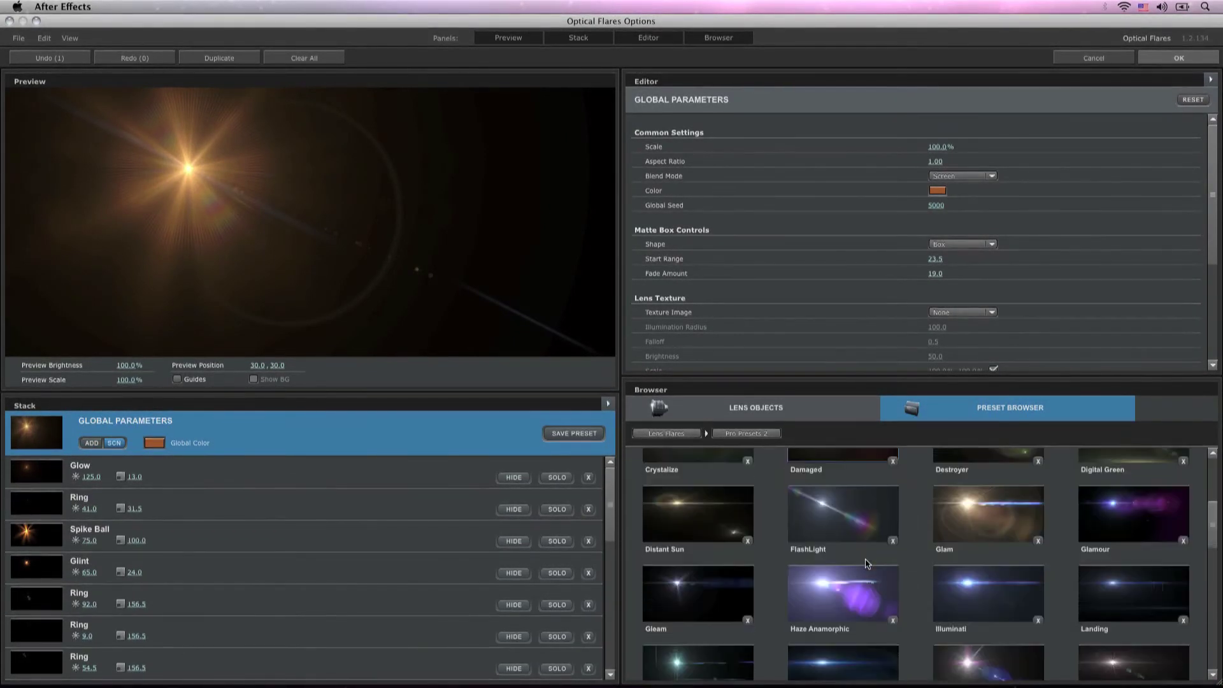
left_click(992, 518)
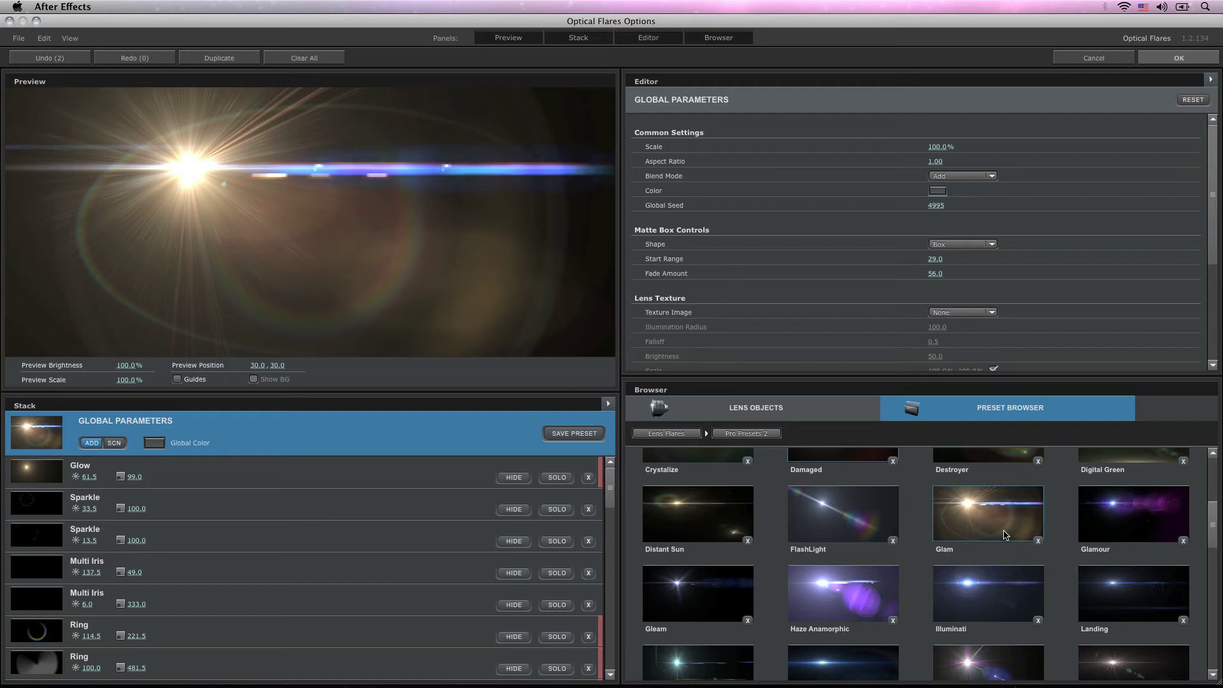
Step: Delete the Multi Iris elements that form the blue horizontal streak from the flare stack, undoing the last deletion
scroll(403, 558, "down", 10)
left_click(588, 598)
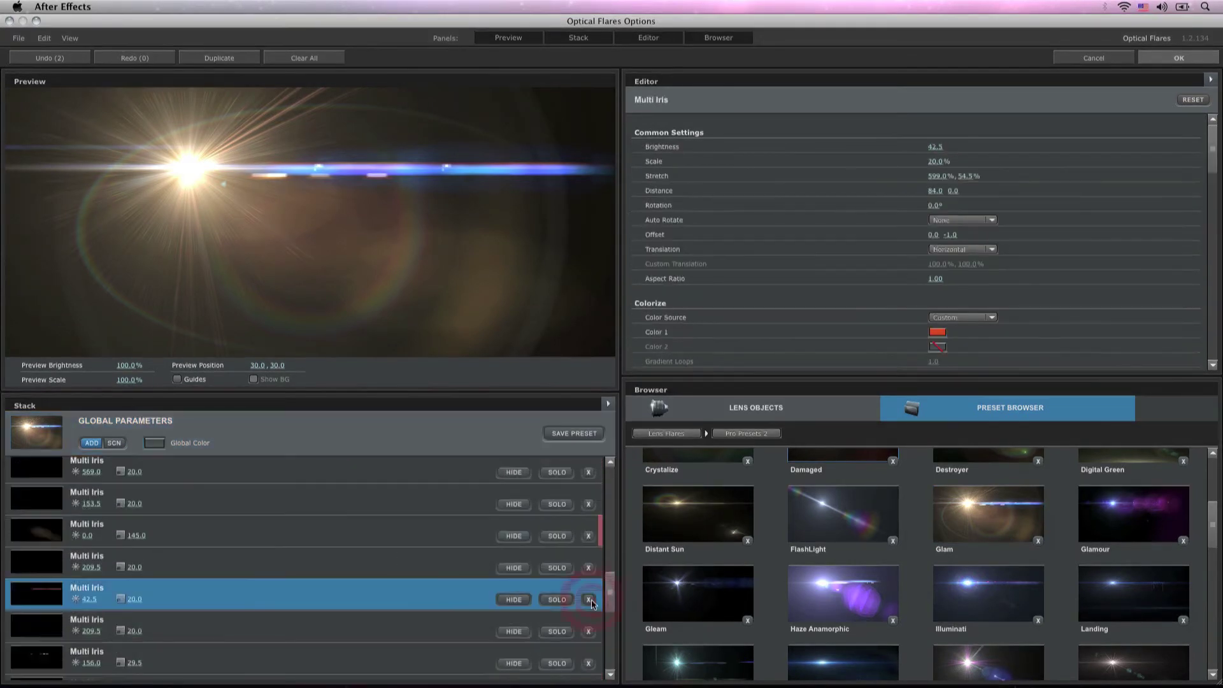
scroll(587, 598, "down", 2)
left_click(589, 623)
left_click(587, 559)
scroll(588, 560, "down", 3)
left_click(588, 549)
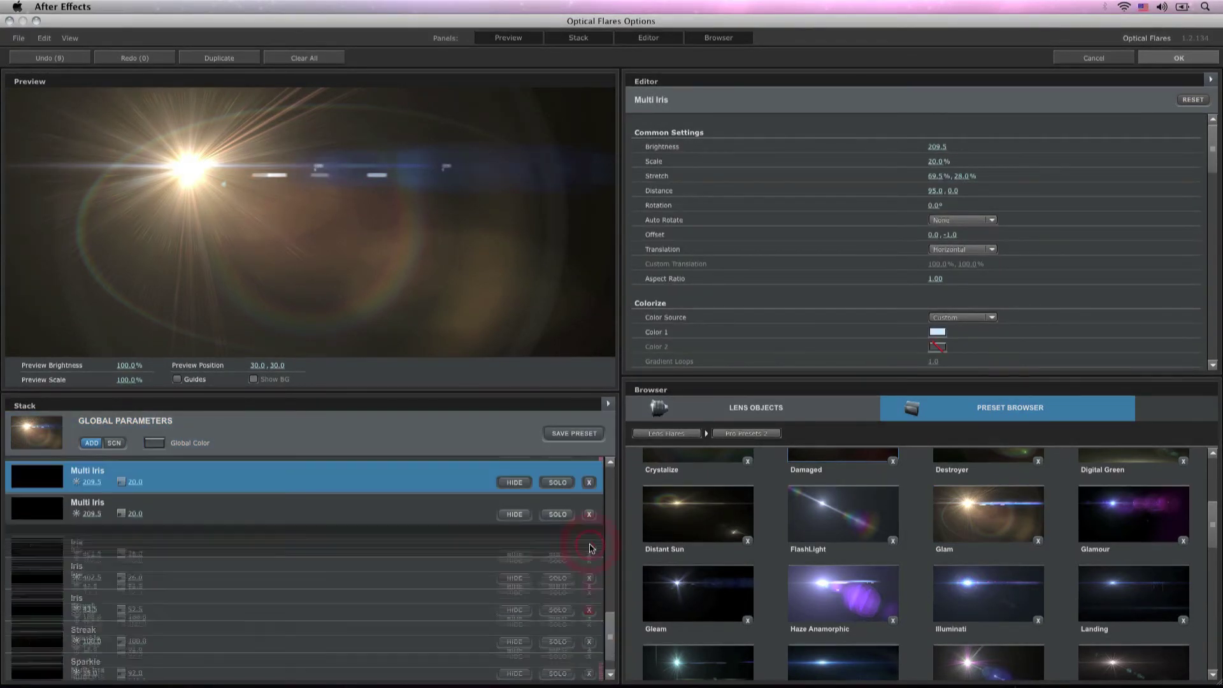
left_click(588, 551)
left_click(587, 523)
left_click(588, 491)
key("super+z")
Step: Find and delete the Multi Iris elements that form the small light specks along the flare's horizontal streak
scroll(488, 545, "up", 5)
scroll(489, 545, "up", 8)
left_click(515, 575)
left_click(515, 575)
scroll(480, 576, "down", 8)
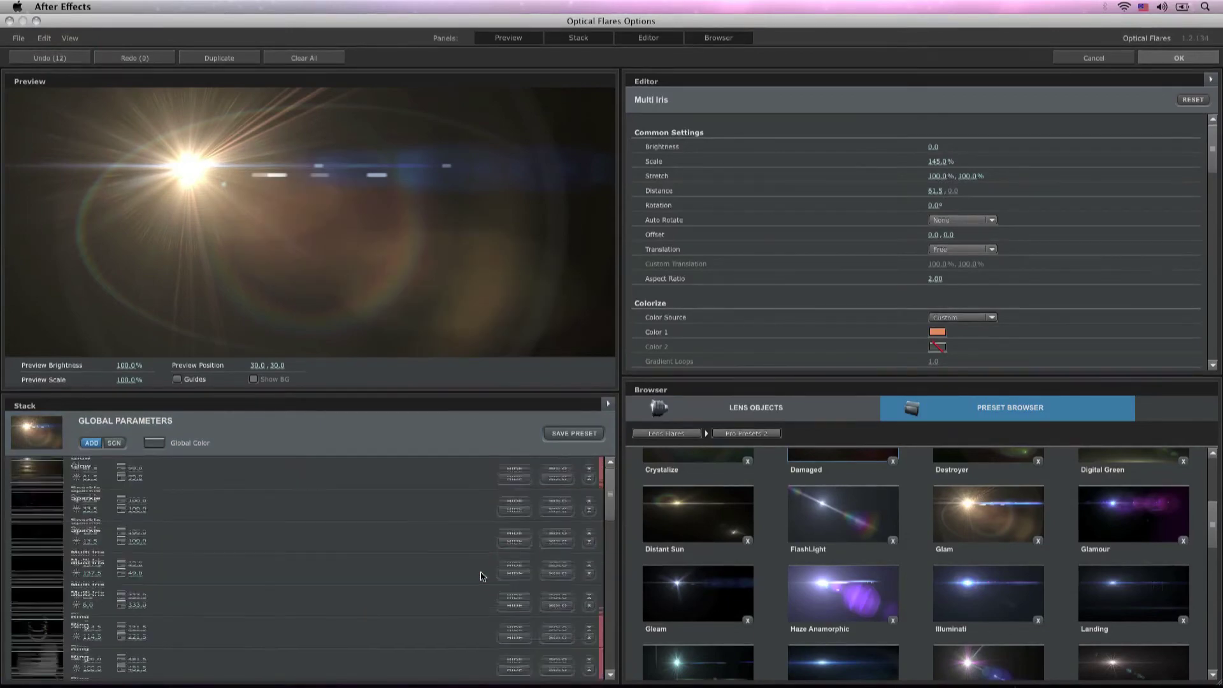
left_click(517, 584)
left_click(517, 584)
scroll(524, 525, "down", 4)
left_click(588, 522)
left_click(588, 553)
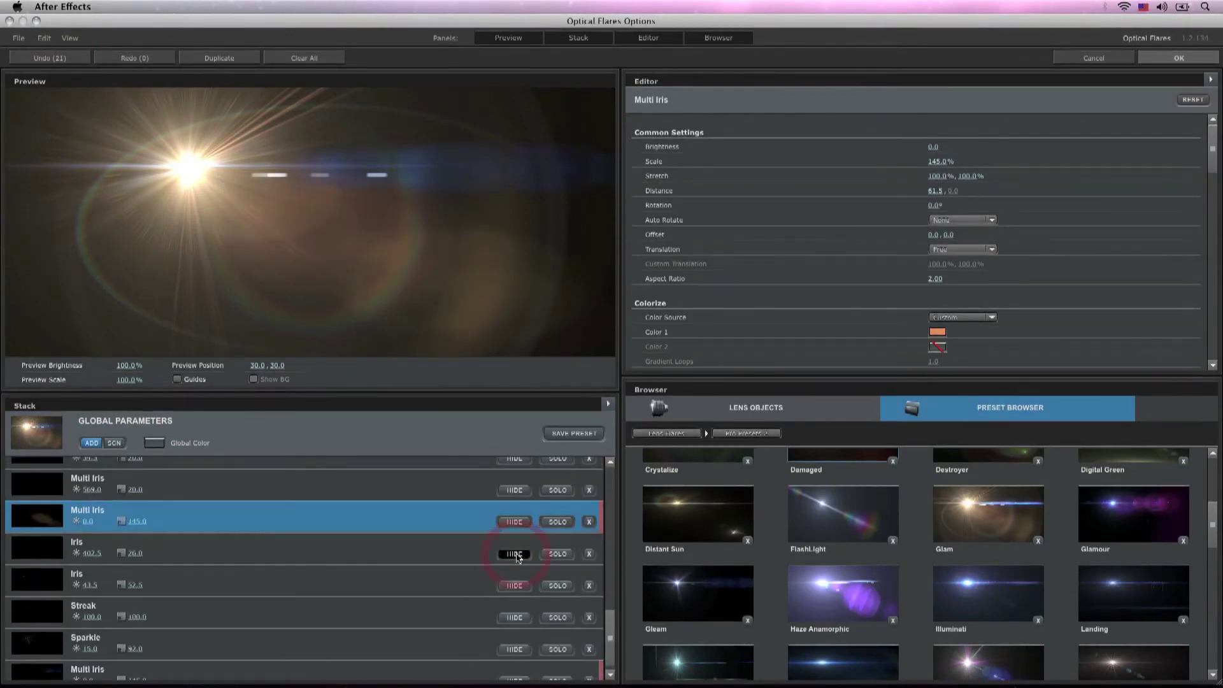
Step: Delete the stack elements forming the blue streak and white dashes, including the 402.5-brightness Iris and 569.0-brightness Multi Iris, and apply the flare
scroll(510, 579, "up", 5)
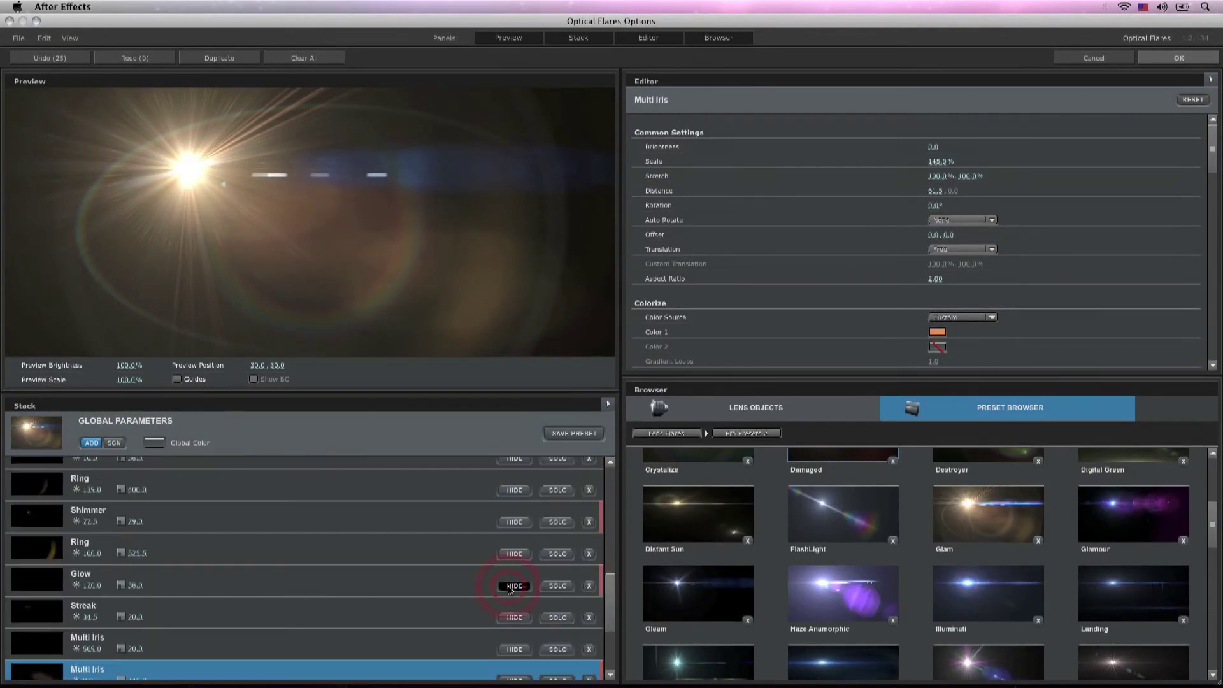
scroll(516, 510, "down", 8)
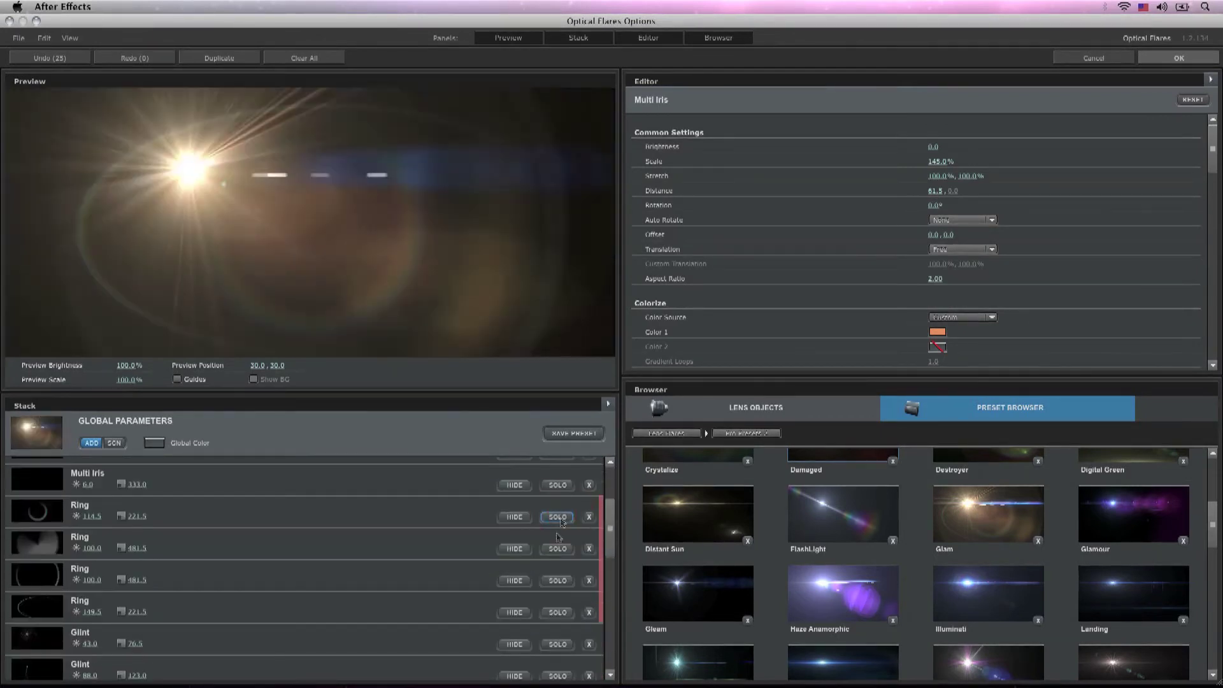
left_click(589, 674)
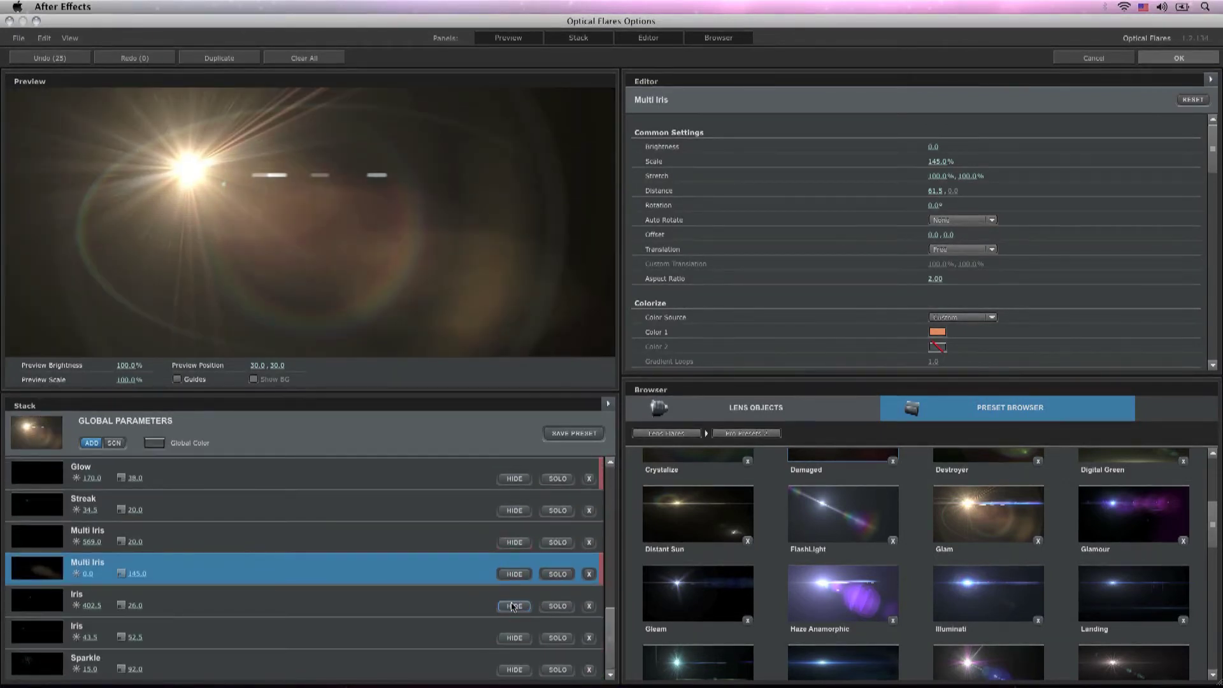
left_click(588, 610)
left_click(588, 606)
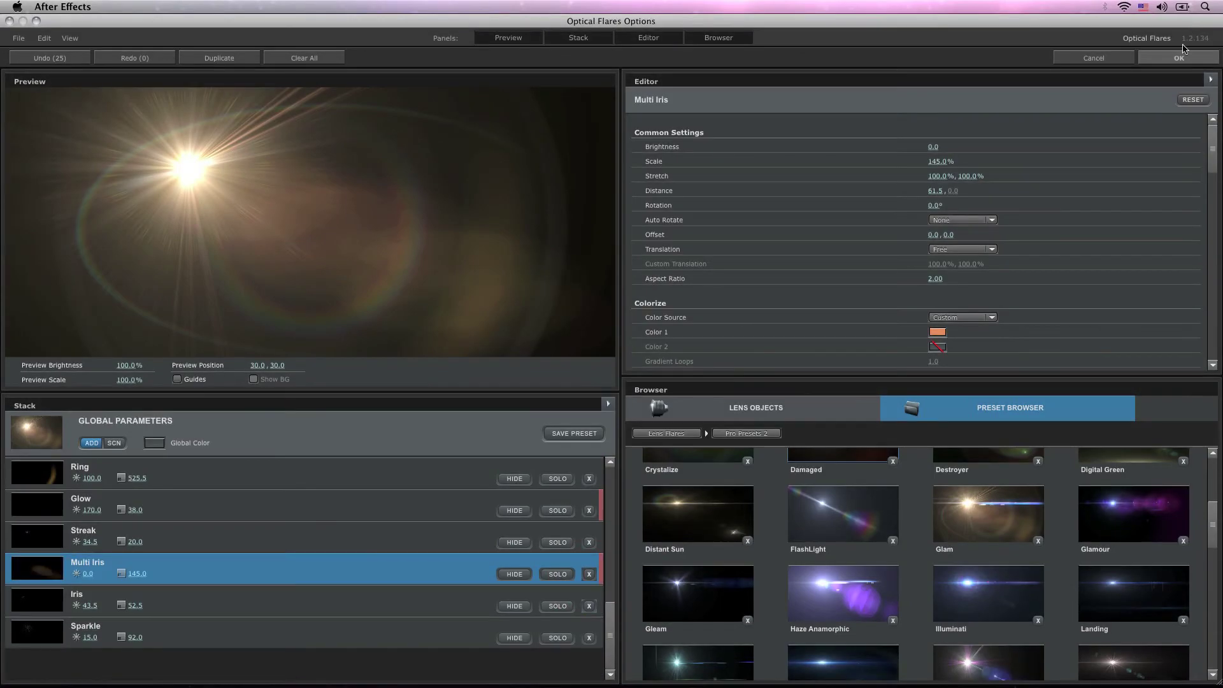
left_click(1179, 58)
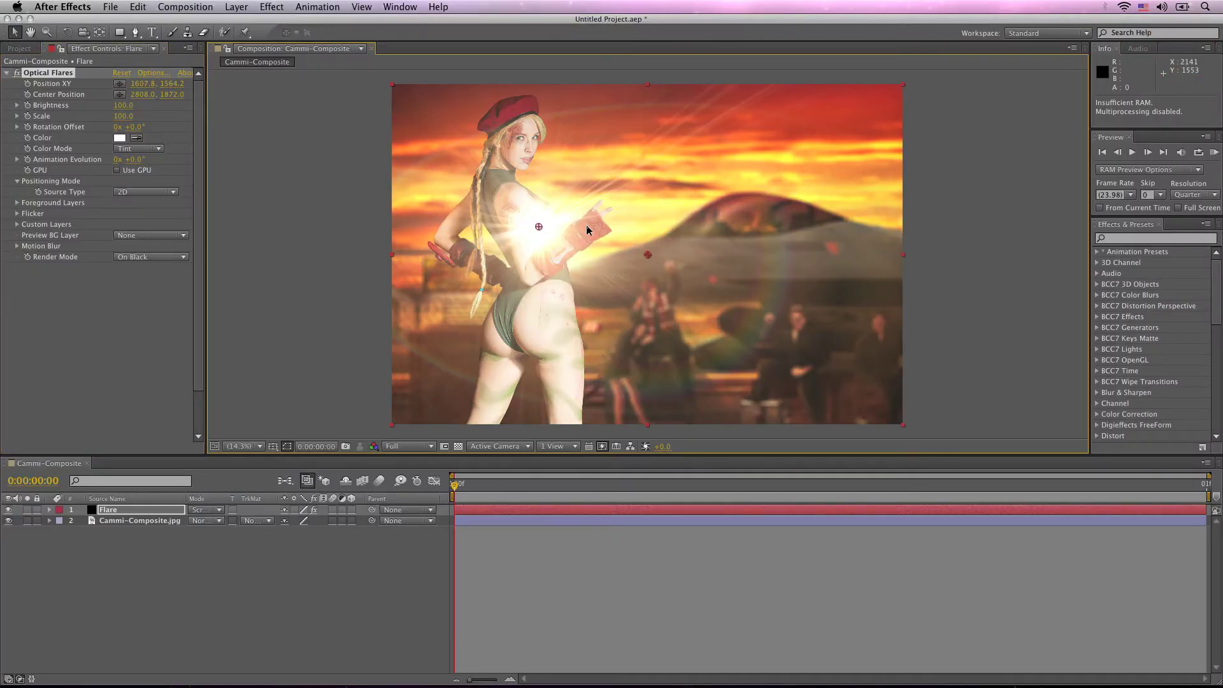
Step: Move the flare source to about 1708, 1687 near the figure's wrist and its center position to about 2934, 1998
left_click_drag(538, 226, 547, 238)
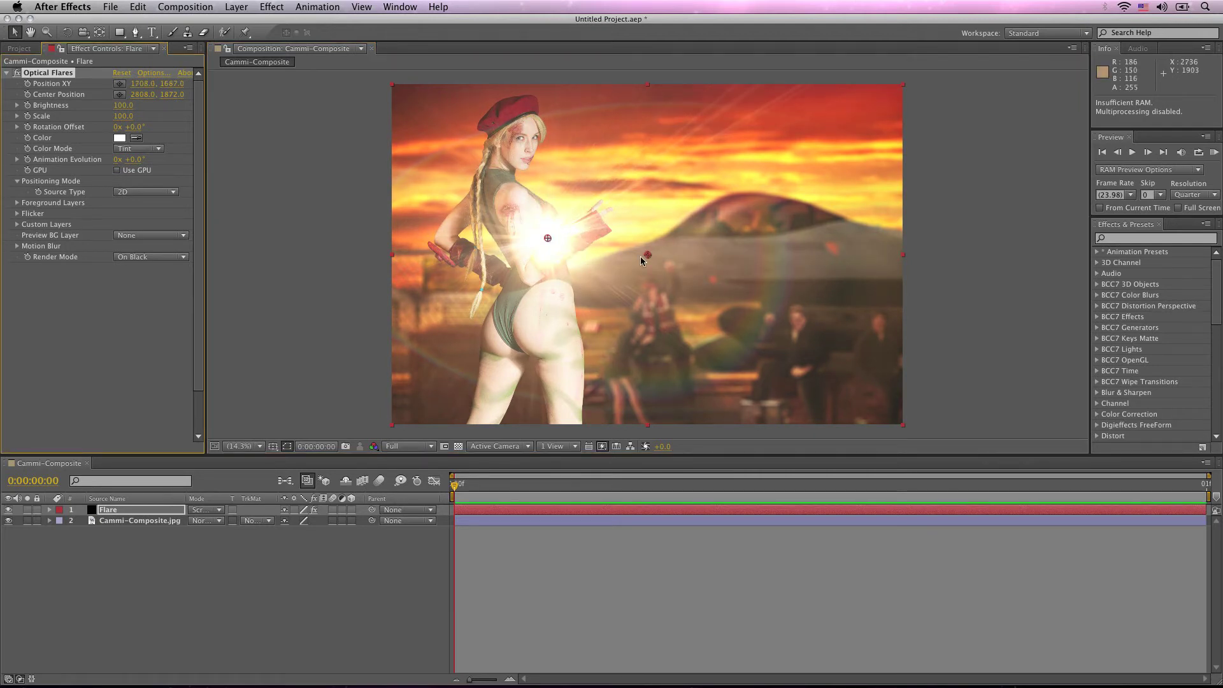
mouse_move(647, 254)
left_mouse_down()
mouse_move(682, 276)
mouse_move(656, 267)
left_mouse_up()
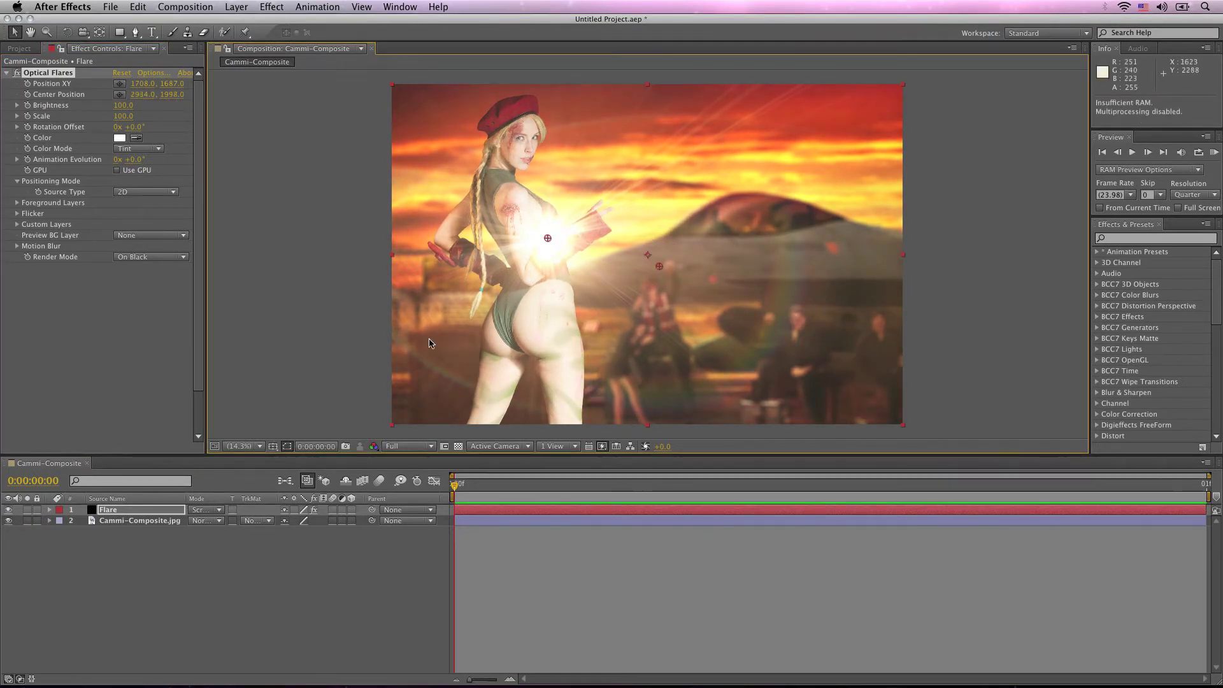
Step: Delete the Cammi-Composite.jpg layer and set the Flare layer's blending mode to Normal
left_click(152, 521)
key("Delete")
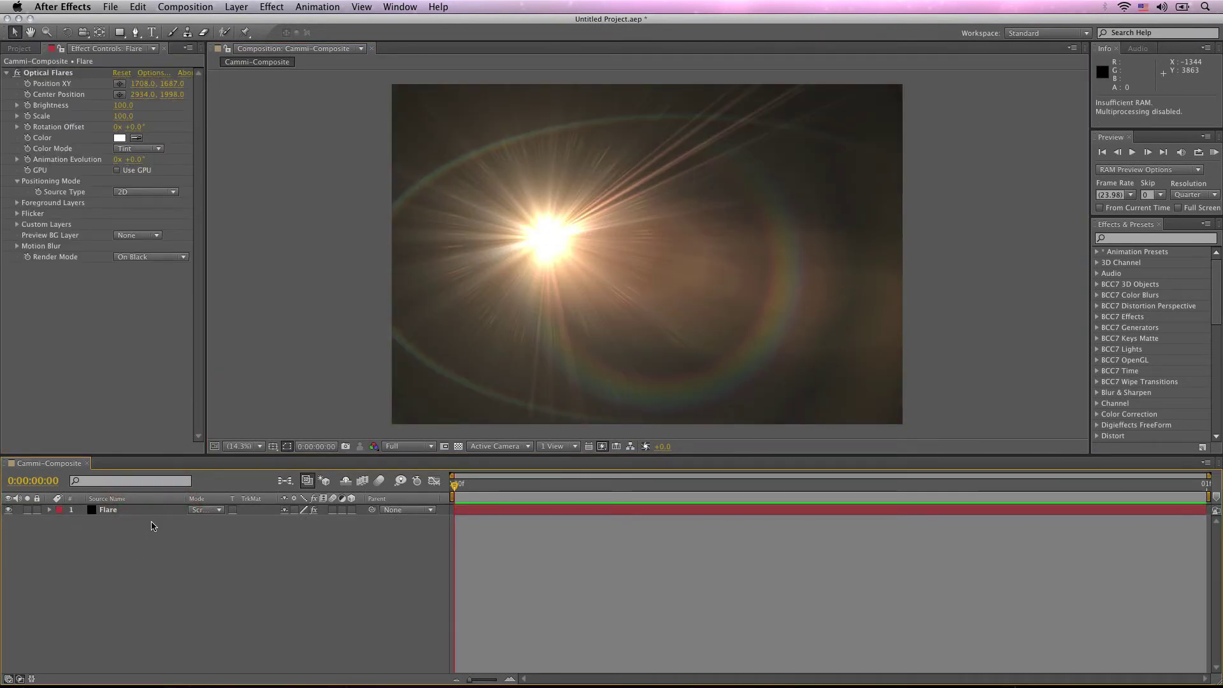
left_click(221, 508)
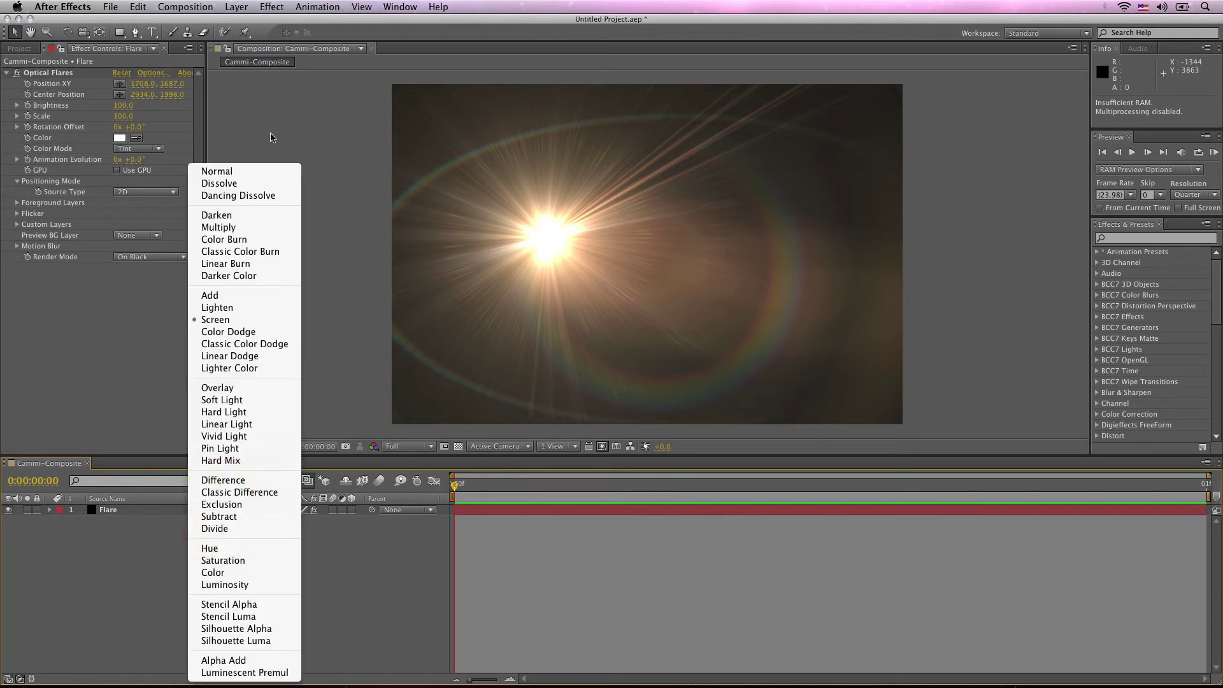
left_click(265, 168)
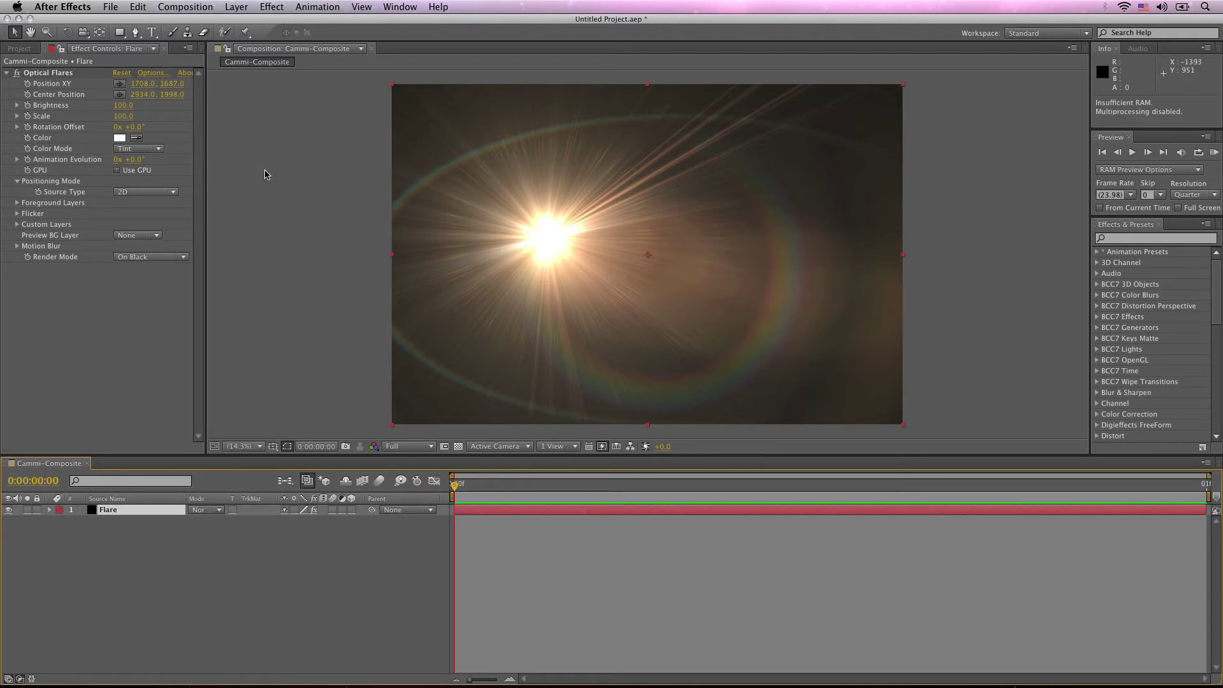
Step: Start saving the current frame as a Photoshop file and choose the session's Media folder on the Desktop as destination
left_click(177, 8)
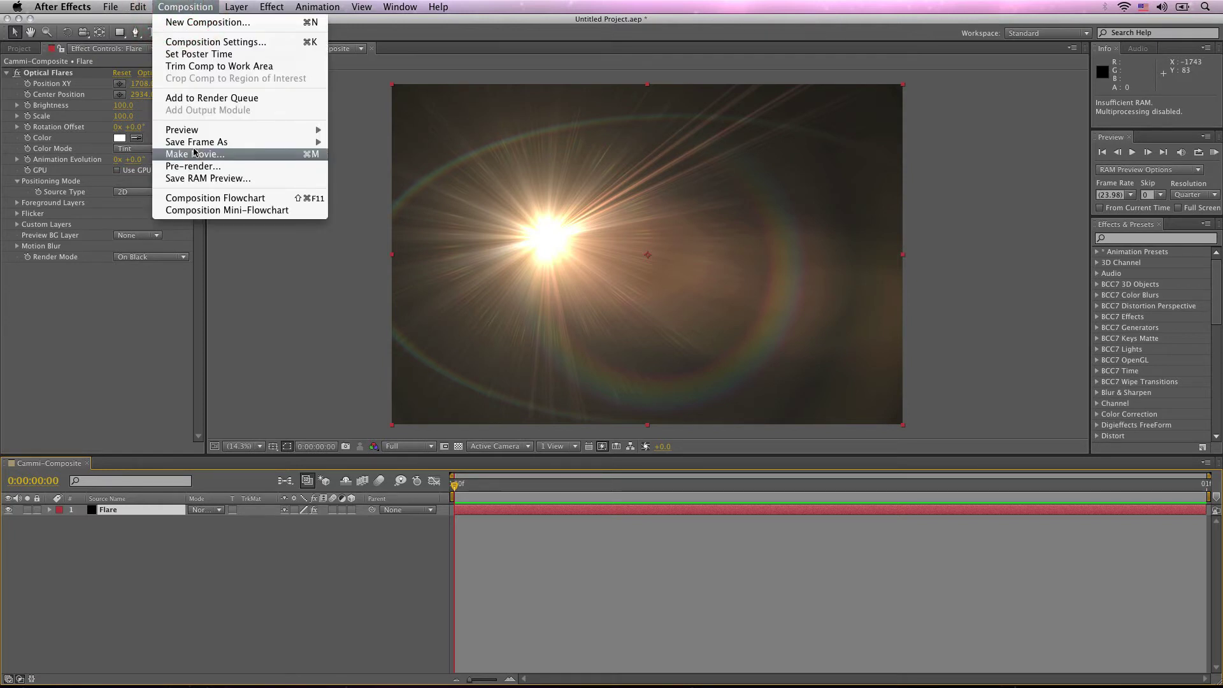
mouse_move(194, 147)
left_click(355, 142)
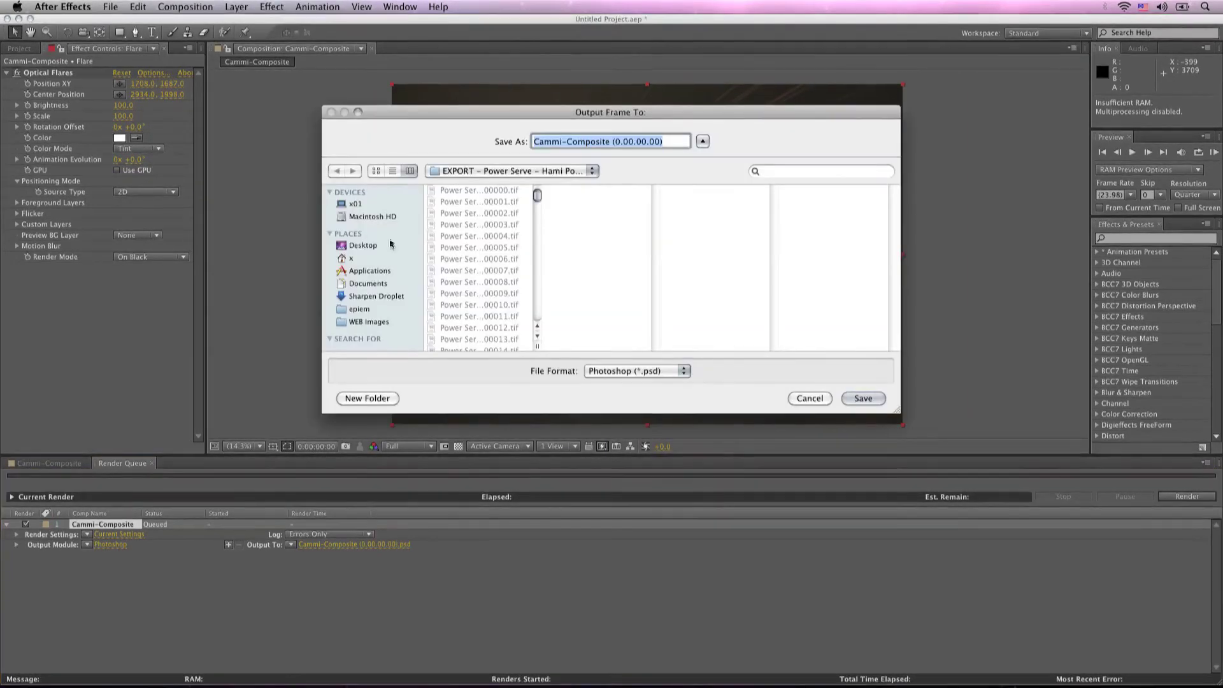
left_click(390, 245)
left_click(492, 270)
key("Up")
key("Up")
key("Up")
key("Up")
key("Right")
key("Left")
key("Down")
key("Right")
key("Down")
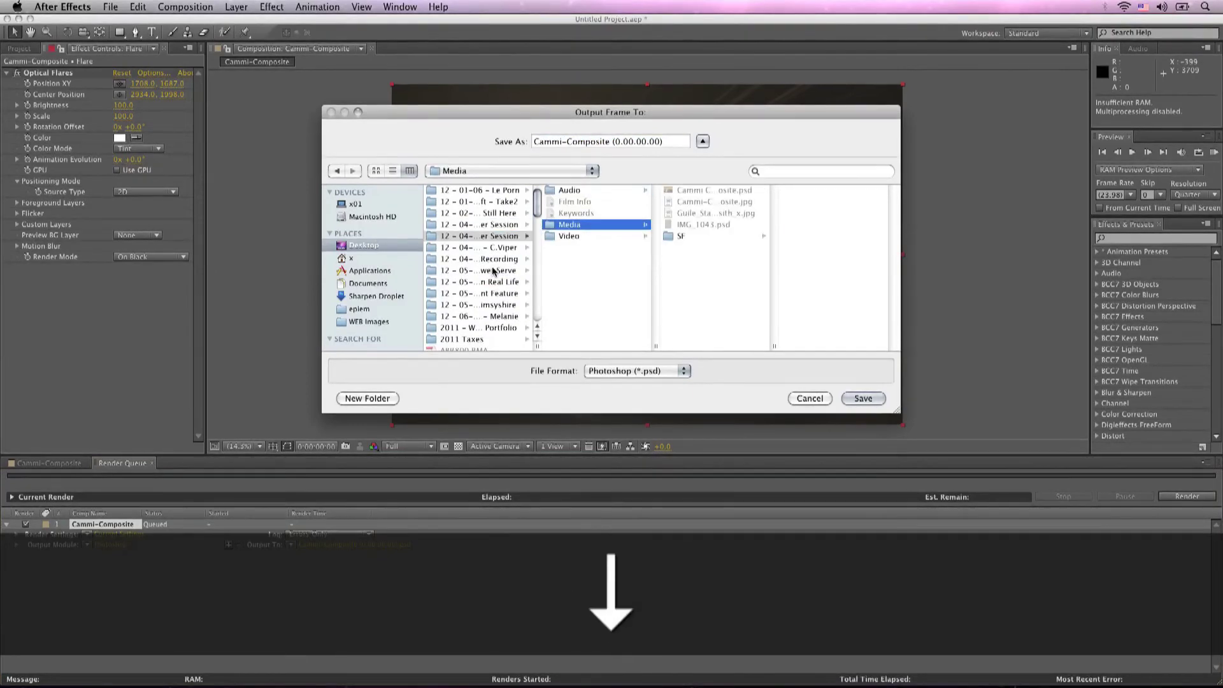
Step: Name the output frame Cammi-Composite Flare and render it
key("BackSpace")
key("BackSpace")
key("BackSpace")
key("BackSpace")
key("BackSpace")
key("BackSpace")
key("BackSpace")
key("BackSpace")
key("BackSpace")
key("BackSpace")
key("BackSpace")
key("BackSpace")
type("Flare")
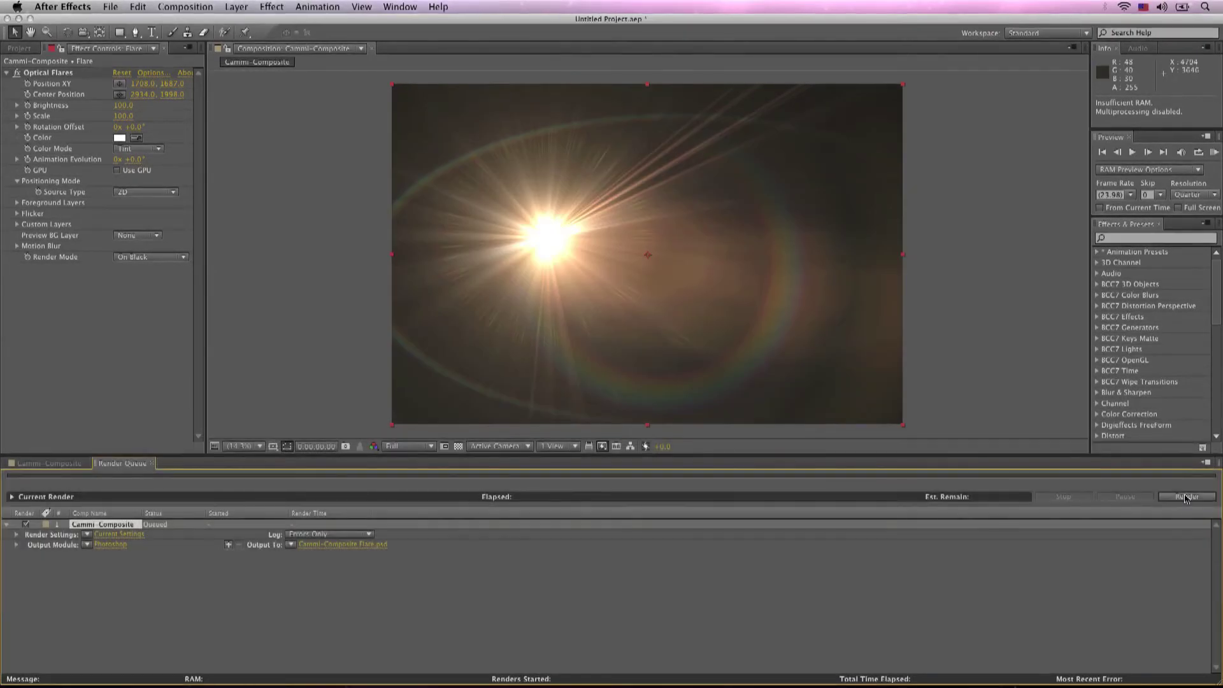
left_click(1186, 498)
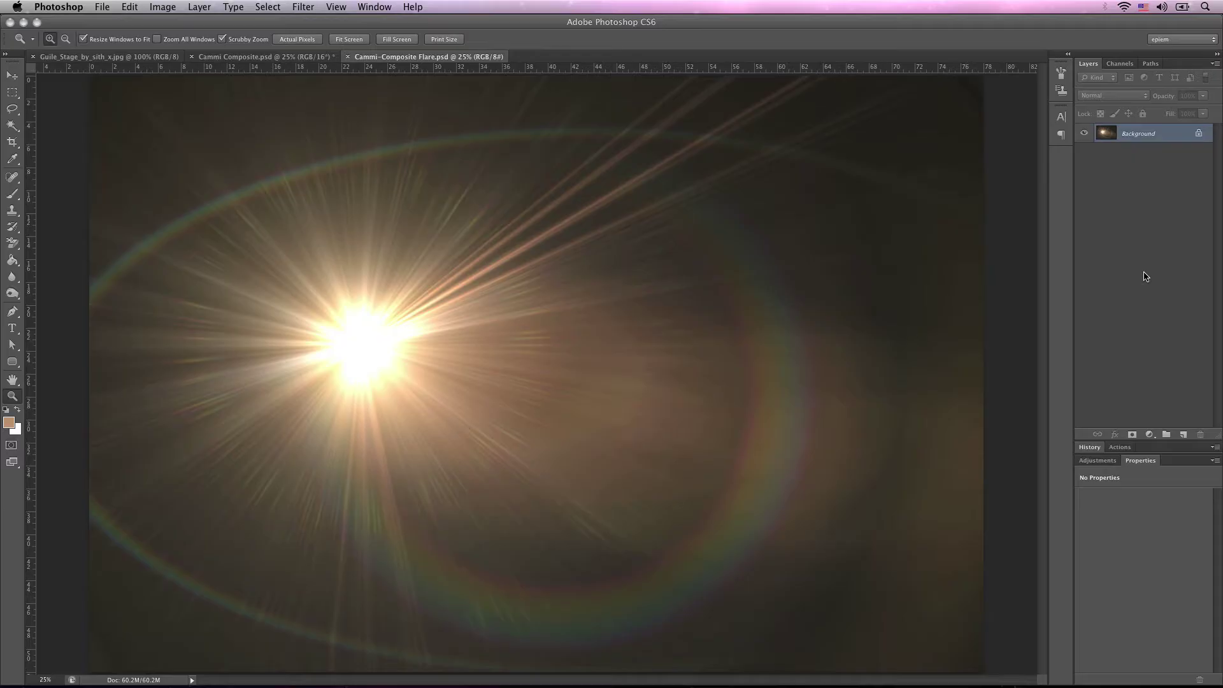
Step: Copy the whole flare image in Photoshop into Cammi Composite.psd directly above Layer 2 and set its blending mode to Screen
key("super+a")
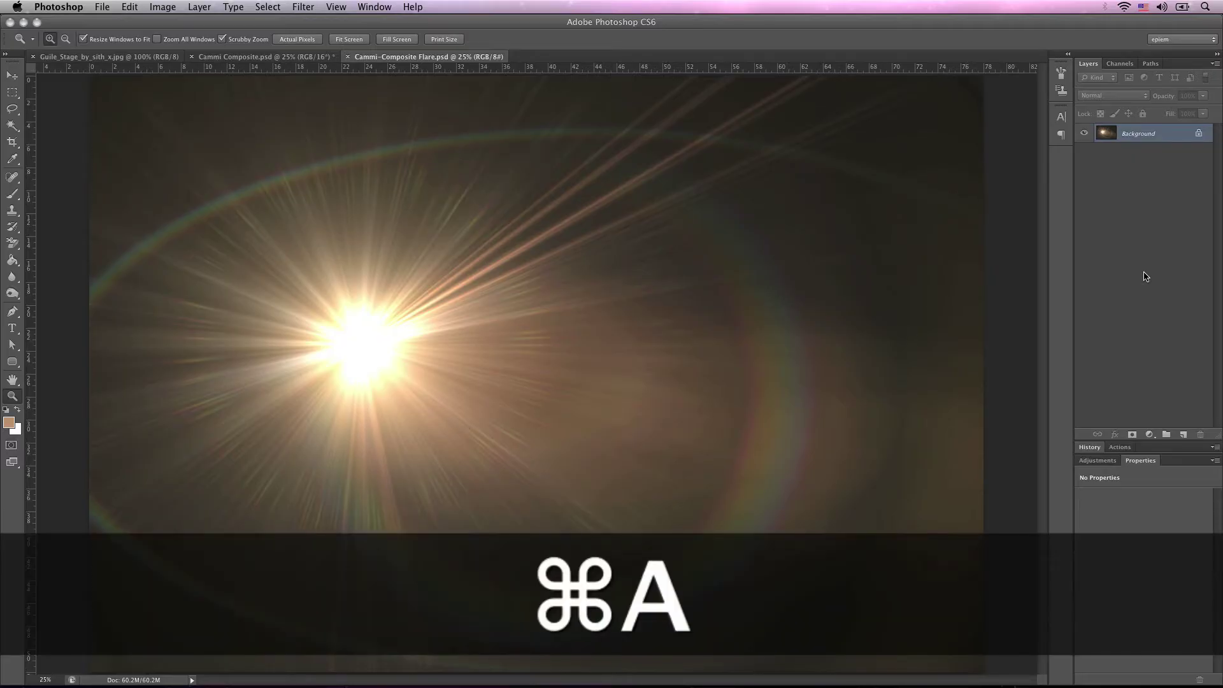
key("super+c")
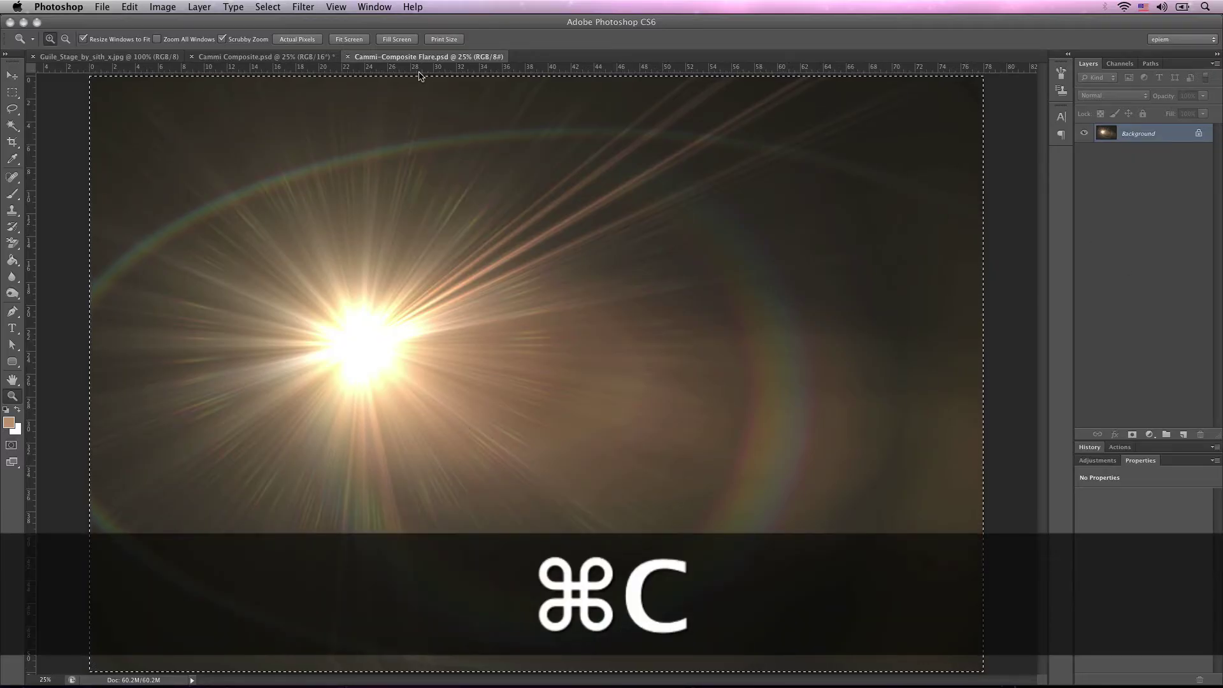
left_click(290, 58)
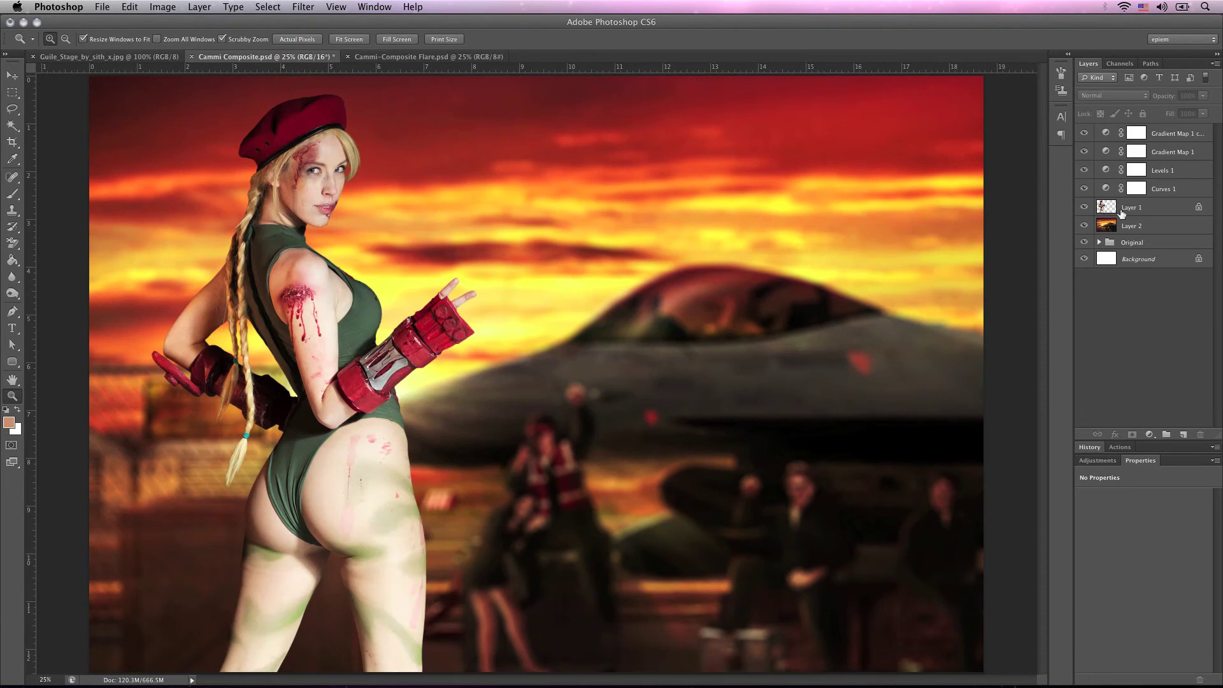
left_click(1150, 226)
key("super+v")
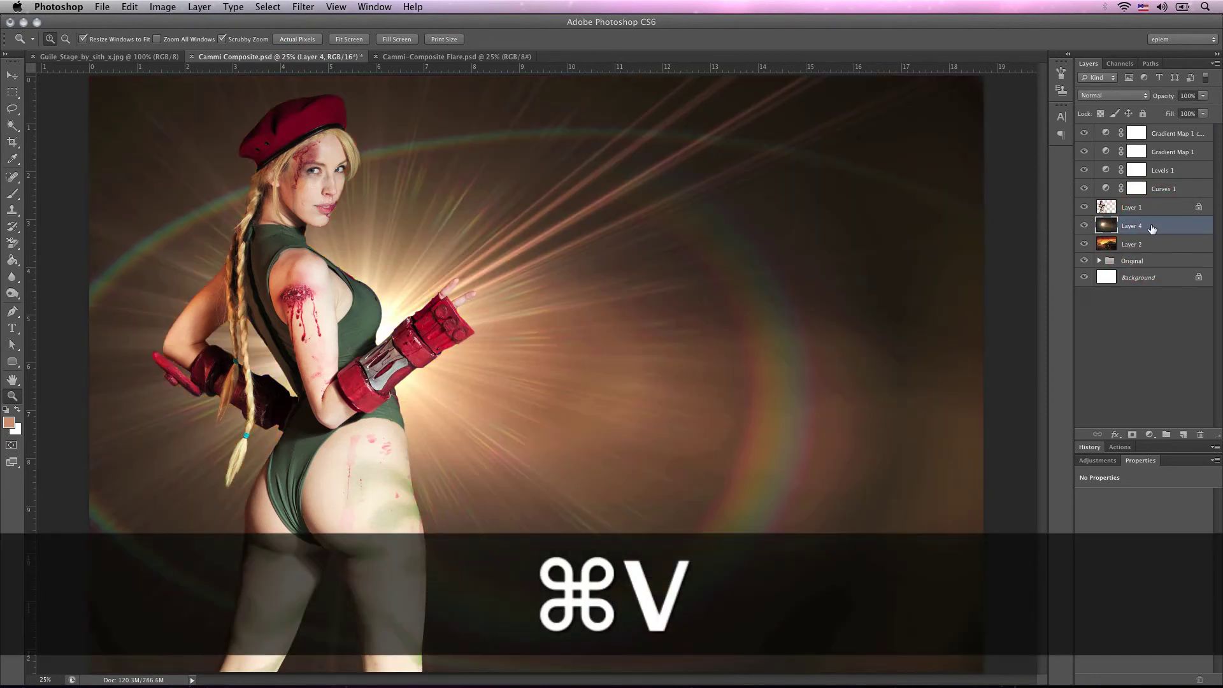
left_click(1133, 97)
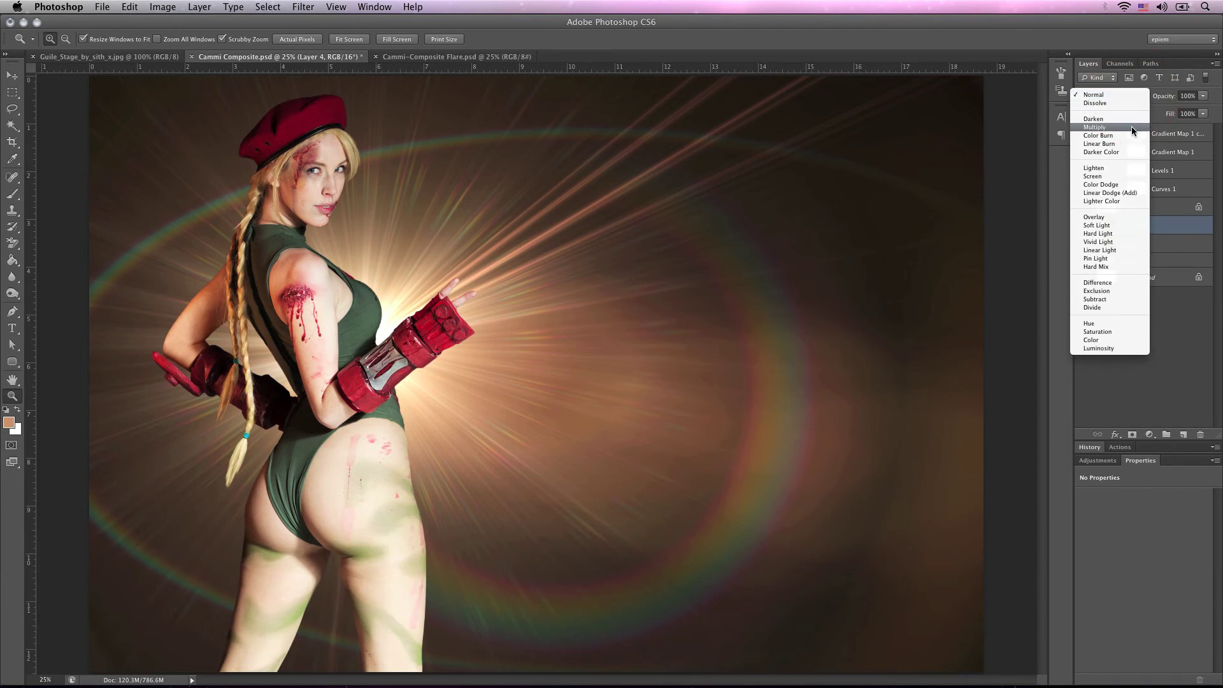
left_click(1131, 176)
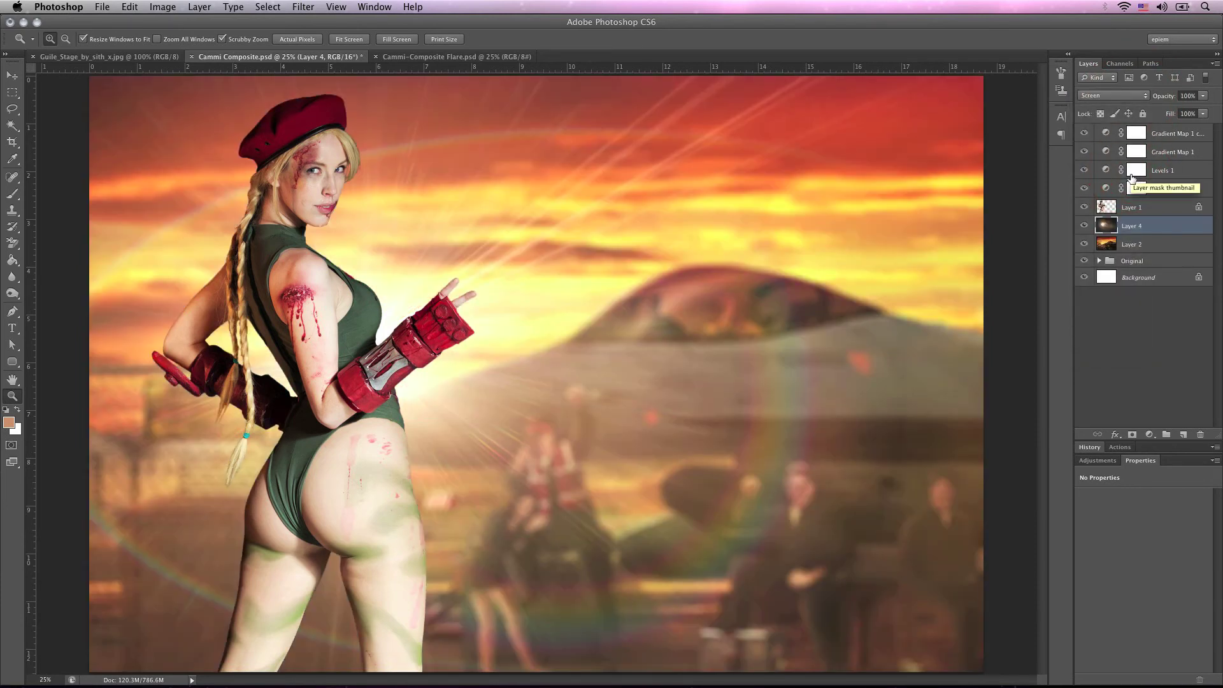
Step: Add a Curves adjustment clipped to the flare layer and shape an S-curve with a shadow point at input 65, output 19
left_click(1097, 460)
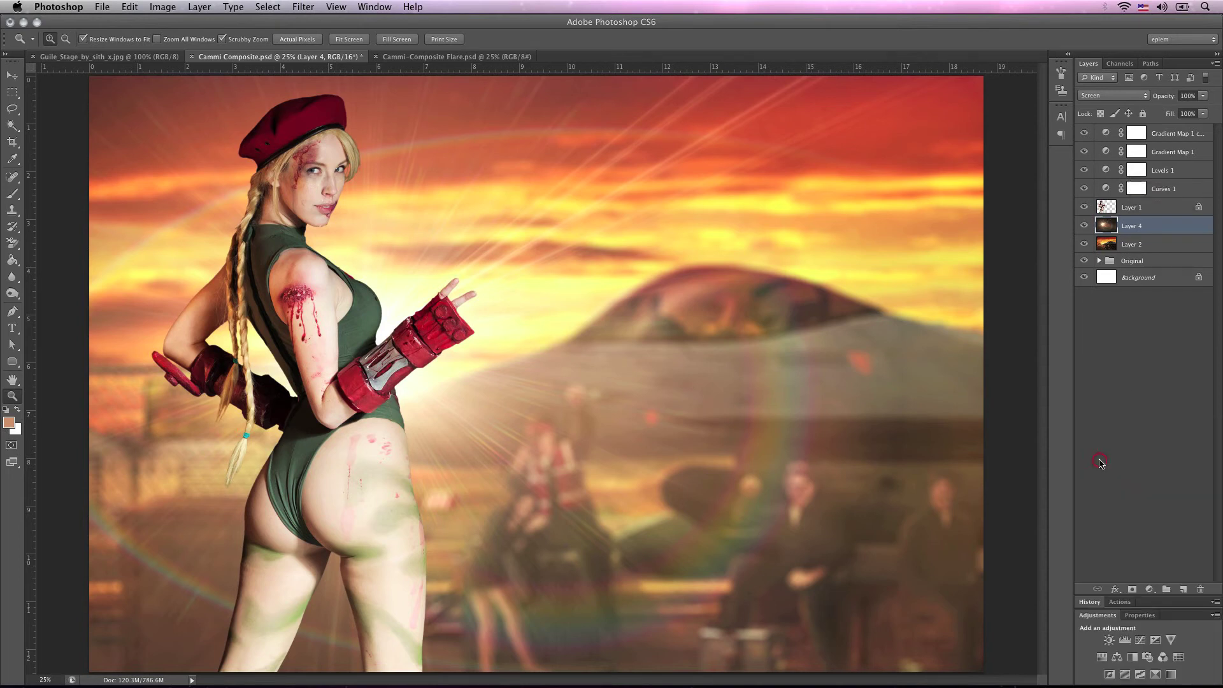
left_click(1139, 640)
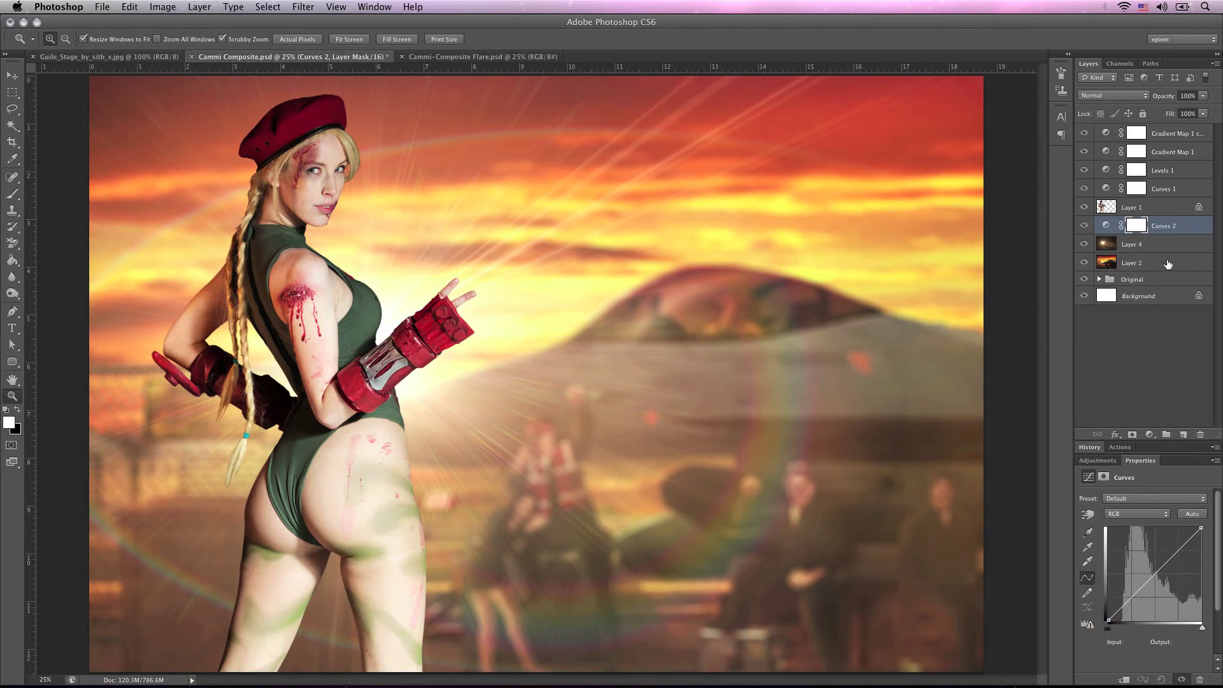
key("alt")
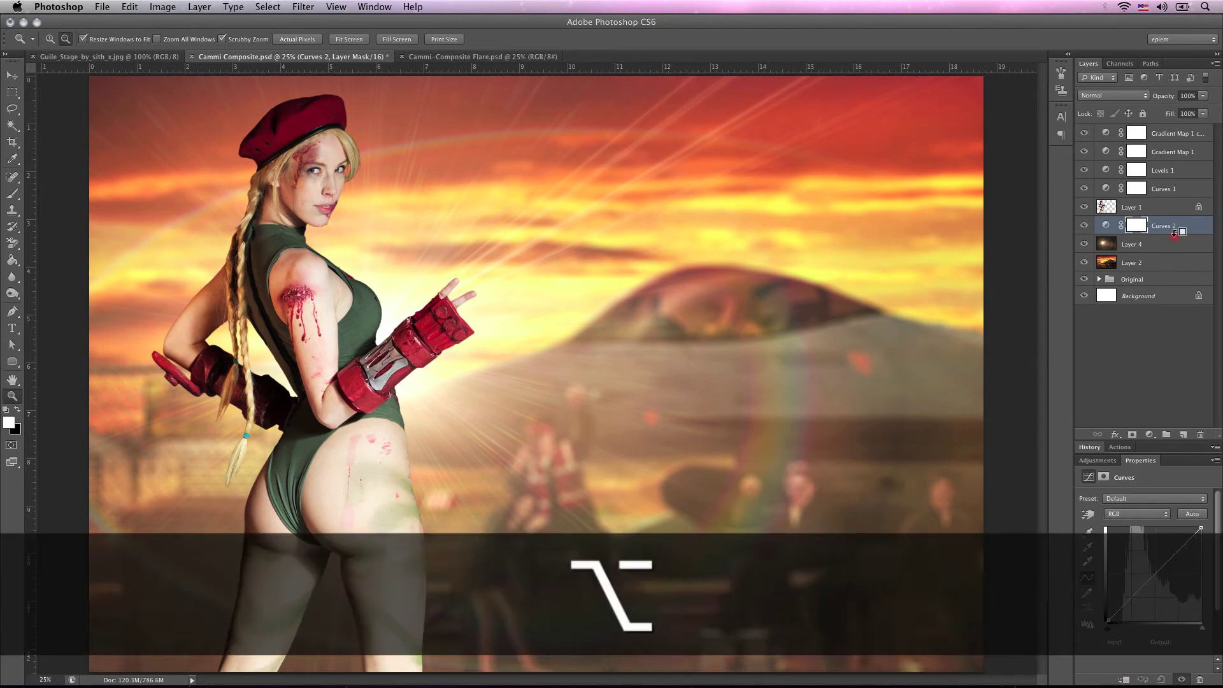
left_click(1173, 232, "alt")
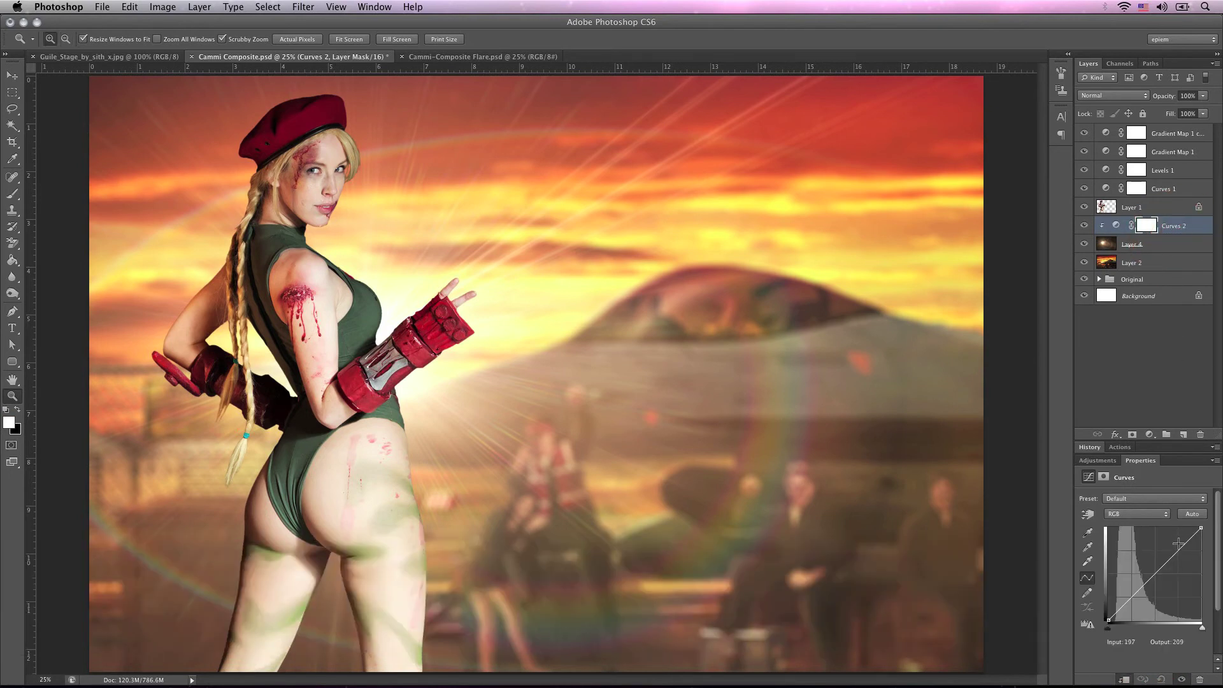
left_click_drag(1178, 543, 1174, 548)
left_click_drag(1133, 605, 1131, 613)
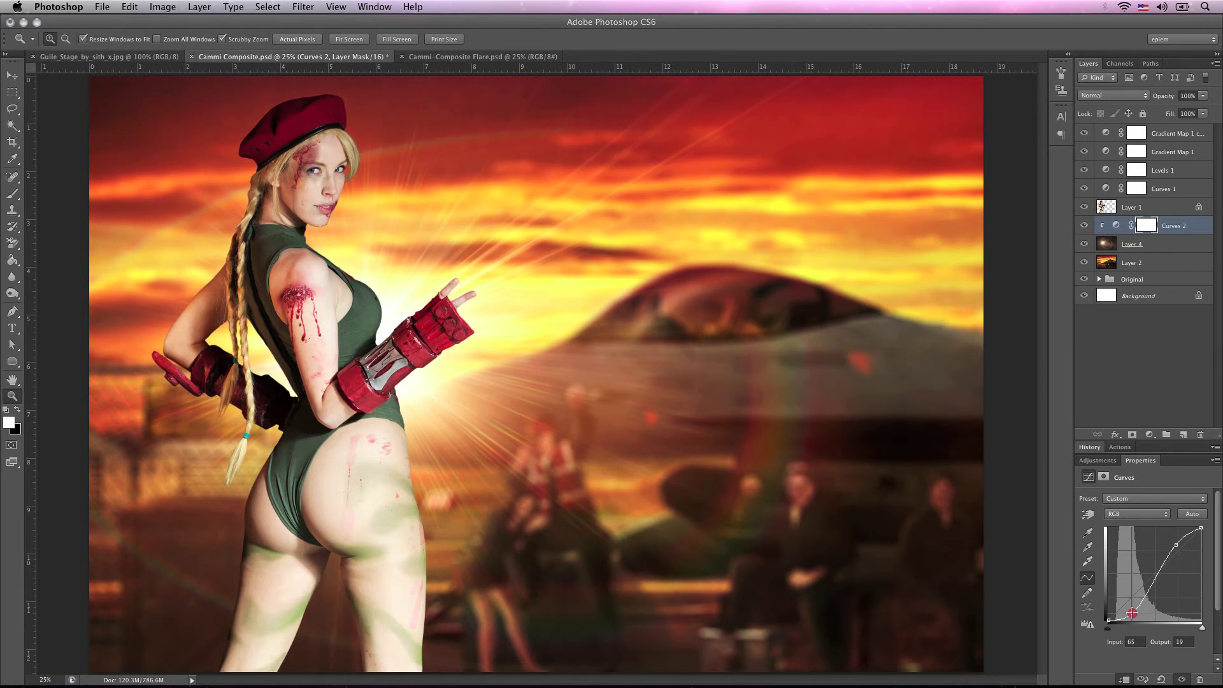
Step: Add a layer mask to the flare layer and tone down its bright centre behind the figure with a large black brush at 17% opacity
left_click(1166, 248)
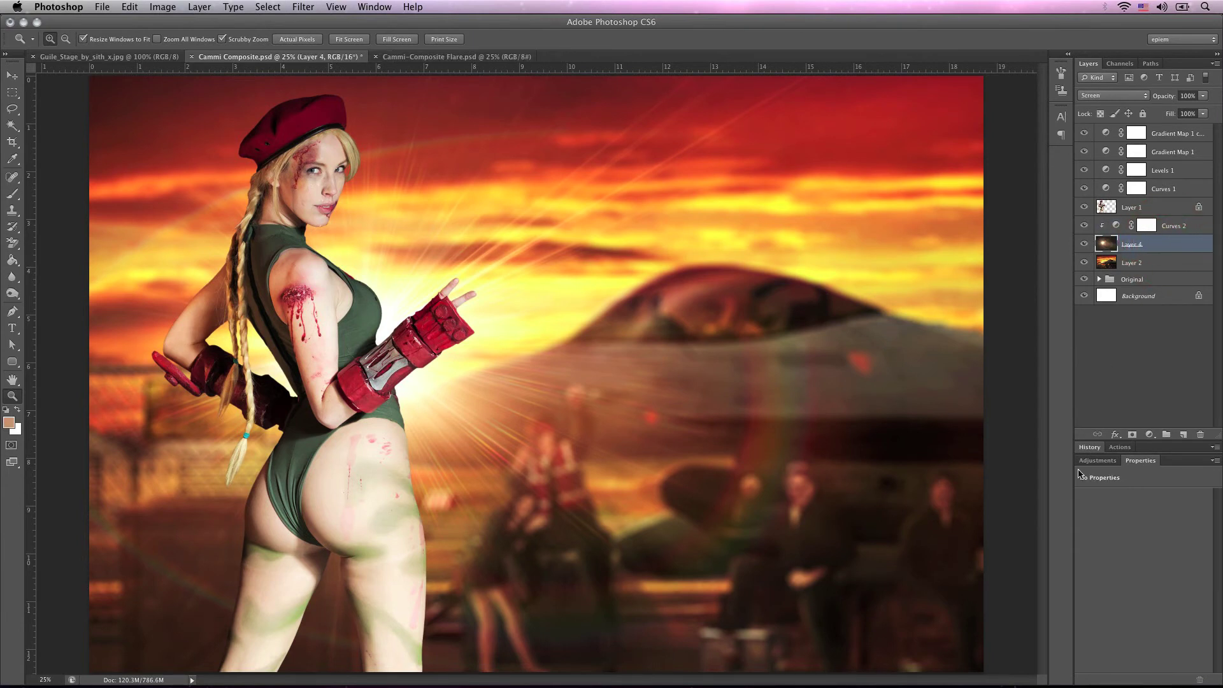
left_click(1131, 435)
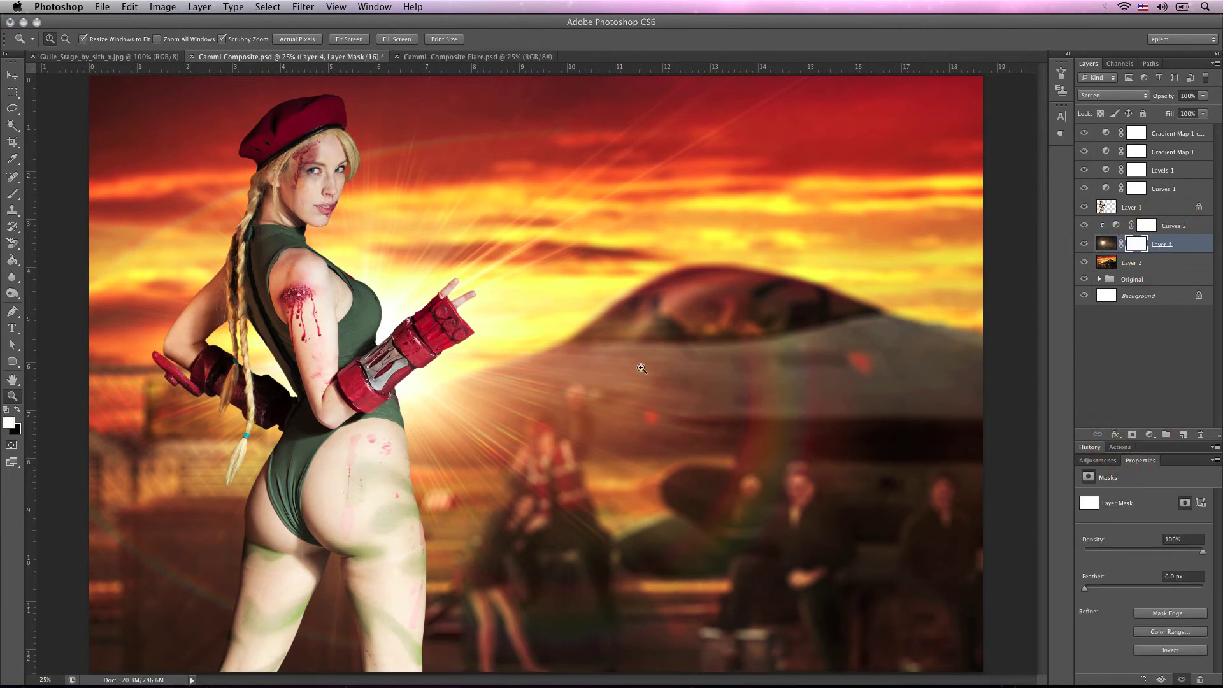
key("b")
key("bracketright")
key("bracketright")
key("bracketright")
key("bracketright")
key("bracketright")
key("bracketright")
key("bracketright")
key("bracketright")
key("bracketright")
key("bracketright")
key("bracketright")
key("bracketright")
key("bracketright")
key("bracketright")
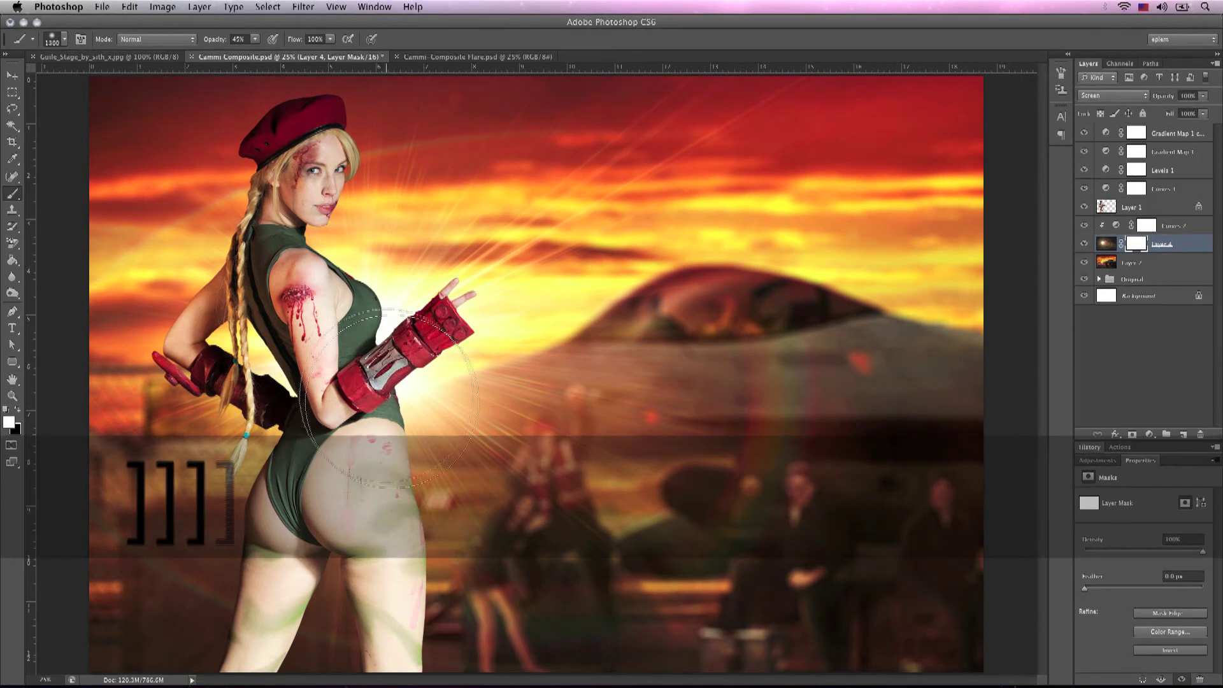
key("1")
key("7")
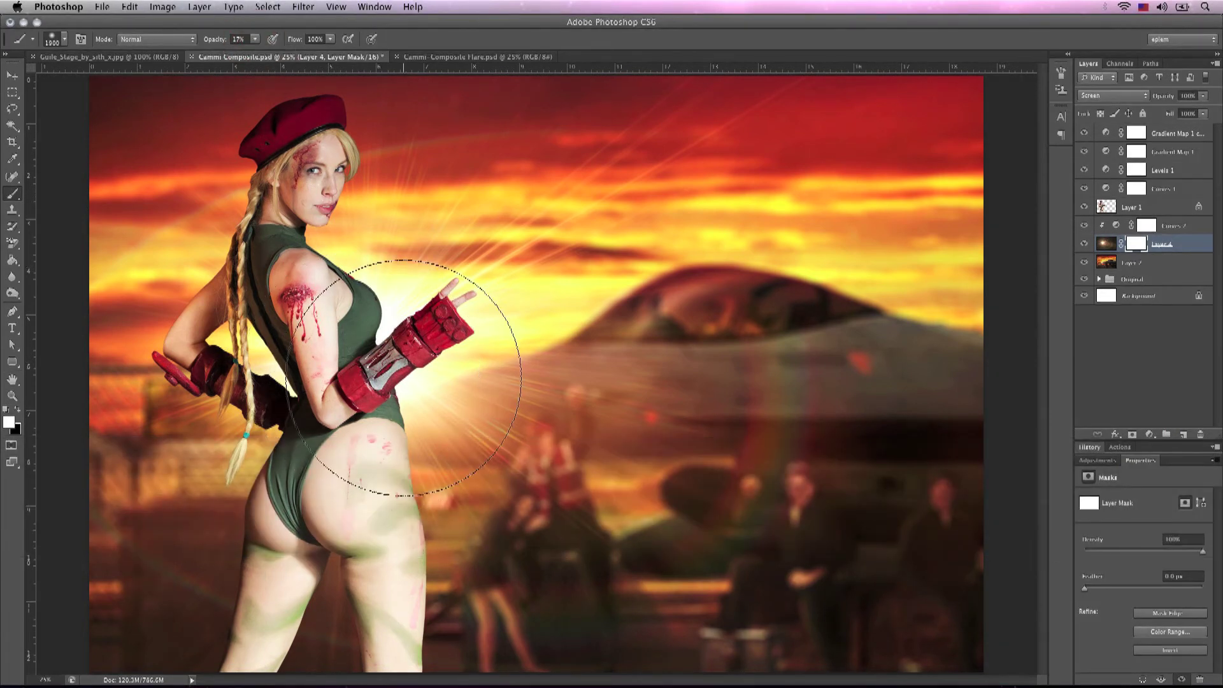
key("x")
left_click(406, 372)
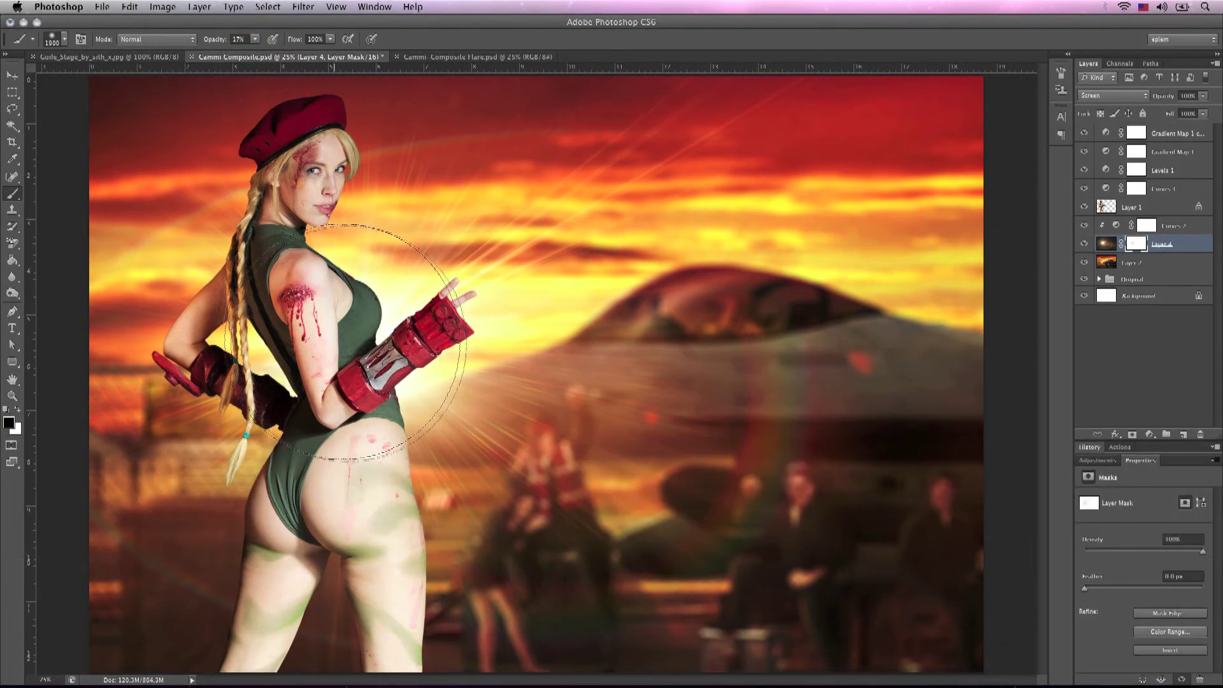
left_click(379, 356)
left_click(393, 290)
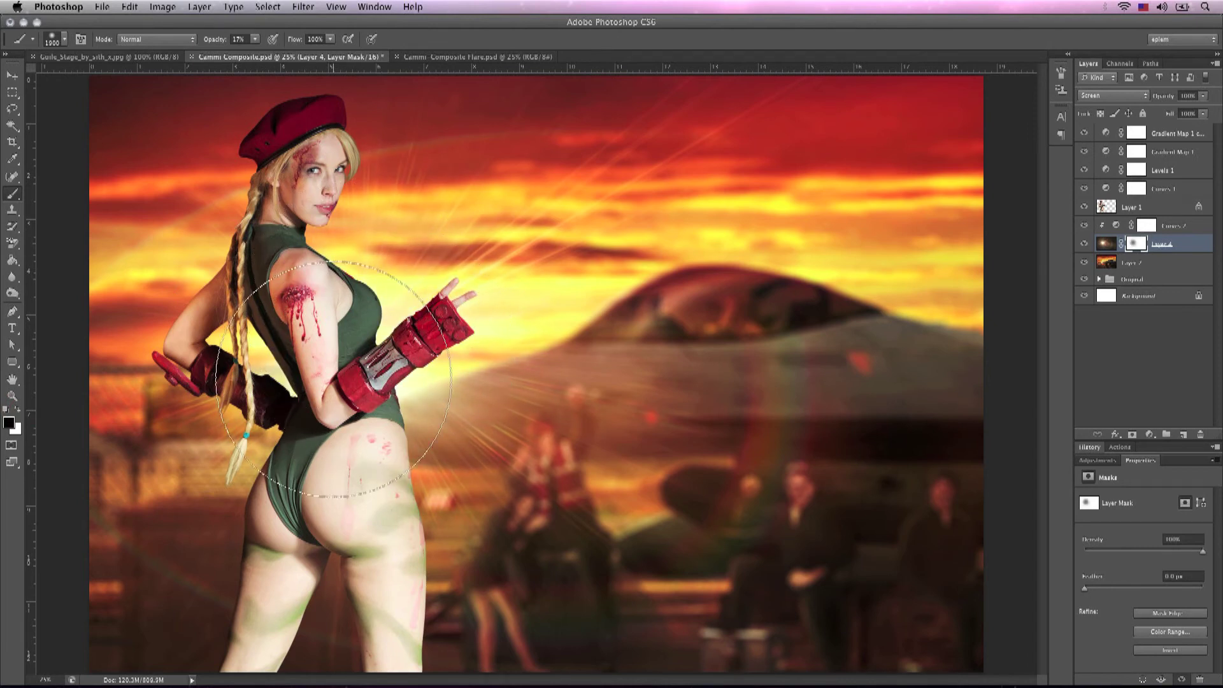
Step: Set the Eraser to a size of 900 and 14% opacity for refining the flare mask
key("e")
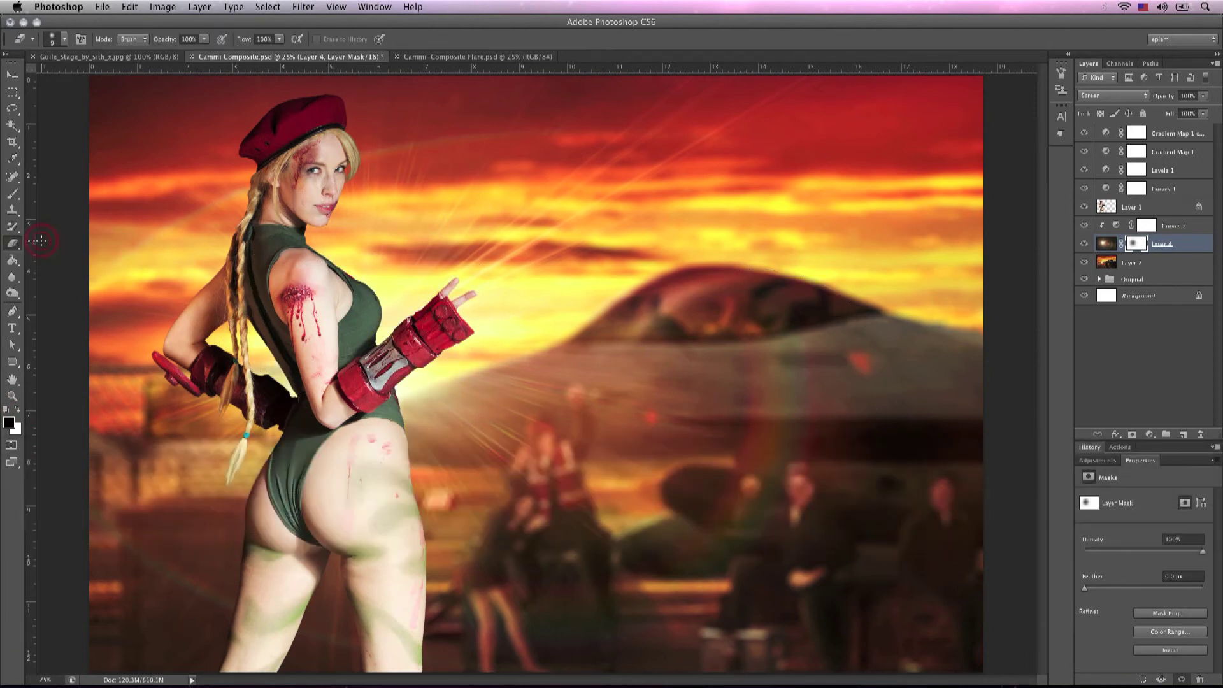
key("bracketright")
key("bracketright")
key("1")
key("4")
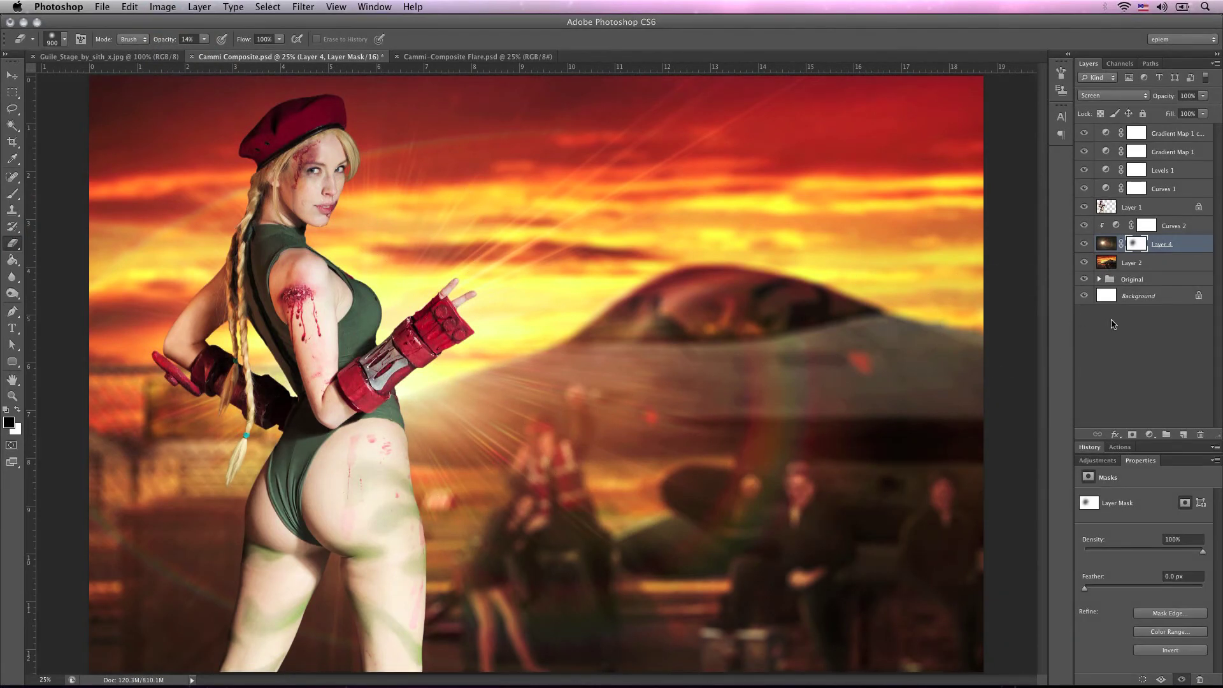
Step: Create a new layer named Noise directly above the Curves 2 adjustment layer
key("z")
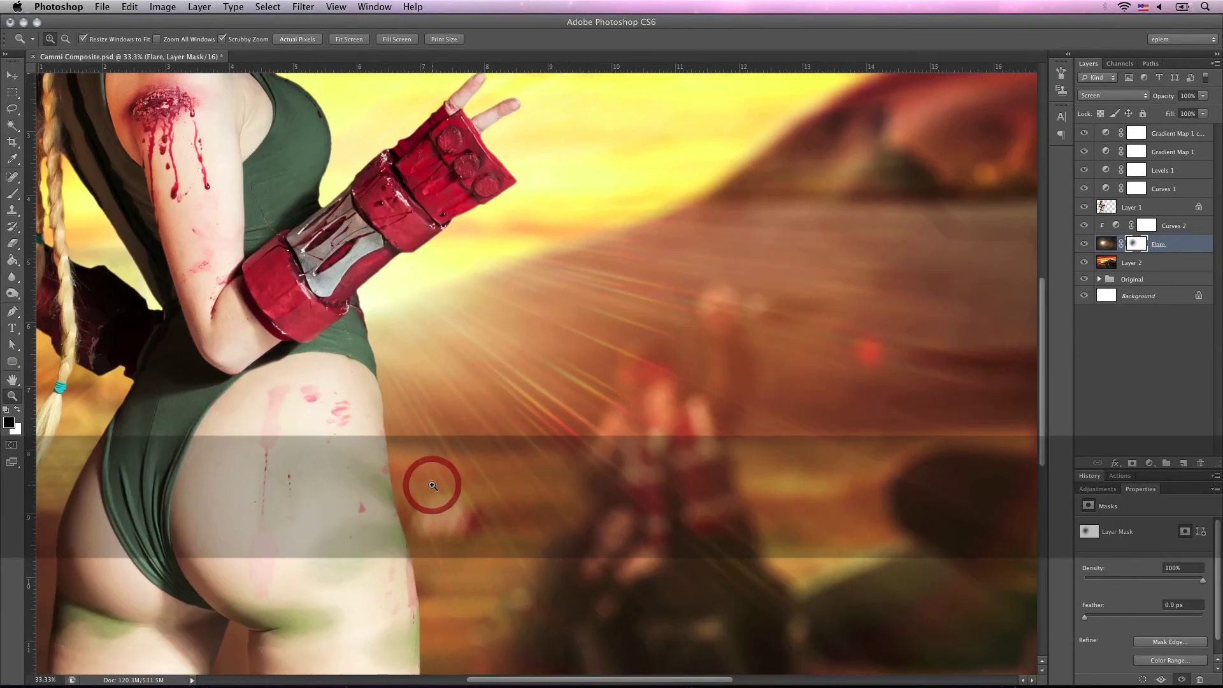
left_click(433, 485)
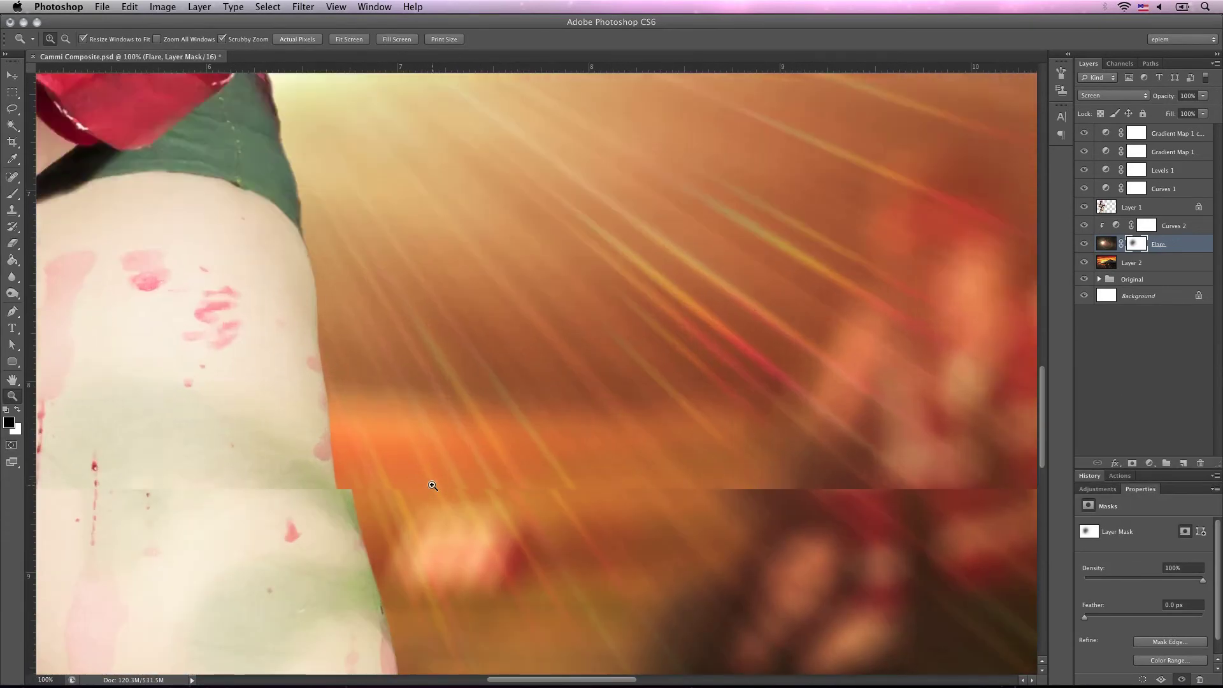
left_click(433, 485)
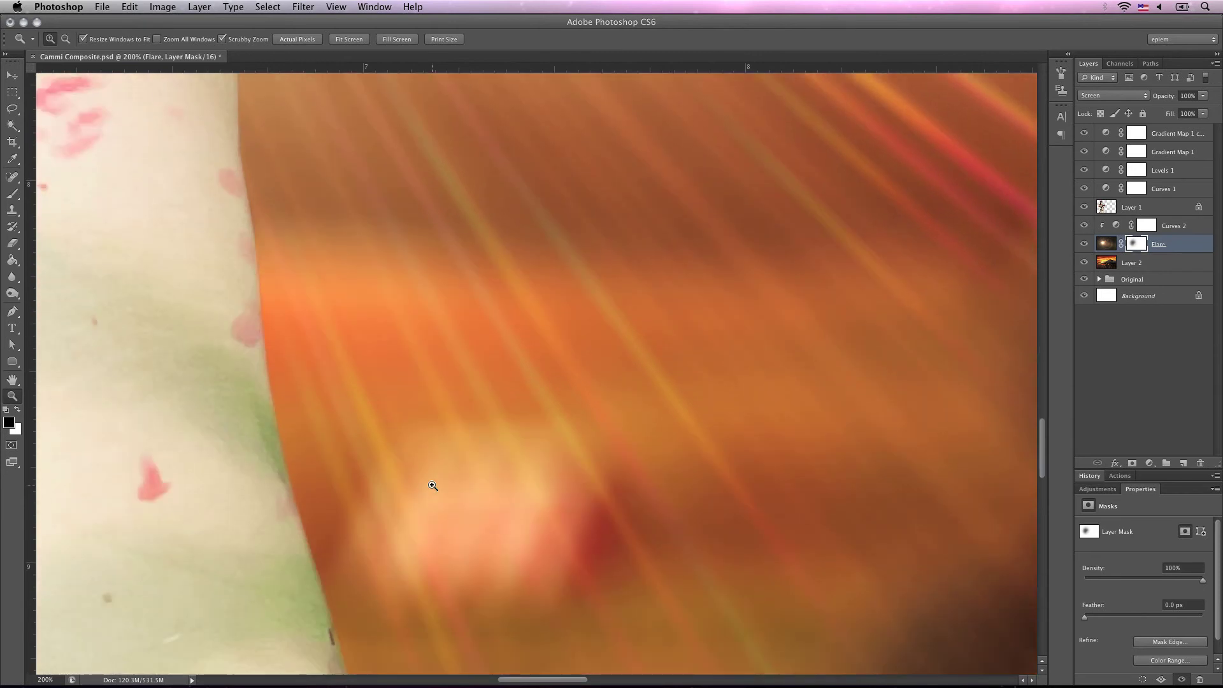
left_click(432, 485, "alt")
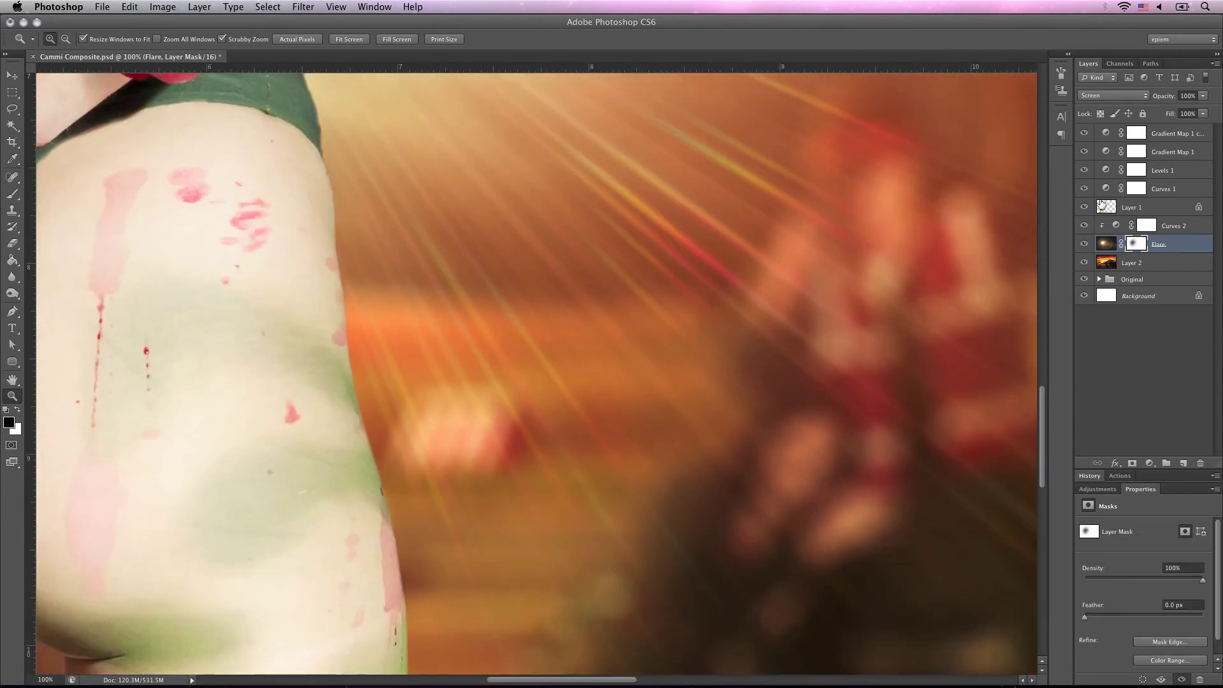
left_click(1149, 225)
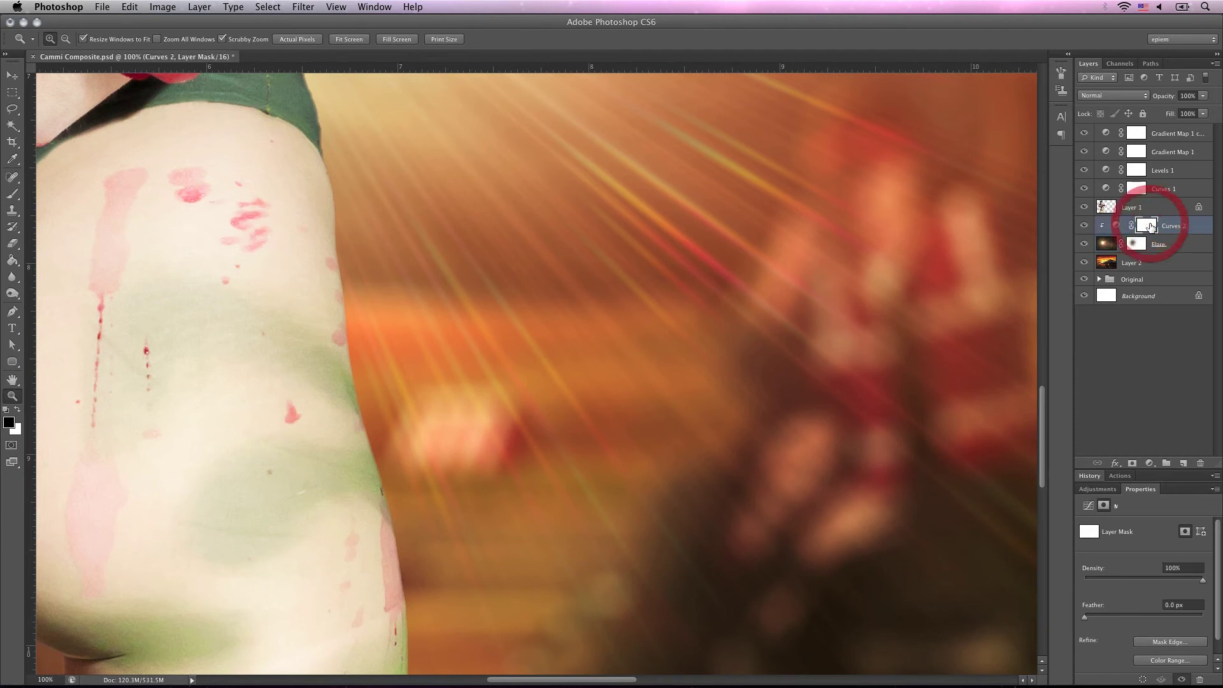
key("super+shift+n")
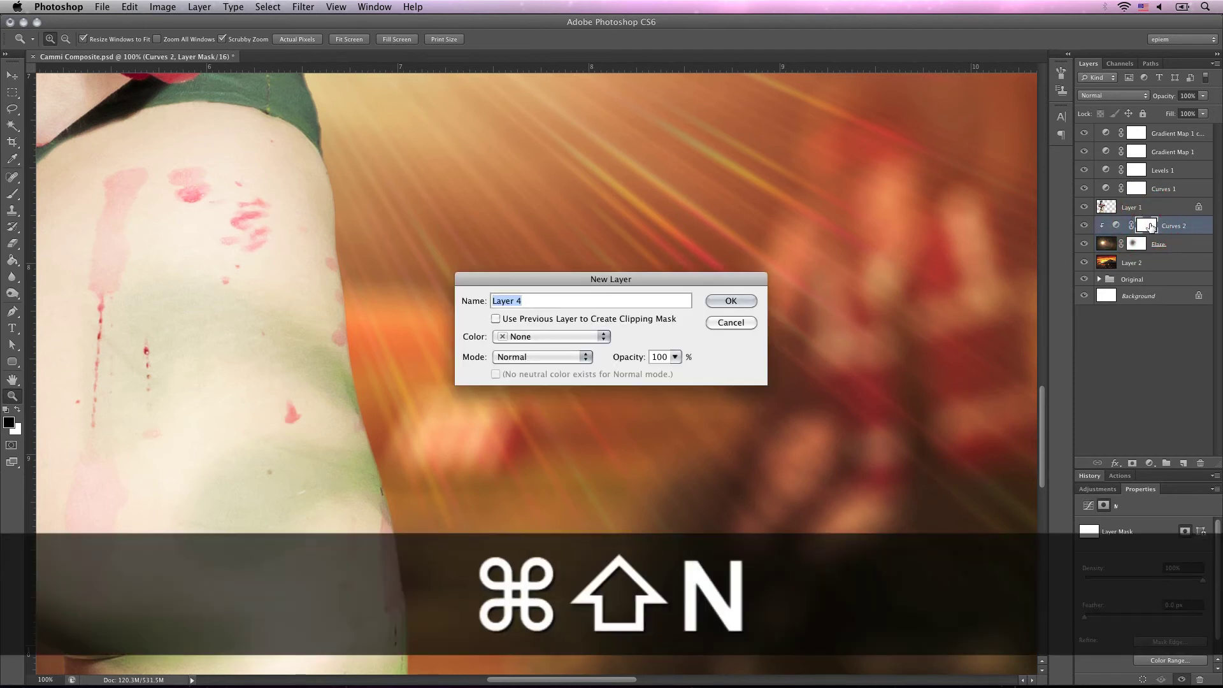
type("Noise")
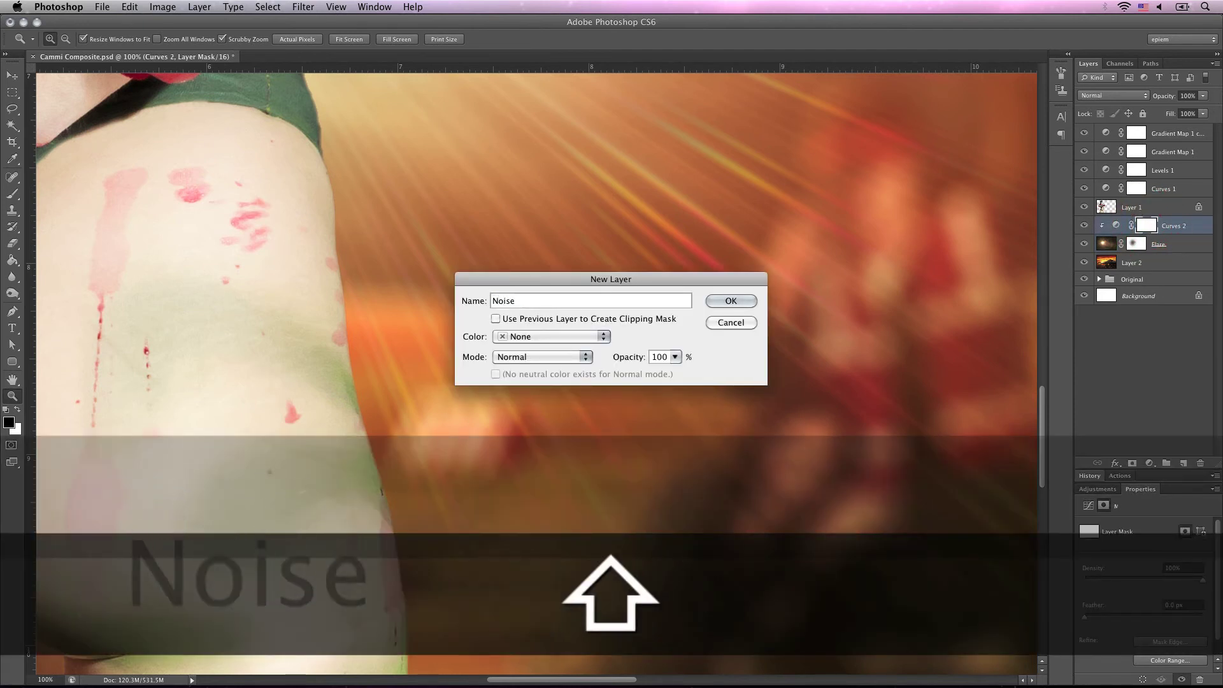
key("Return")
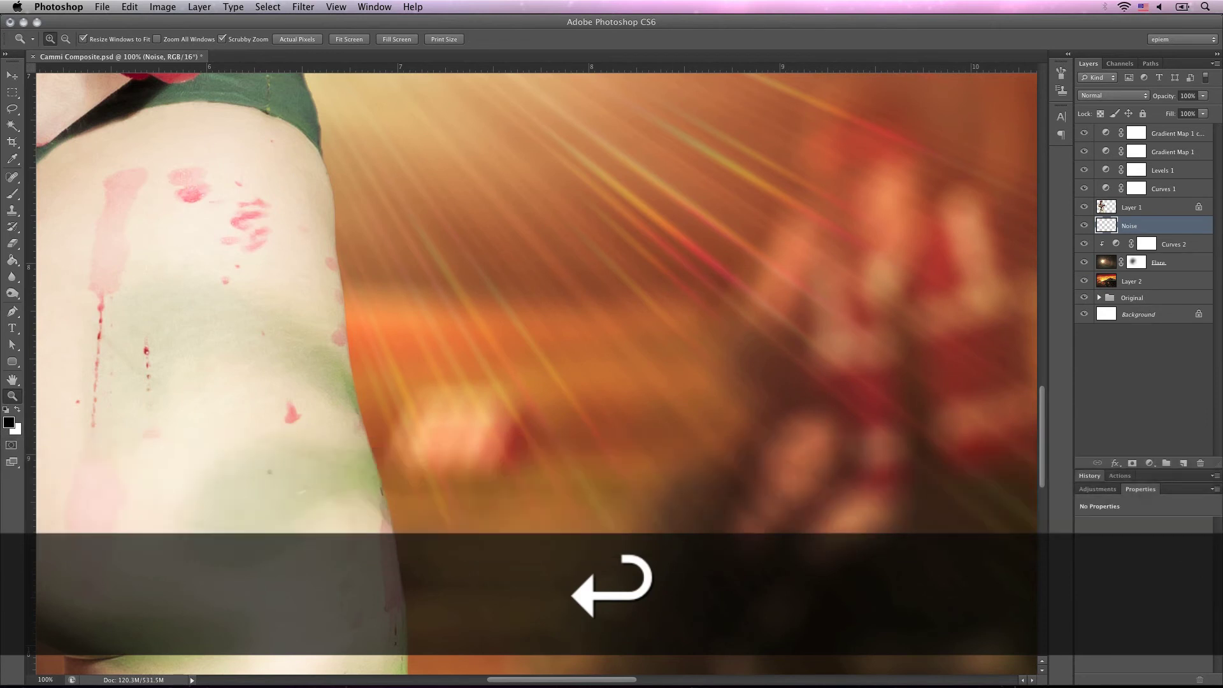
Step: Fill the Noise layer with 50% Gray in Normal mode at 100% opacity
key("shift+BackSpace")
left_click(634, 285)
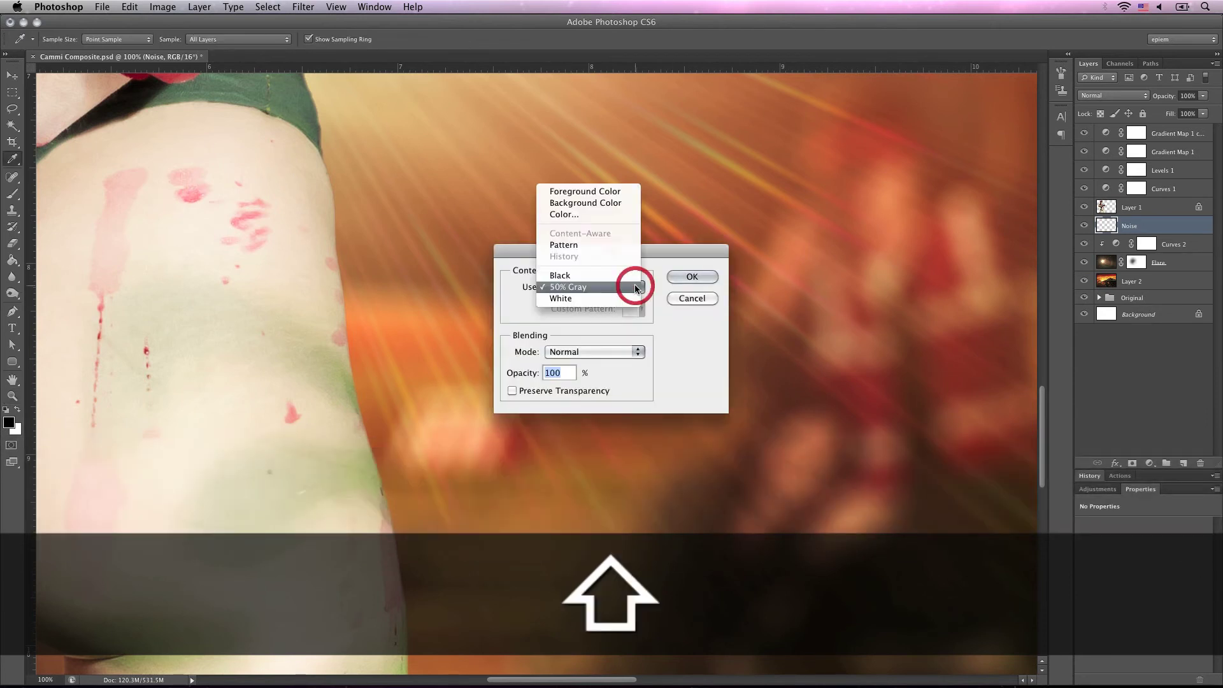
left_click(625, 287)
left_click(674, 275)
key("z")
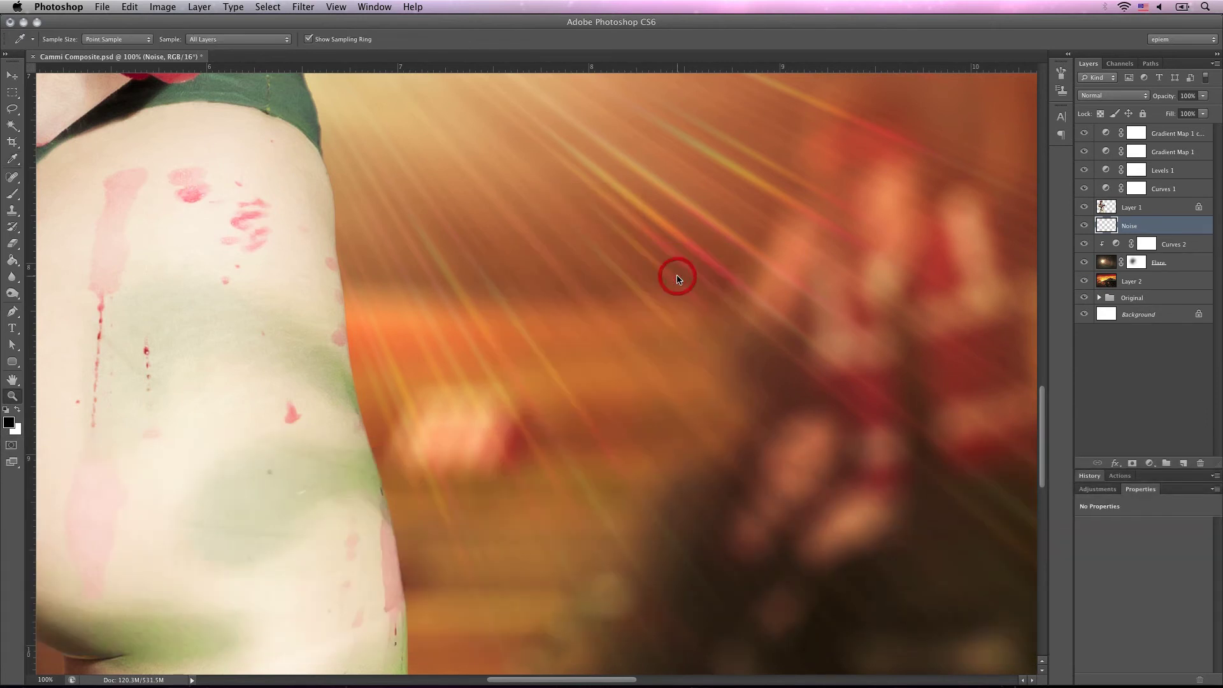
Step: Apply the Add Noise filter to the gray layer with an amount of 42.44%, Uniform distribution and Monochromatic off
left_click(271, 7)
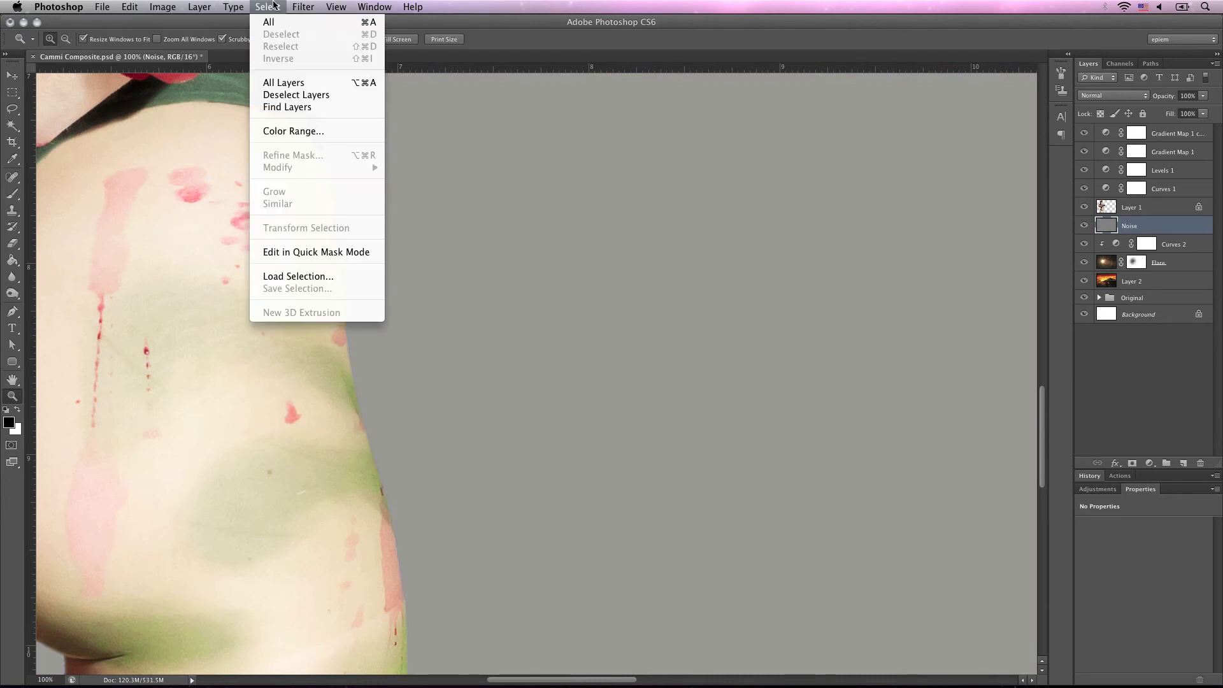
mouse_move(299, 7)
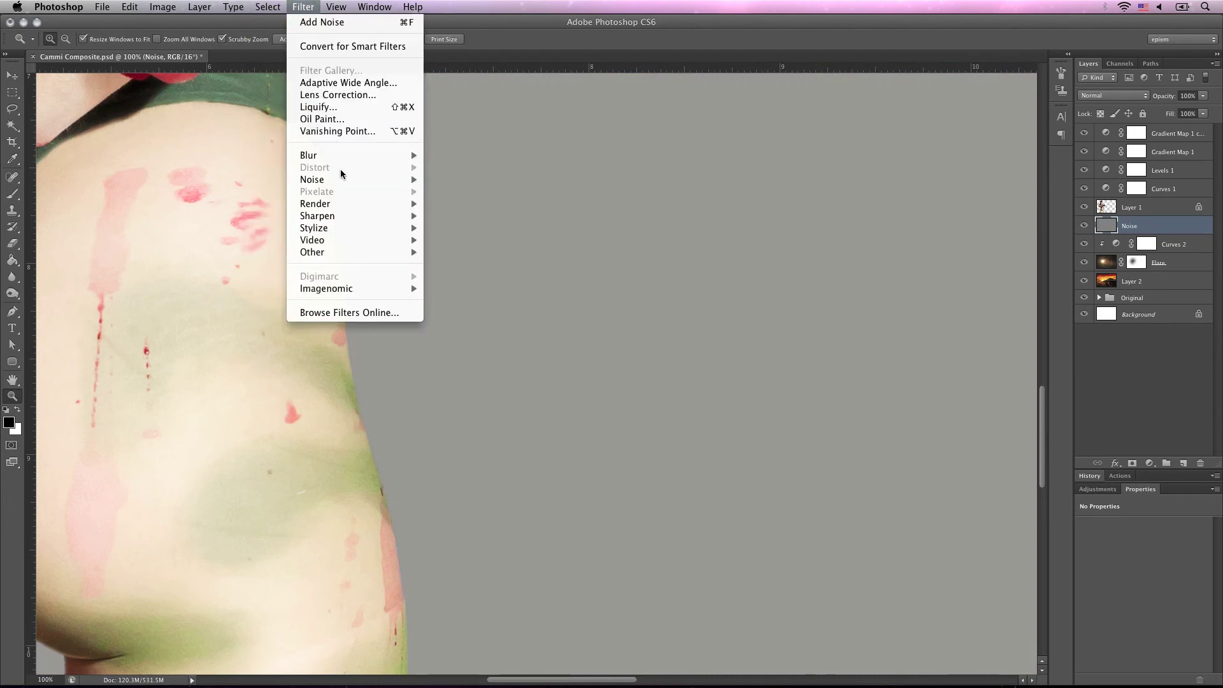
mouse_move(344, 179)
left_click(458, 181)
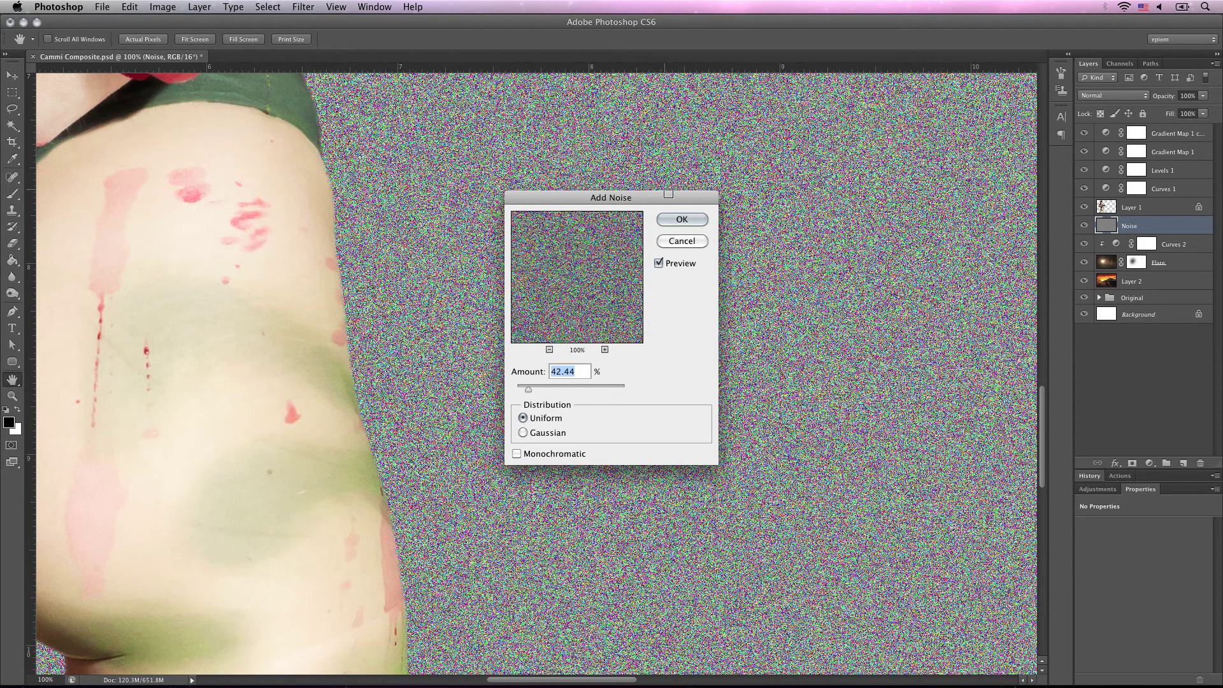
left_click(681, 219)
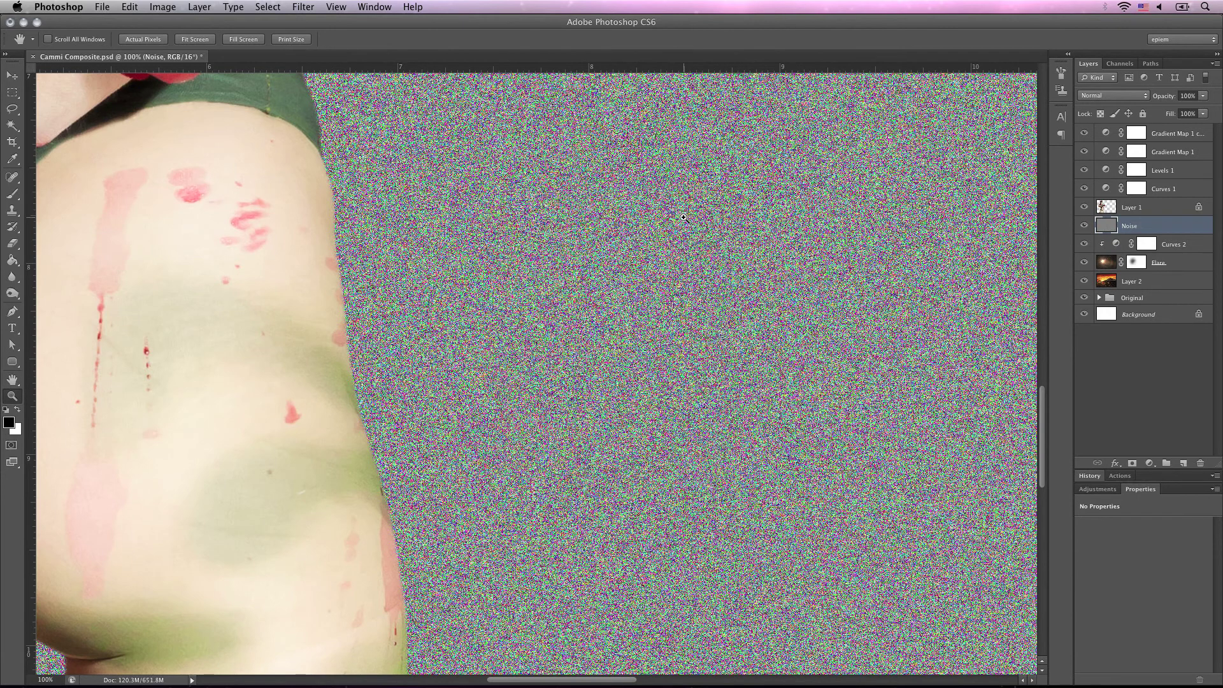
Step: Set the Noise layer's blending mode to Overlay and its opacity to 5%
left_click(1112, 94)
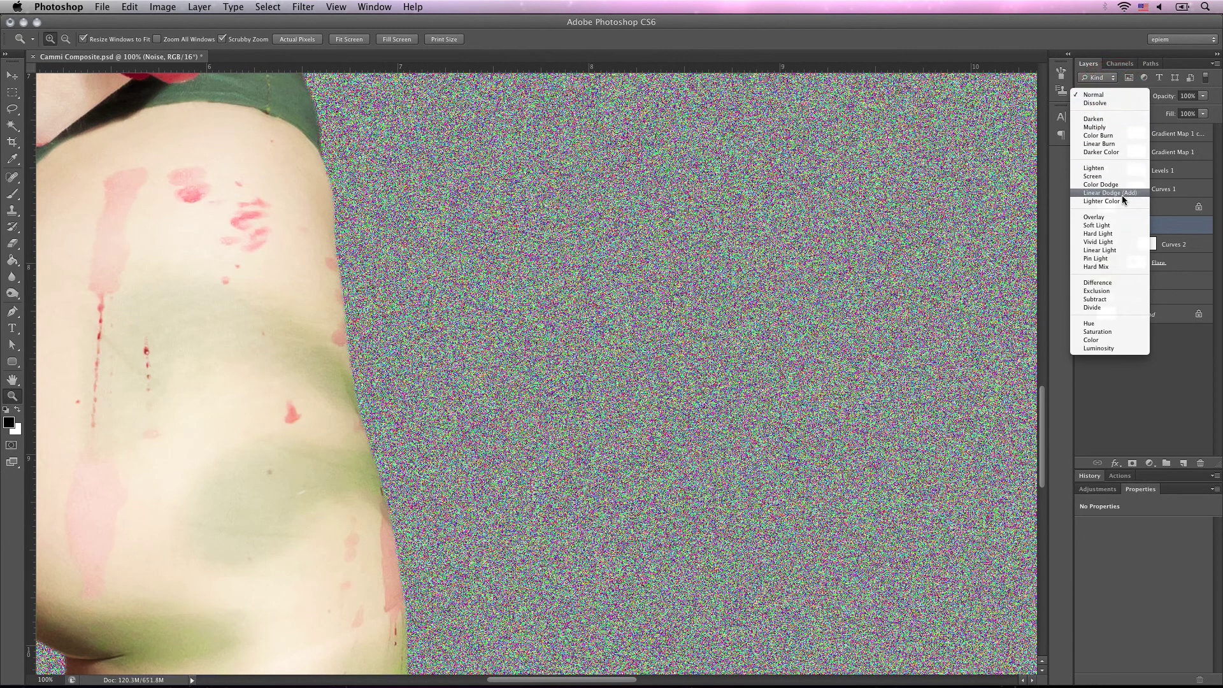
left_click(1121, 216)
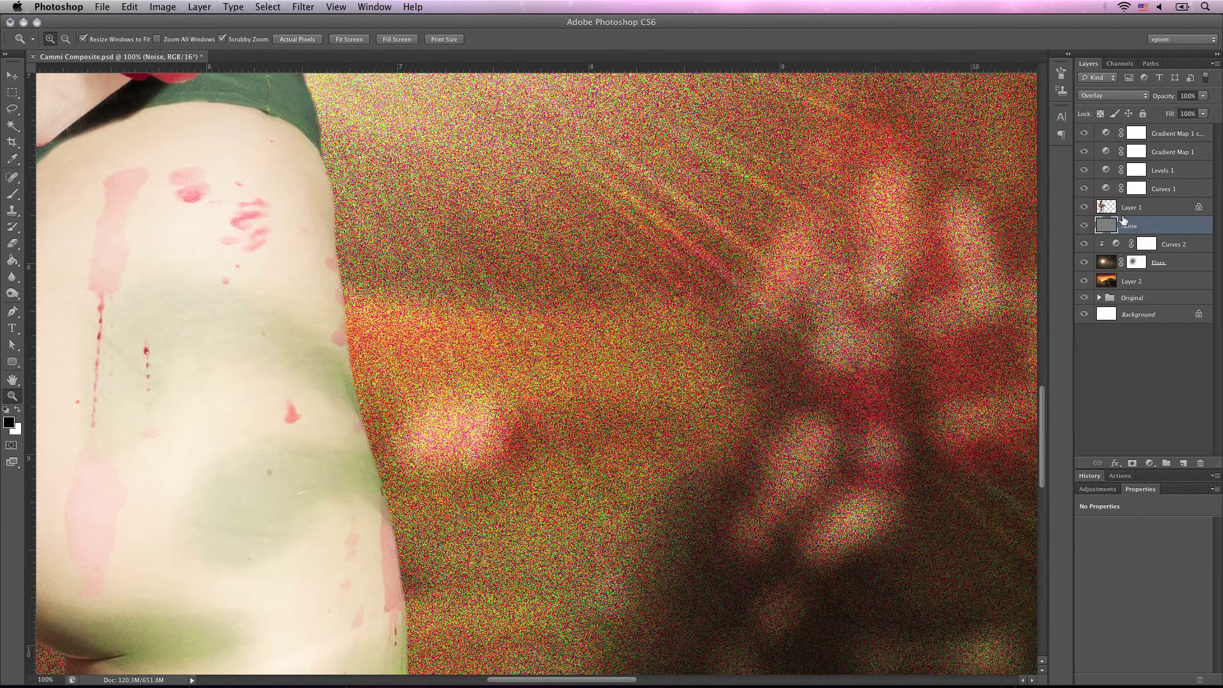
left_click(1188, 95)
type("5")
key("Return")
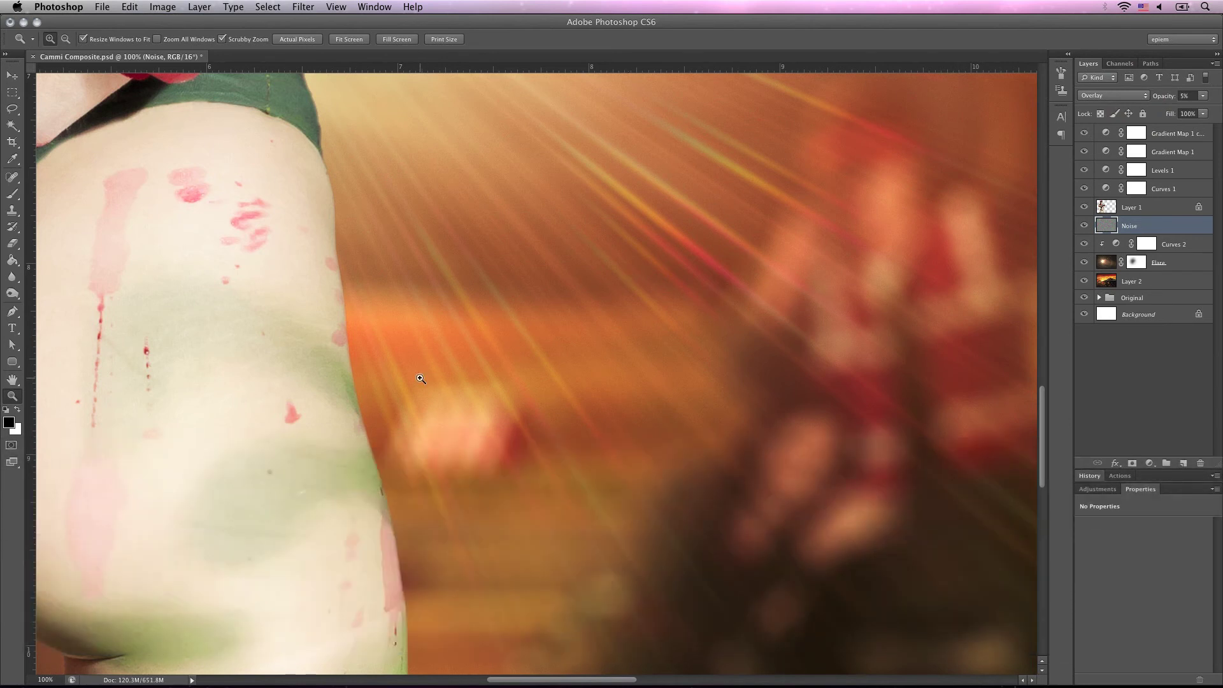
Step: Scale the Noise layer proportionally to 127% in width and height with Free Transform
key("super+t")
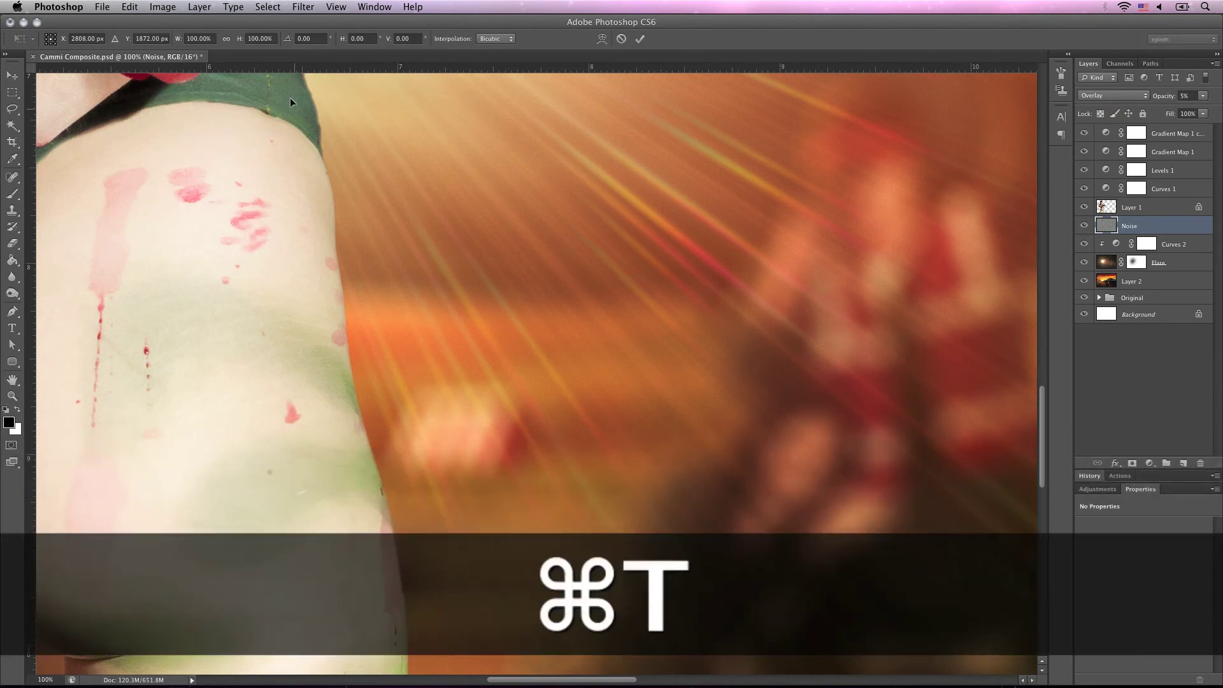
left_click(226, 39)
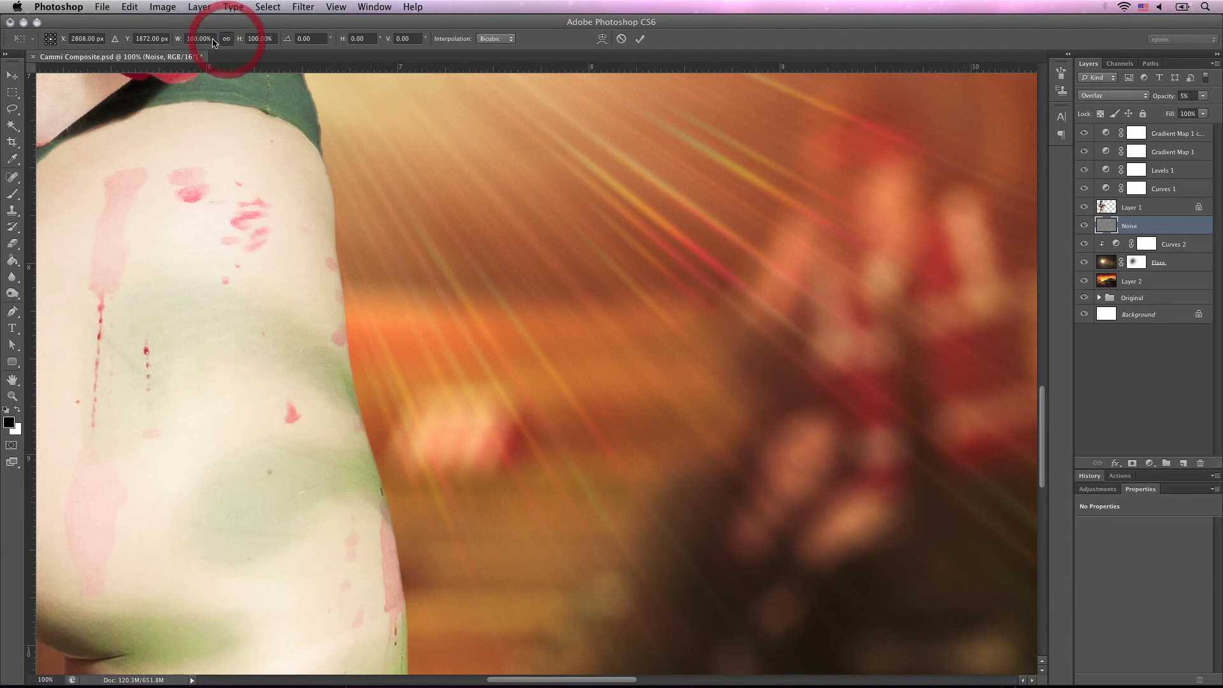
left_click(198, 39)
key("Right")
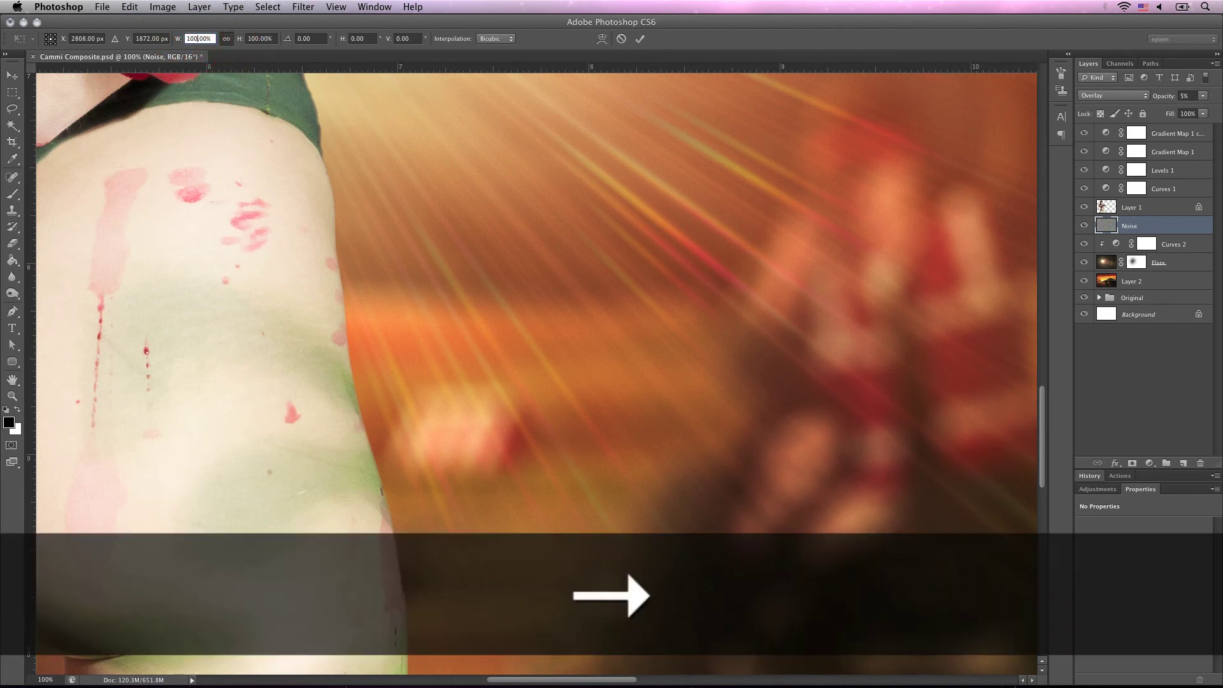
key("BackSpace")
key("BackSpace")
type("25")
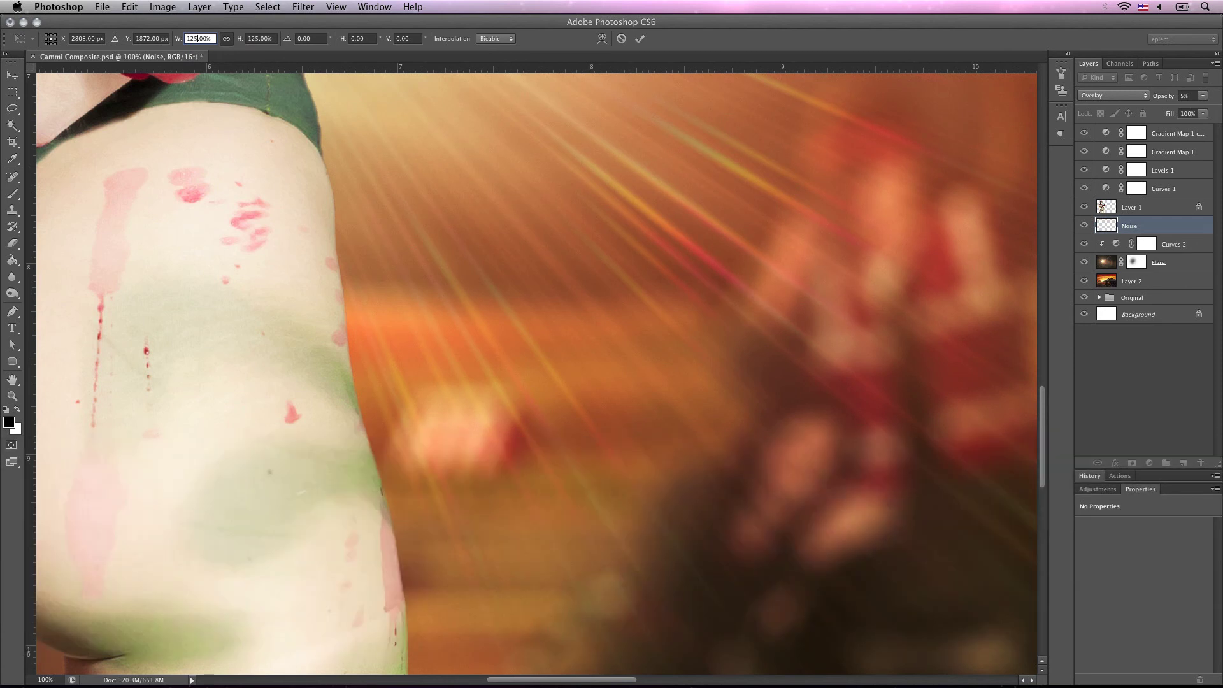
key("BackSpace")
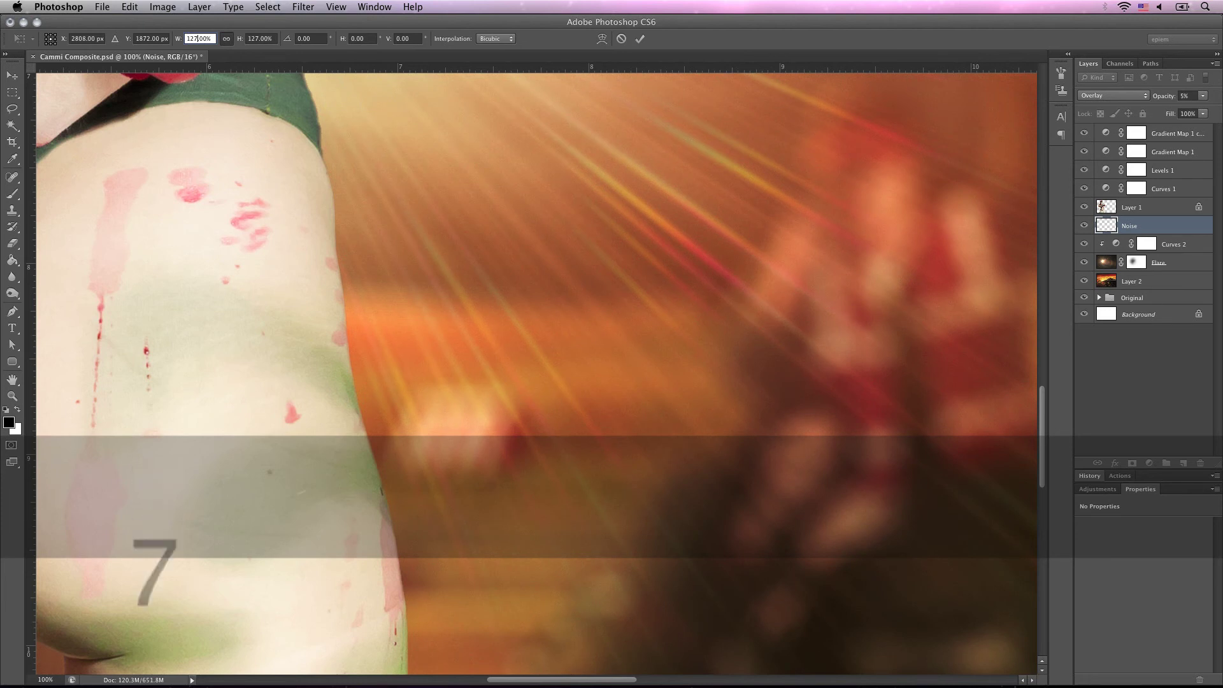
left_click(354, 378)
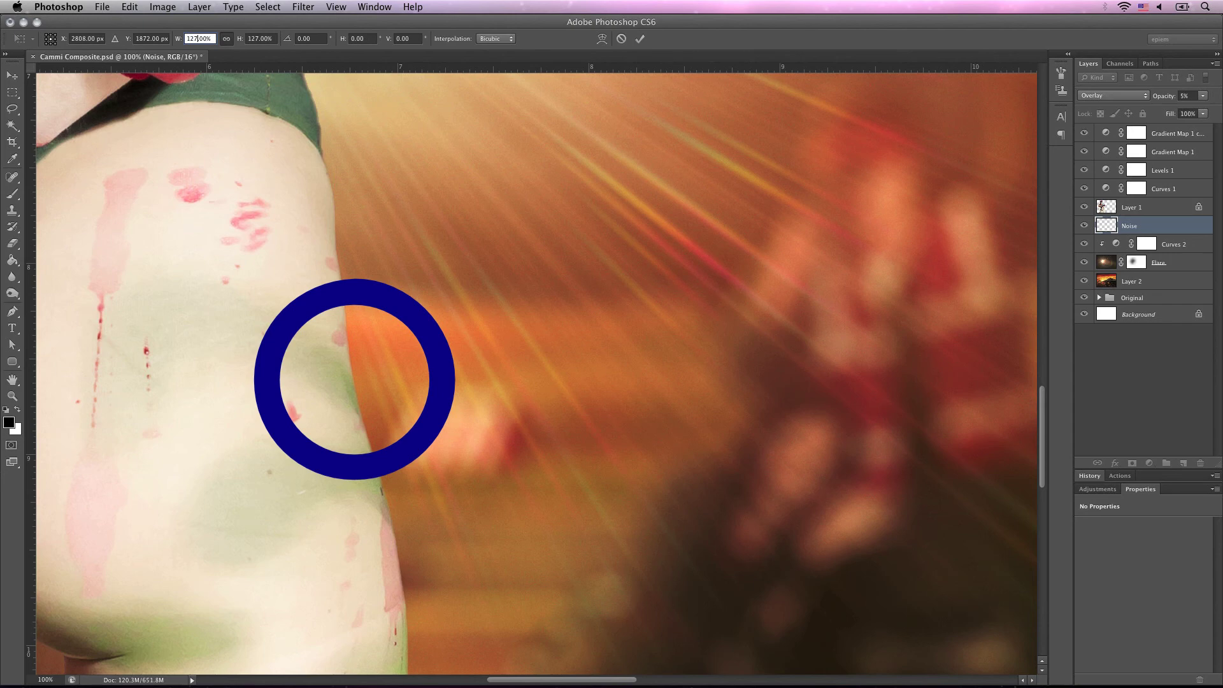
key("Return")
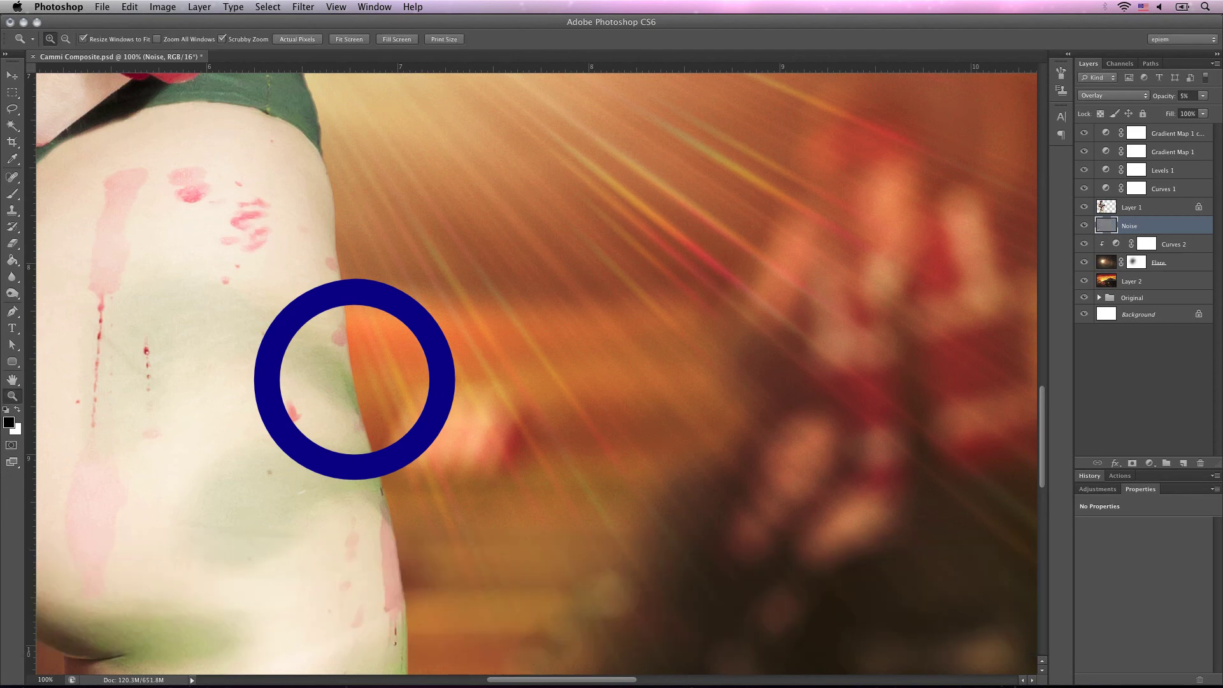
Step: Examine the grain at 100% across the flare rays and the blurred background beside the figure
scroll(459, 163, "down", 2)
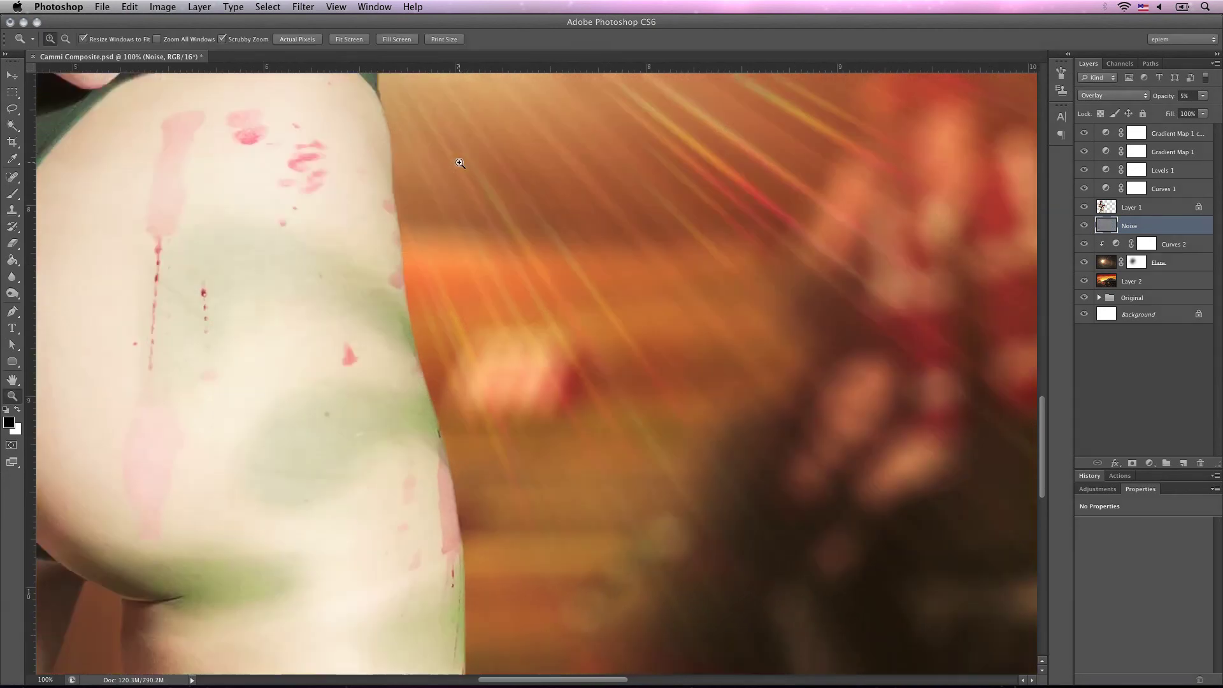
scroll(459, 162, "up", 5)
scroll(460, 163, "up", 3)
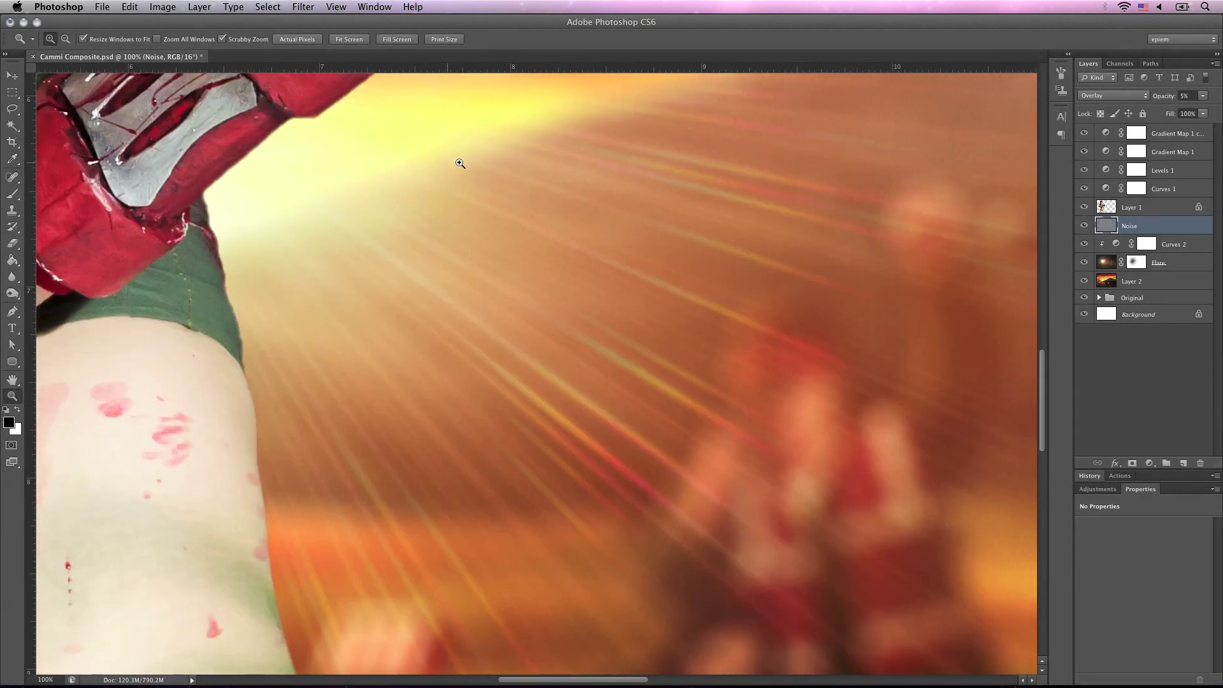
scroll(460, 164, "right", 4)
scroll(460, 164, "down", 5)
scroll(460, 164, "right", 1)
scroll(460, 164, "left", 3)
scroll(460, 163, "down", 1)
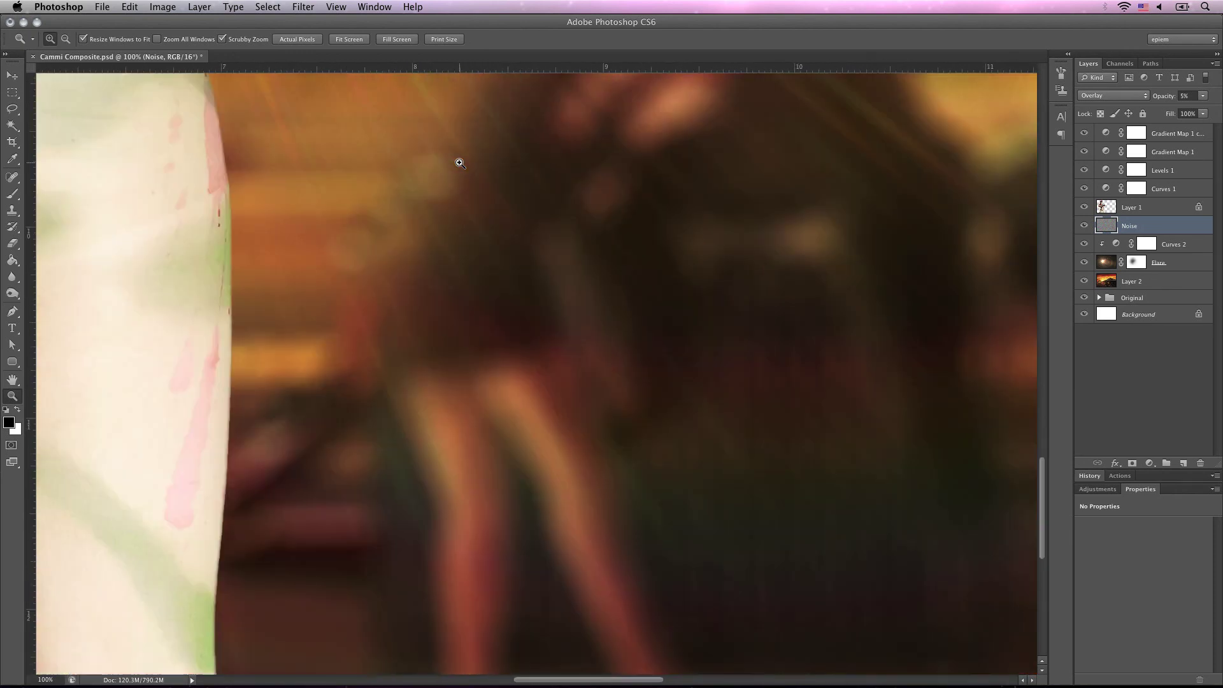
Step: Inspect the background grain at 100% around the figure's legs, glove, face and the sky's flare rays, and fit the whole composite in view
scroll(460, 164, "left", 3)
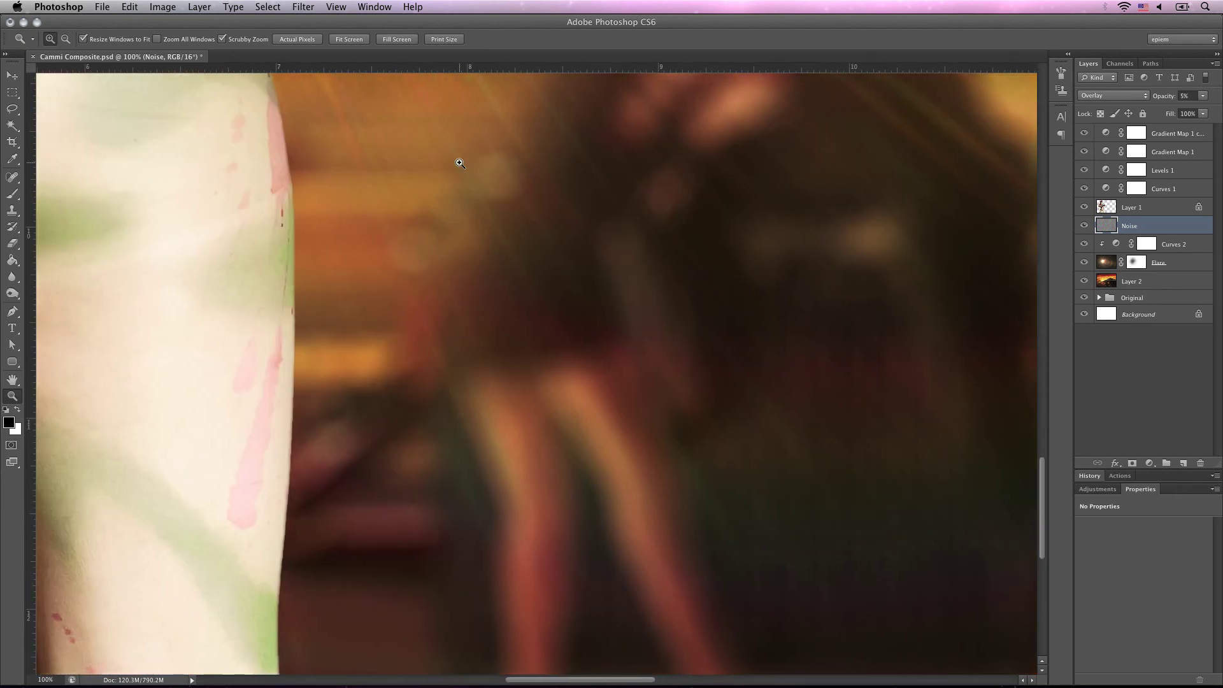
scroll(460, 163, "down", 3)
scroll(460, 164, "left", 3)
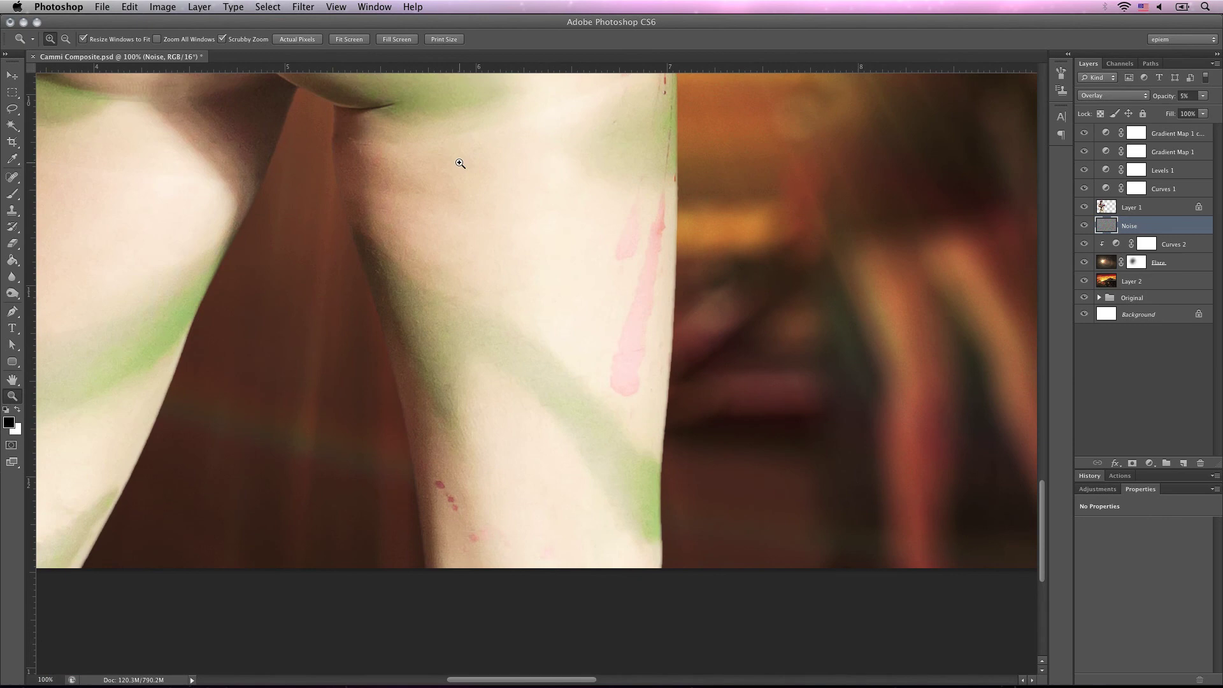
scroll(460, 163, "left", 10)
scroll(460, 163, "up", 5)
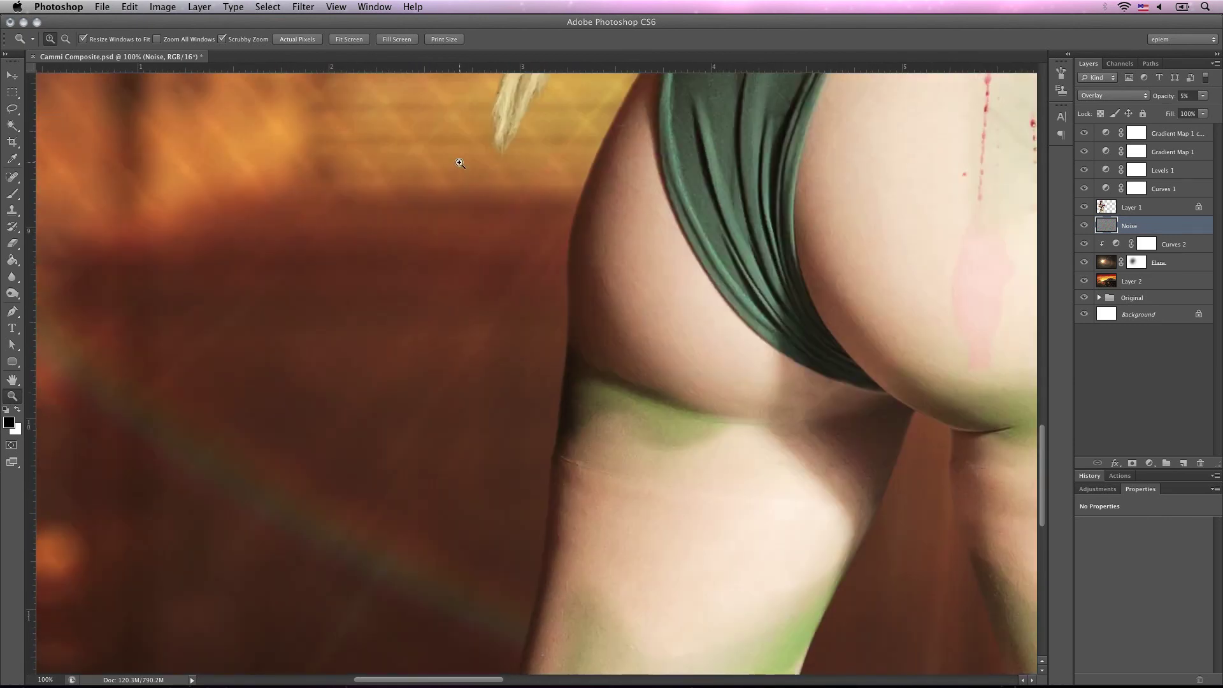
scroll(460, 163, "up", 10)
scroll(459, 163, "right", 8)
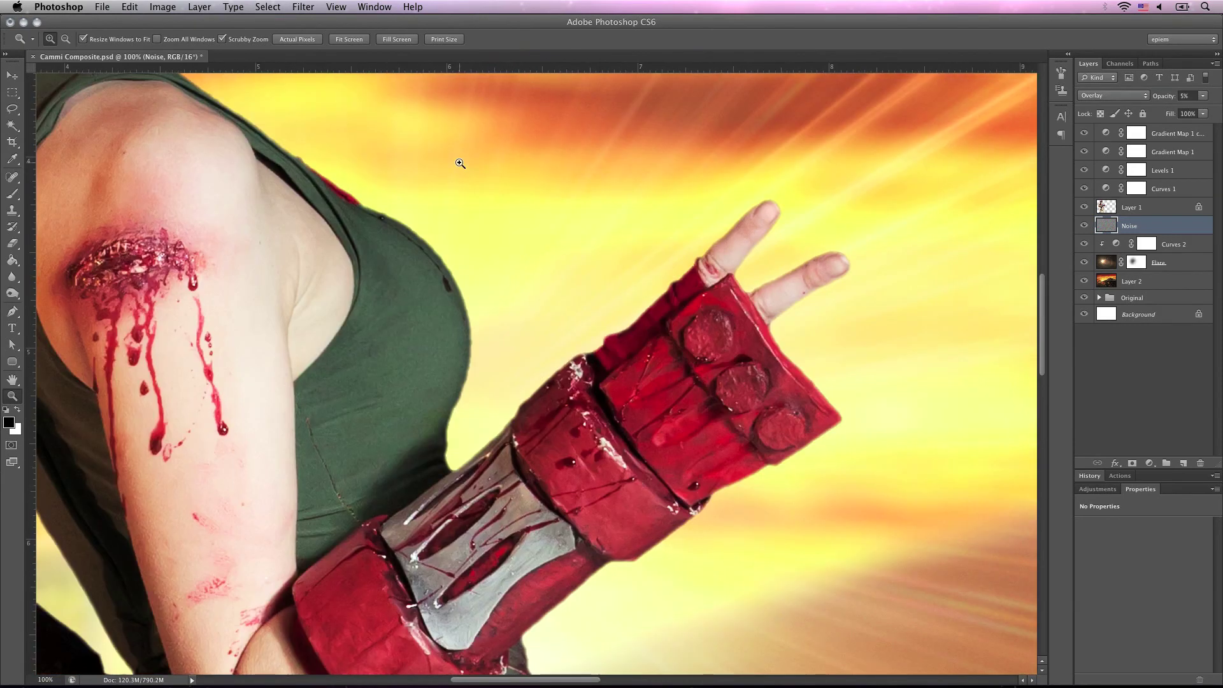
scroll(460, 164, "up", 10)
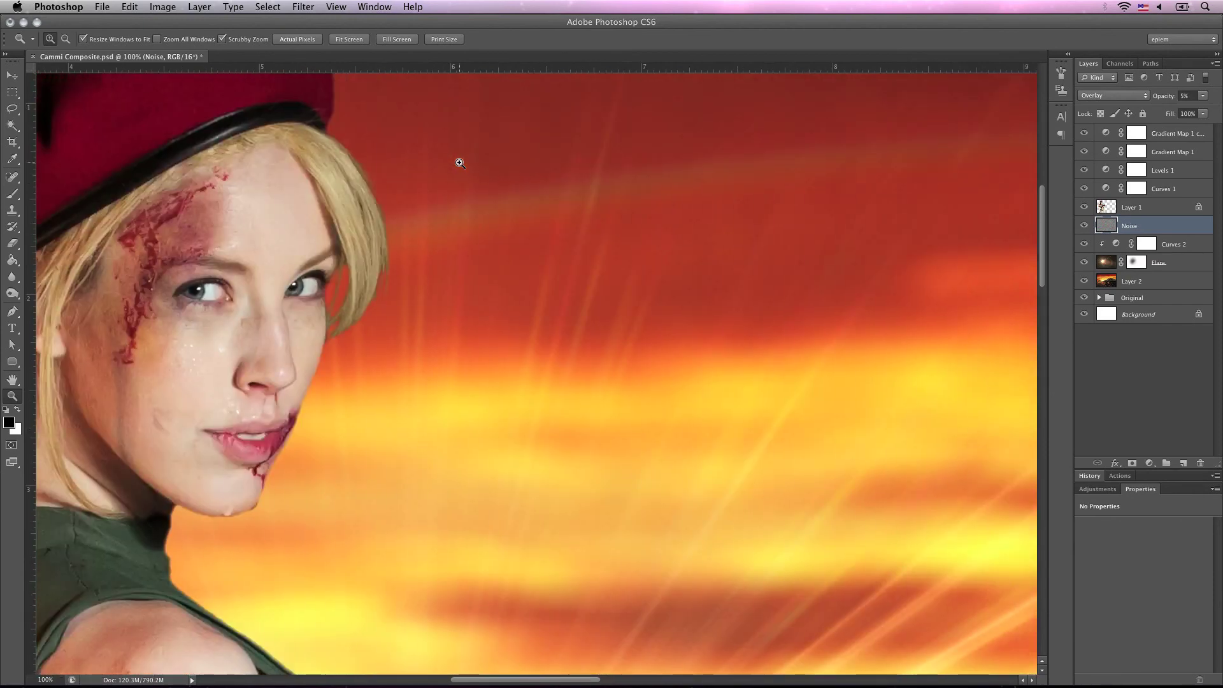
scroll(459, 164, "up", 3)
scroll(459, 164, "left", 5)
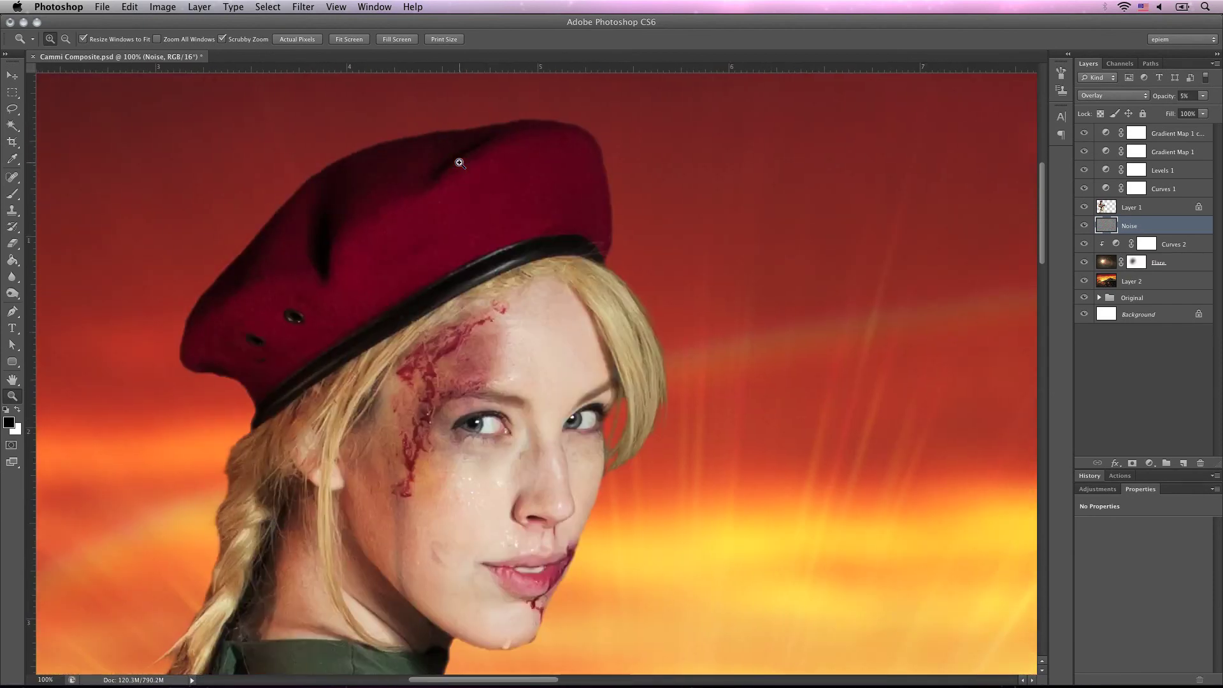
scroll(460, 164, "down", 6)
scroll(460, 163, "left", 2)
scroll(459, 163, "right", 10)
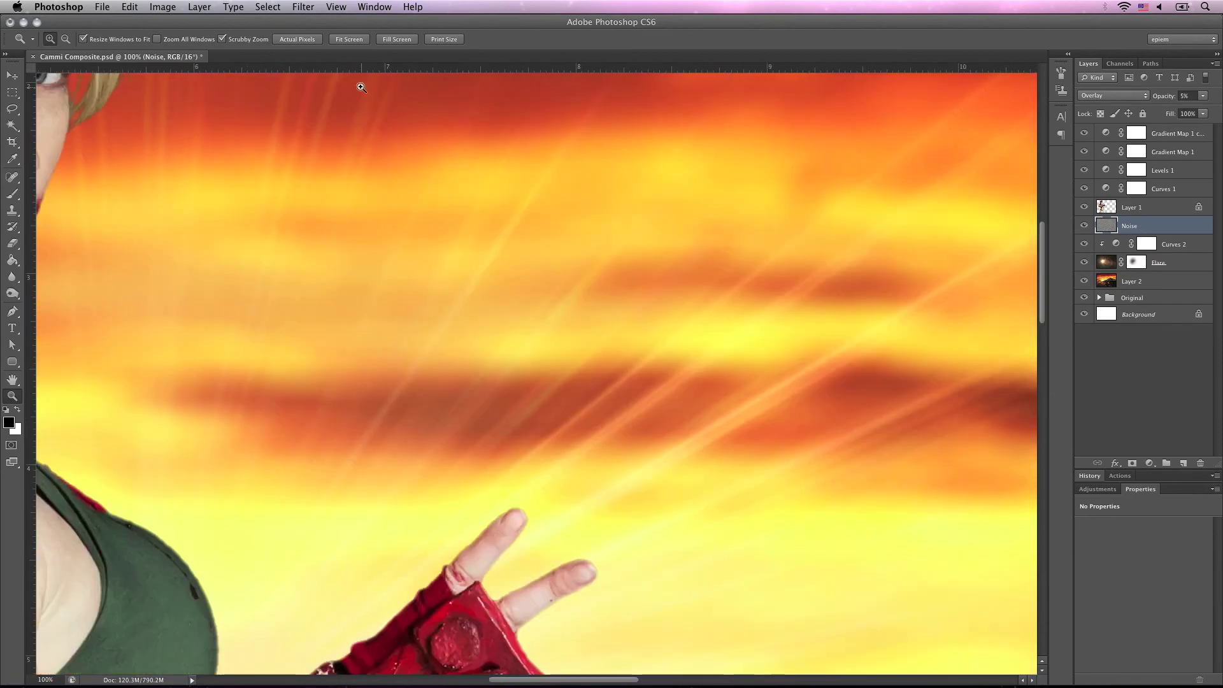
left_click(345, 41)
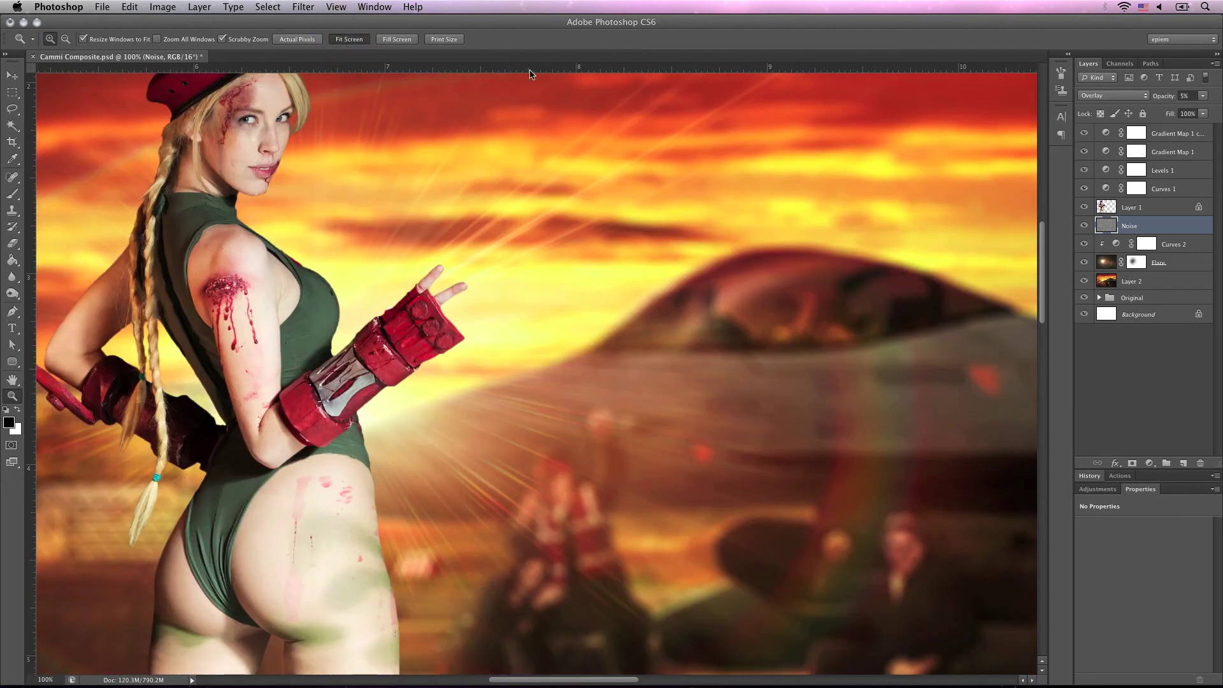